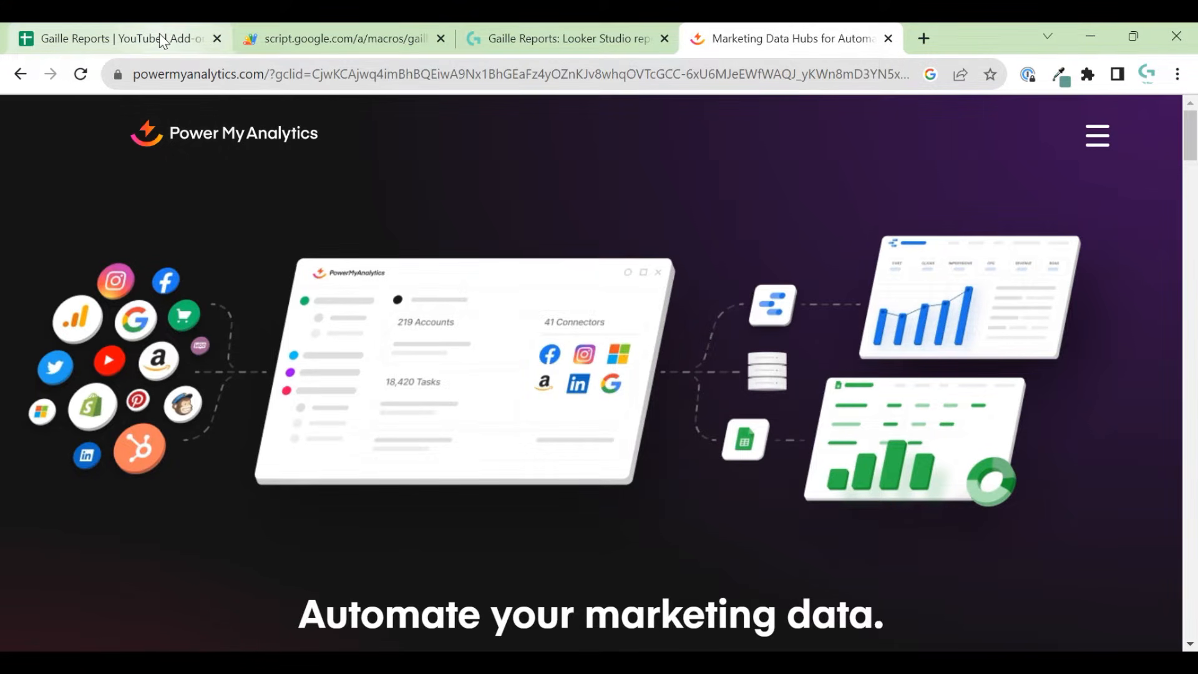
# Step: Review the connected source accounts in the Power My Analytics hub, and browse the GA4 data in the Google Sheets add-ons test spreadsheet
pyautogui.click(294, 37)
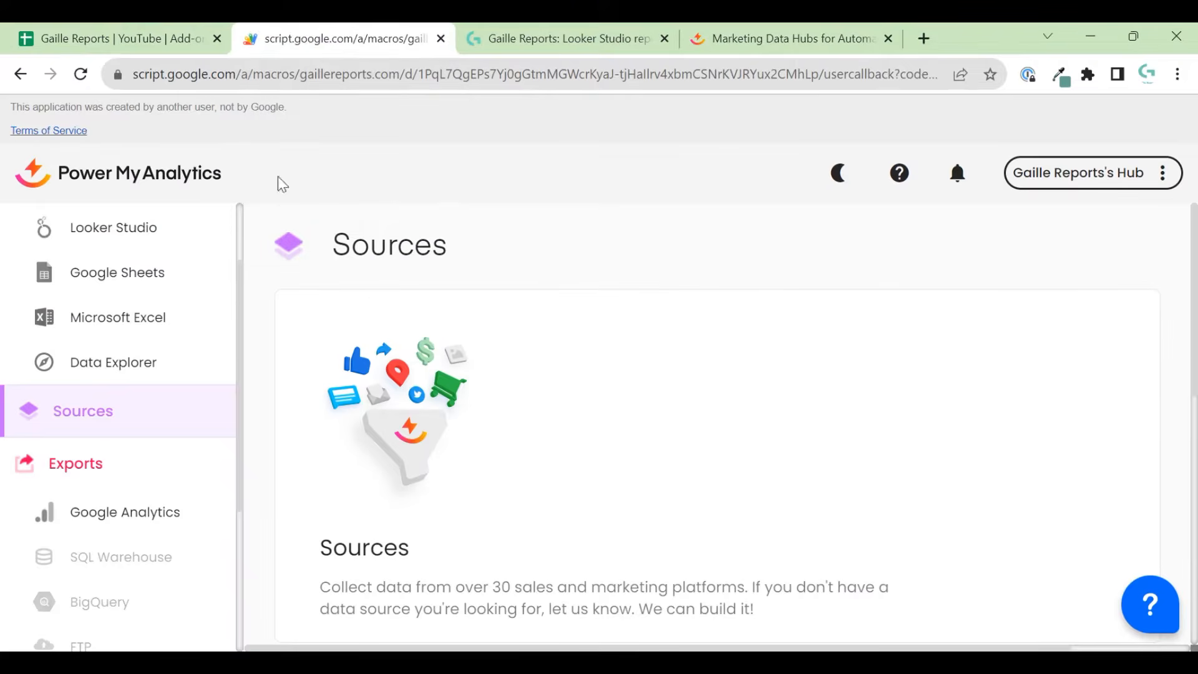
pyautogui.scroll(-5, 717, 368)
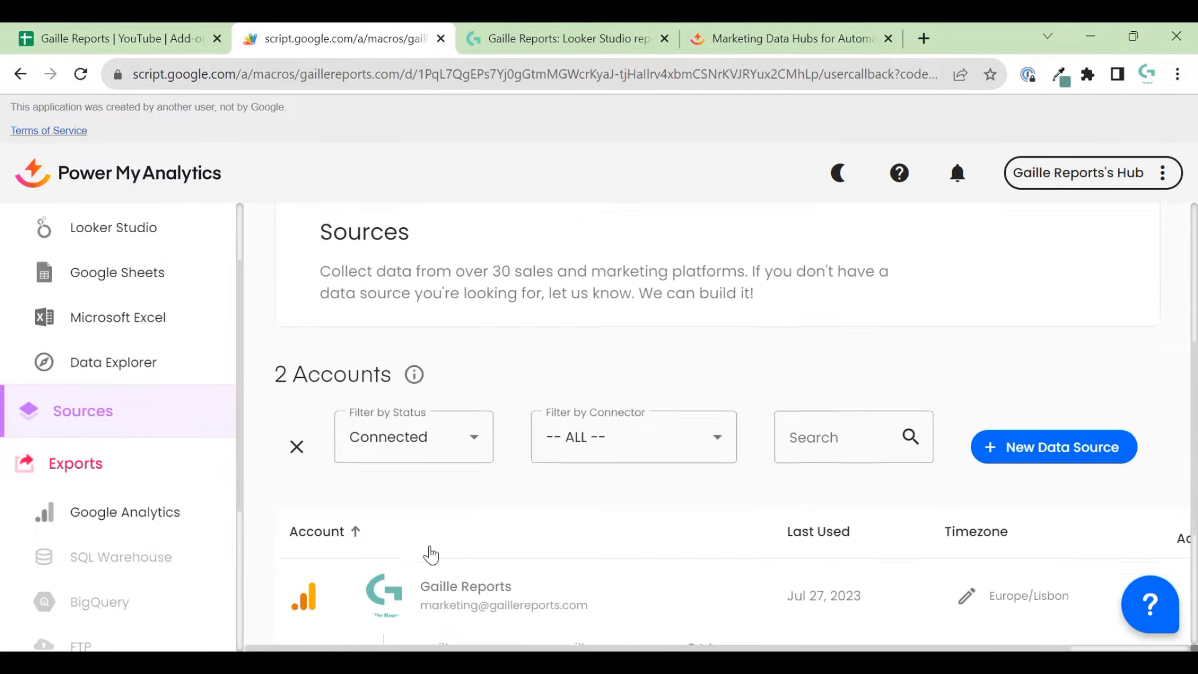
pyautogui.click(181, 31)
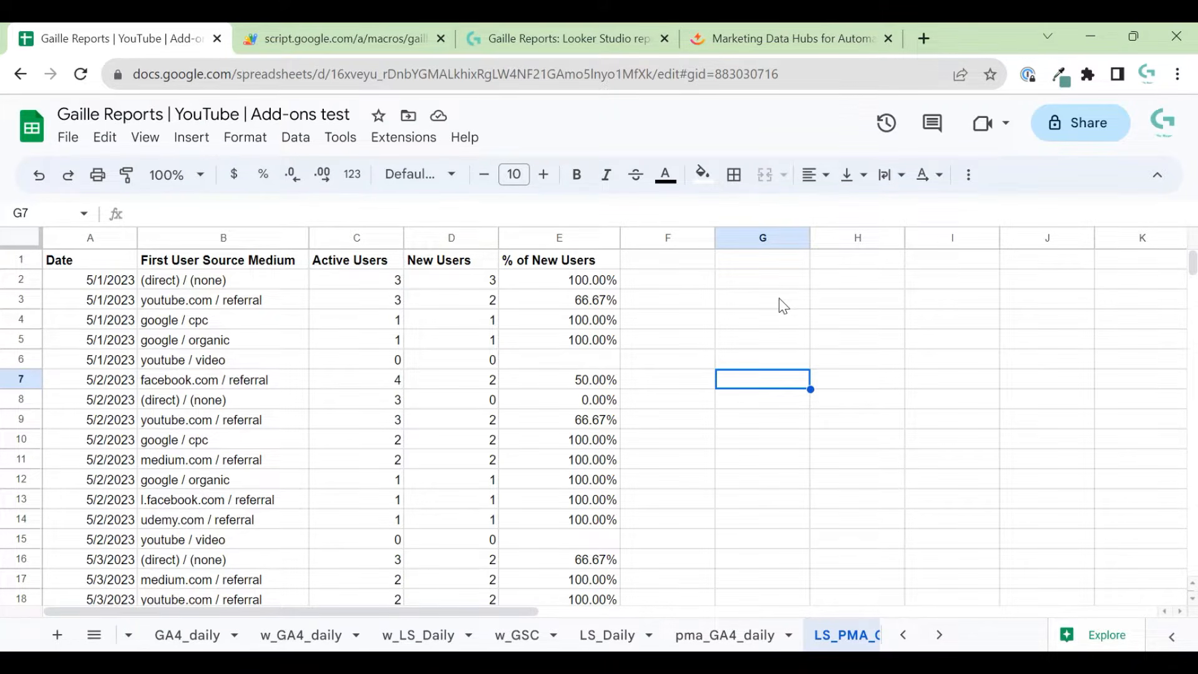
pyautogui.scroll(-2, 790, 604)
pyautogui.scroll(-2, 793, 638)
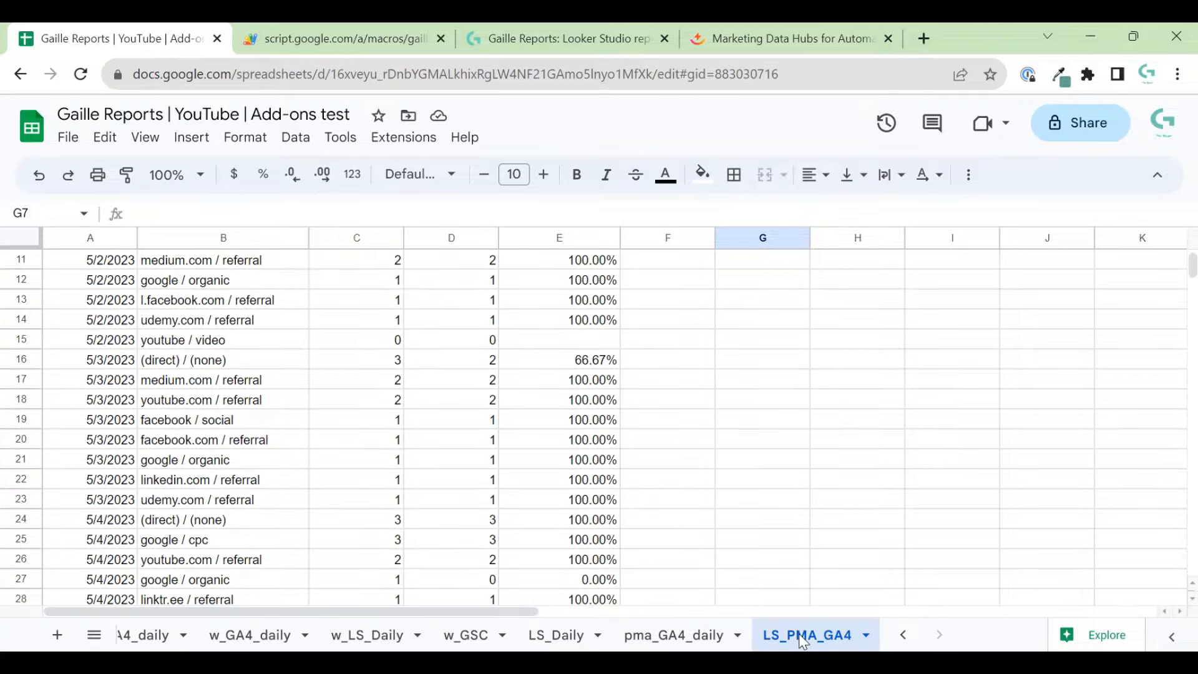
# Step: Add a new sheet to the spreadsheet and rename it PMA_Fb
pyautogui.click(57, 634)
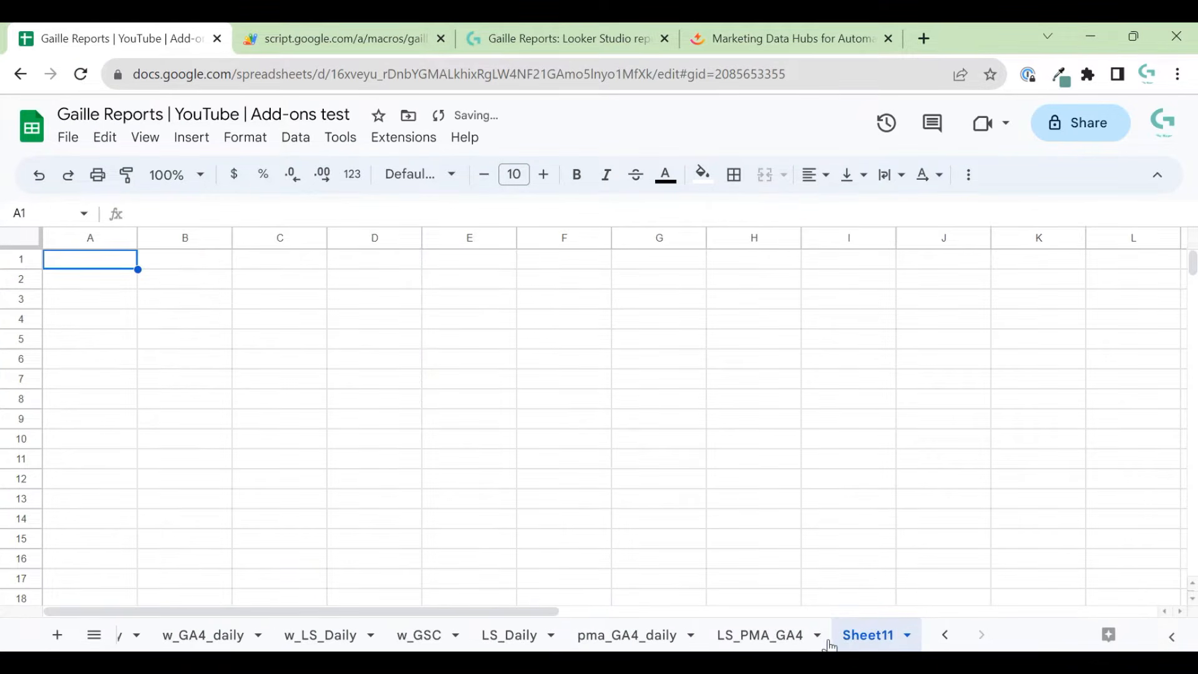
pyautogui.doubleClick(856, 634)
pyautogui.write('PMA')
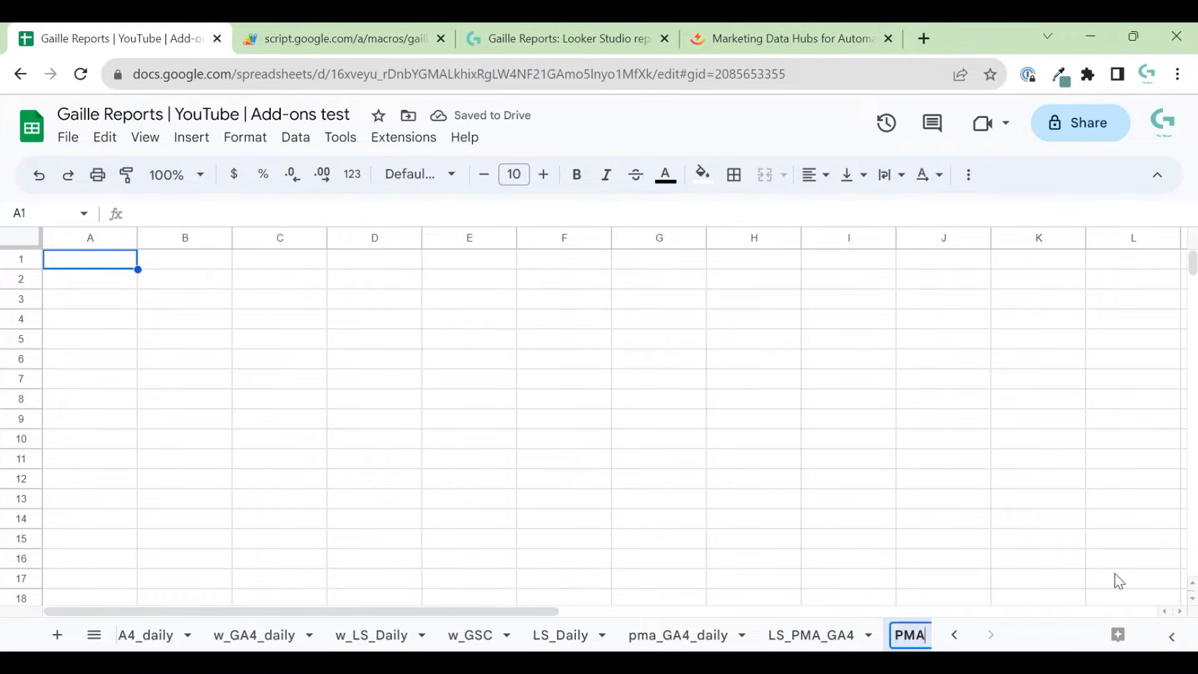
pyautogui.write('_Fb')
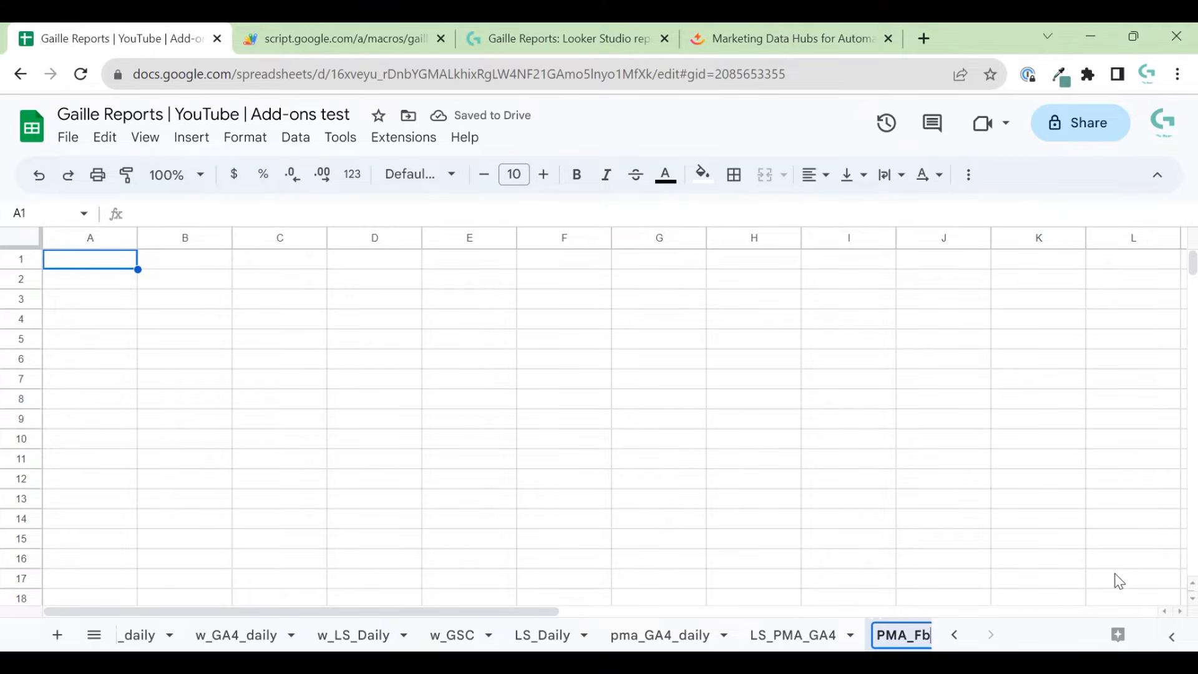
pyautogui.press('Return')
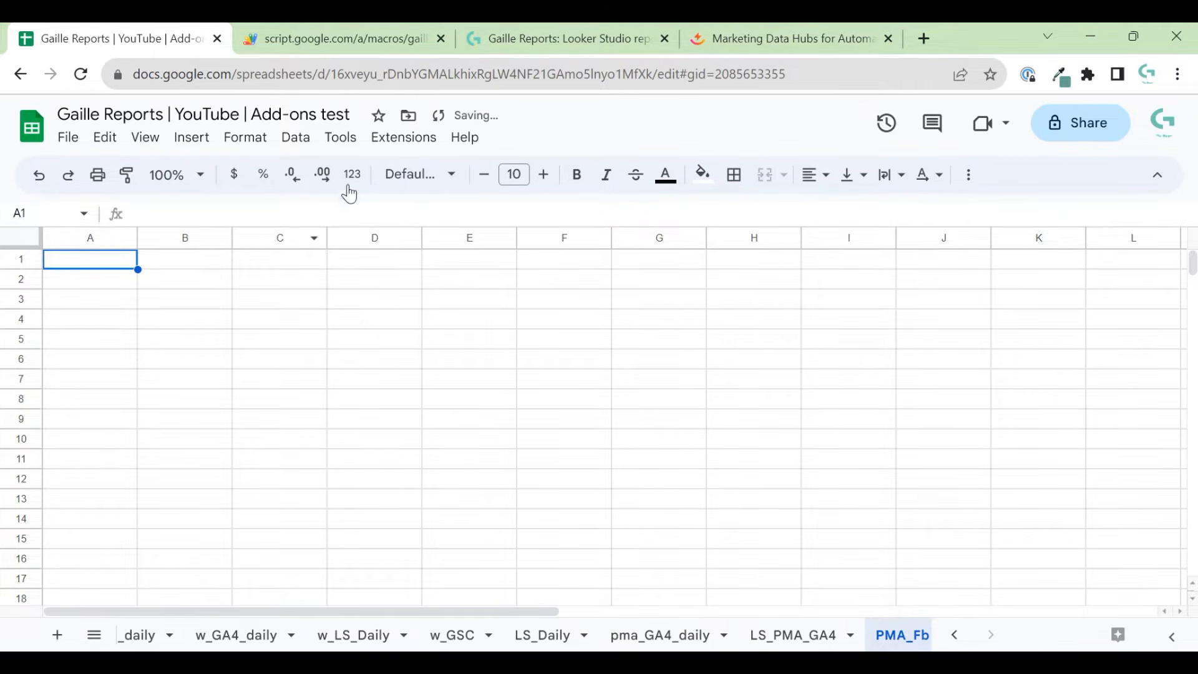
# Step: Show the sidebar of the Power My Analytics extension
pyautogui.click(404, 138)
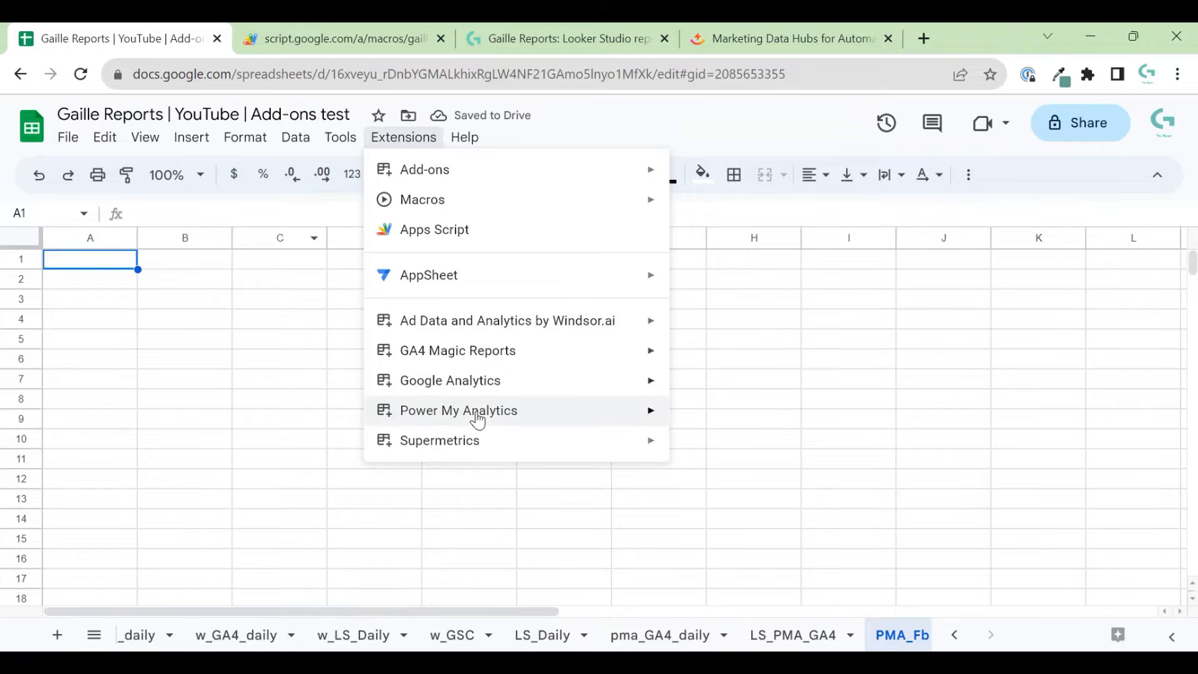
pyautogui.moveTo(473, 412)
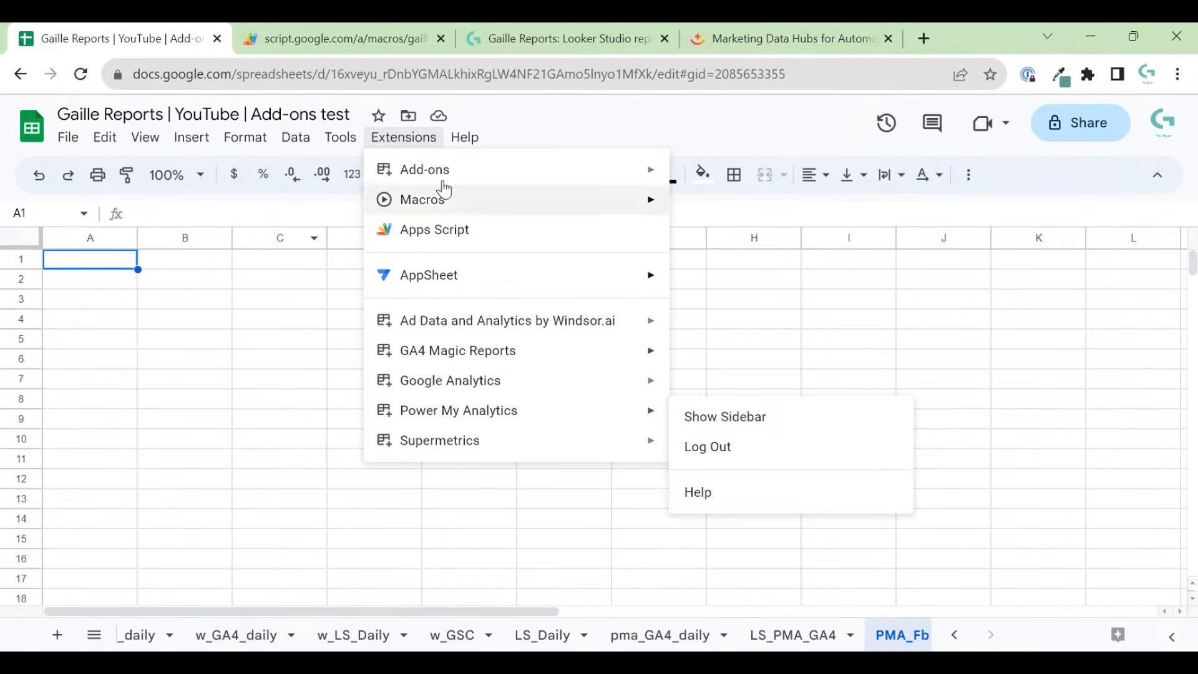
pyautogui.moveTo(441, 182)
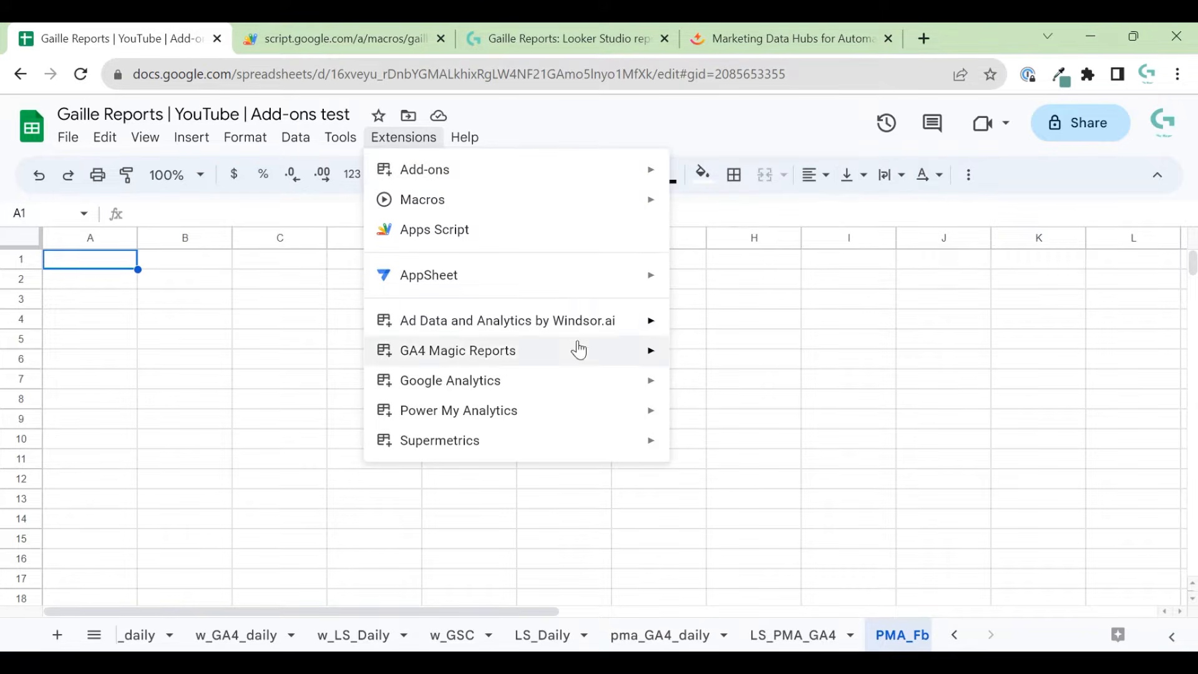
pyautogui.moveTo(585, 421)
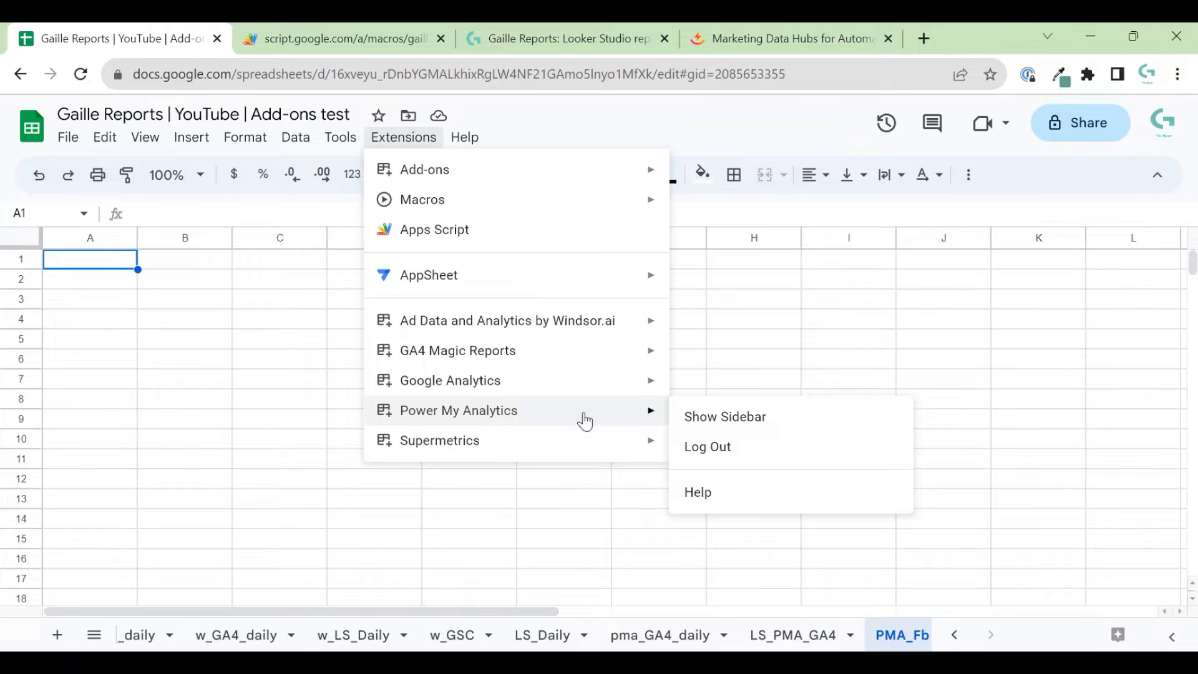
pyautogui.click(740, 427)
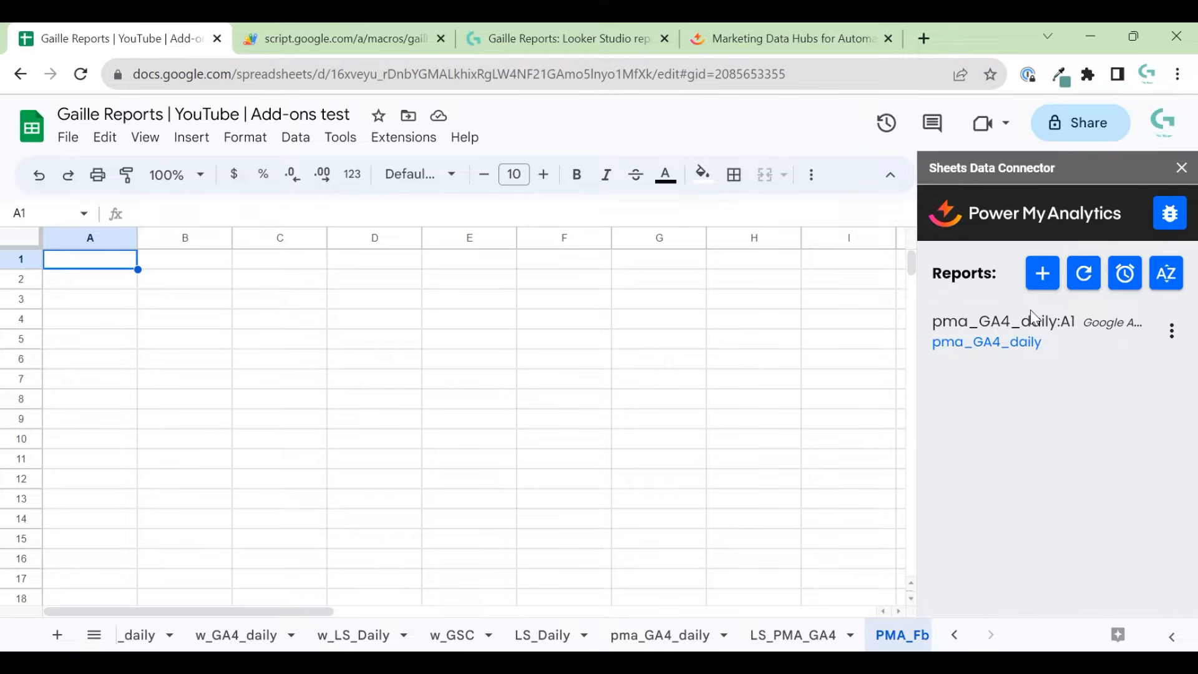
pyautogui.click(1042, 275)
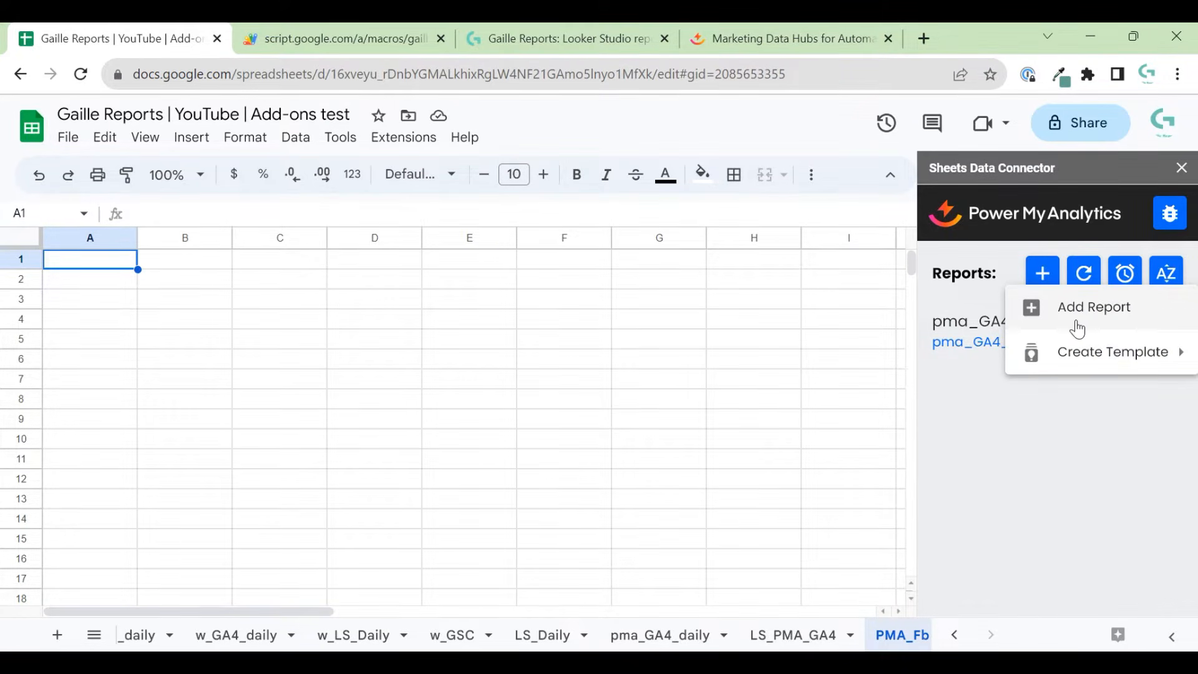
pyautogui.moveTo(1096, 354)
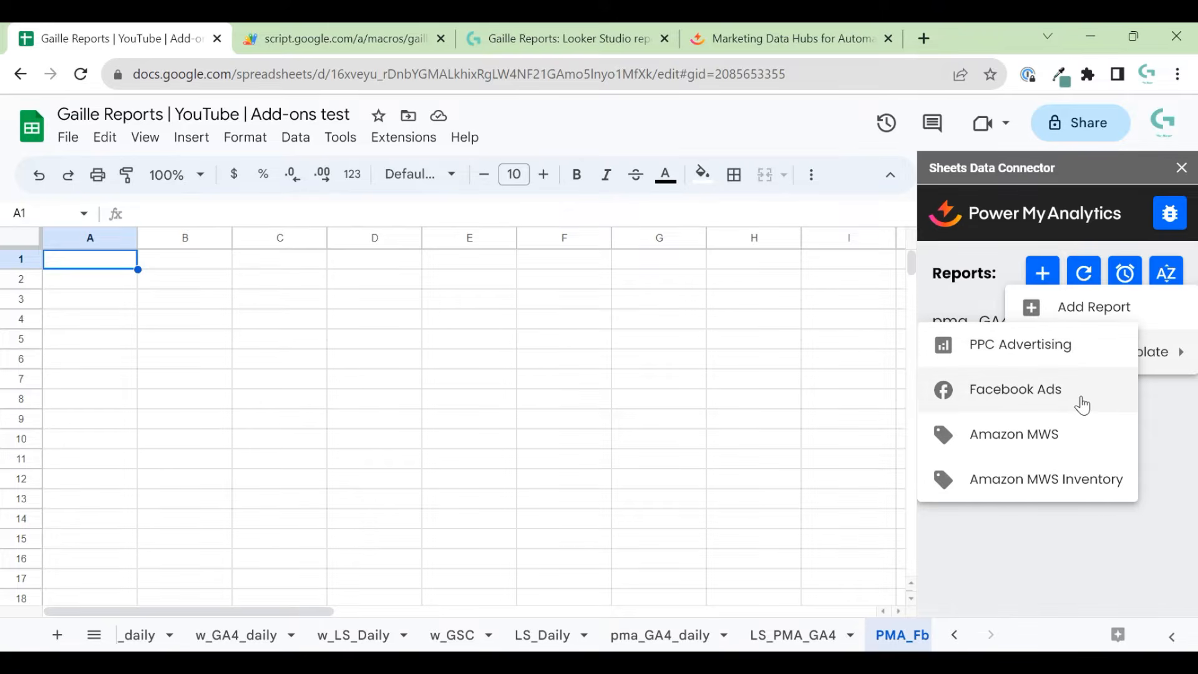
pyautogui.click(1037, 392)
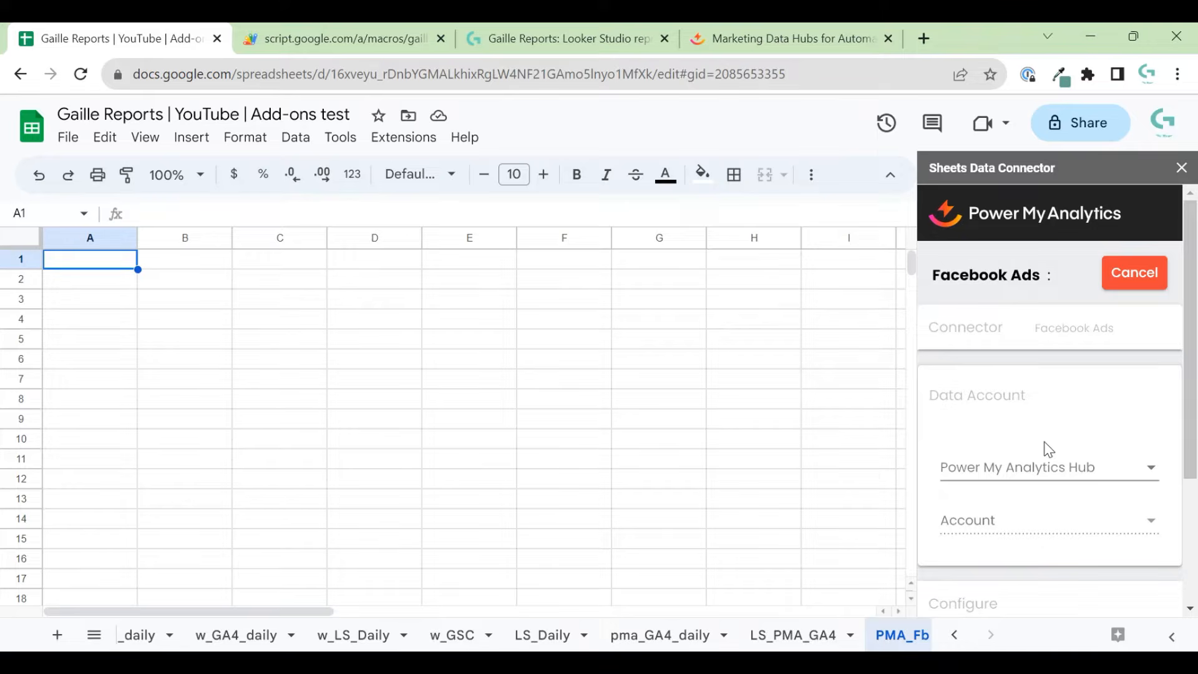
pyautogui.click(1038, 478)
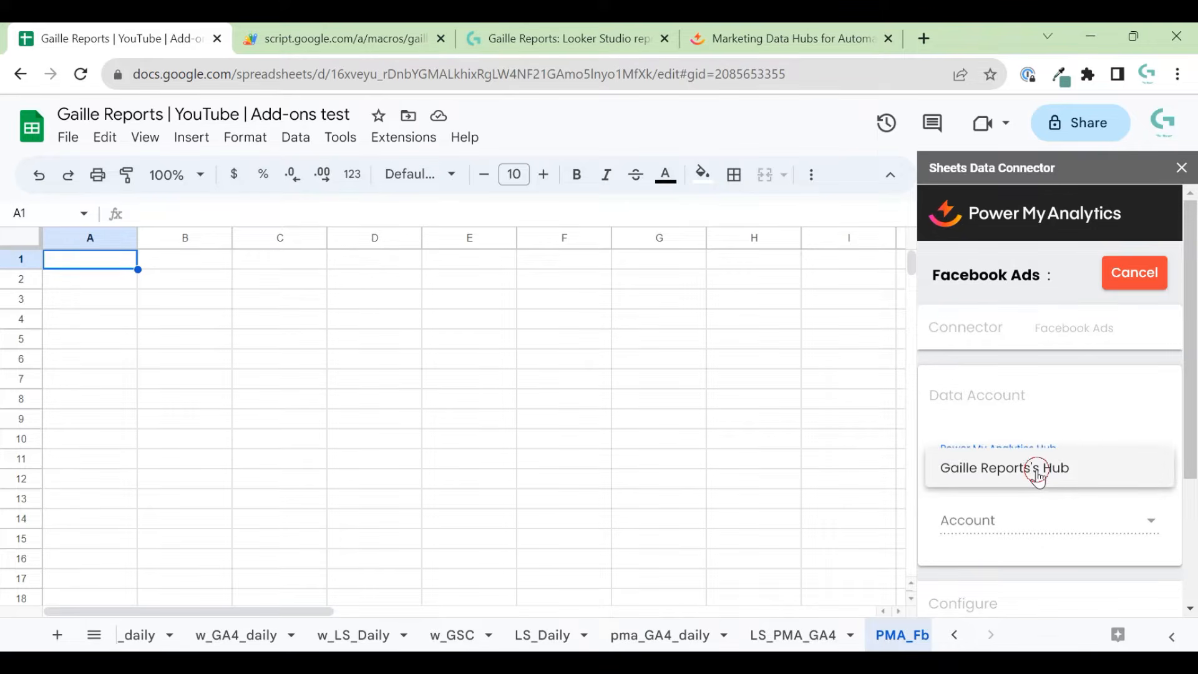
pyautogui.click(1039, 473)
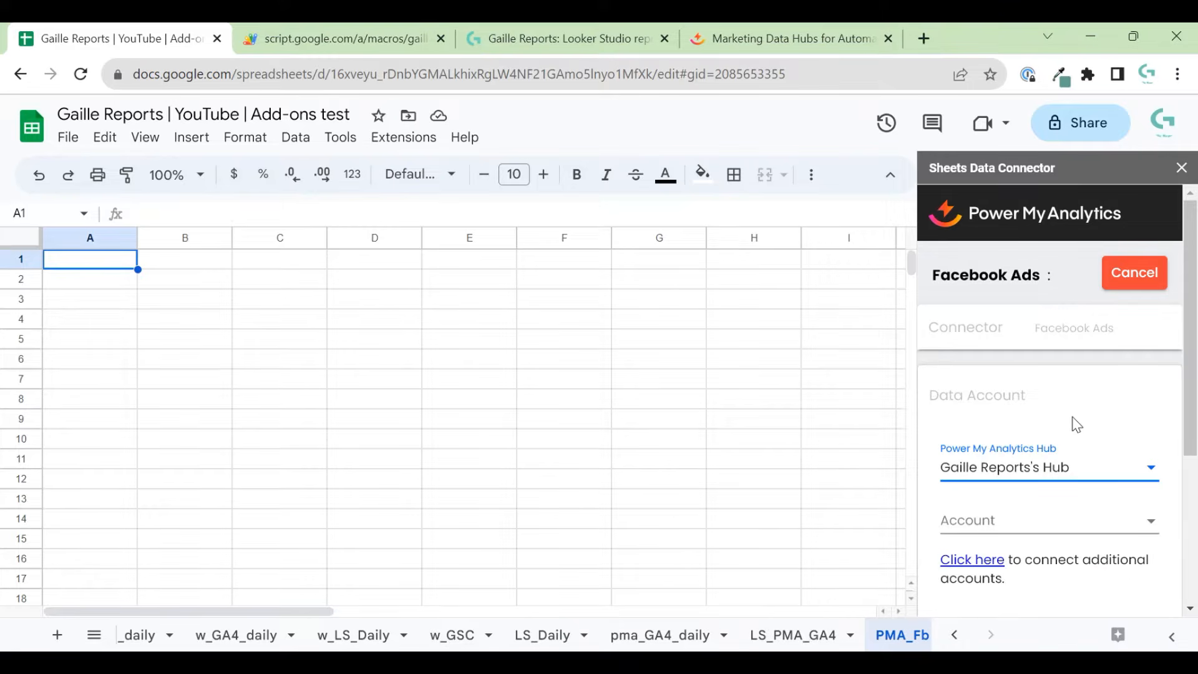
pyautogui.scroll(-2, 1076, 426)
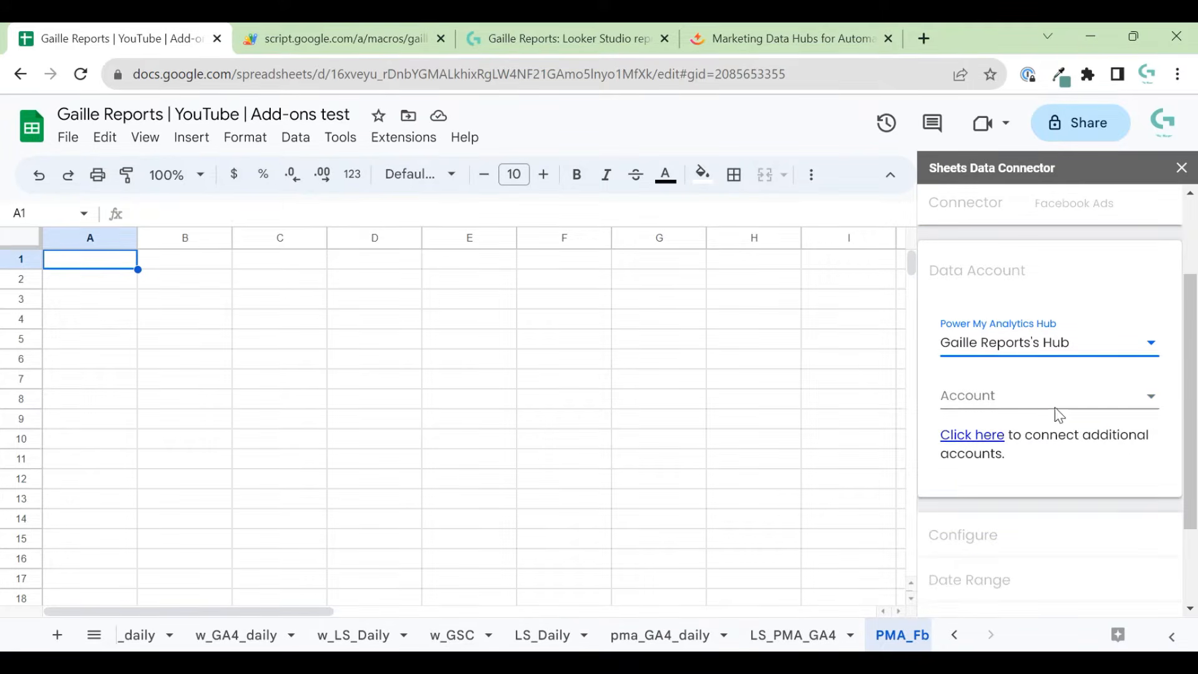
pyautogui.click(1054, 399)
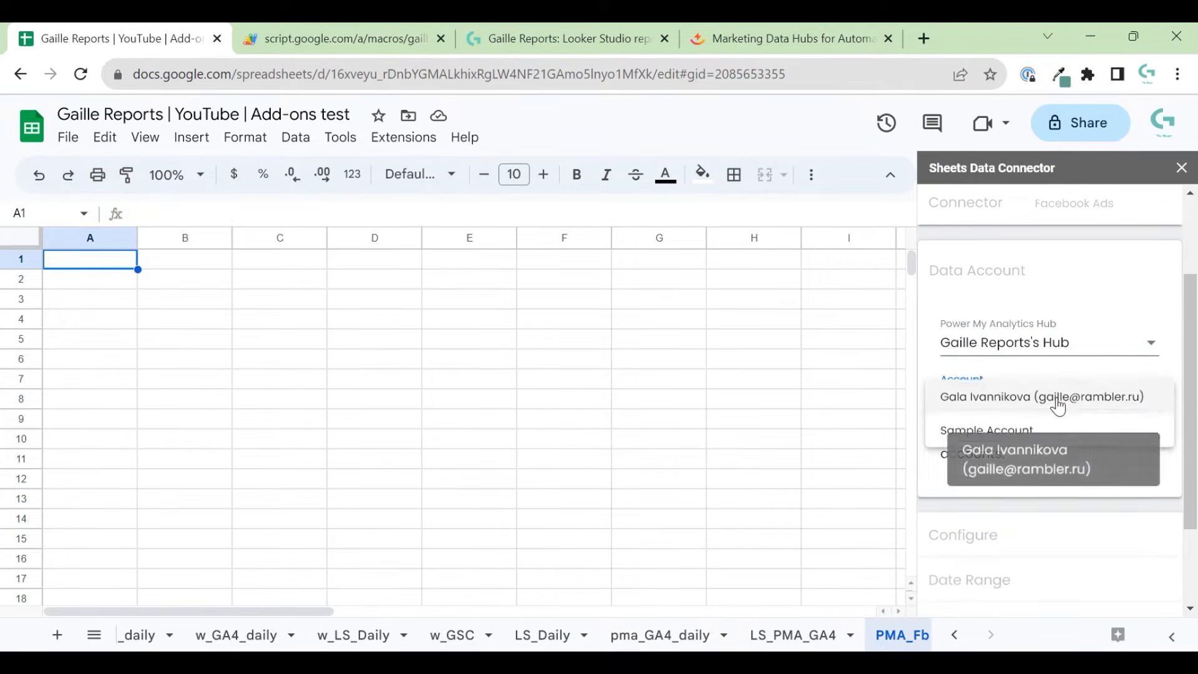
pyautogui.click(994, 400)
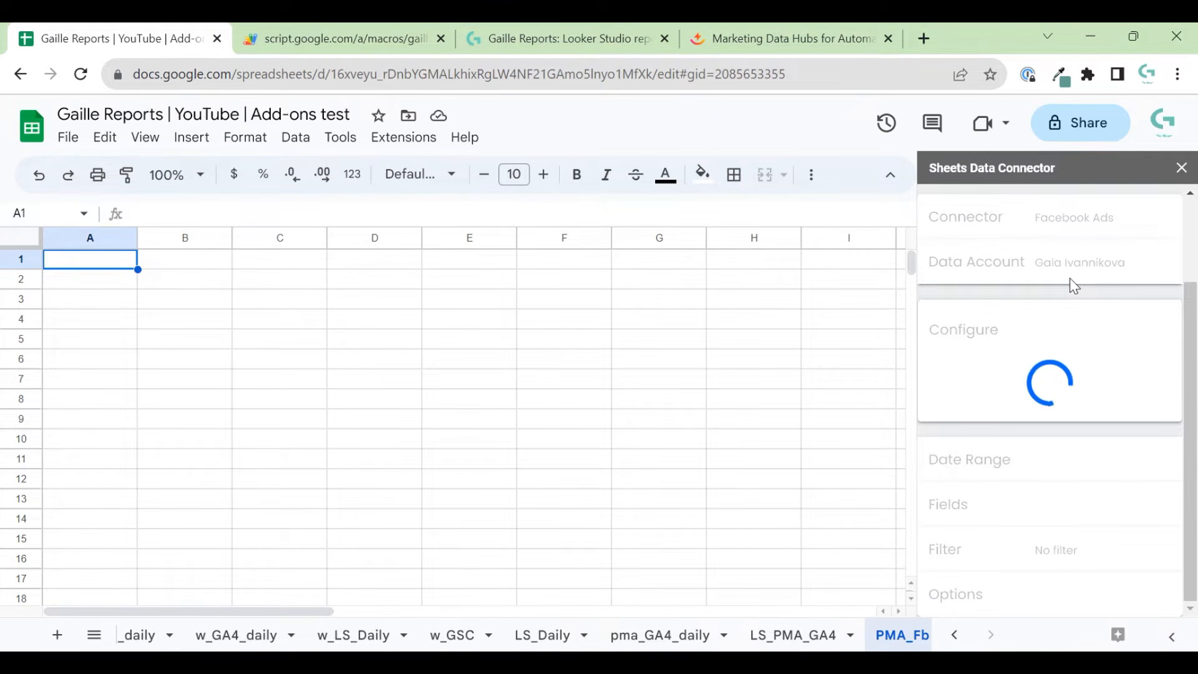
pyautogui.scroll(2, 1099, 338)
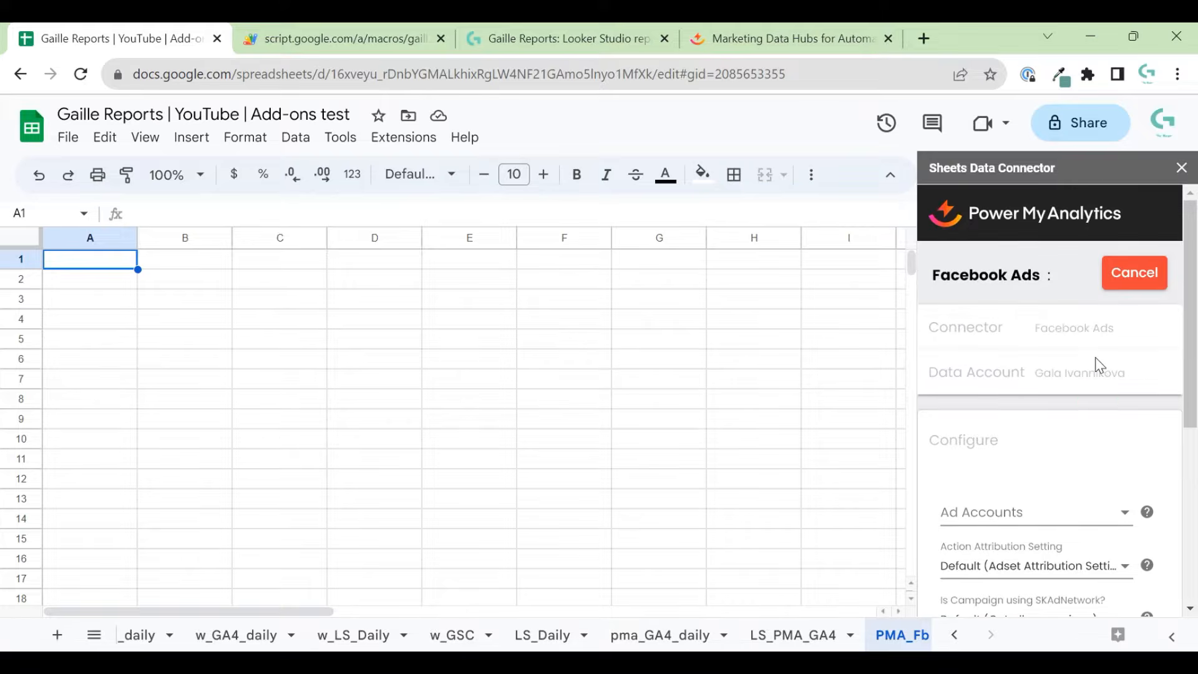
pyautogui.click(1089, 398)
pyautogui.moveTo(1127, 373); pyautogui.dragTo(1013, 393)
pyautogui.click(993, 368)
pyautogui.doubleClick(993, 369)
pyautogui.click(1133, 273)
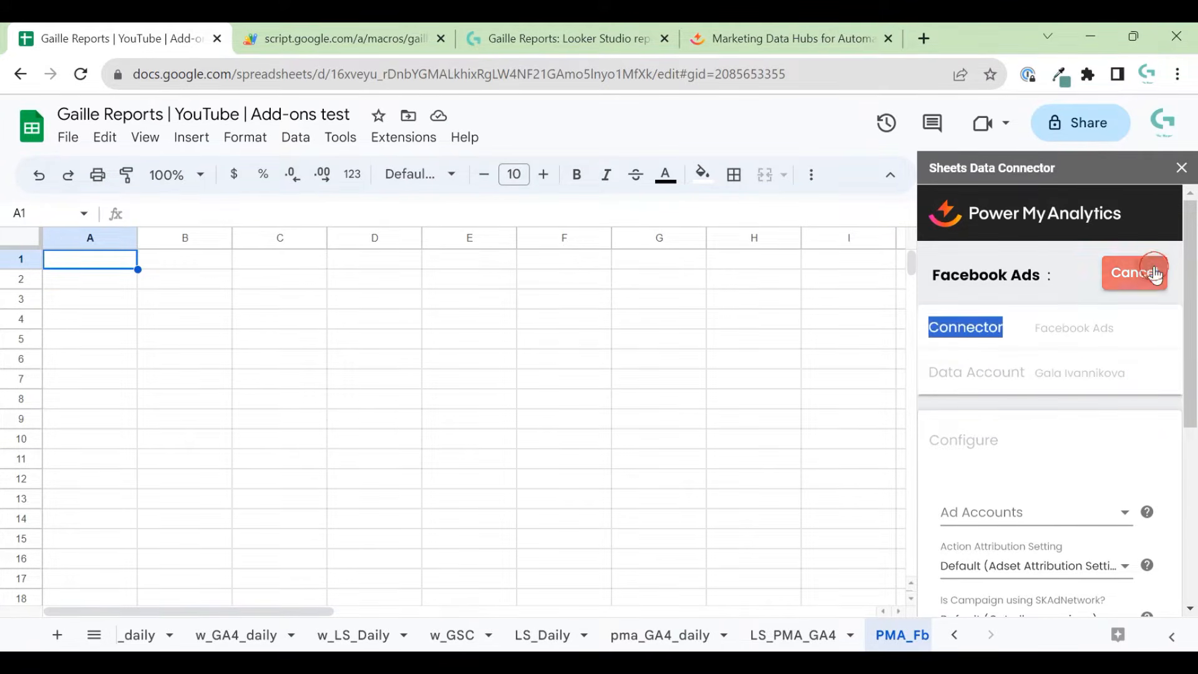
# Step: Create a Facebook Ads template using Gaille Reports's Hub and the Sample Account as its data account
pyautogui.click(1041, 274)
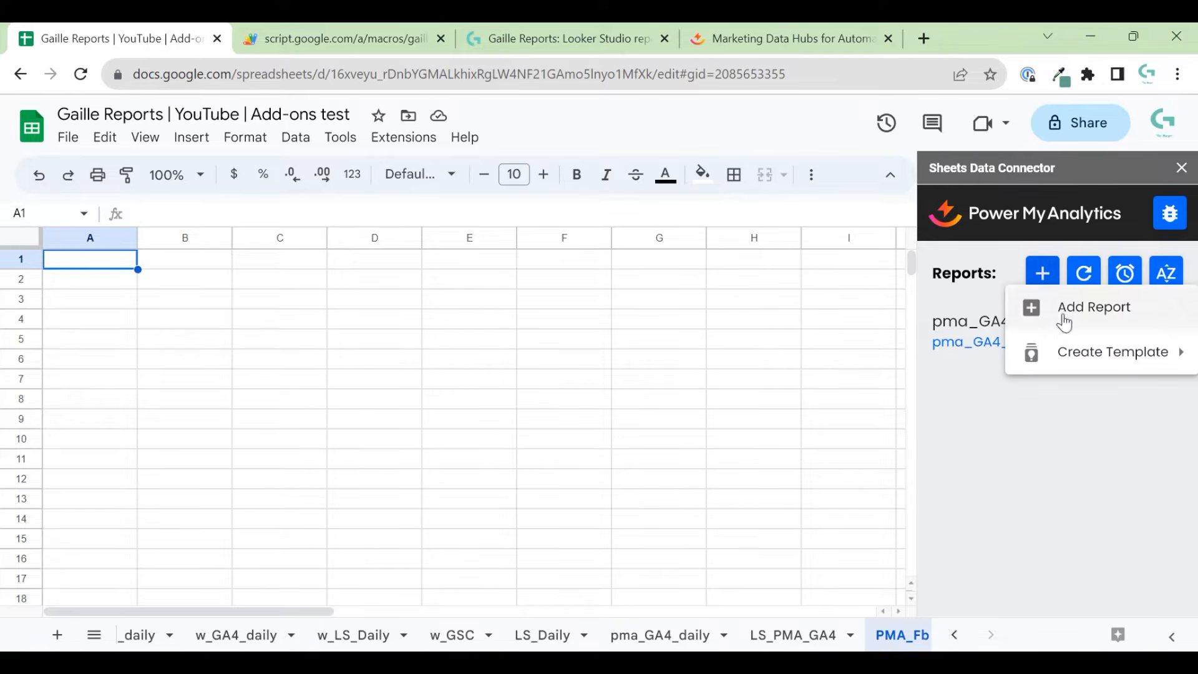
pyautogui.moveTo(1083, 352)
pyautogui.click(1005, 394)
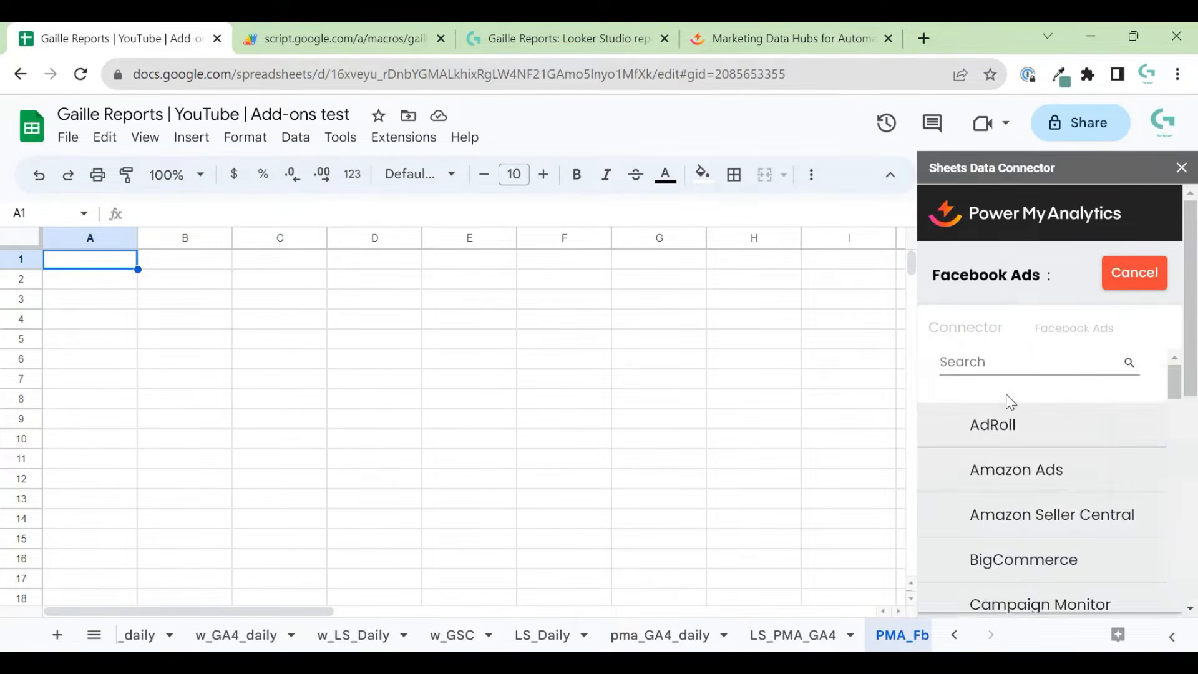
pyautogui.click(1024, 467)
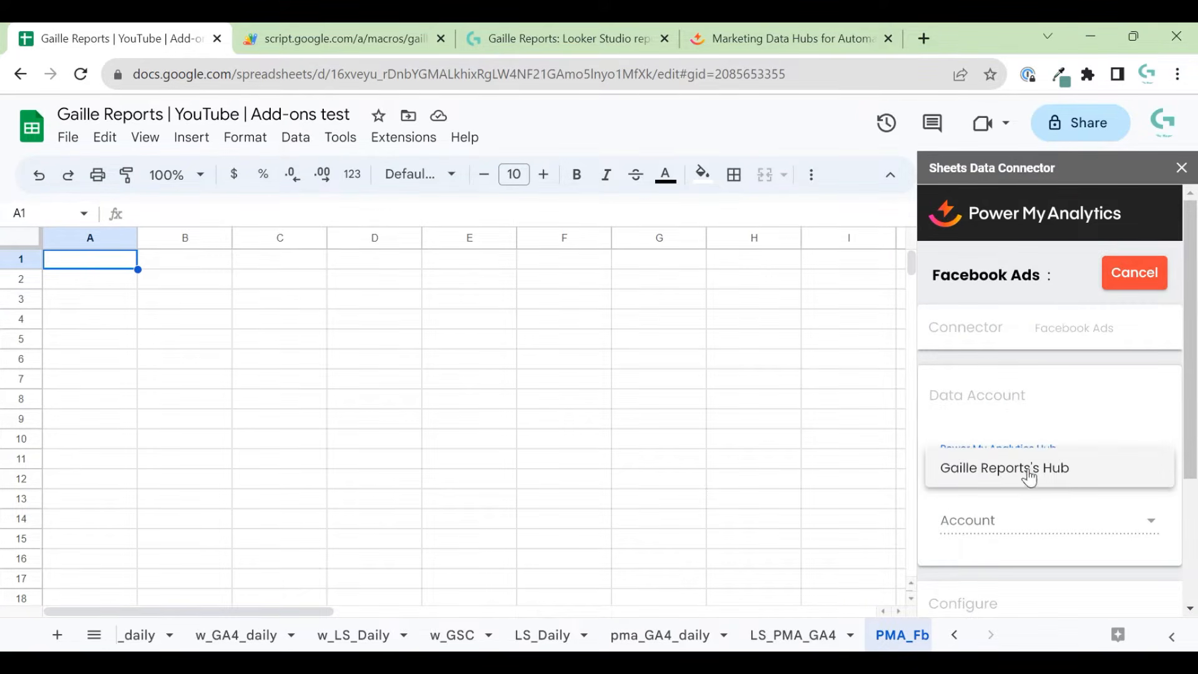
pyautogui.click(1027, 473)
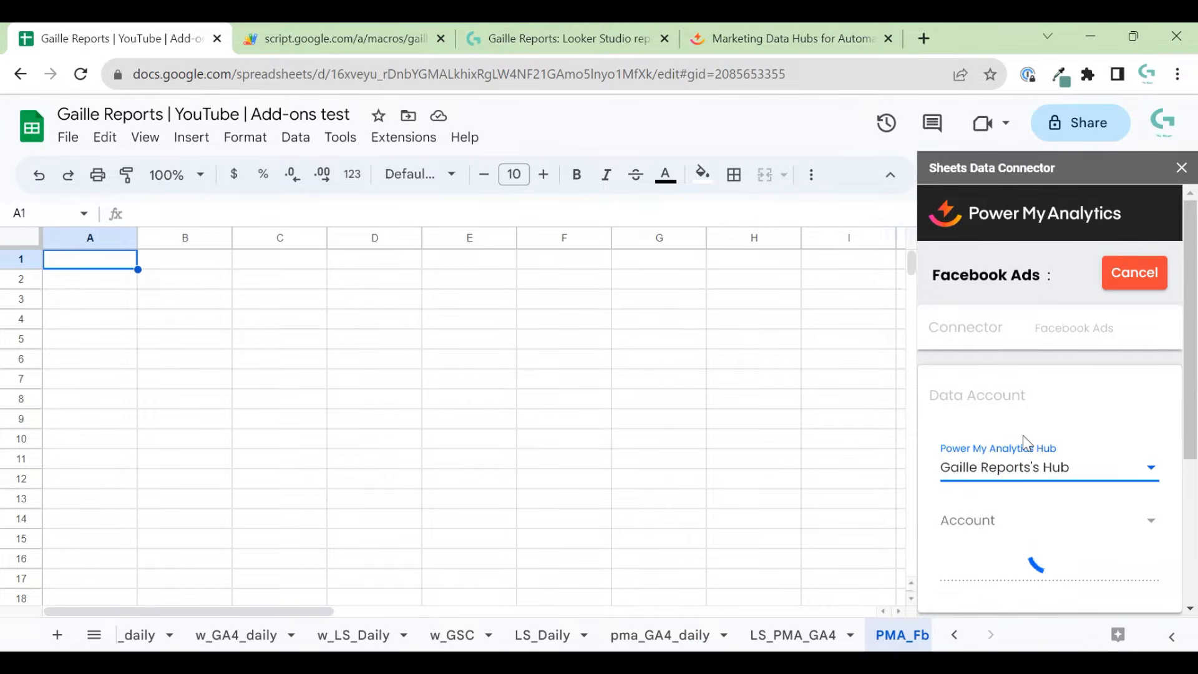
pyautogui.scroll(-1, 1053, 534)
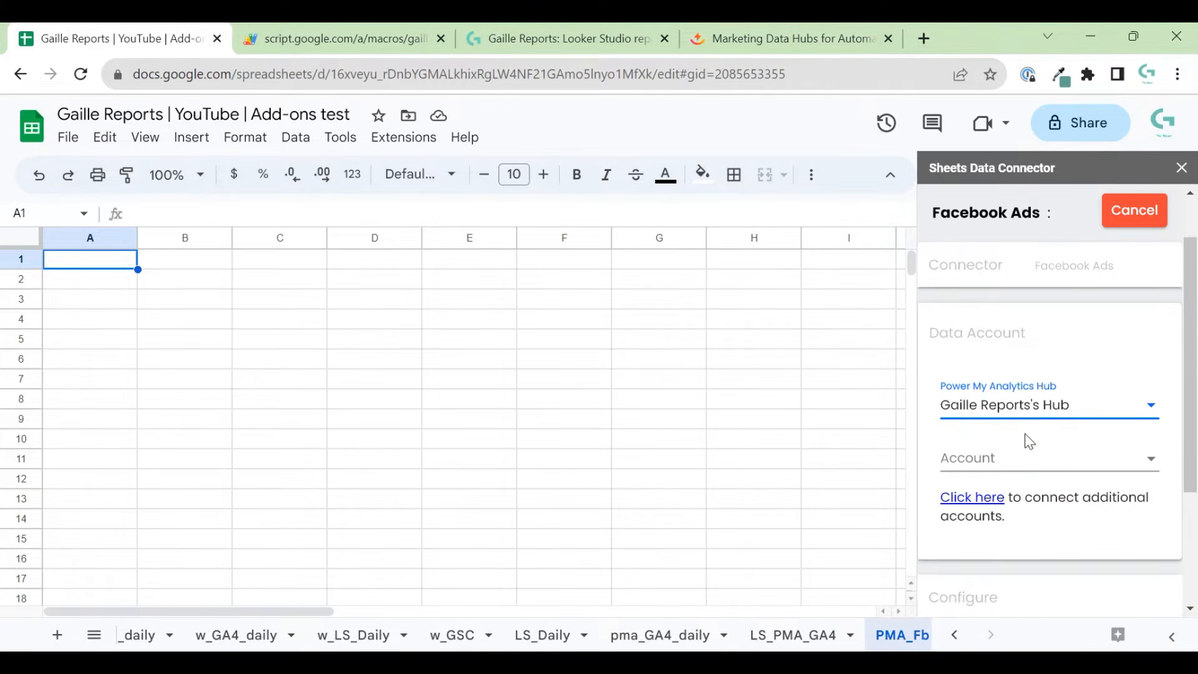
pyautogui.click(1038, 459)
pyautogui.click(985, 492)
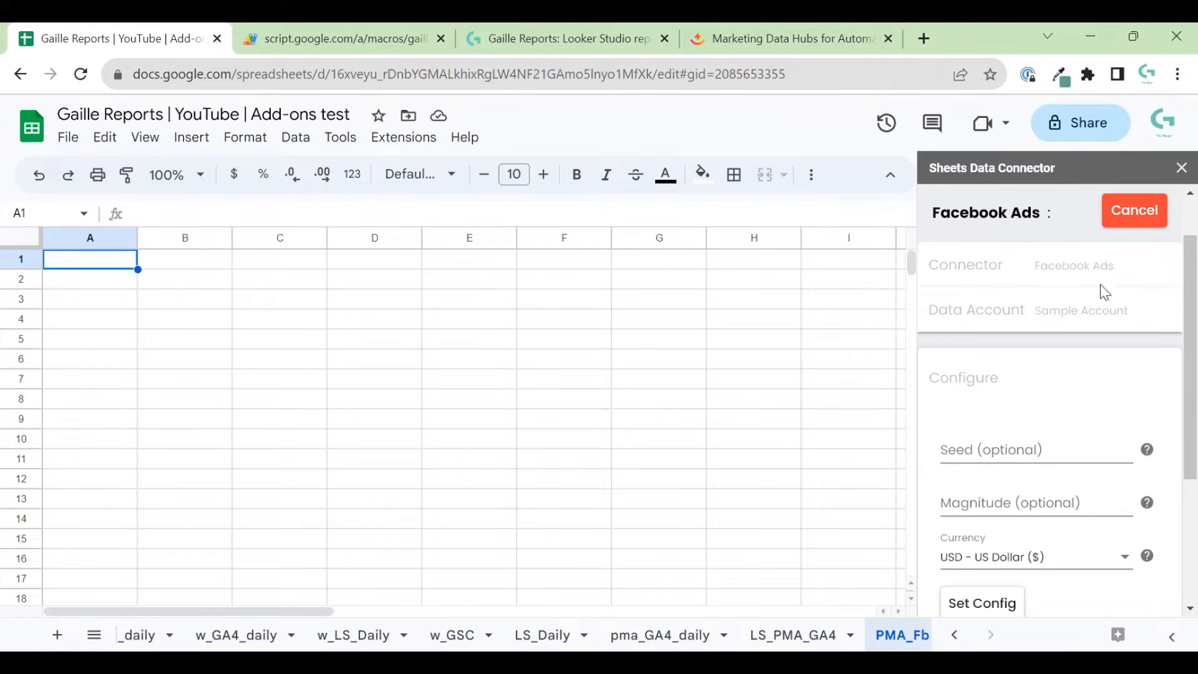
# Step: Apply the template configuration with seed and magnitude left blank and USD - US Dollar ($) as currency
pyautogui.scroll(-1, 1118, 393)
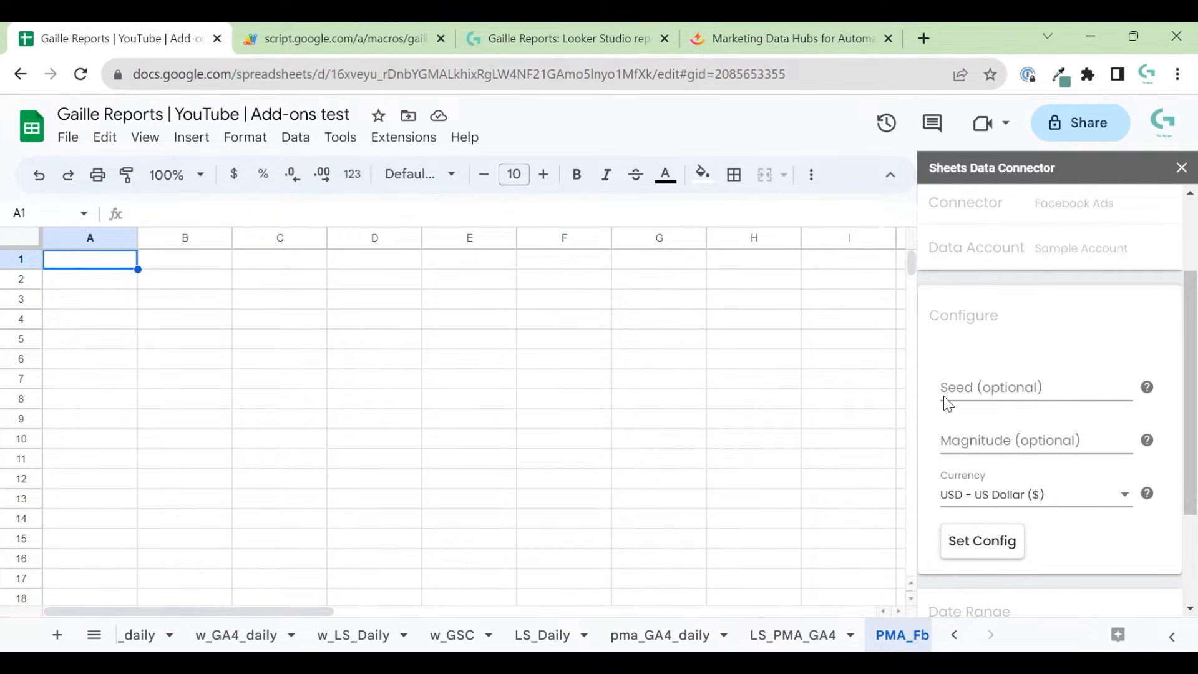
pyautogui.moveTo(1146, 388)
pyautogui.moveTo(1147, 438)
pyautogui.click(1004, 542)
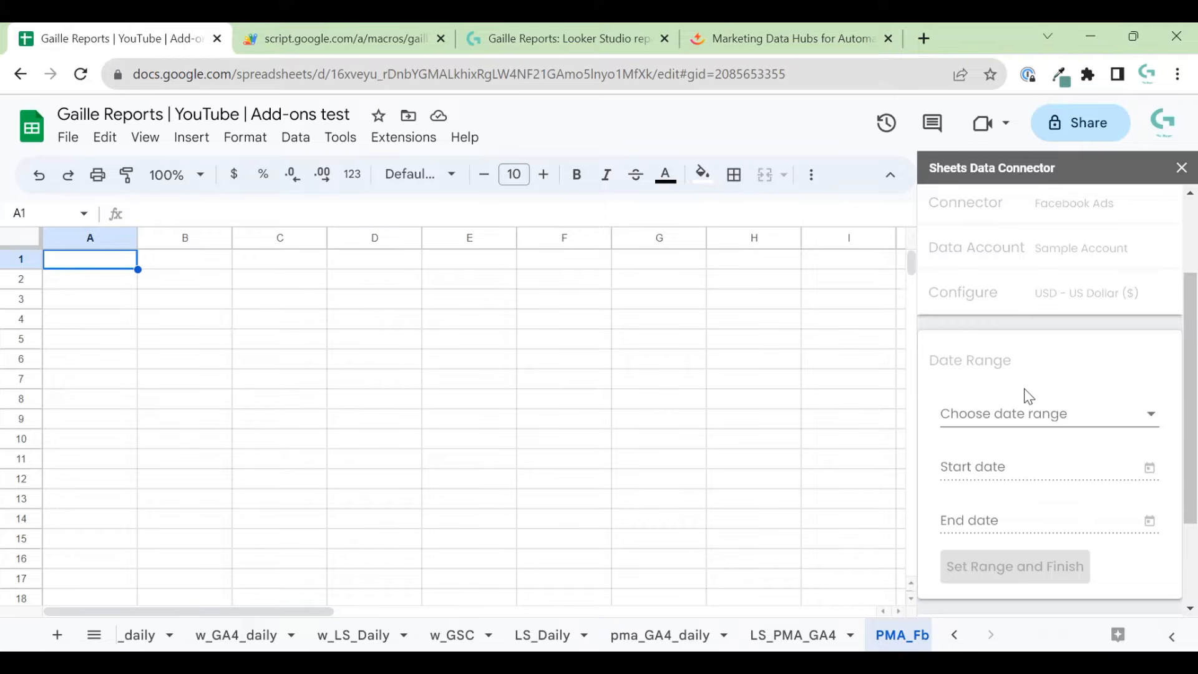
# Step: Choose Last 28 days as the date range for the Facebook Ads template
pyautogui.scroll(-1, 988, 344)
pyautogui.click(993, 354)
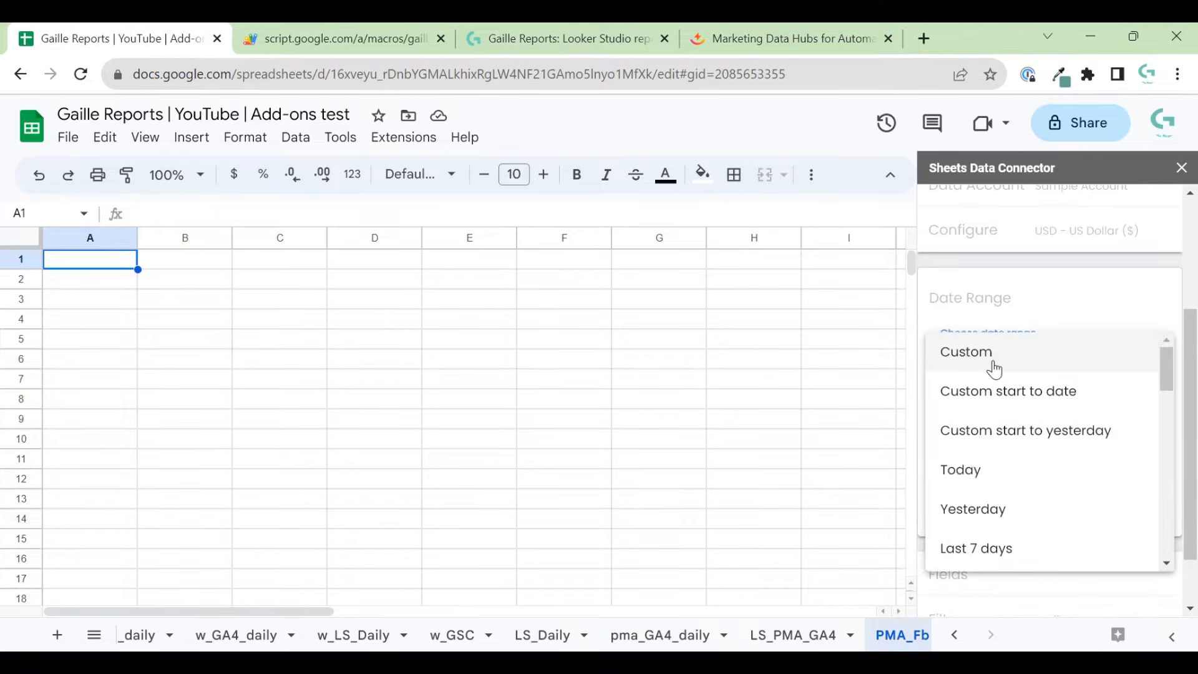
pyautogui.click(1054, 437)
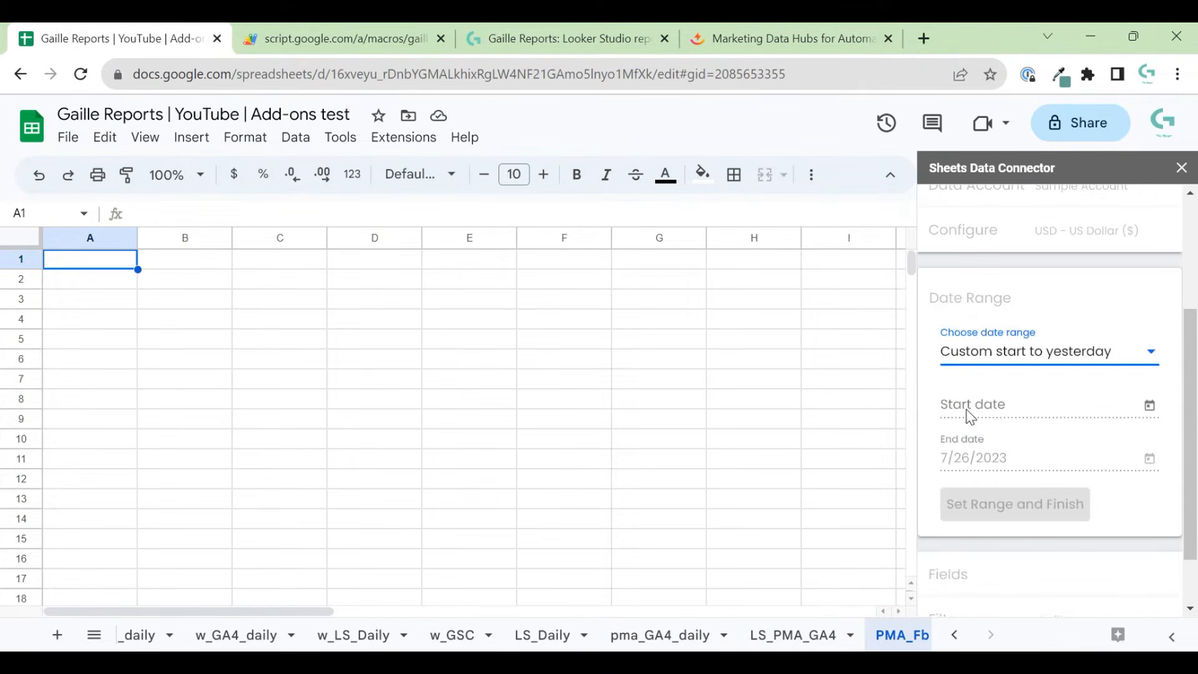
pyautogui.click(1090, 353)
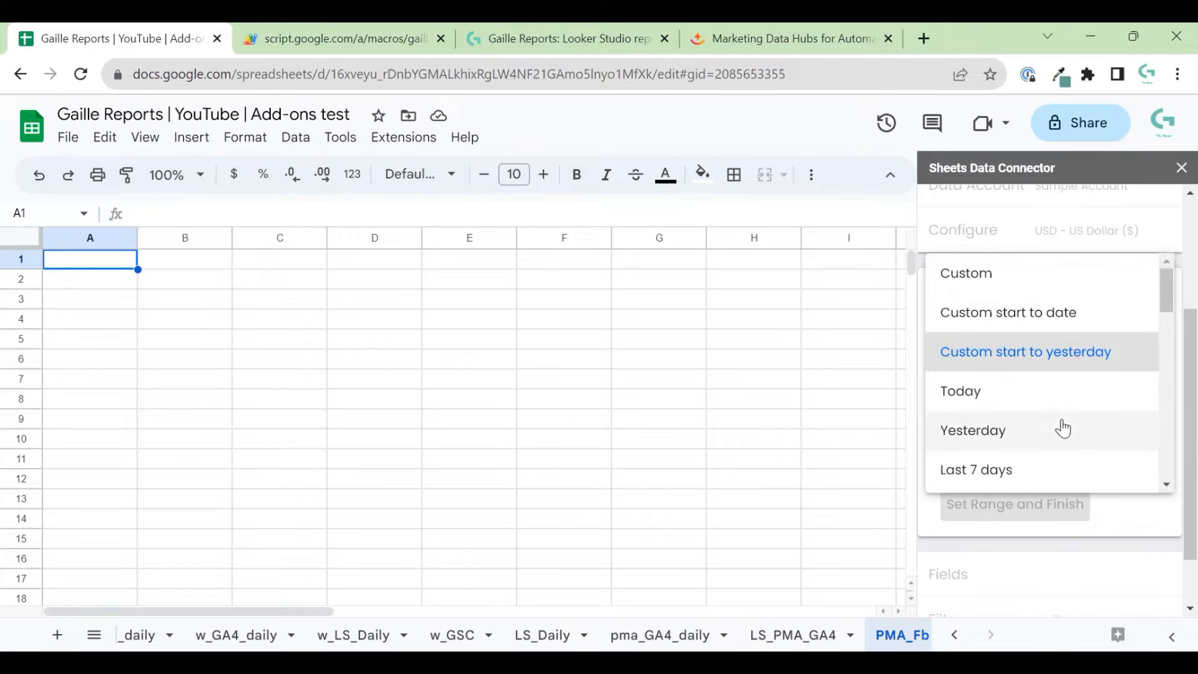
pyautogui.scroll(-5, 1061, 424)
pyautogui.scroll(2, 1063, 428)
pyautogui.click(964, 321)
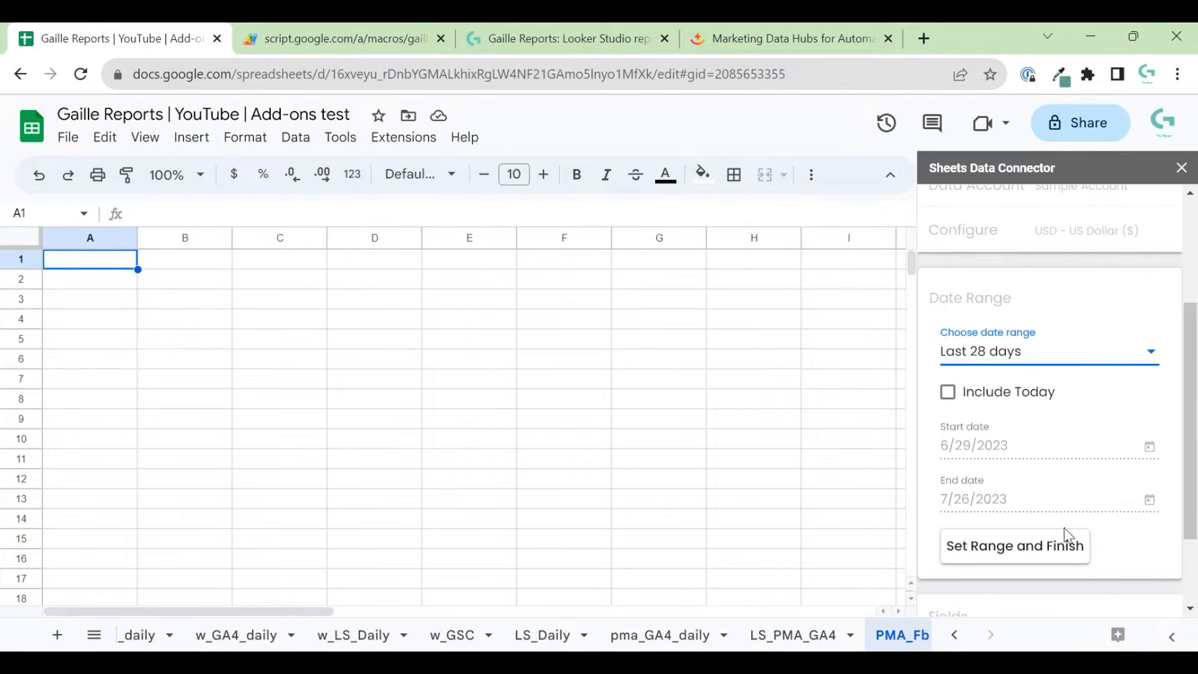
# Step: Apply the chosen date range and finish setting up the Facebook Ads template
pyautogui.click(982, 552)
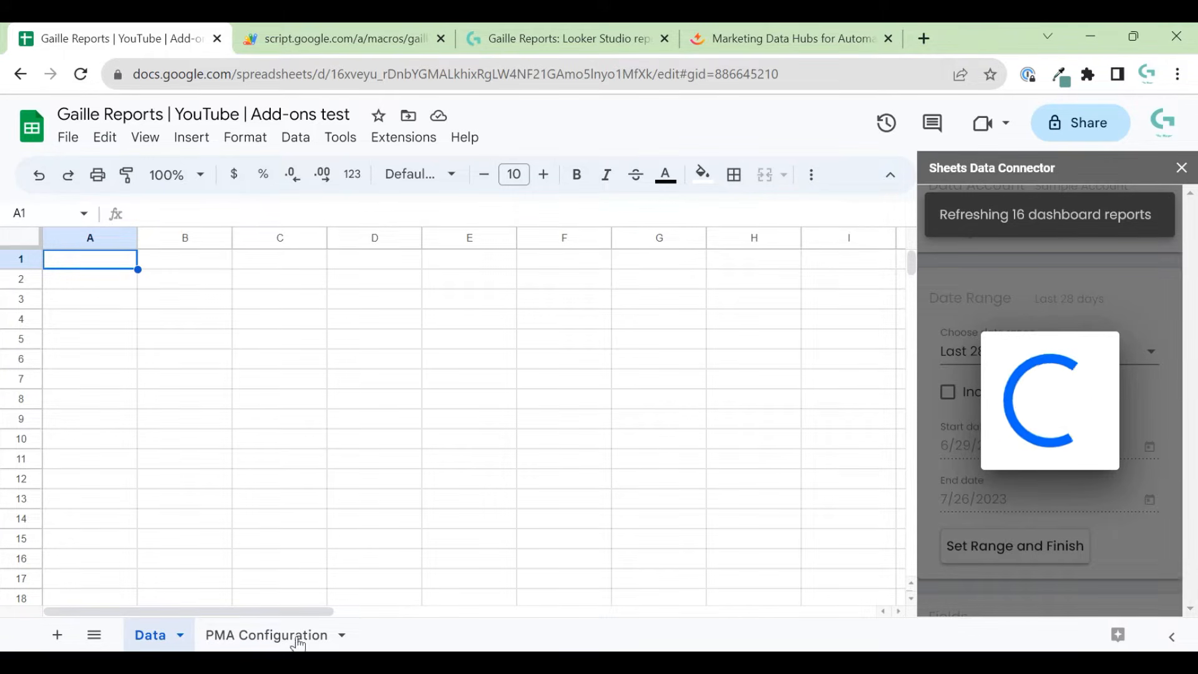
# Step: Open the PMA Configuration sheet and examine the report names listed in B26:B42
pyautogui.click(93, 634)
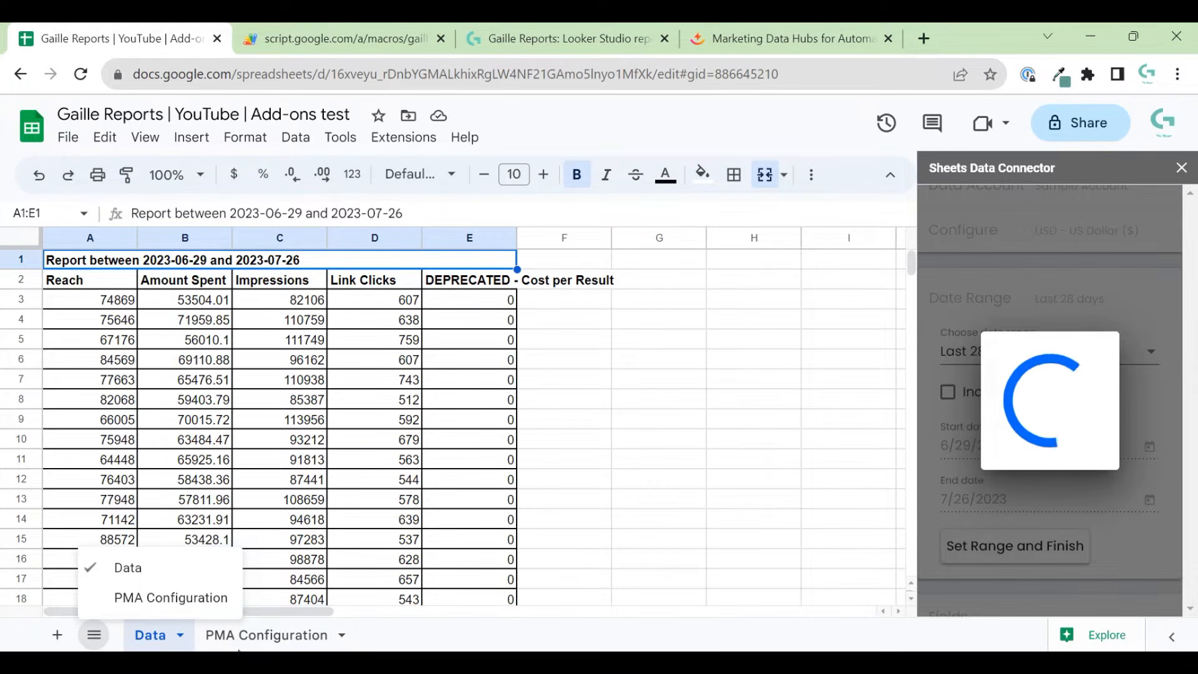
pyautogui.click(246, 635)
pyautogui.scroll(-5, 179, 472)
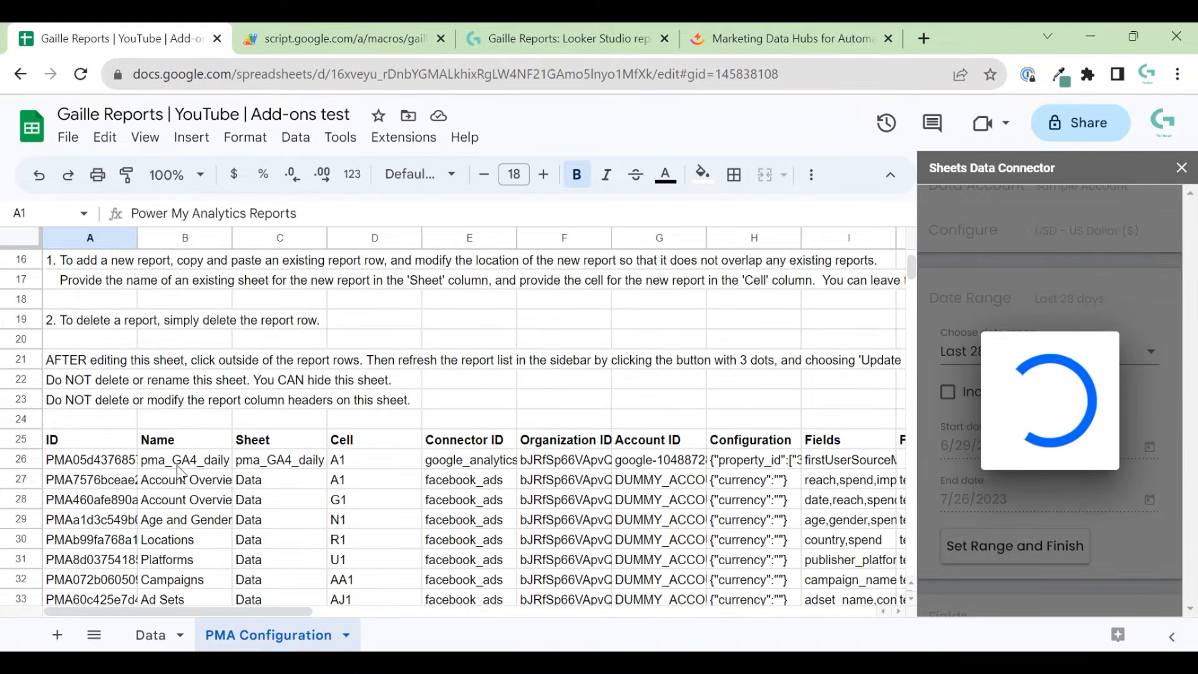
pyautogui.scroll(-2, 179, 472)
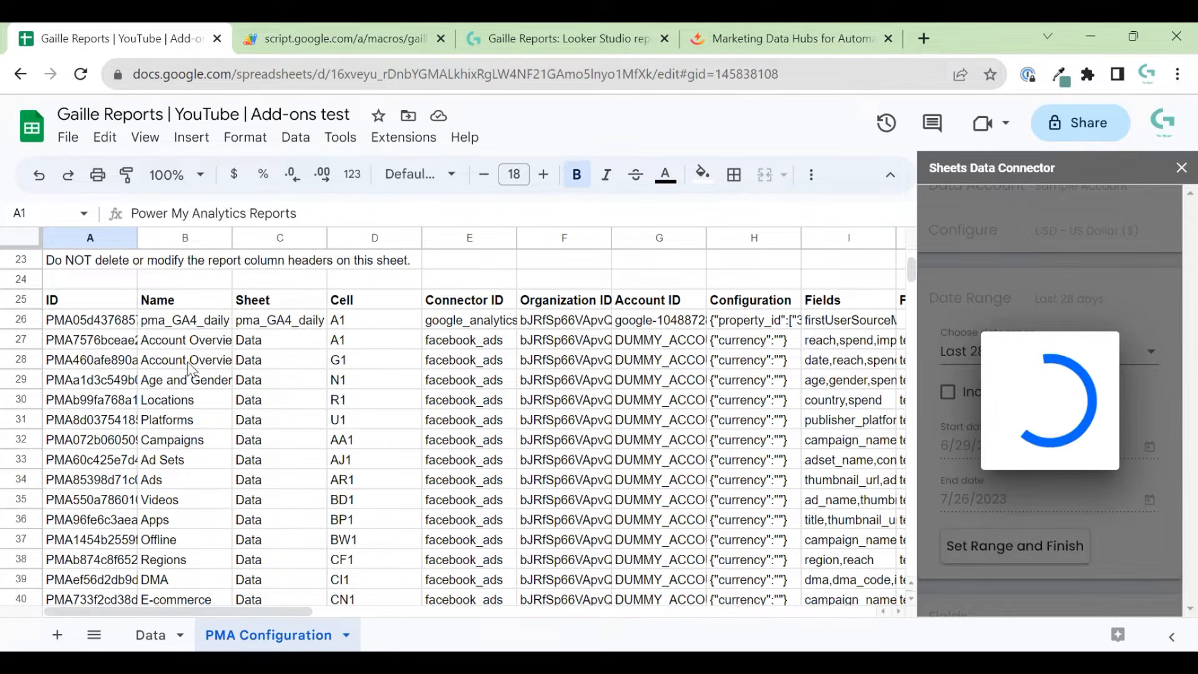
pyautogui.scroll(-3, 221, 343)
pyautogui.click(174, 440)
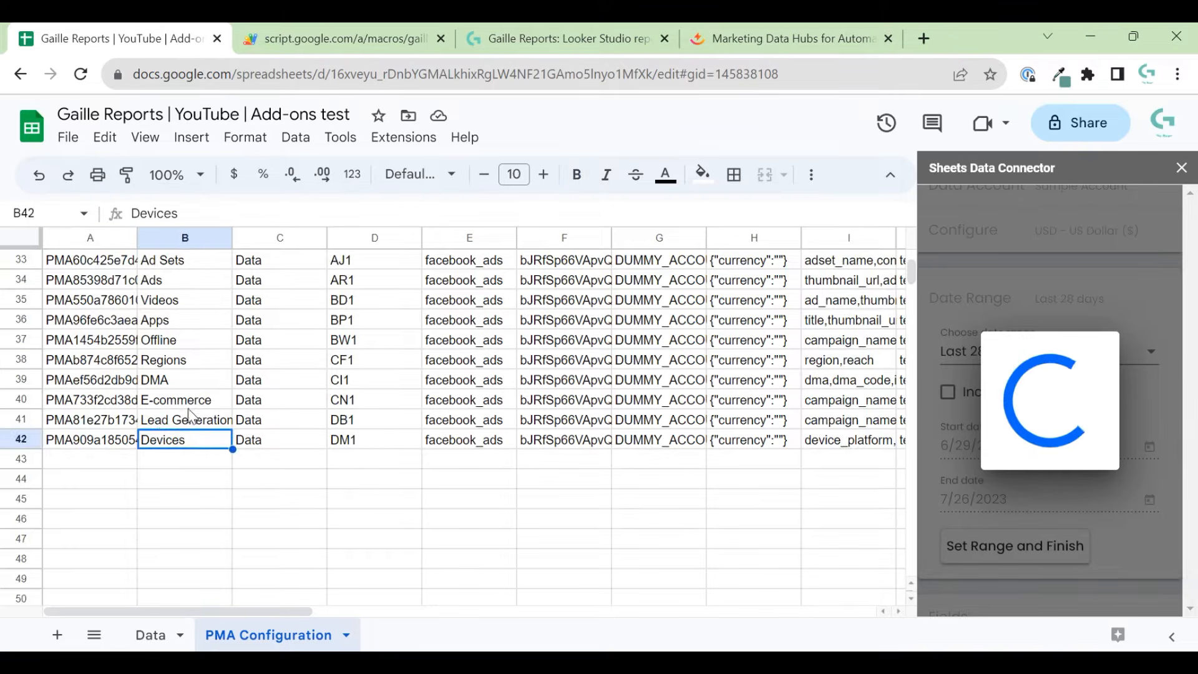
pyautogui.scroll(3, 173, 347)
pyautogui.keyDown('shift'); pyautogui.click(167, 329); pyautogui.keyUp('shift')
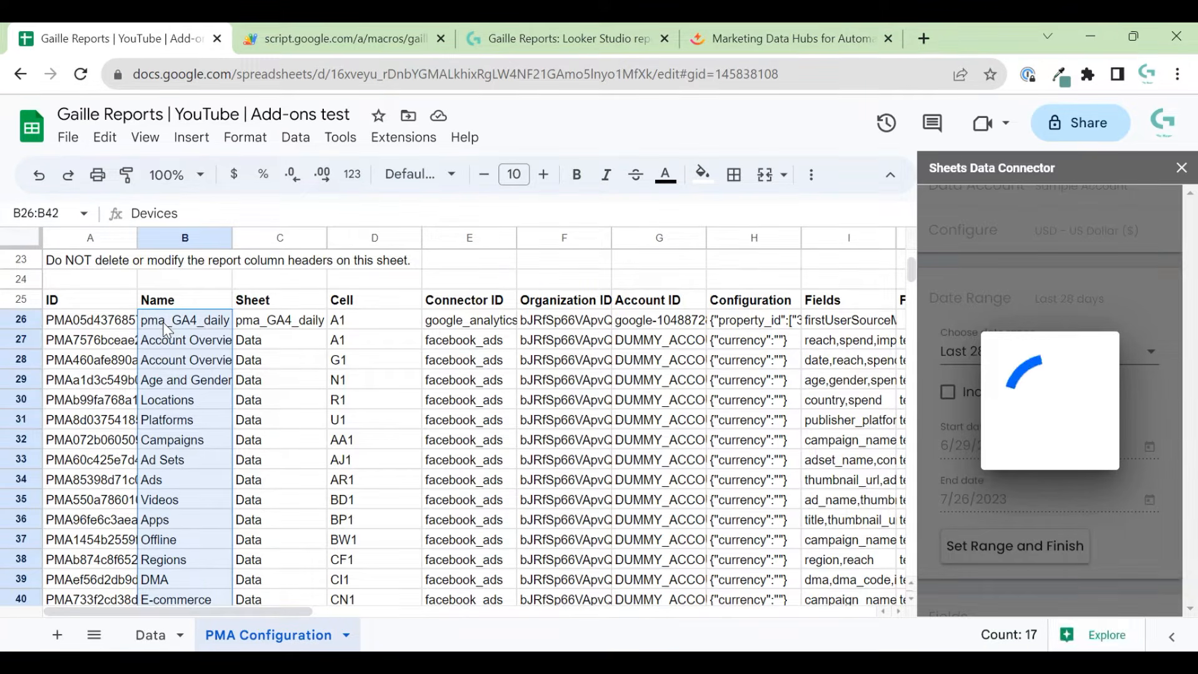
# Step: Check individual report names in the configuration table, from pma_GA4_daily and Account Overview down to Campaigns and Ad Sets
pyautogui.click(199, 323)
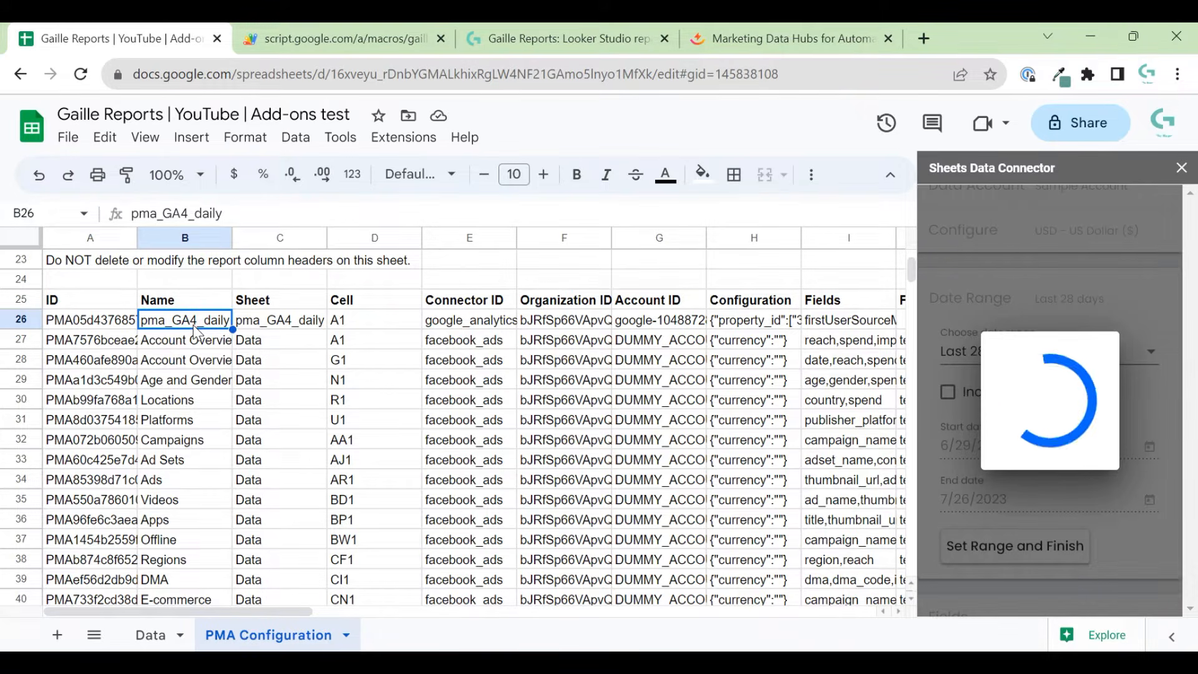
pyautogui.click(180, 362)
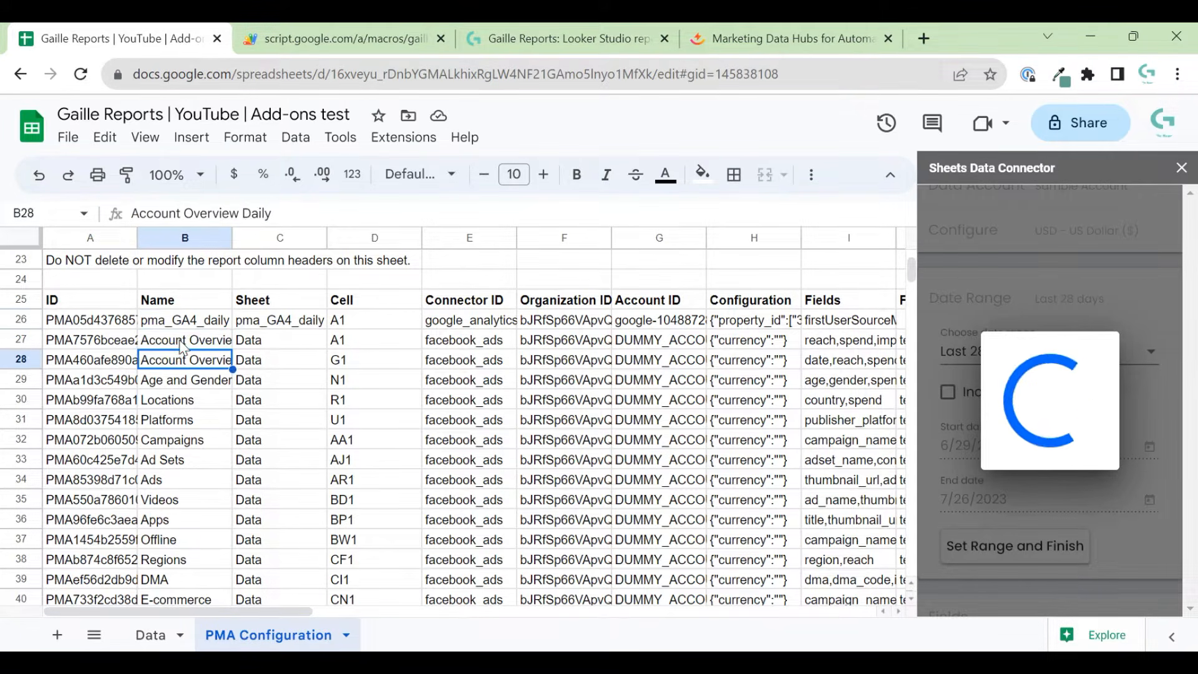
pyautogui.click(182, 347)
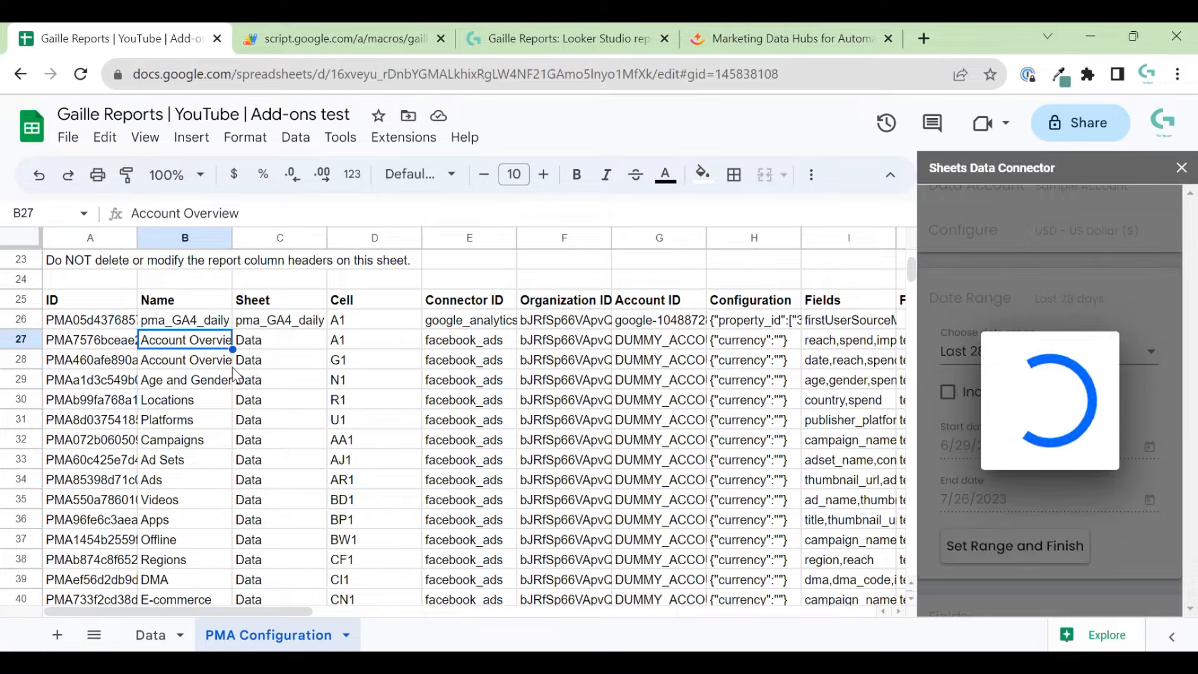
pyautogui.click(193, 365)
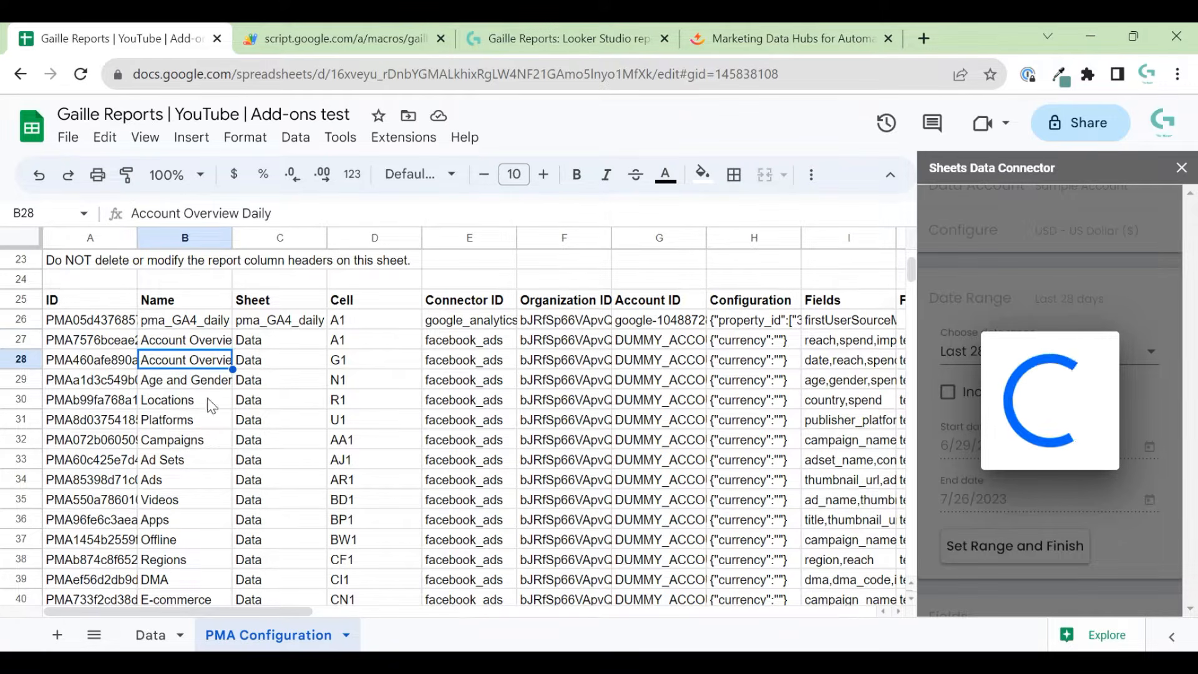
pyautogui.click(209, 379)
pyautogui.click(205, 405)
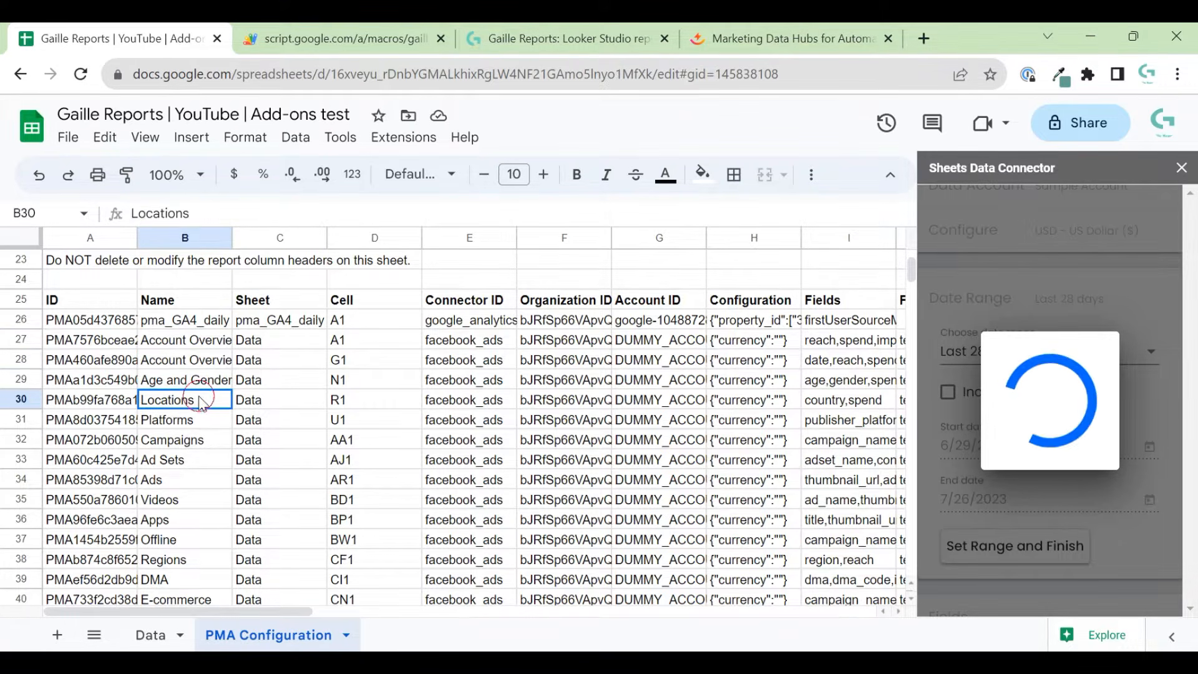
pyautogui.click(194, 442)
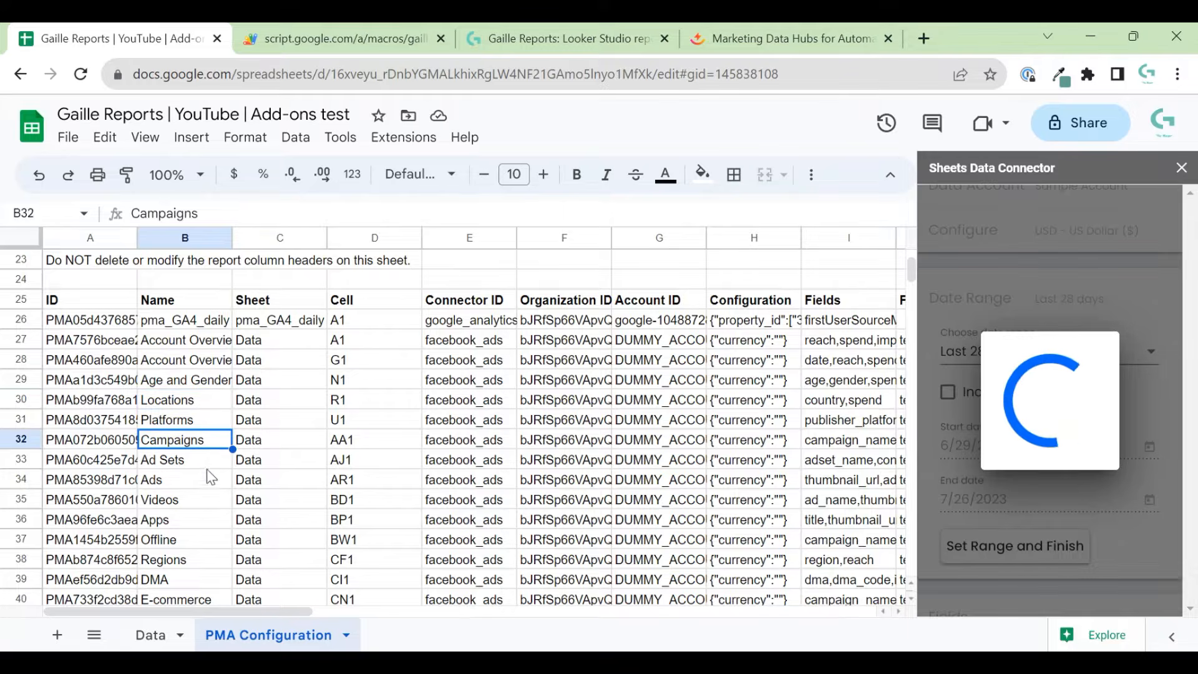
pyautogui.click(203, 459)
# Step: Open the Data sheet and examine its side-by-side report tables along row 5, from the account overview through the offline campaign report
pyautogui.click(150, 634)
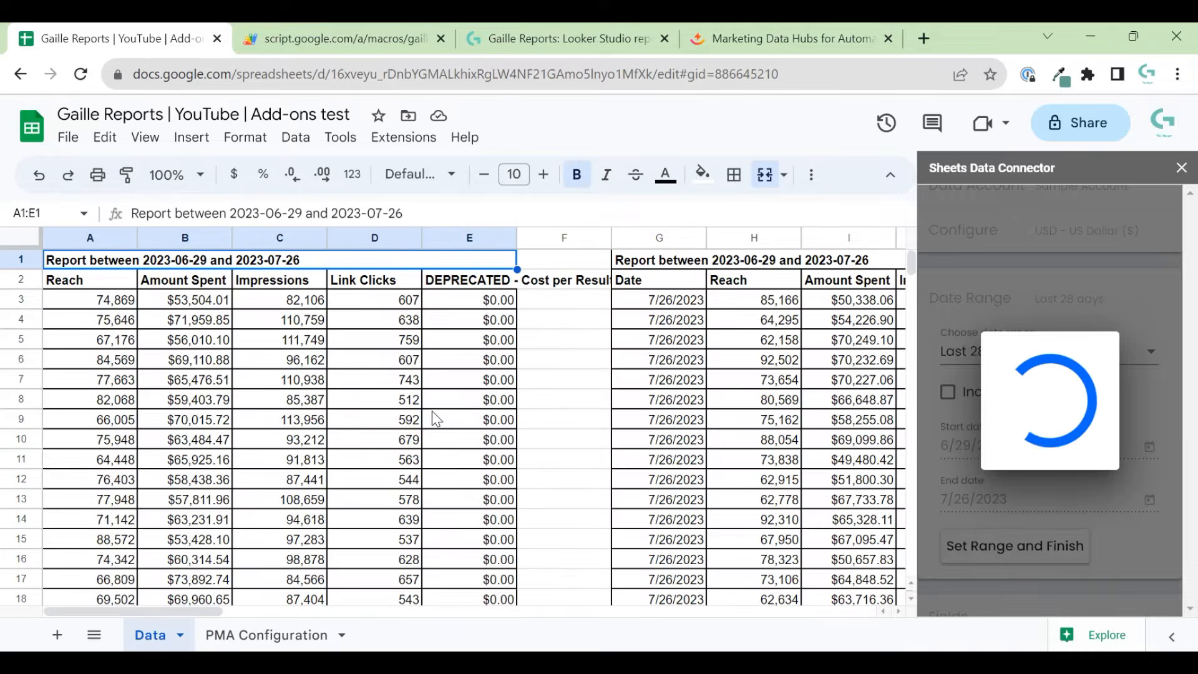
pyautogui.click(577, 350)
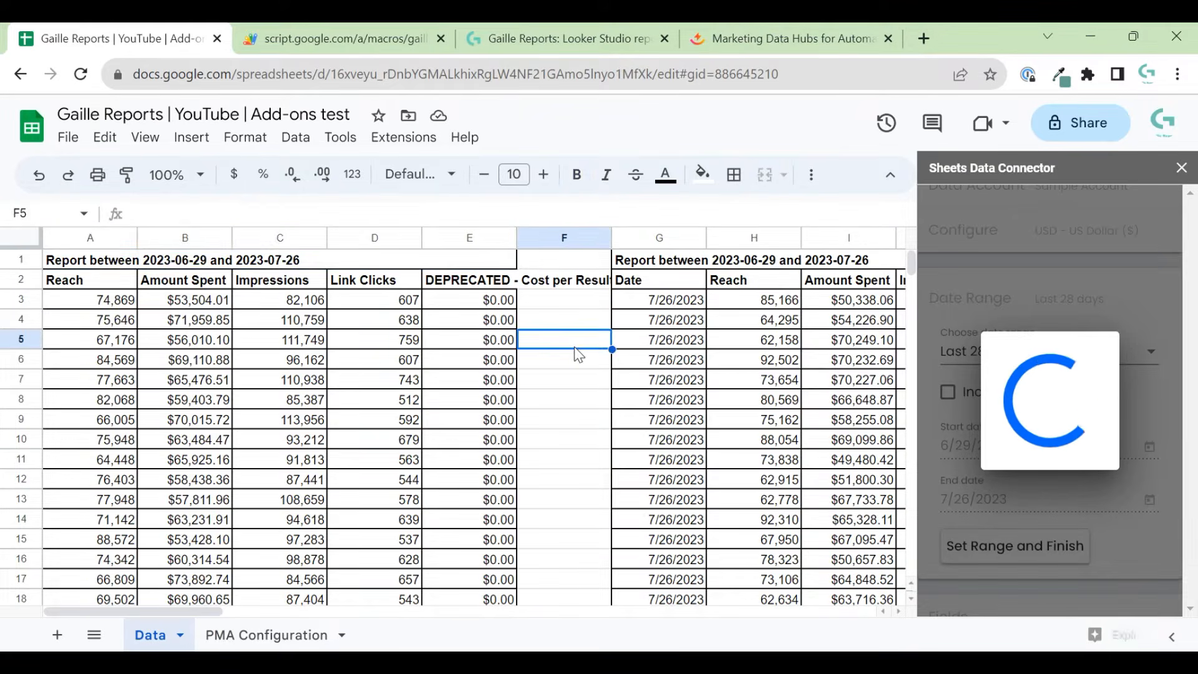
pyautogui.press('Right')
pyautogui.press('Right')
pyautogui.press('Right')
pyautogui.press('Right')
pyautogui.press('Right')
pyautogui.press('Right')
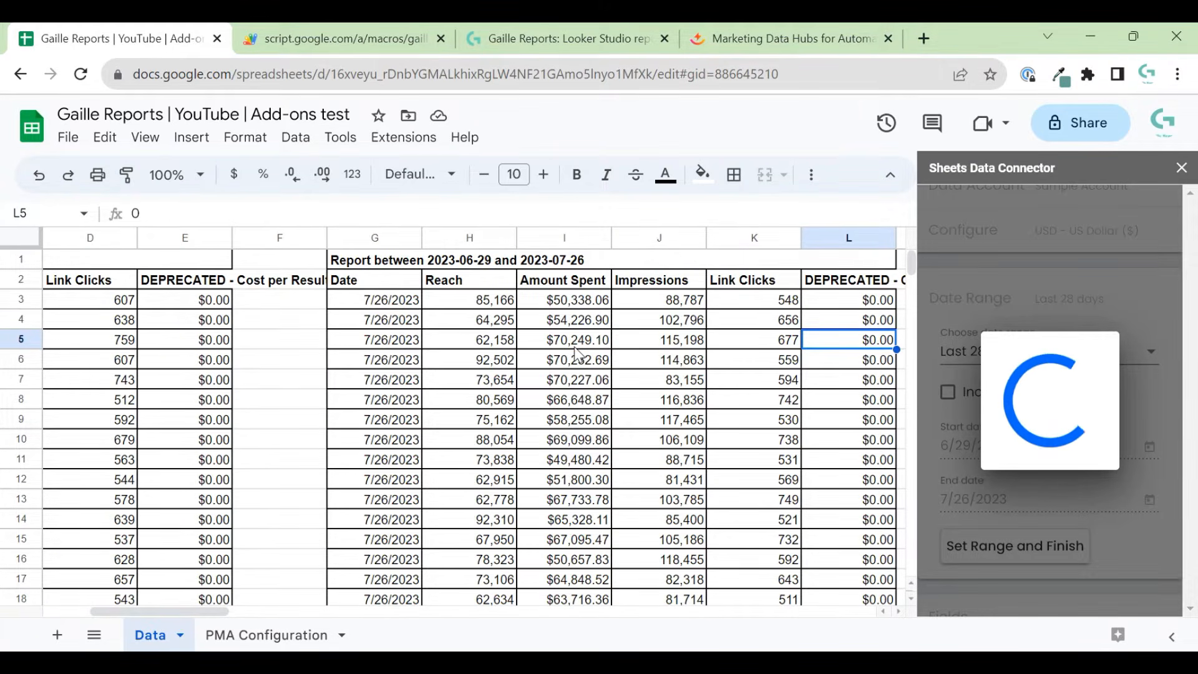
pyautogui.press('Right')
pyautogui.press('Right')
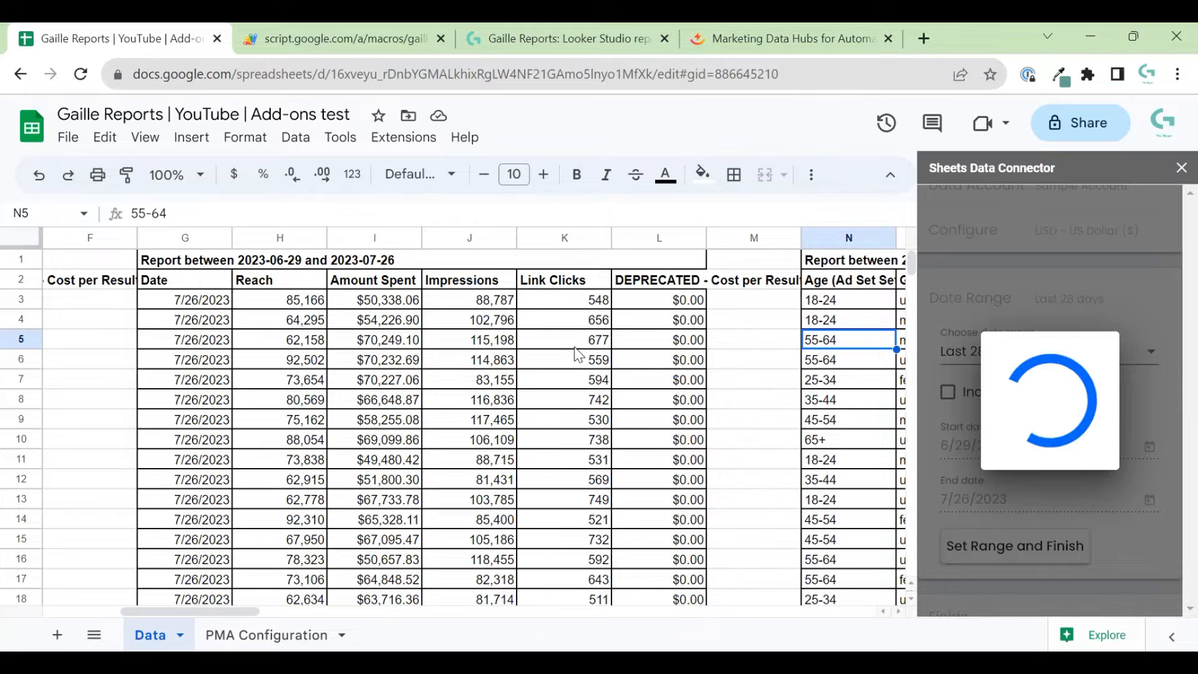
pyautogui.press('Right')
pyautogui.press('Right')
pyautogui.press('Right')
pyautogui.press('Right')
pyautogui.press('Right')
pyautogui.press('Right')
pyautogui.press('Right')
pyautogui.press('Right')
pyautogui.press('Right')
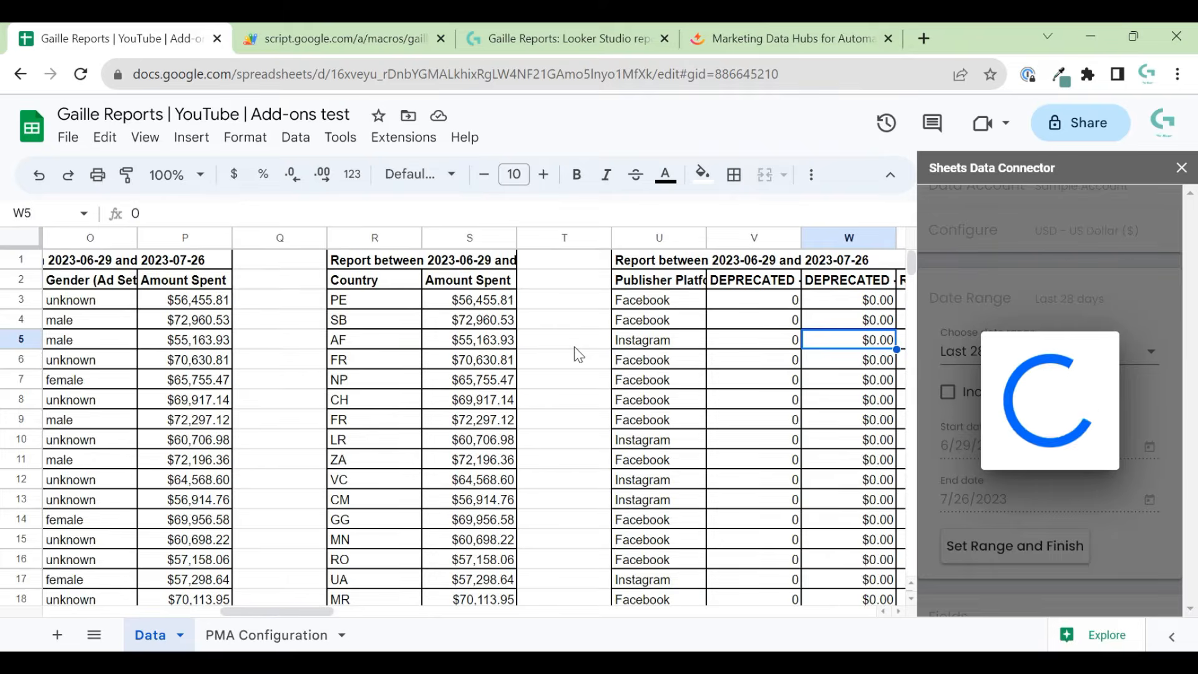
pyautogui.press('Right')
pyautogui.press('Right')
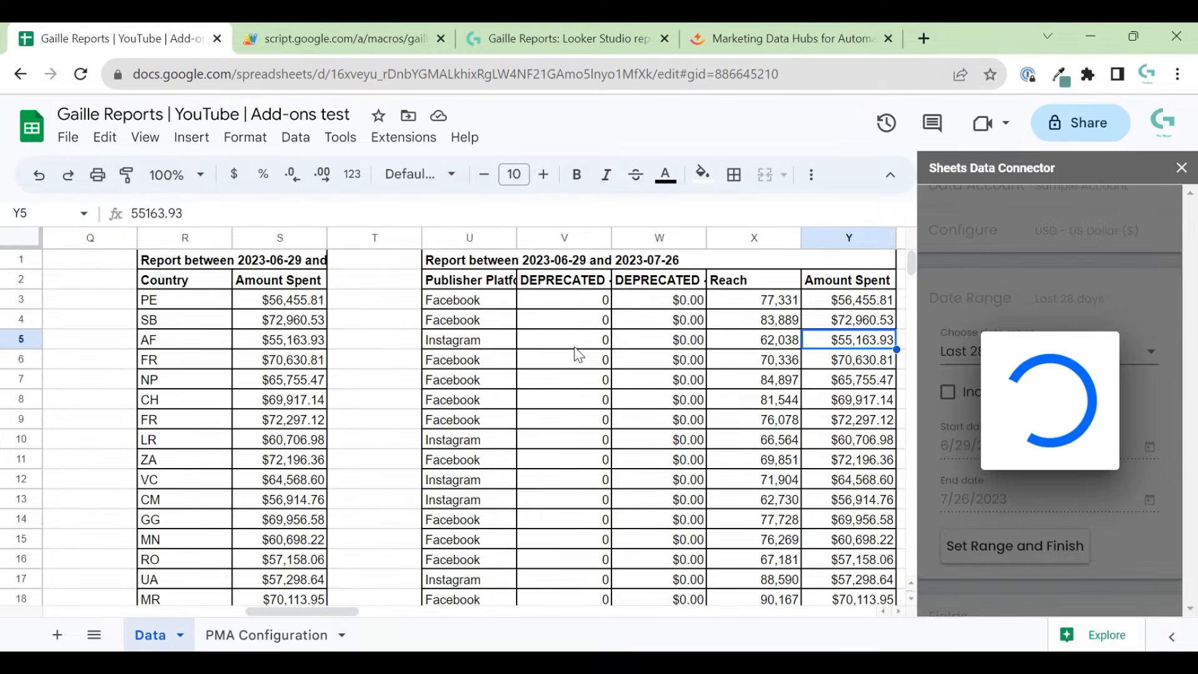
pyautogui.press('Right')
pyautogui.press('Right')
pyautogui.press('Right')
pyautogui.press('Right')
pyautogui.press('Right')
pyautogui.press('Right')
pyautogui.press('Right')
pyautogui.press('Right')
pyautogui.press('Right')
pyautogui.press('Right')
pyautogui.press('Right')
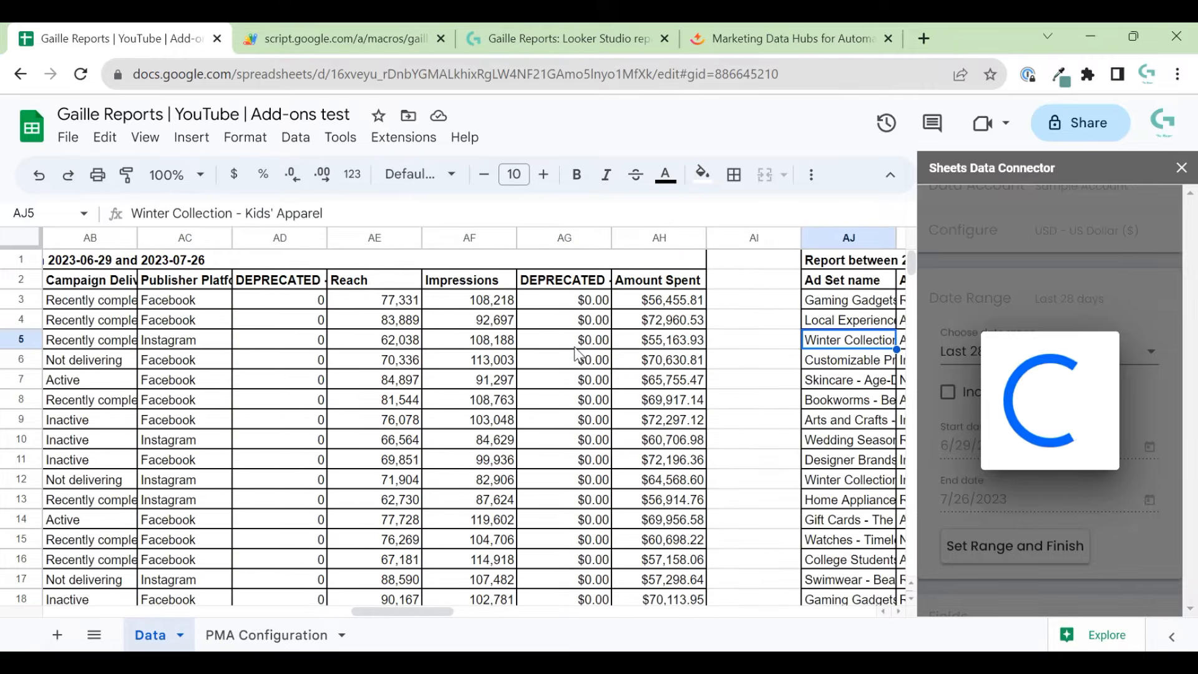
pyautogui.press('Right')
pyautogui.press('Right')
pyautogui.press('Right')
pyautogui.press('Right')
pyautogui.press('Right')
pyautogui.press('Right')
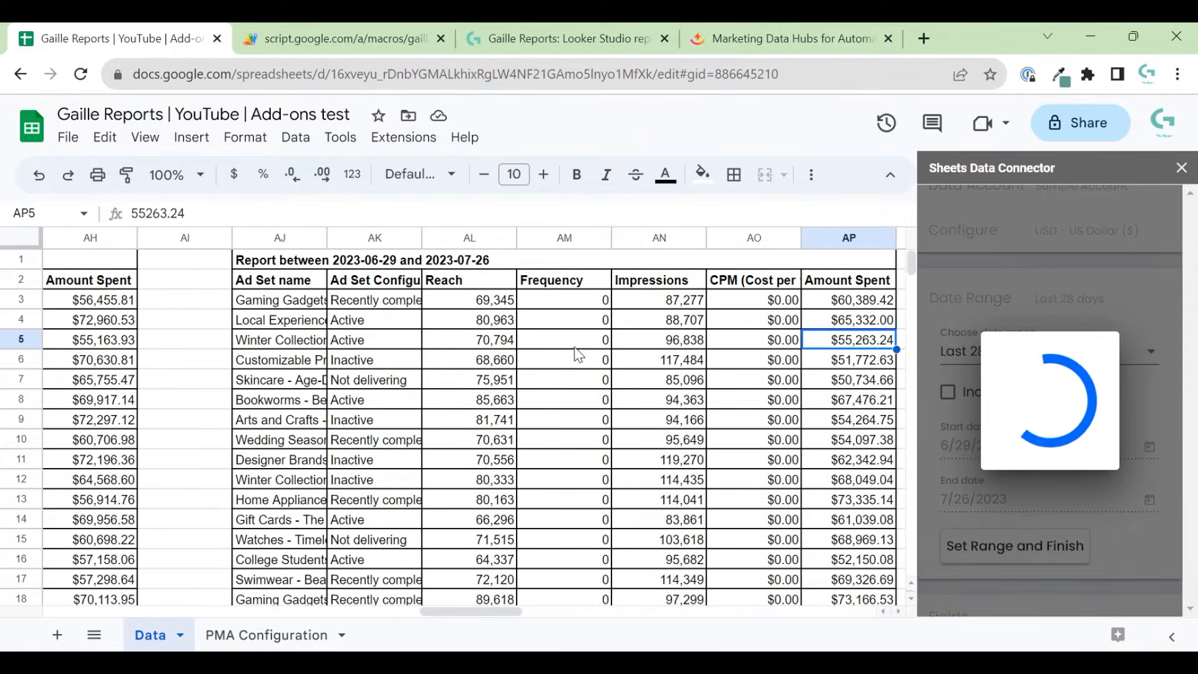
pyautogui.press('Right')
pyautogui.press('Right')
pyautogui.press('Right')
pyautogui.press('Right')
pyautogui.press('Right')
pyautogui.press('Right')
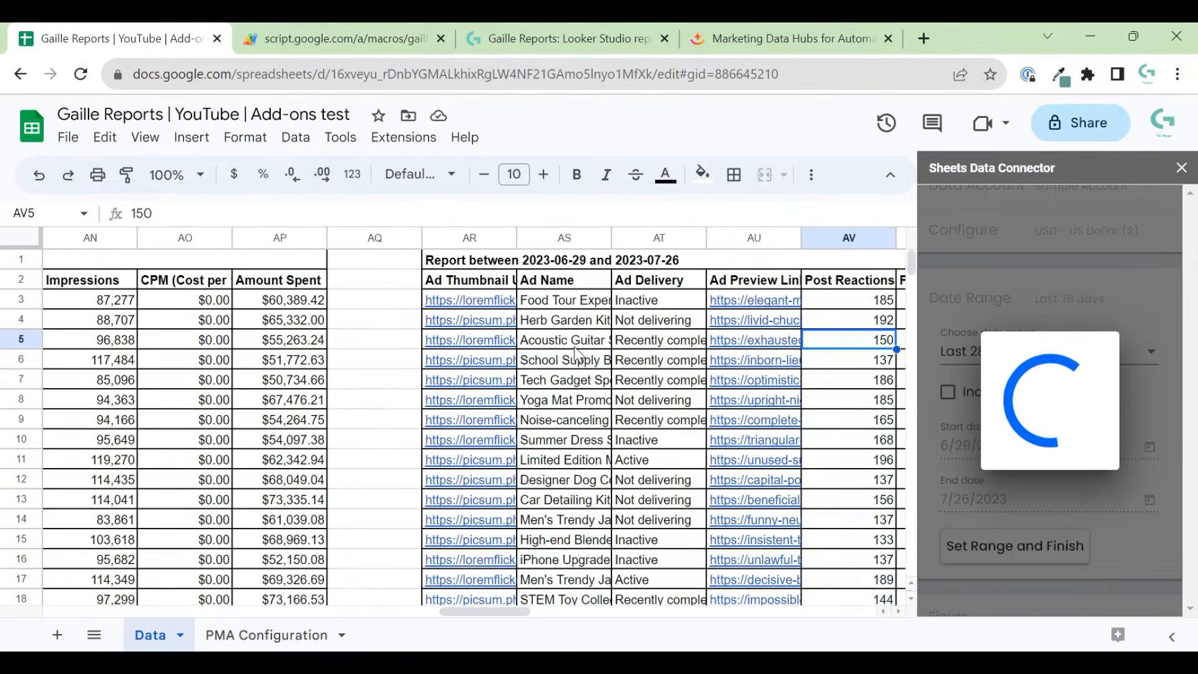
pyautogui.press('Right')
pyautogui.press('Right')
pyautogui.press('Right')
pyautogui.press('Right')
pyautogui.press('Right')
pyautogui.press('Right')
pyautogui.press('Right')
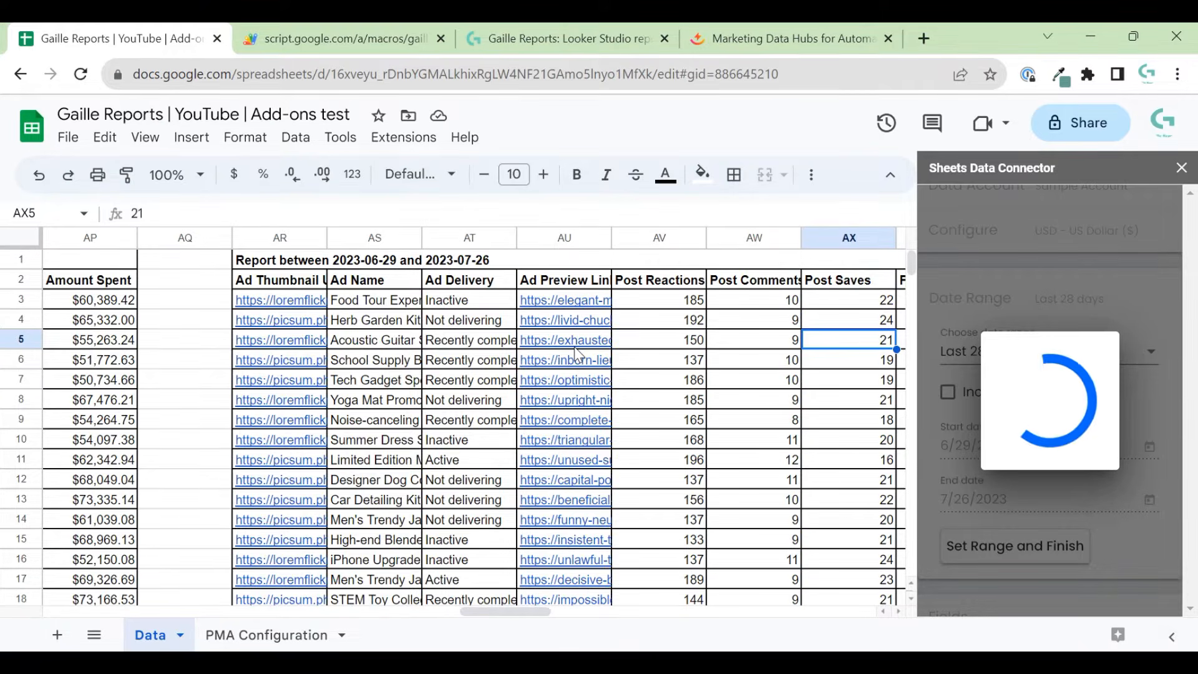
pyautogui.press('Right')
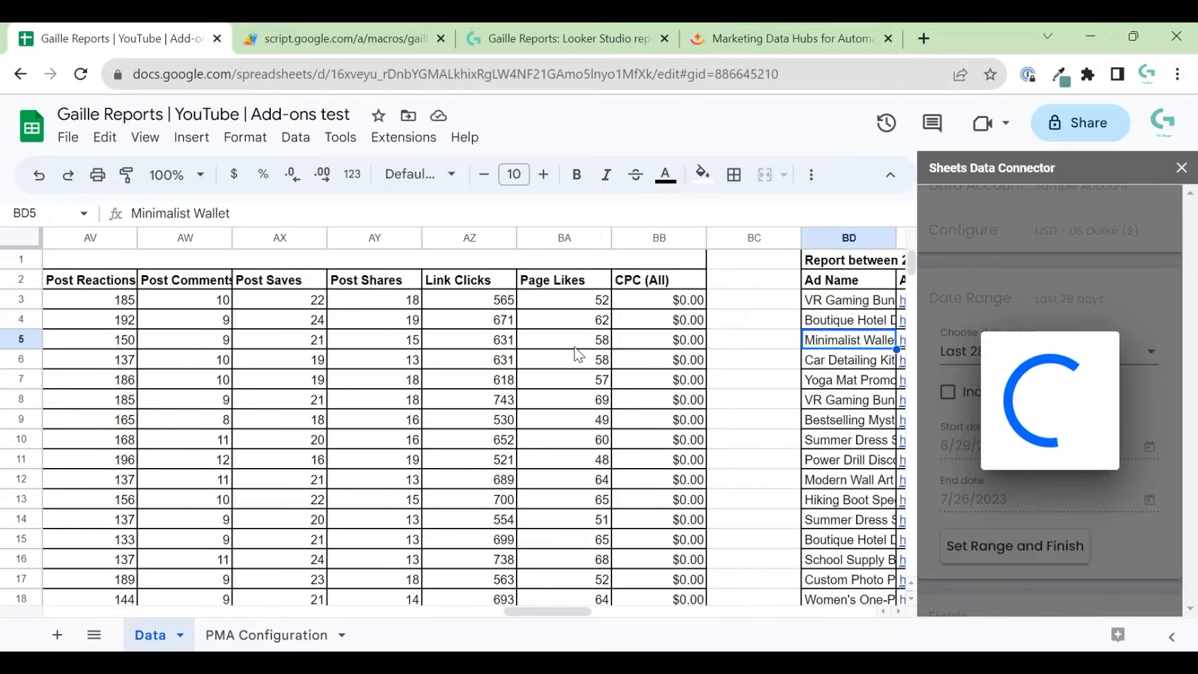
pyautogui.press('Right')
pyautogui.press('Right')
pyautogui.press('Right')
pyautogui.press('Right')
pyautogui.press('Right')
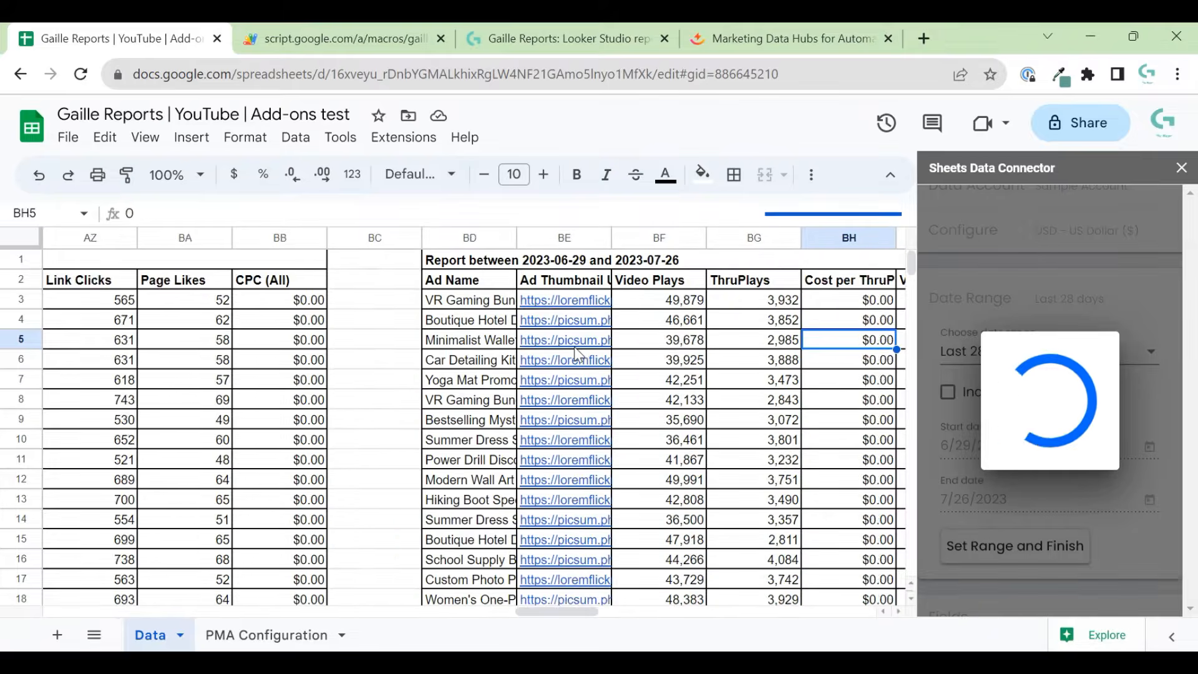
pyautogui.press('Right')
pyautogui.press('Right')
pyautogui.press('Right')
pyautogui.press('Right')
pyautogui.press('Right')
pyautogui.press('Right')
pyautogui.press('Right')
pyautogui.press('Right')
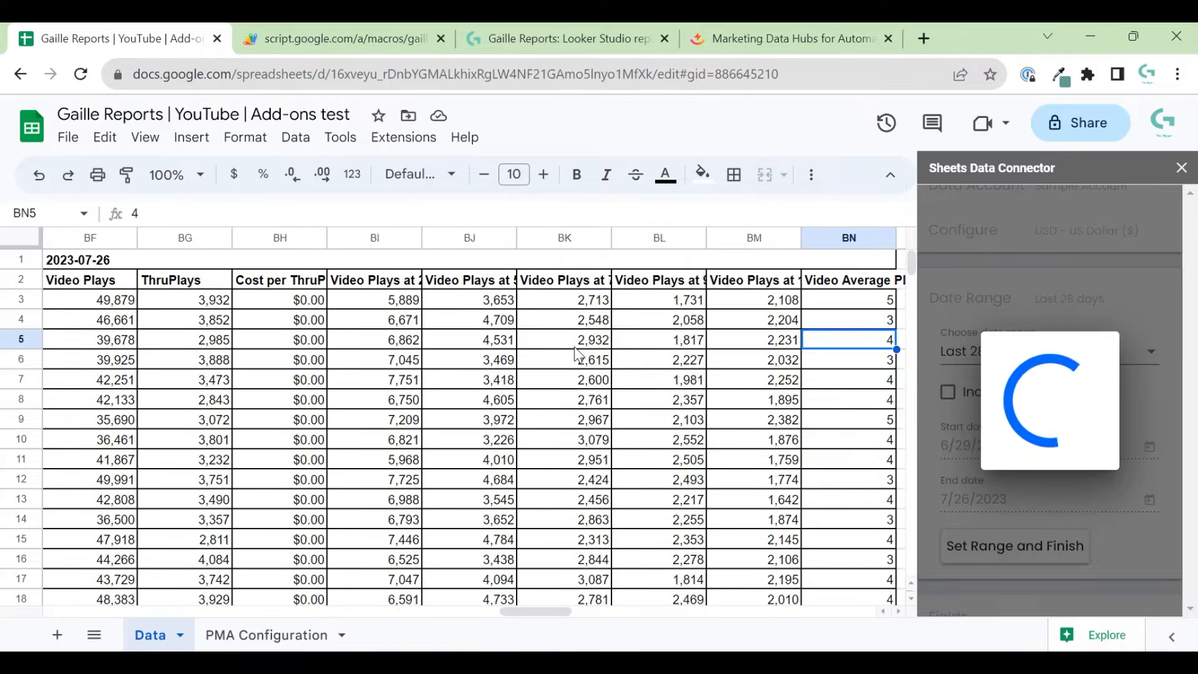
pyautogui.press('Right')
pyautogui.press('Right')
pyautogui.press('Right')
pyautogui.press('Right')
pyautogui.press('Right')
pyautogui.press('Right')
pyautogui.press('Right')
pyautogui.press('Right')
pyautogui.press('Right')
pyautogui.press('Right')
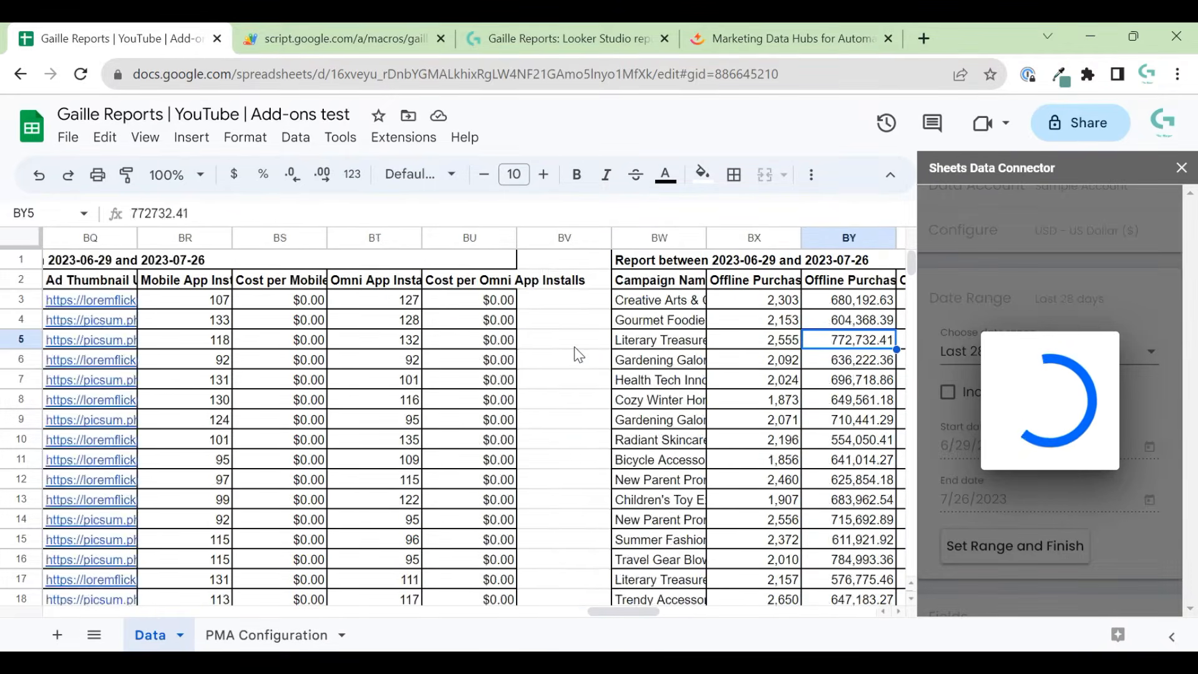
pyautogui.press('Right')
pyautogui.press('Right')
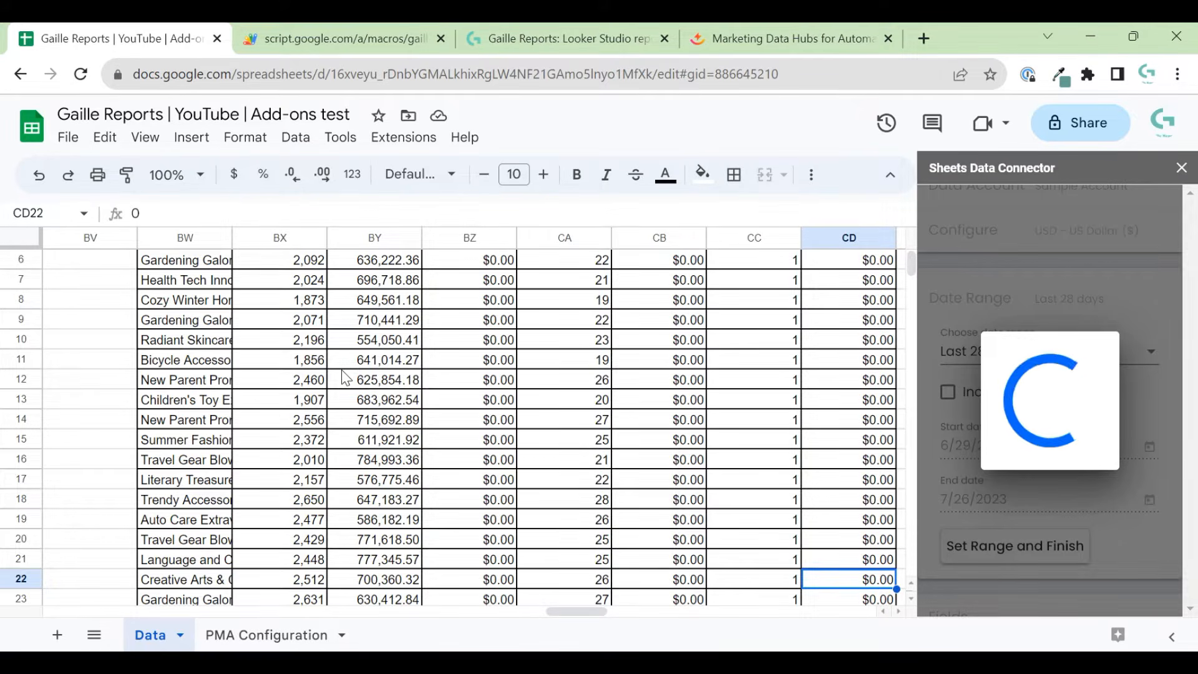
pyautogui.scroll(2, 345, 378)
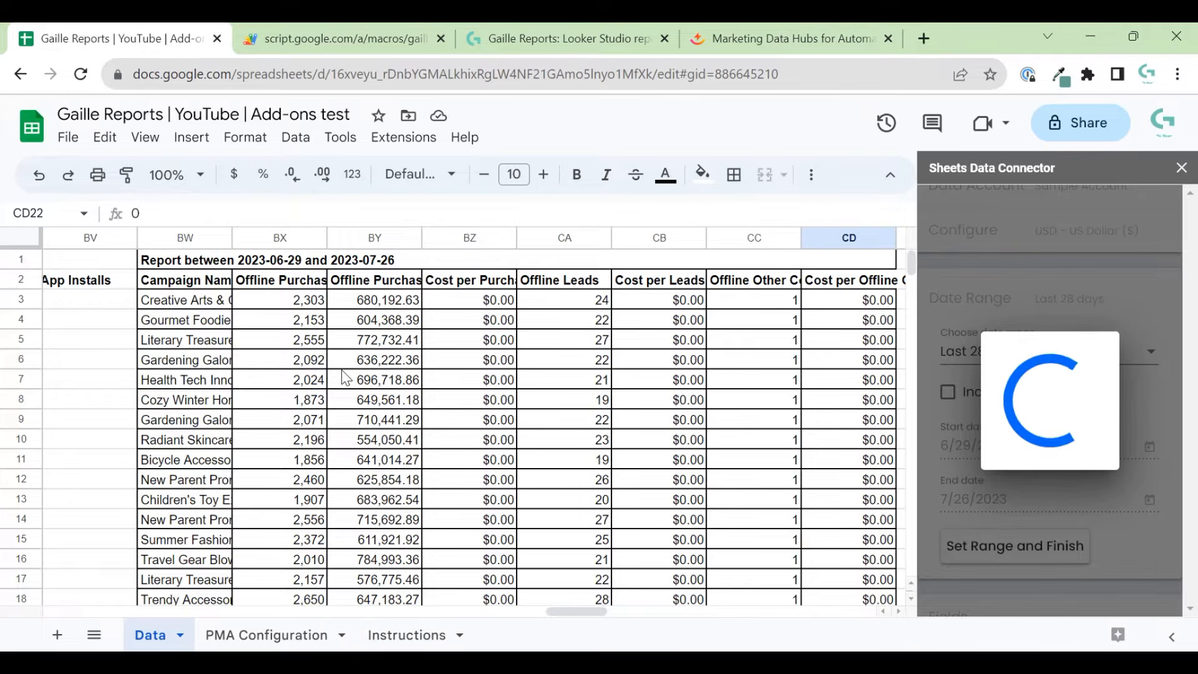
# Step: Open the Instructions sheet and read the steps for connecting Facebook Ads and integrating the Google Sheets template
pyautogui.click(415, 642)
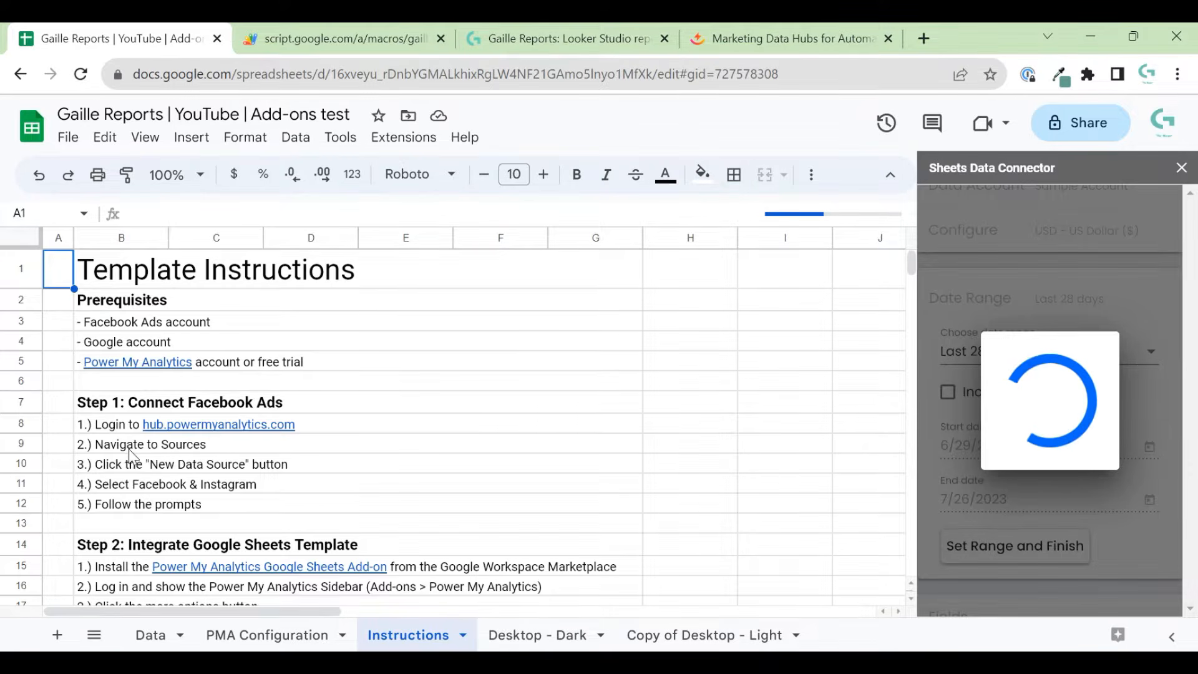
pyautogui.scroll(-2, 128, 448)
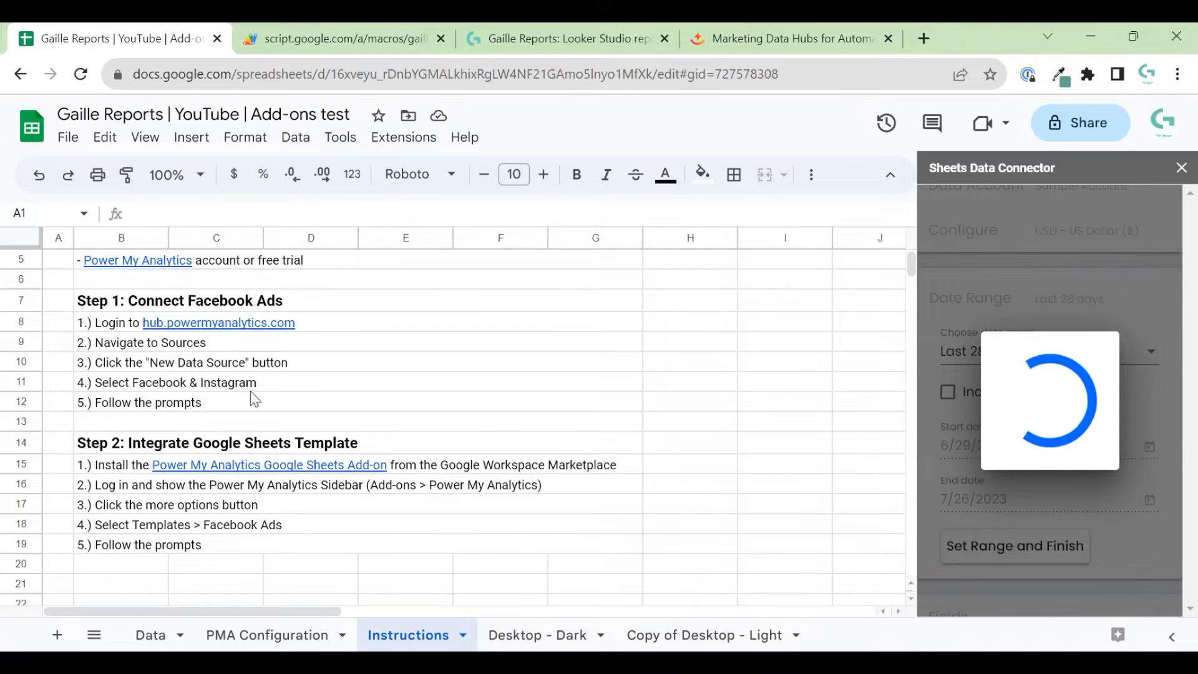
pyautogui.click(219, 407)
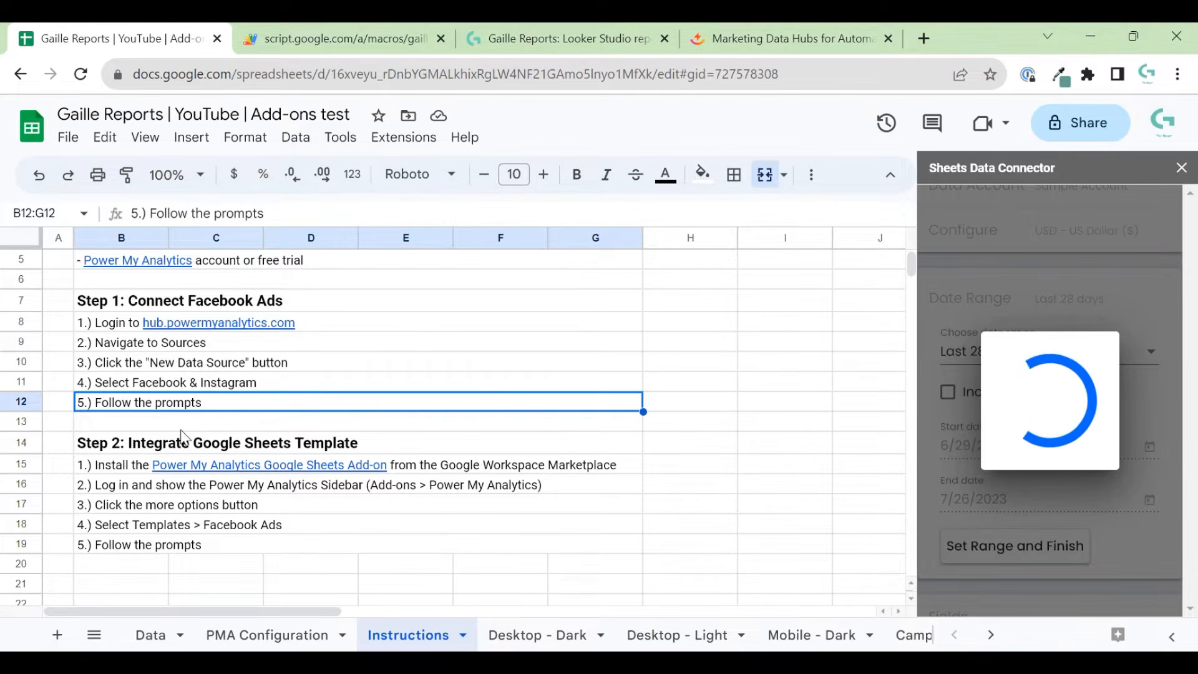
pyautogui.scroll(-1, 122, 436)
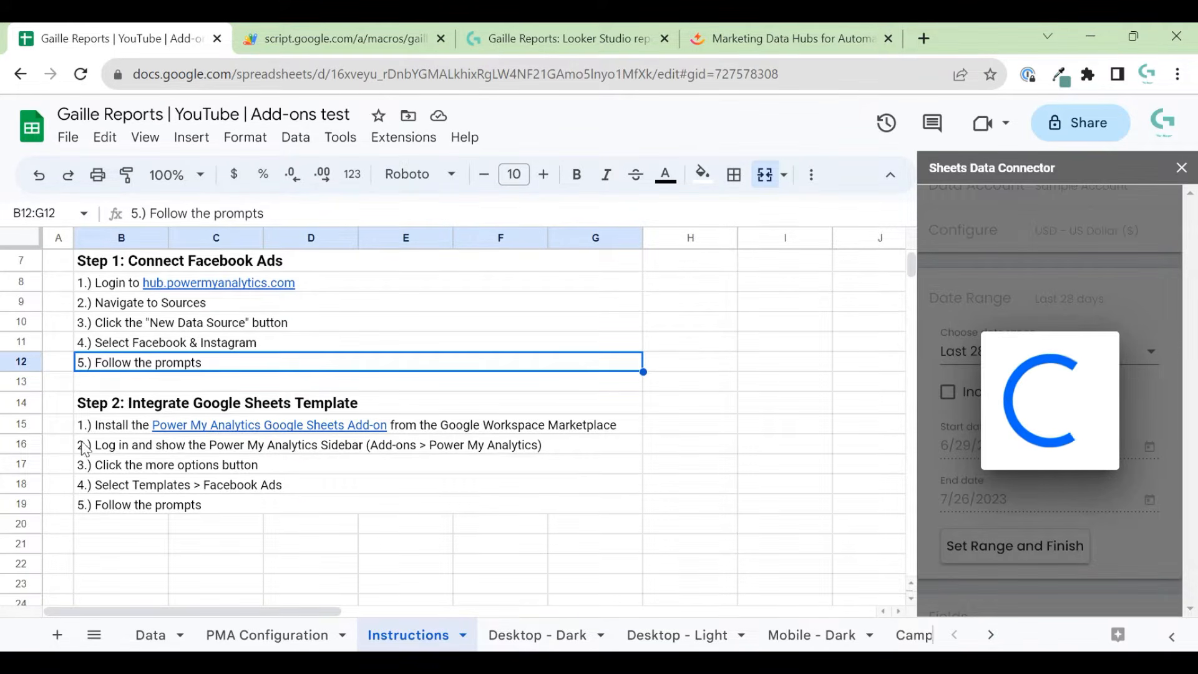
pyautogui.moveTo(206, 427)
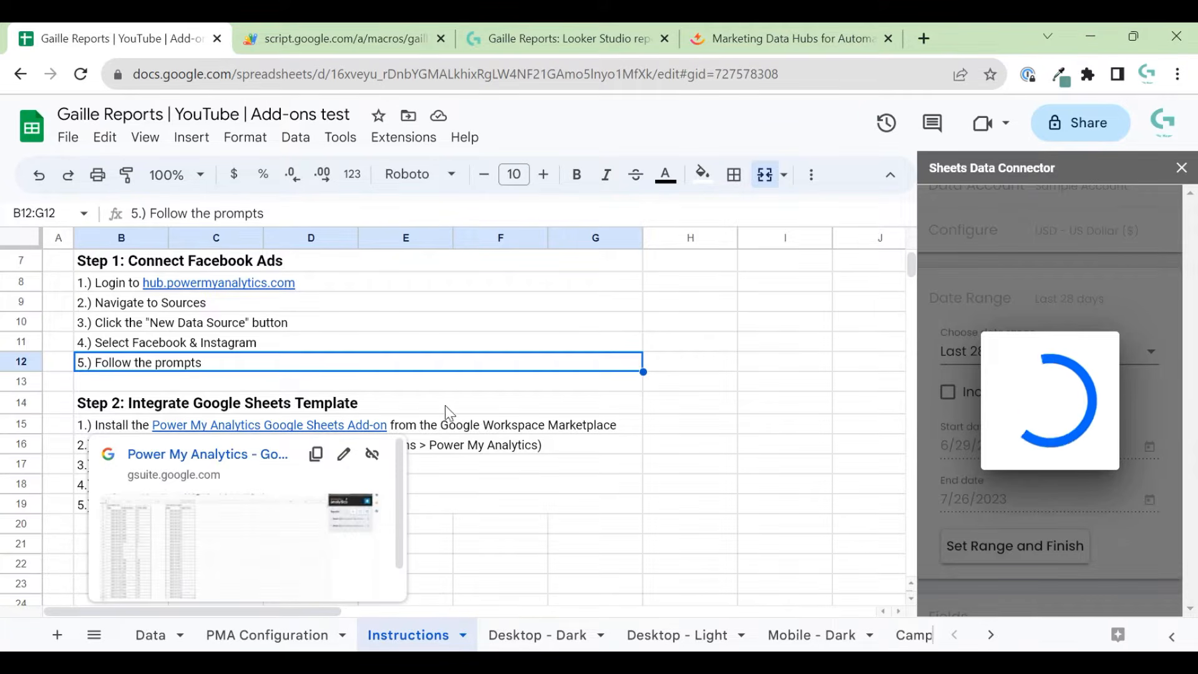
pyautogui.click(419, 430)
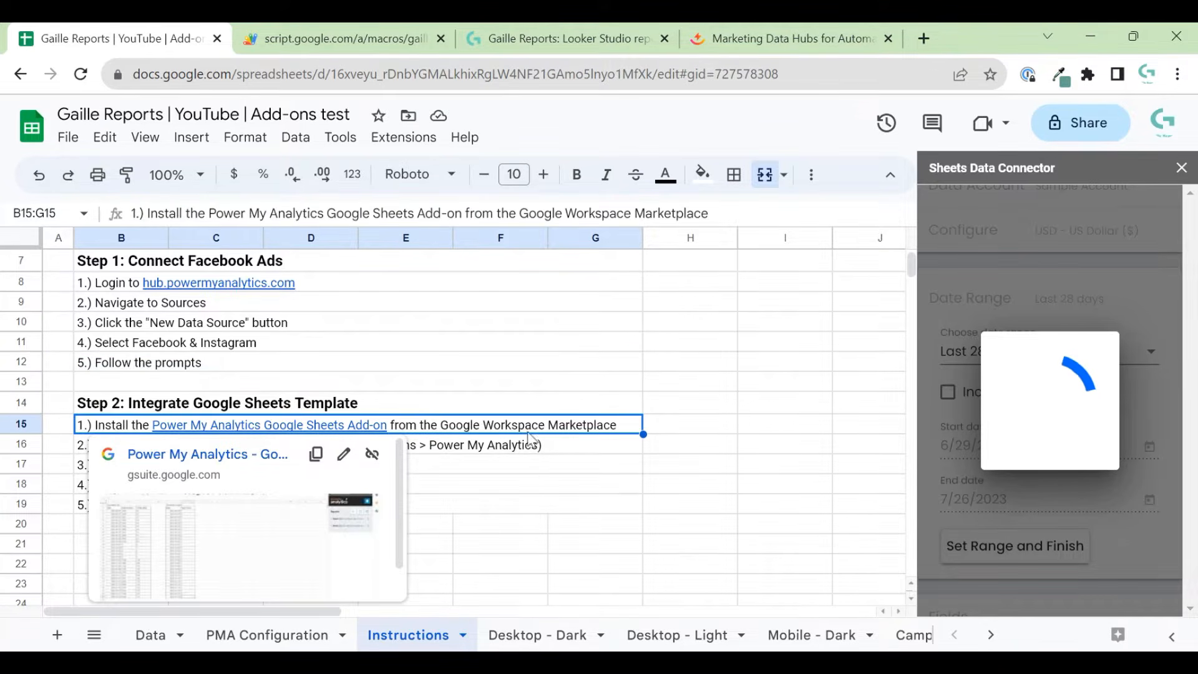
pyautogui.click(528, 467)
pyautogui.click(556, 499)
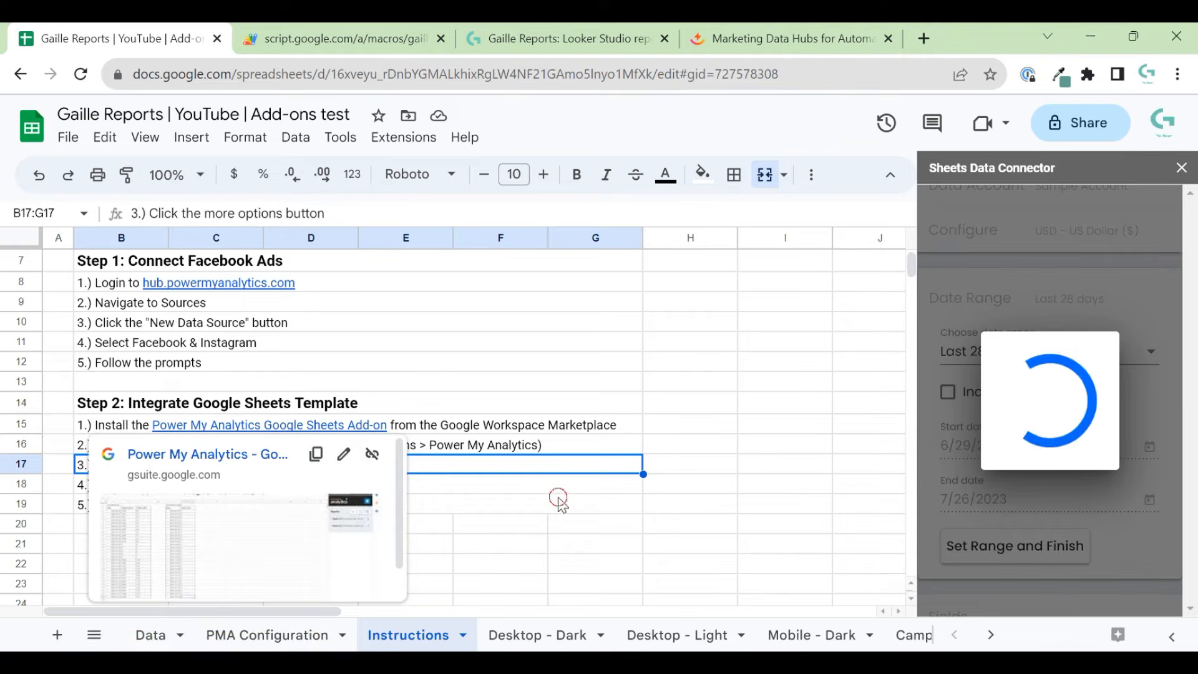
# Step: Read the template integration steps on the Instructions sheet and look over the Facebook Ads reports in the add-on's list
pyautogui.click(101, 449)
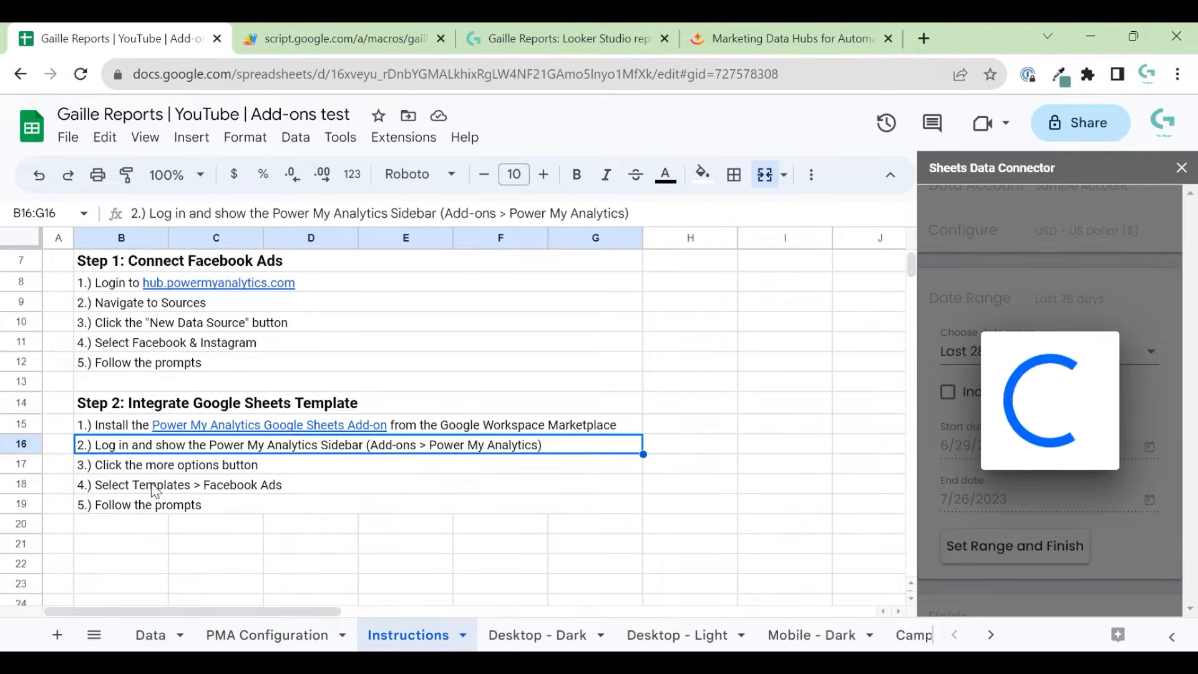
pyautogui.click(116, 490)
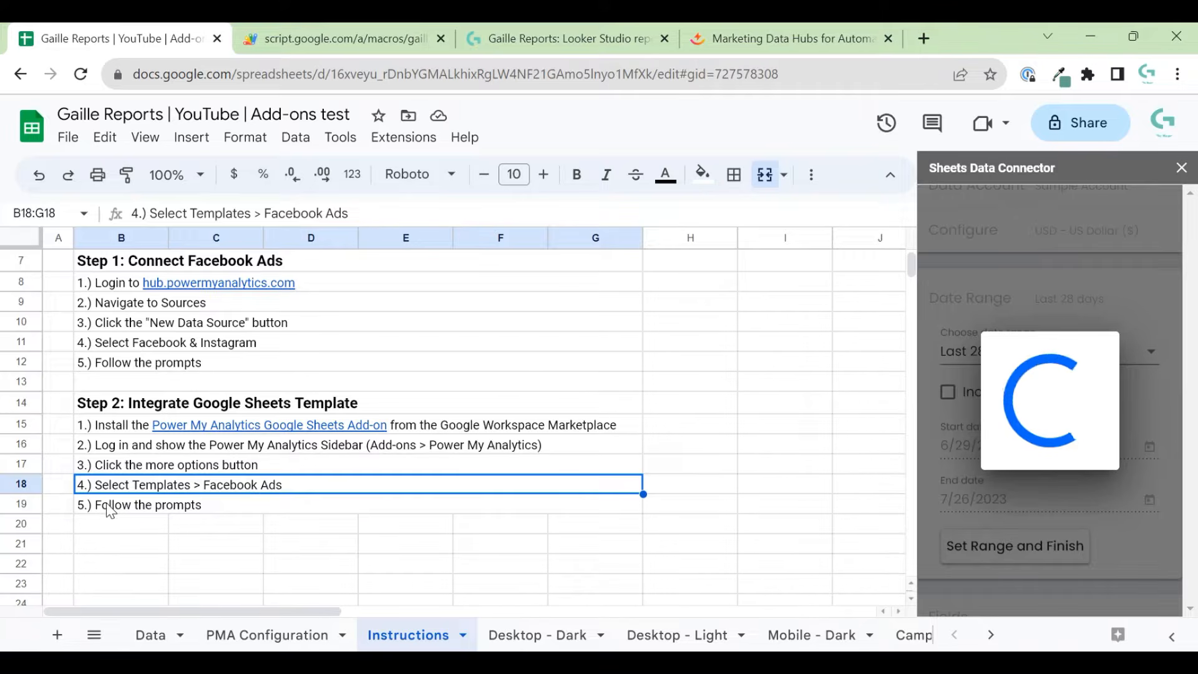
pyautogui.click(110, 510)
pyautogui.scroll(-3, 110, 510)
pyautogui.scroll(5, 110, 510)
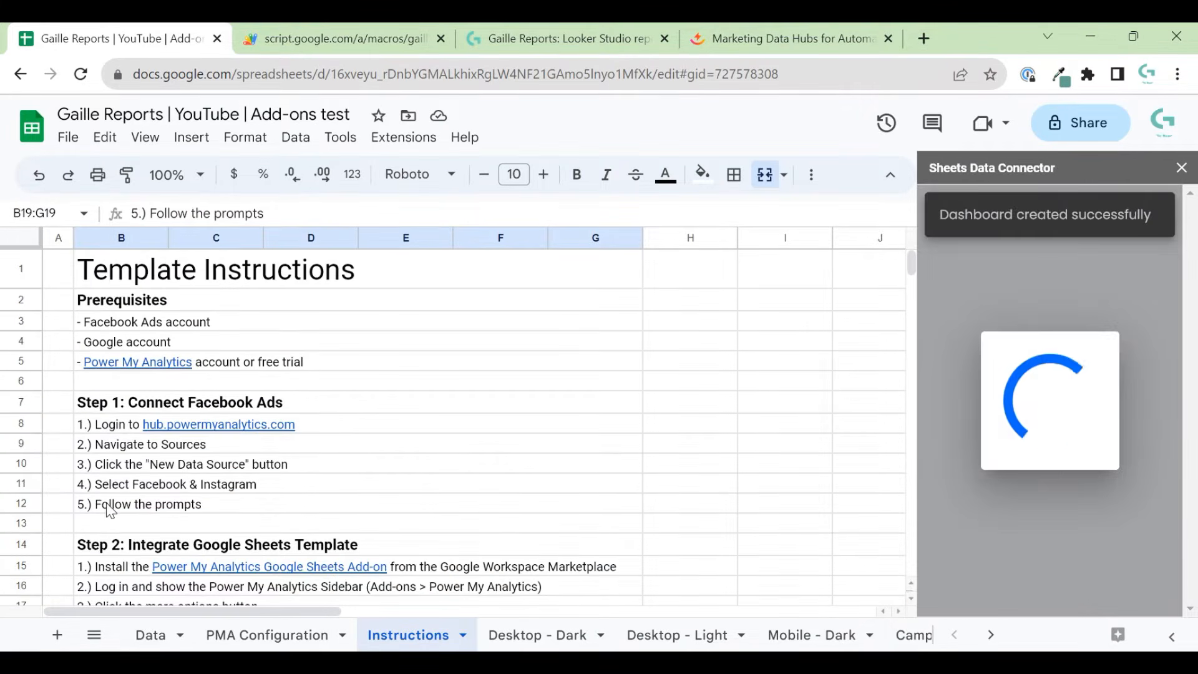
pyautogui.scroll(-1, 111, 511)
pyautogui.scroll(-3, 128, 427)
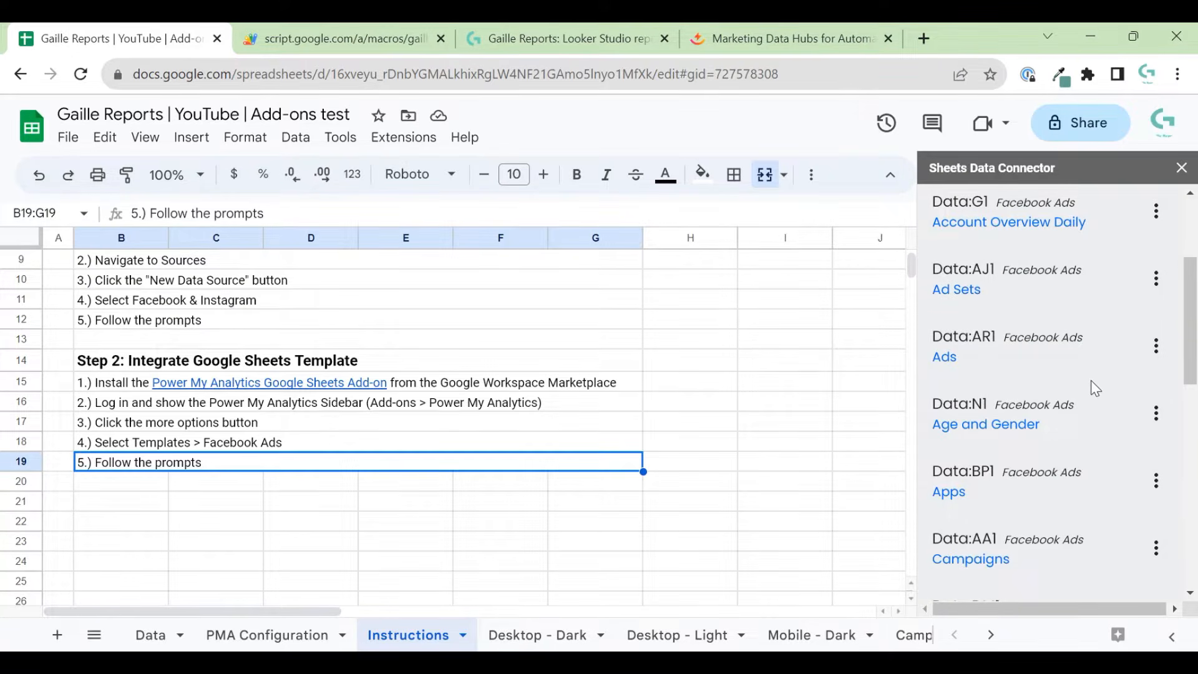
pyautogui.scroll(3, 1086, 373)
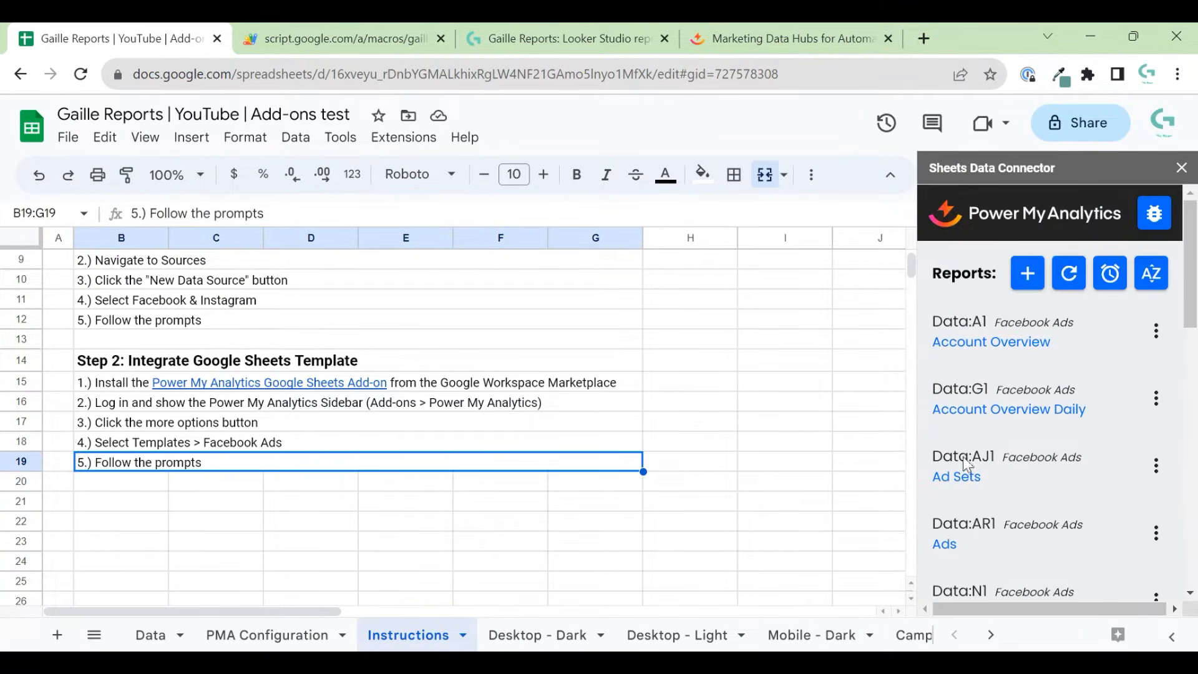
# Step: Open the Data sheet and examine its report tables along row 12, from the offline campaign report to the device platform report
pyautogui.click(148, 635)
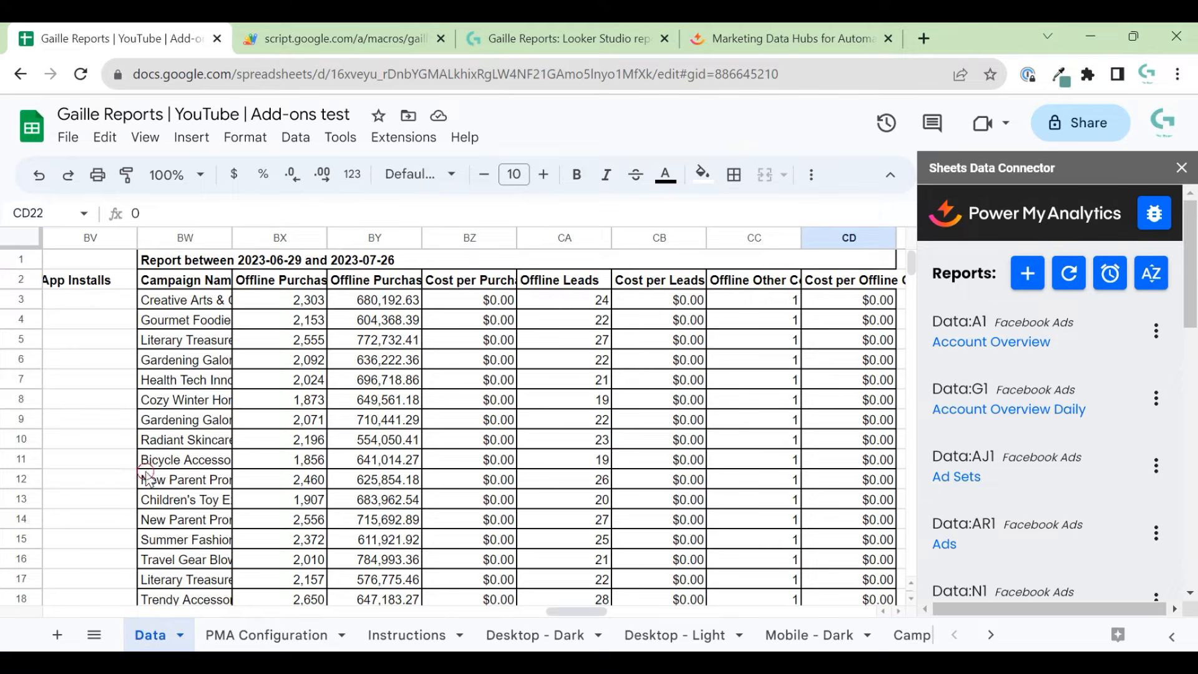
pyautogui.click(148, 479)
pyautogui.press('Left')
pyautogui.press('Left')
pyautogui.press('Left')
pyautogui.press('Left')
pyautogui.press('Left')
pyautogui.press('Left')
pyautogui.press('Left')
pyautogui.press('Left')
pyautogui.press('Left')
pyautogui.press('Left')
pyautogui.press('Left')
pyautogui.press('Left')
pyautogui.press('Left')
pyautogui.press('Left')
pyautogui.press('Left')
pyautogui.press('Left')
pyautogui.press('Left')
pyautogui.press('Left')
pyautogui.press('Left')
pyautogui.press('Left')
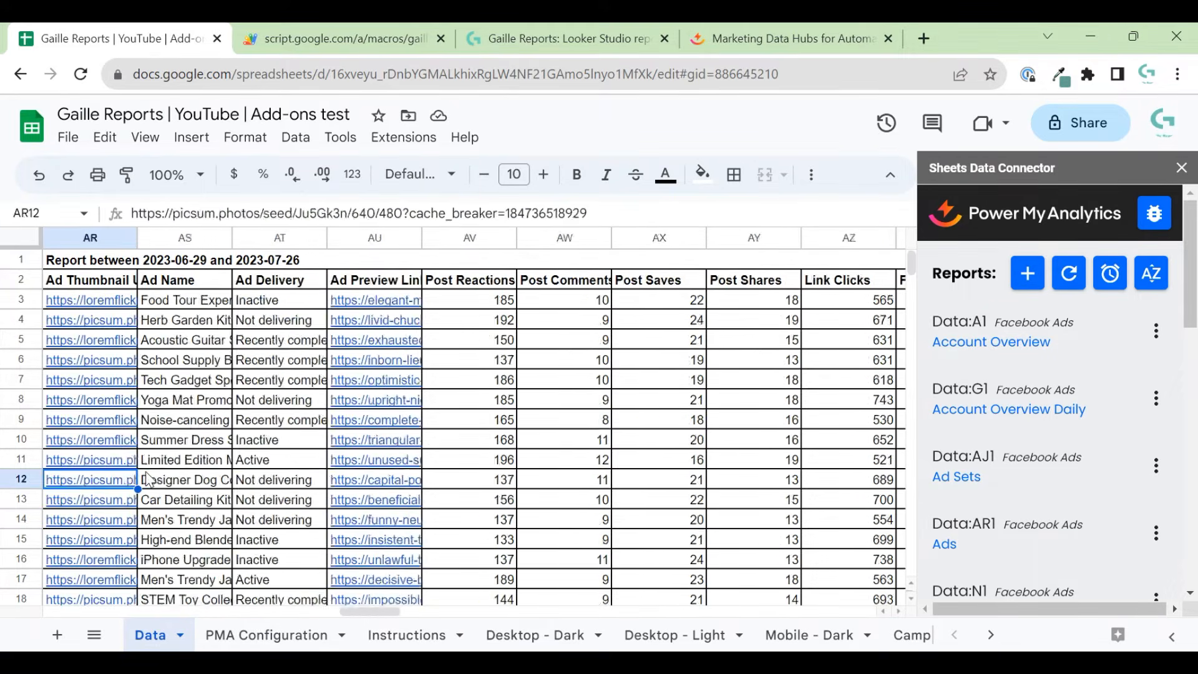
pyautogui.press('Right')
pyautogui.press('Right')
pyautogui.press('Right')
pyautogui.press('Right')
pyautogui.press('Right')
pyautogui.press('Right')
pyautogui.press('Right')
pyautogui.press('Right')
pyautogui.press('Right')
pyautogui.press('Right')
pyautogui.press('Right')
pyautogui.press('Right')
pyautogui.press('Right')
pyautogui.press('Right')
pyautogui.press('Right')
pyautogui.press('Right')
pyautogui.press('Right')
pyautogui.press('Right')
pyautogui.press('Right')
pyautogui.press('Right')
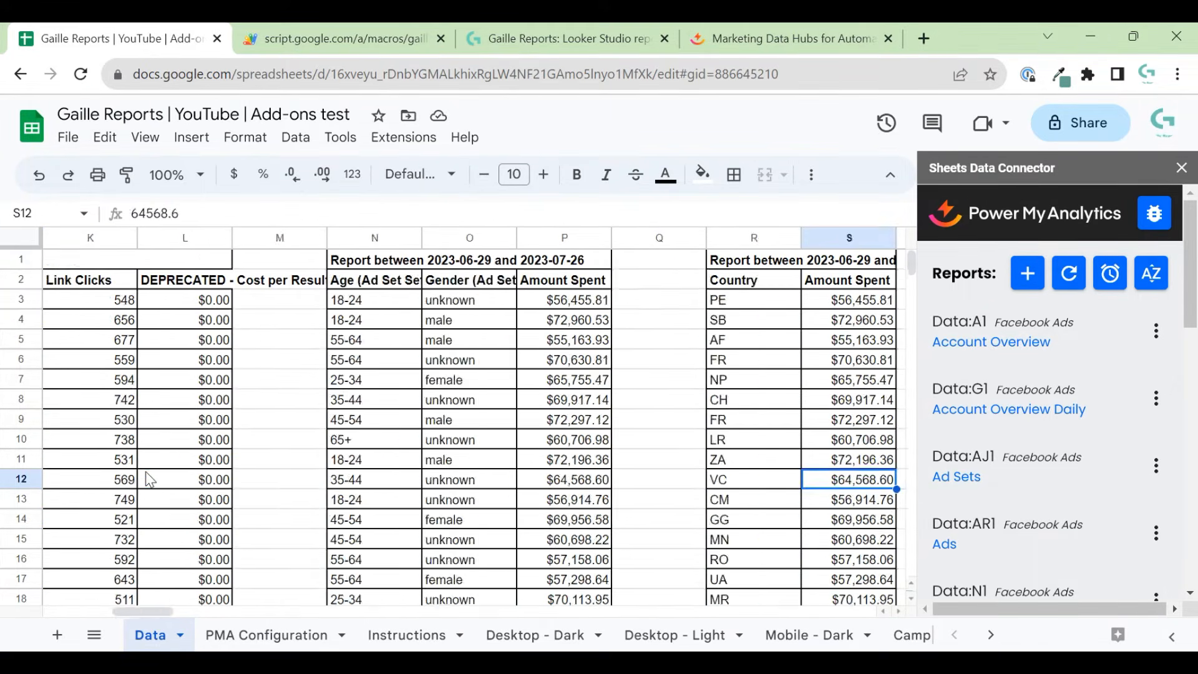
pyautogui.press('Right')
pyautogui.press('Right')
pyautogui.press('Right')
pyautogui.press('Right')
pyautogui.press('Right')
pyautogui.press('Right')
pyautogui.press('Right')
pyautogui.press('Right')
pyautogui.press('Right')
pyautogui.press('Right')
pyautogui.press('Right')
pyautogui.press('Right')
pyautogui.press('Right')
pyautogui.press('Right')
pyautogui.press('Right')
pyautogui.press('Right')
pyautogui.press('Right')
pyautogui.press('Right')
pyautogui.press('Right')
pyautogui.press('Right')
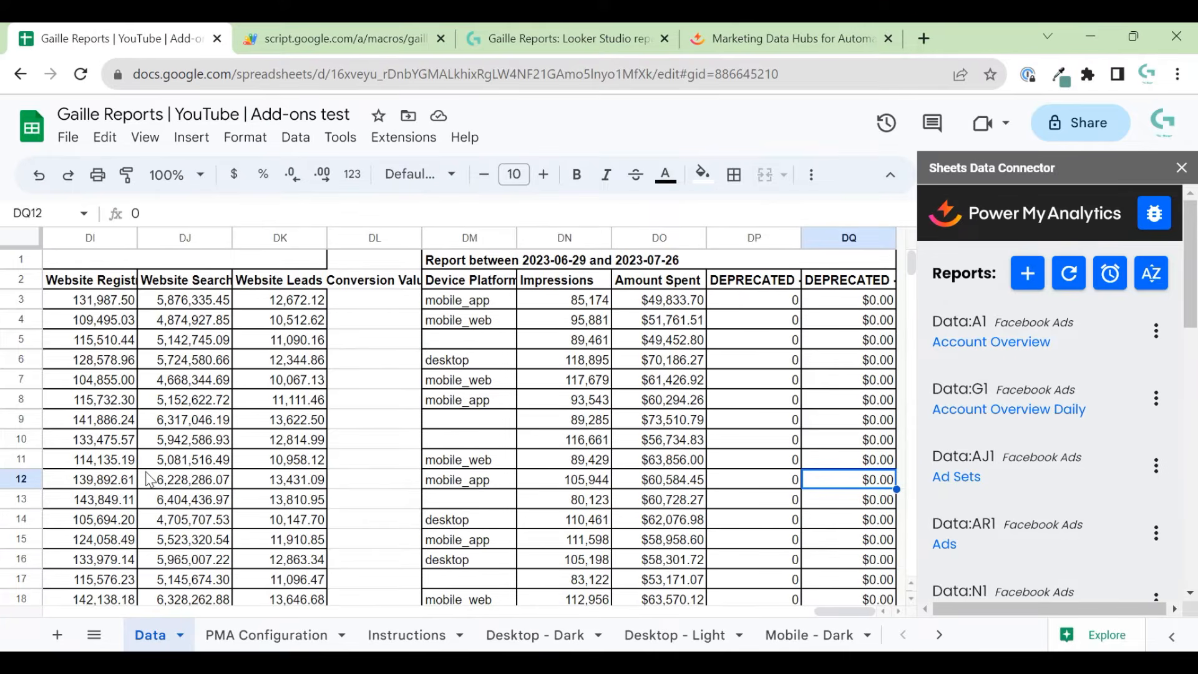
# Step: Review the report rows on the PMA Configuration sheet and return to the Instructions sheet
pyautogui.click(244, 634)
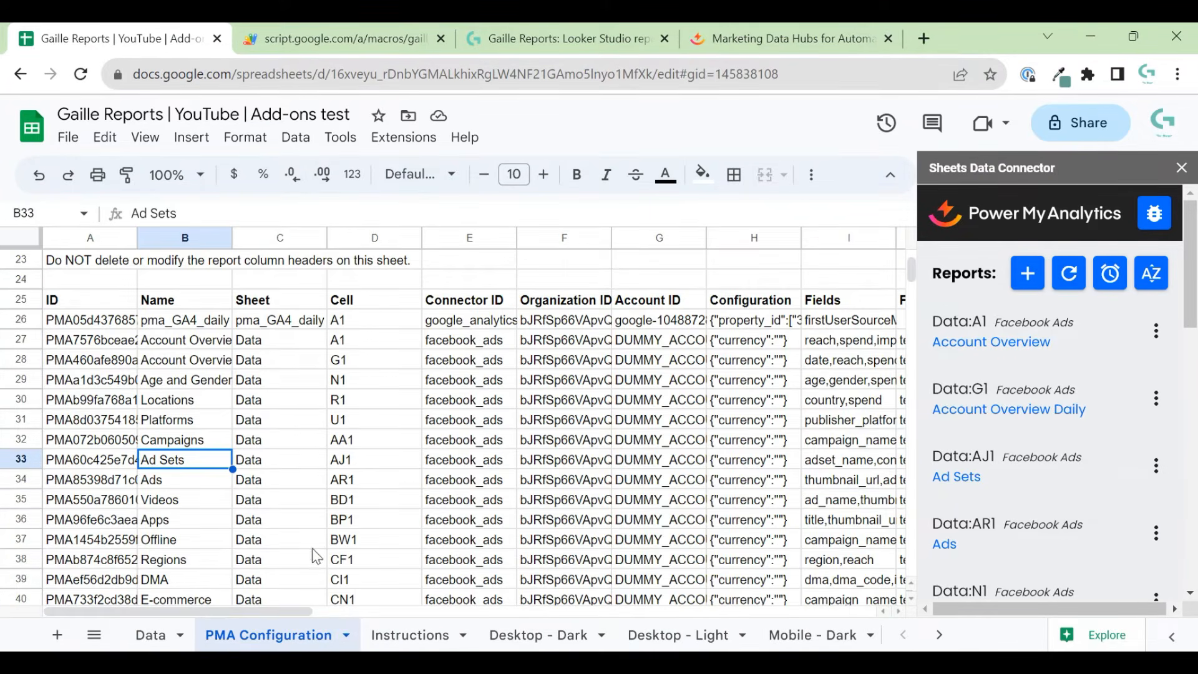
pyautogui.scroll(-5, 359, 402)
pyautogui.scroll(6, 359, 402)
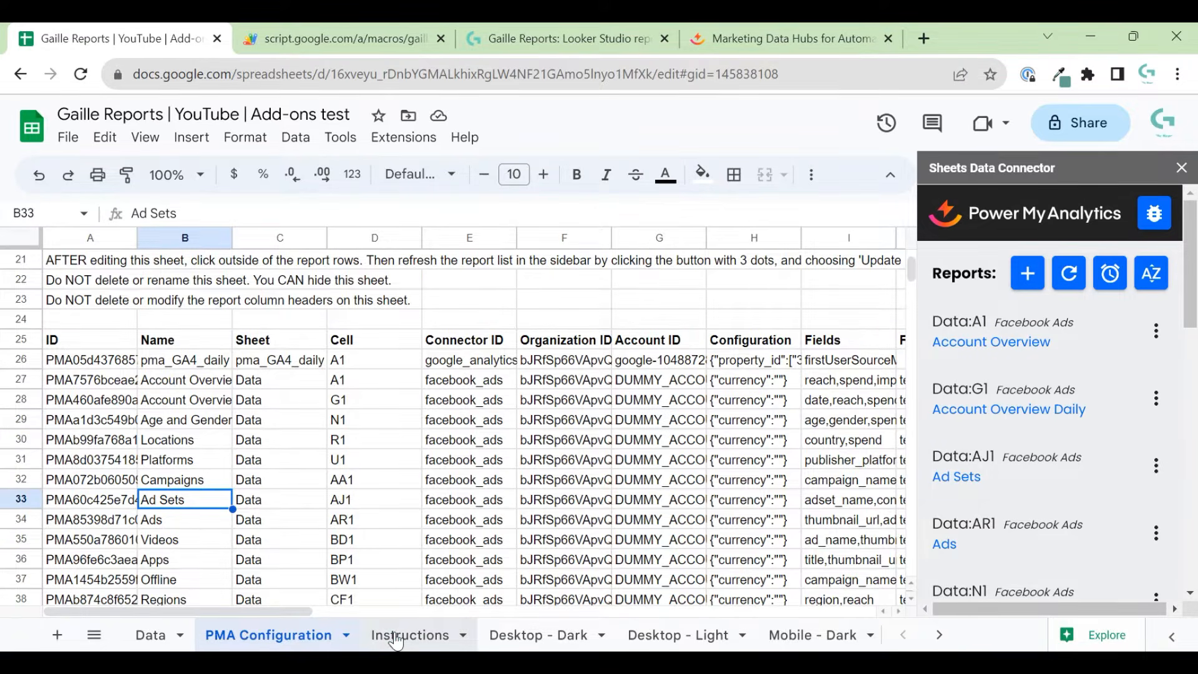
pyautogui.click(396, 635)
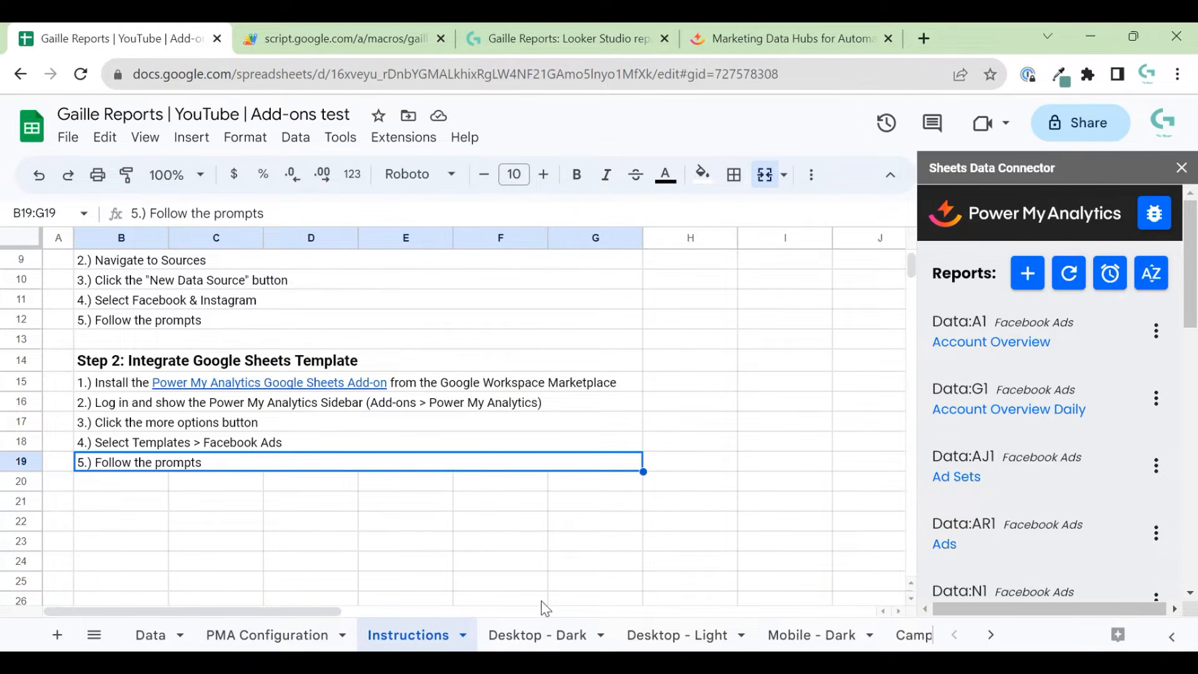
# Step: Delete the invalid pma_GA4_daily report from the add-on's report list
pyautogui.scroll(-8, 990, 367)
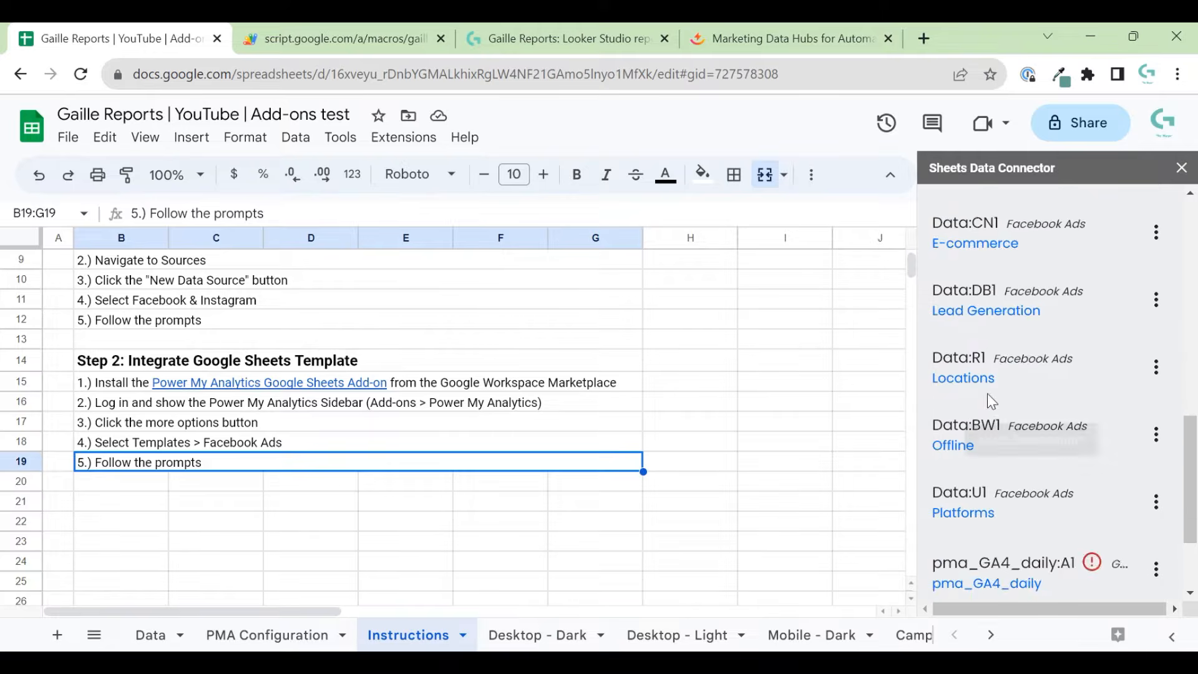
pyautogui.scroll(-2, 987, 393)
pyautogui.moveTo(1092, 419)
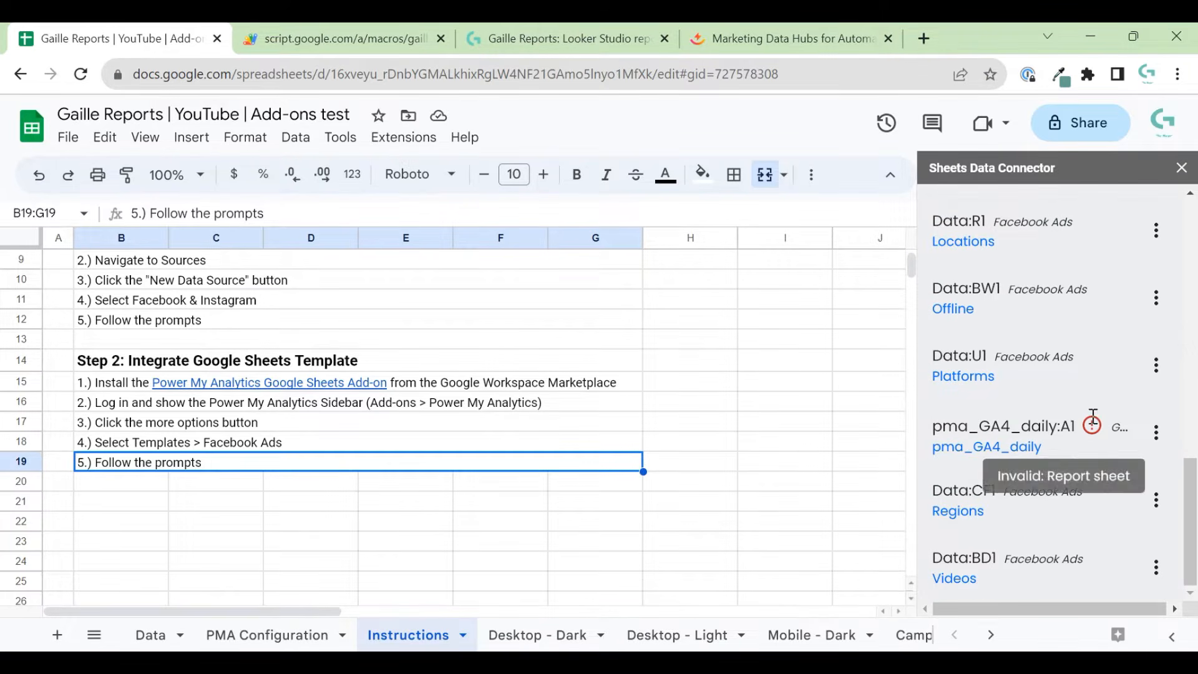
pyautogui.click(1156, 432)
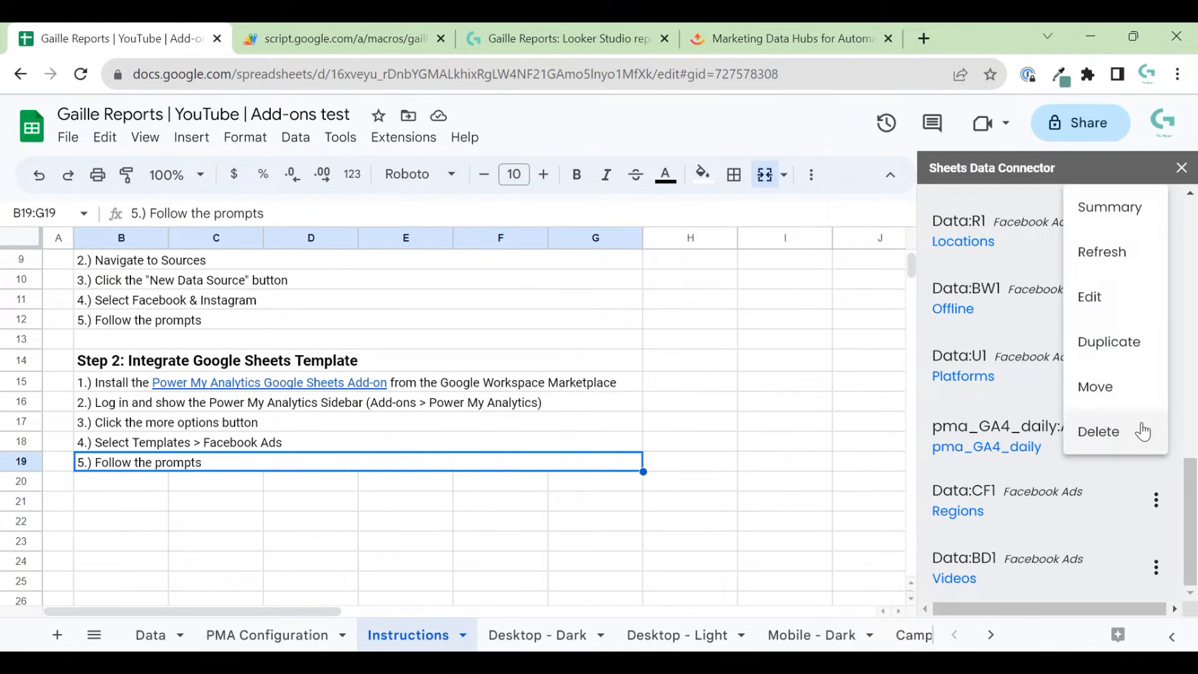
pyautogui.click(1140, 430)
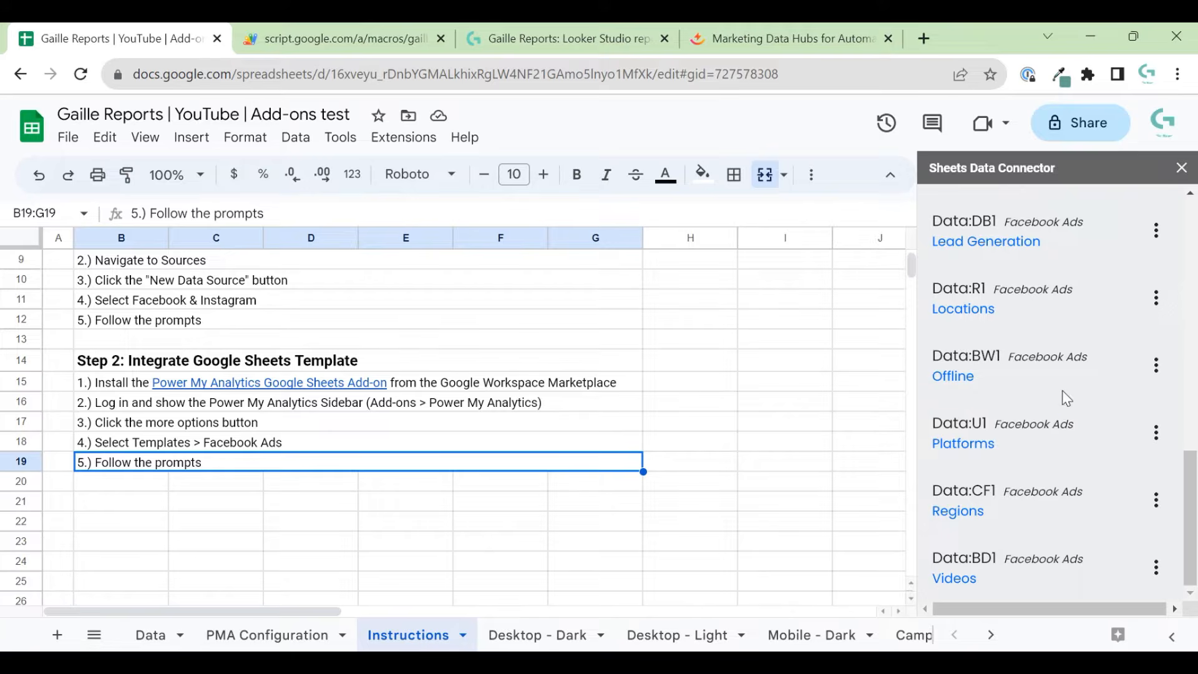
# Step: Open the Desktop - Dark sheet and view the add-on's scheduled refresh settings, leaving them without saving
pyautogui.click(562, 635)
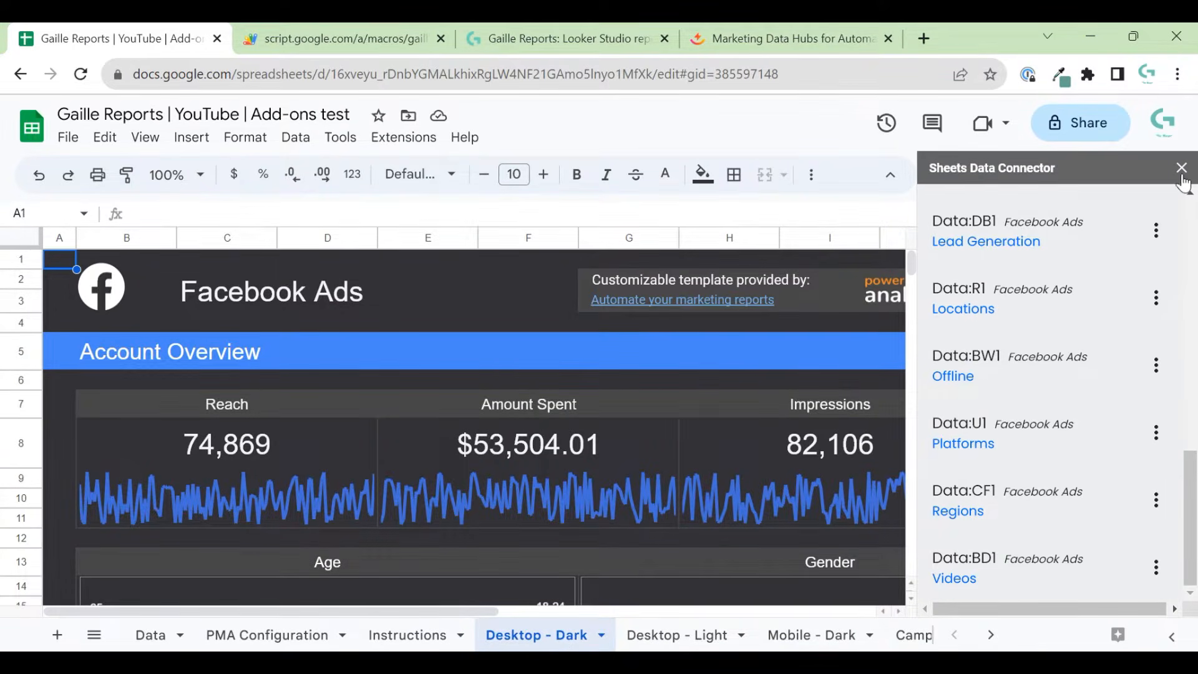
pyautogui.scroll(10, 1069, 306)
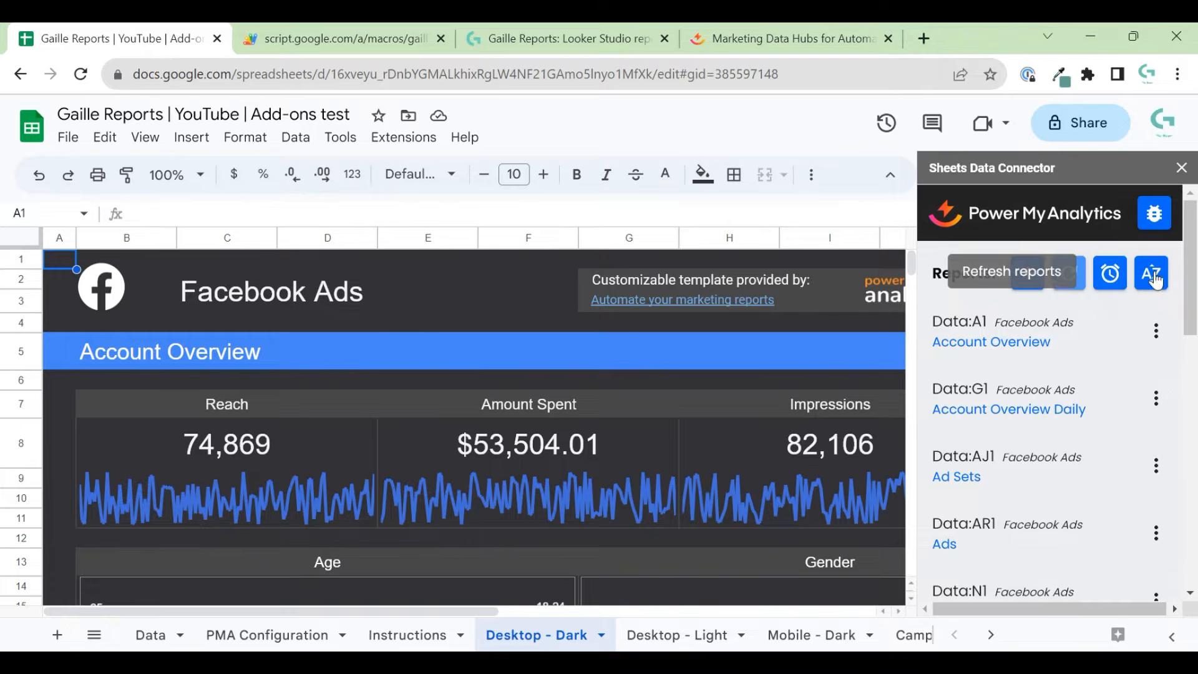
pyautogui.click(1107, 280)
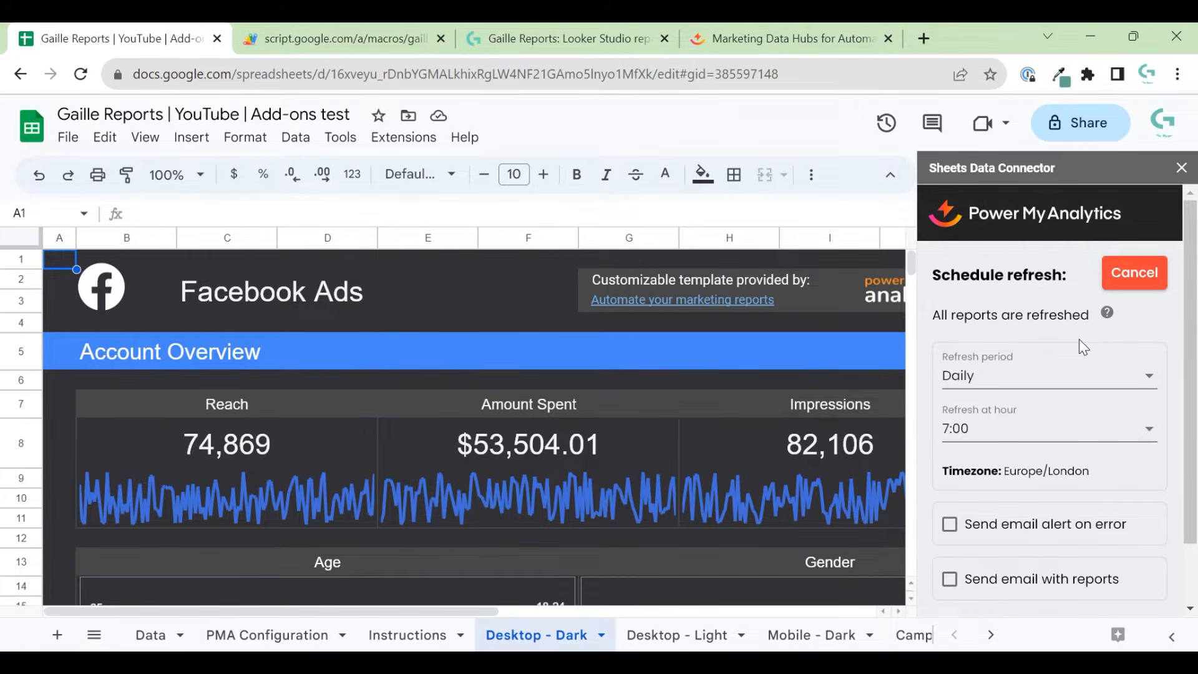
pyautogui.scroll(-2, 1017, 379)
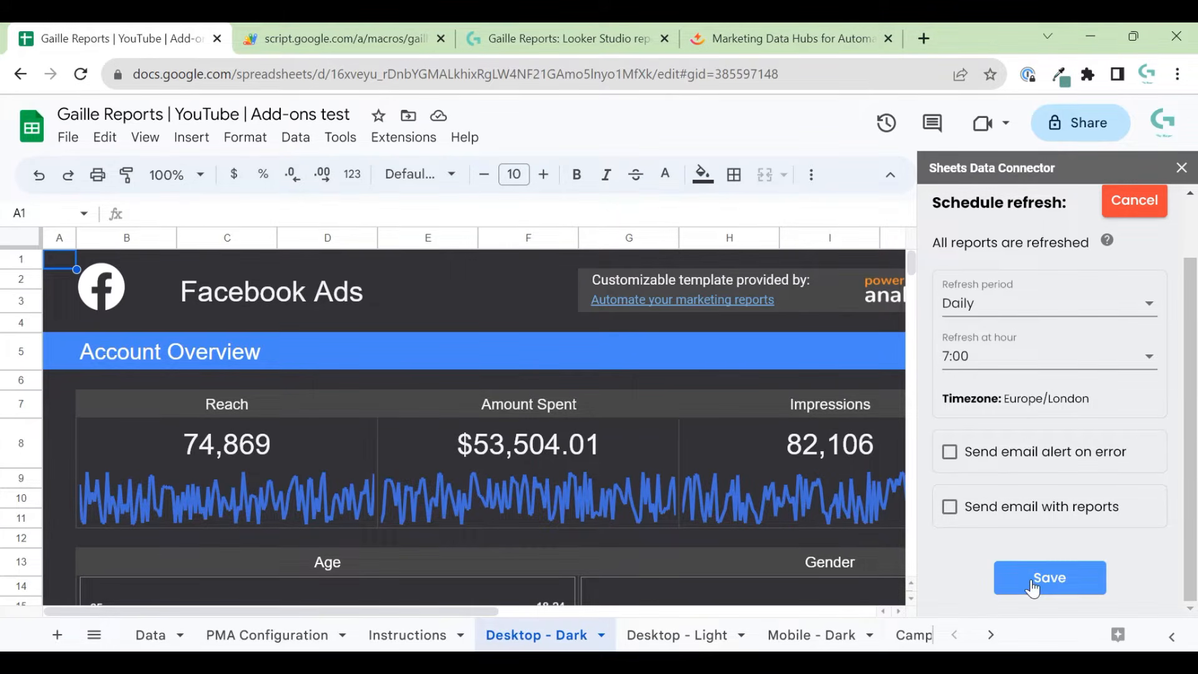
pyautogui.click(1136, 209)
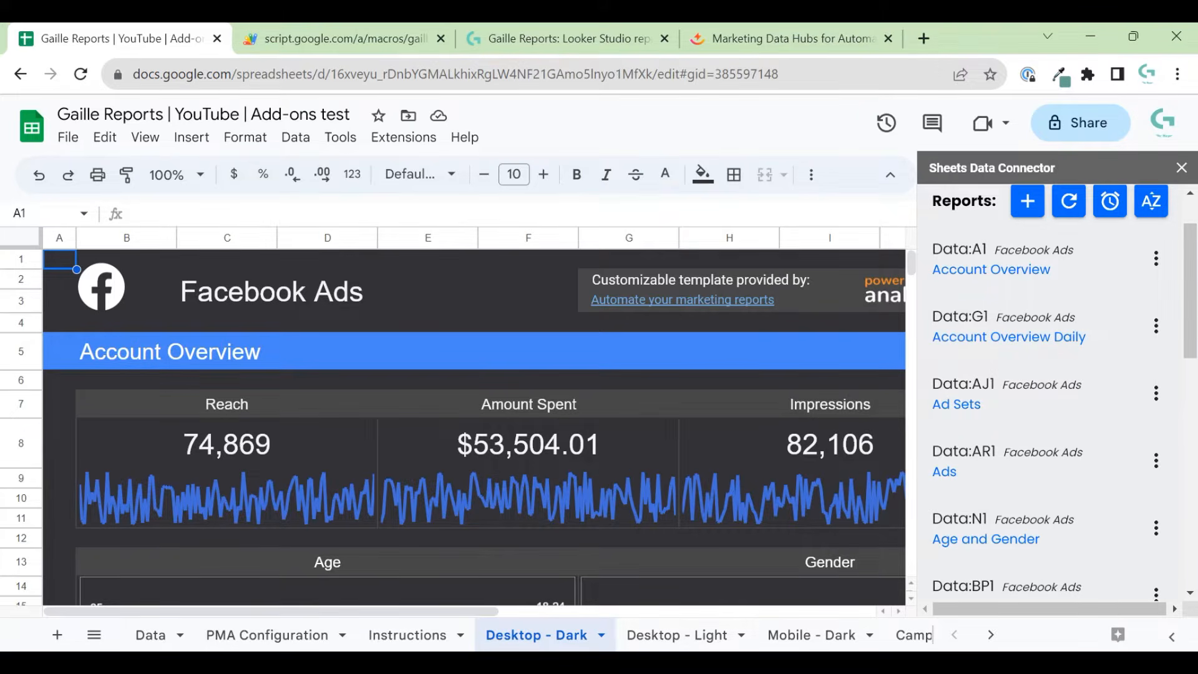
# Step: Close the Sheets Data Connector sidebar and set the sheet zoom to 75%
pyautogui.click(1181, 168)
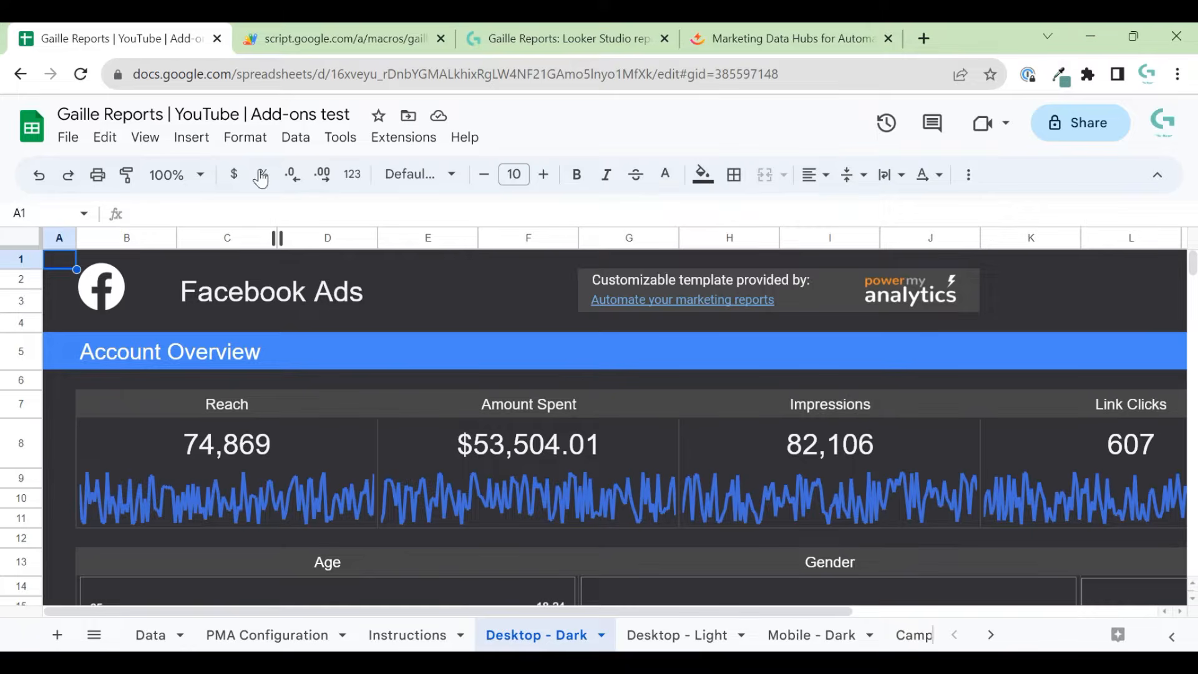
pyautogui.click(168, 175)
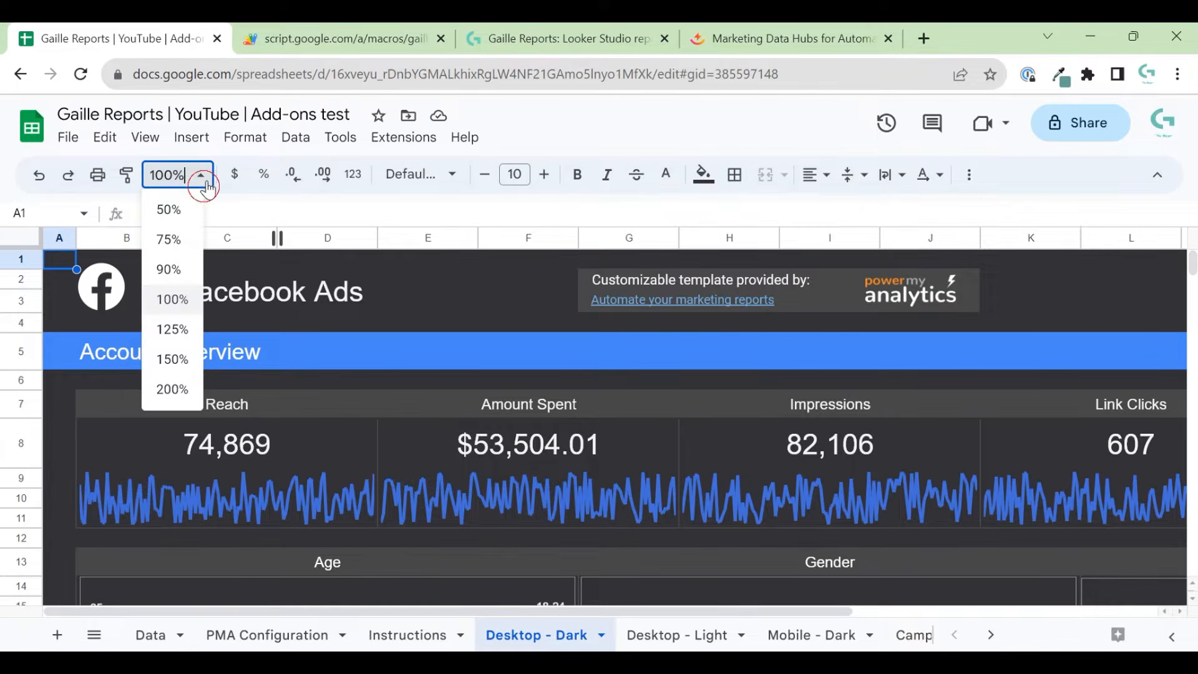
pyautogui.click(187, 207)
pyautogui.click(168, 175)
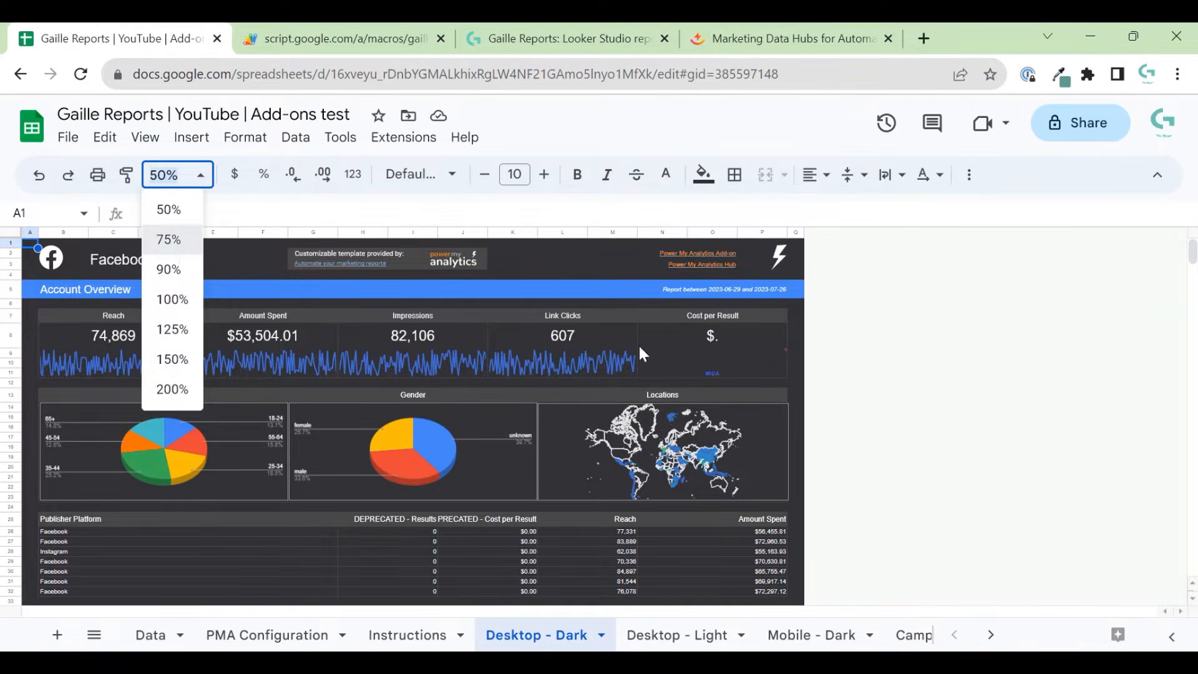
pyautogui.click(181, 238)
# Step: Inspect the Cost per Result formula and the Facebook Ads header area of the dashboard
pyautogui.click(1099, 382)
pyautogui.hscroll(1, 1057, 597)
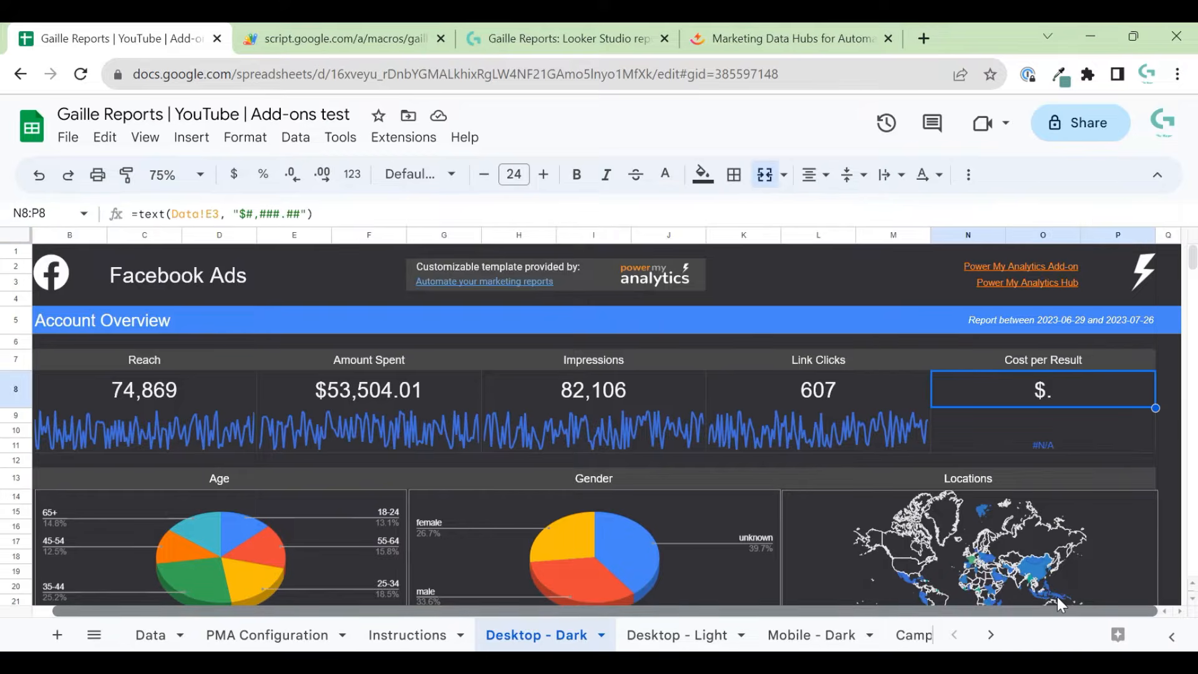
pyautogui.hscroll(-1, 1035, 599)
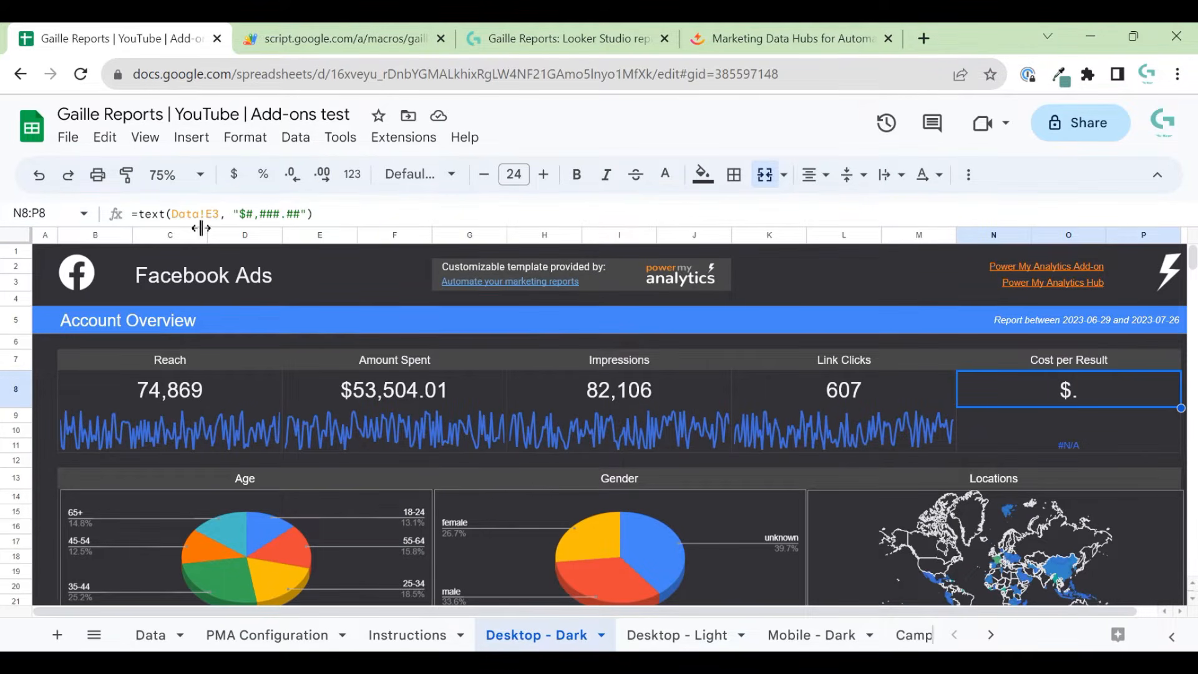
pyautogui.click(187, 295)
pyautogui.click(112, 279)
pyautogui.press('Up')
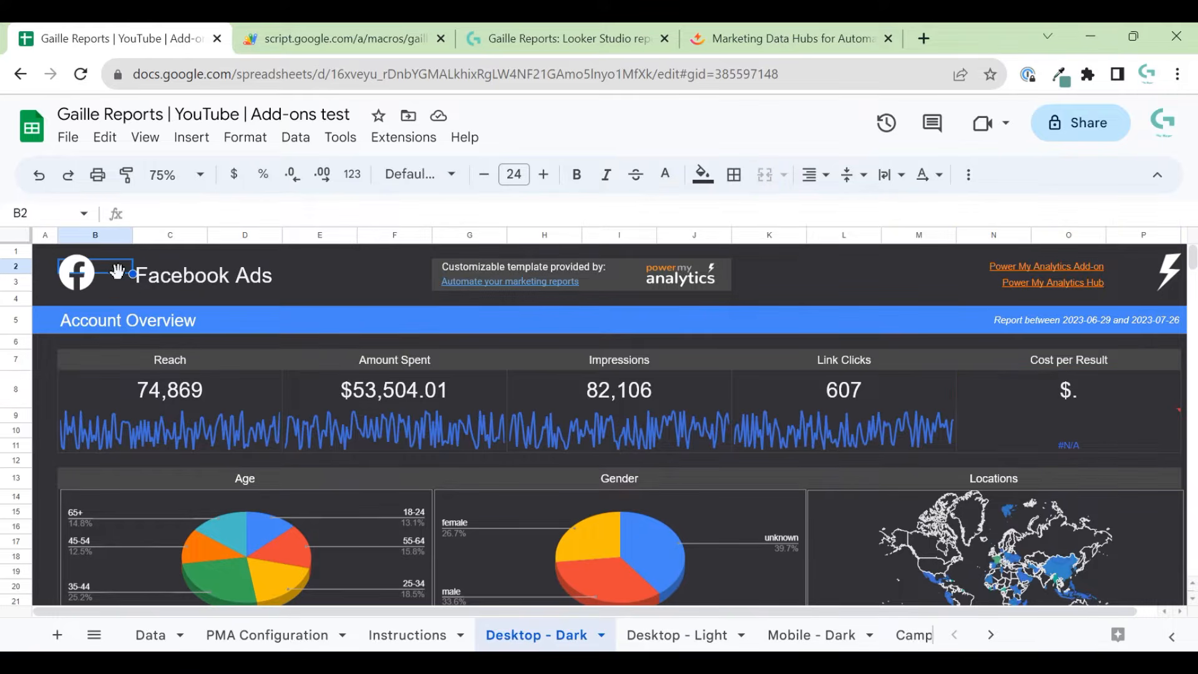
pyautogui.press('Left')
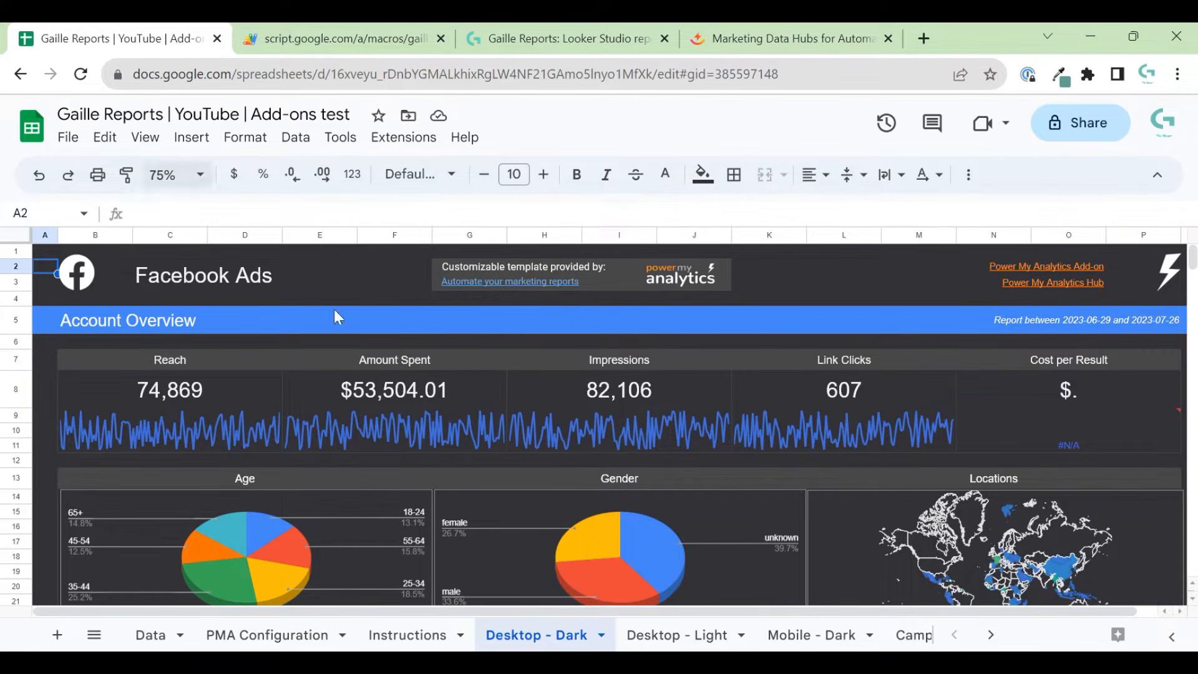
# Step: Examine the account overview metrics and inspect the sparkline formula beneath Reach
pyautogui.scroll(-1, 565, 395)
pyautogui.scroll(-1, 549, 393)
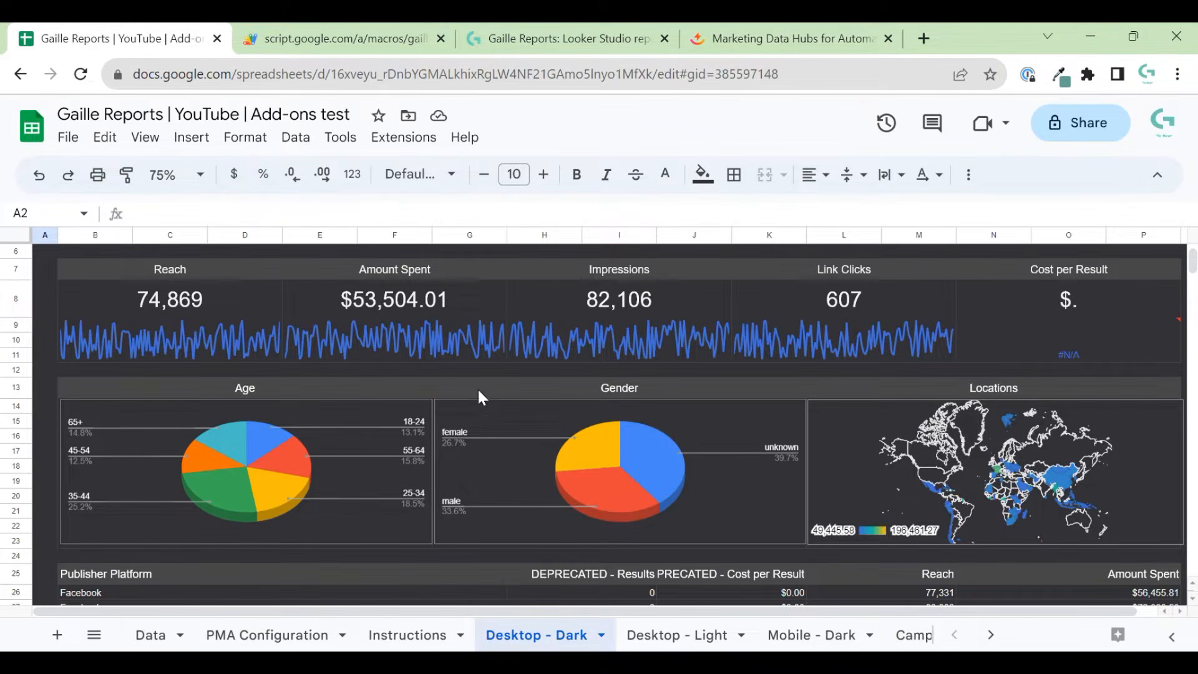
pyautogui.scroll(2, 459, 412)
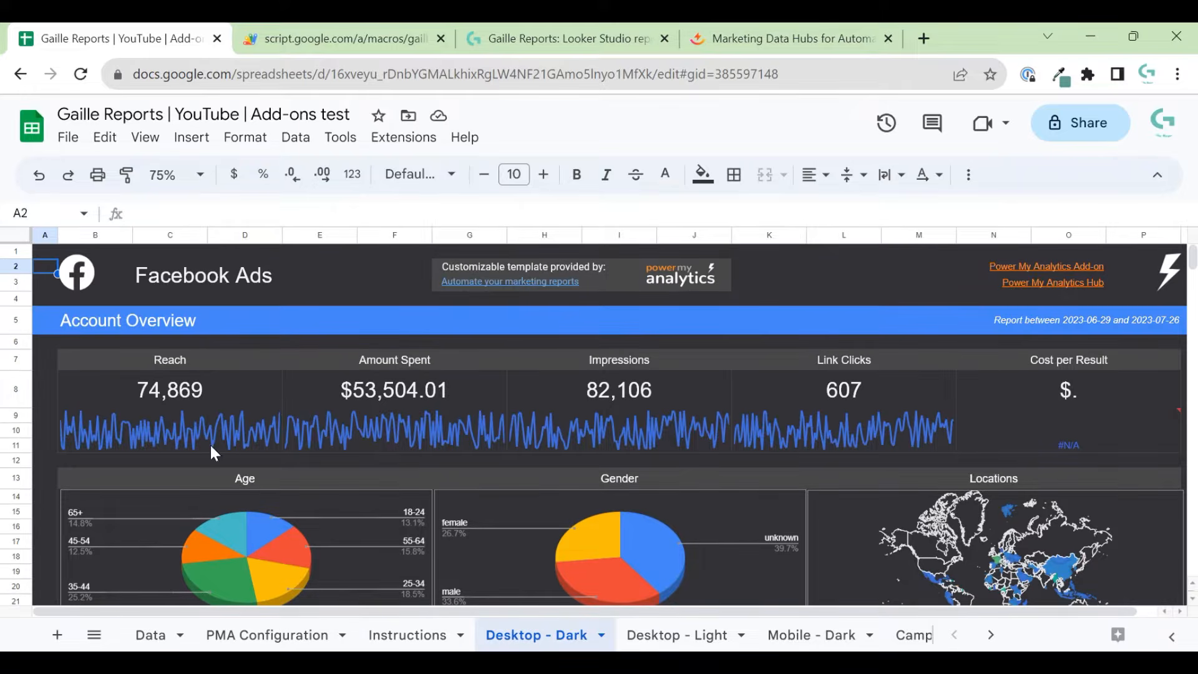
pyautogui.click(202, 422)
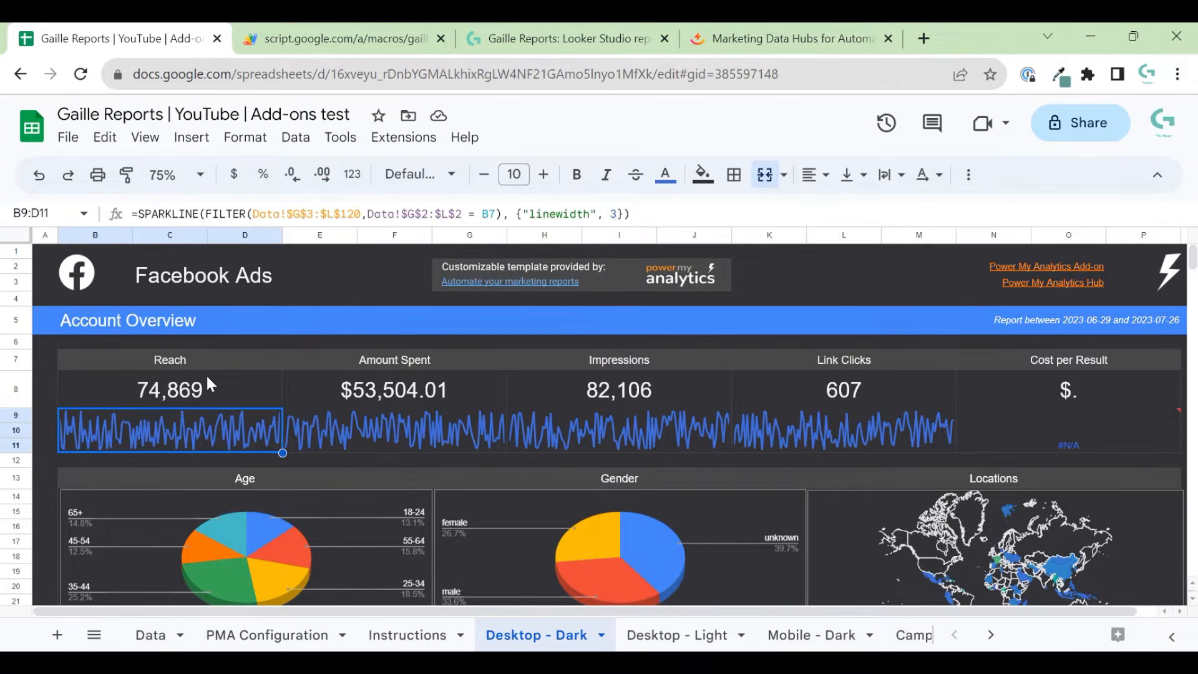
pyautogui.click(178, 325)
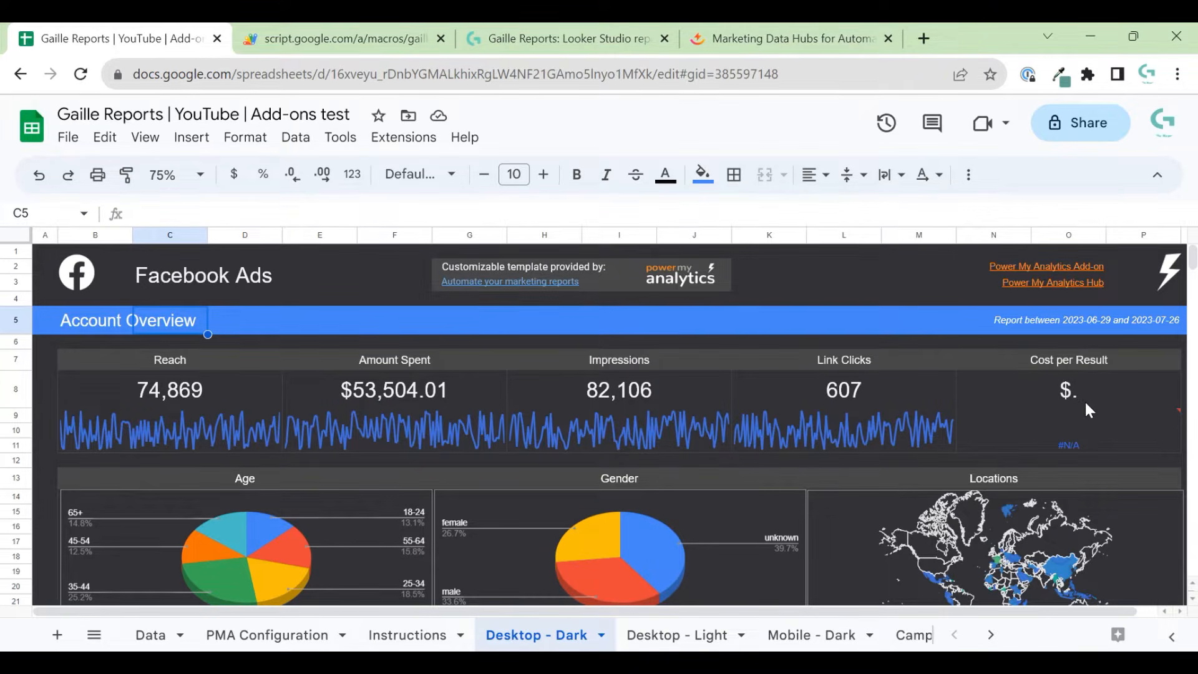
# Step: Examine the Age, Gender and Locations charts and the Publisher Platform table on the dashboard
pyautogui.scroll(-1, 1071, 402)
pyautogui.click(323, 512)
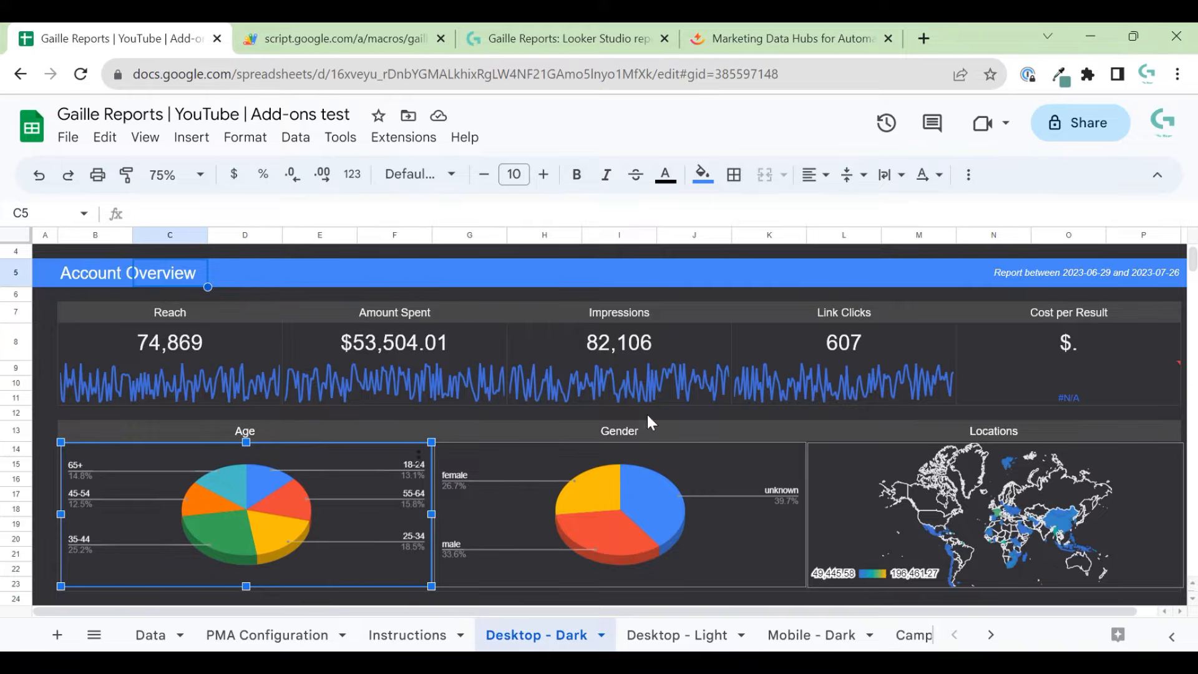
pyautogui.scroll(-2, 581, 531)
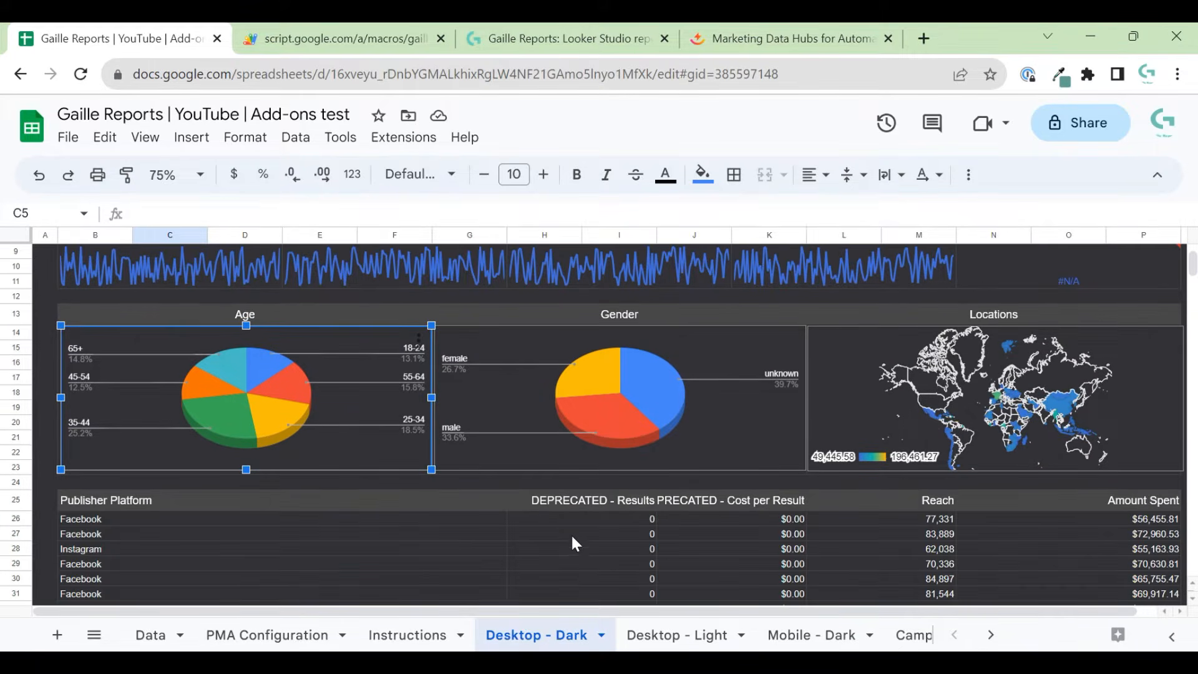
pyautogui.scroll(3, 616, 449)
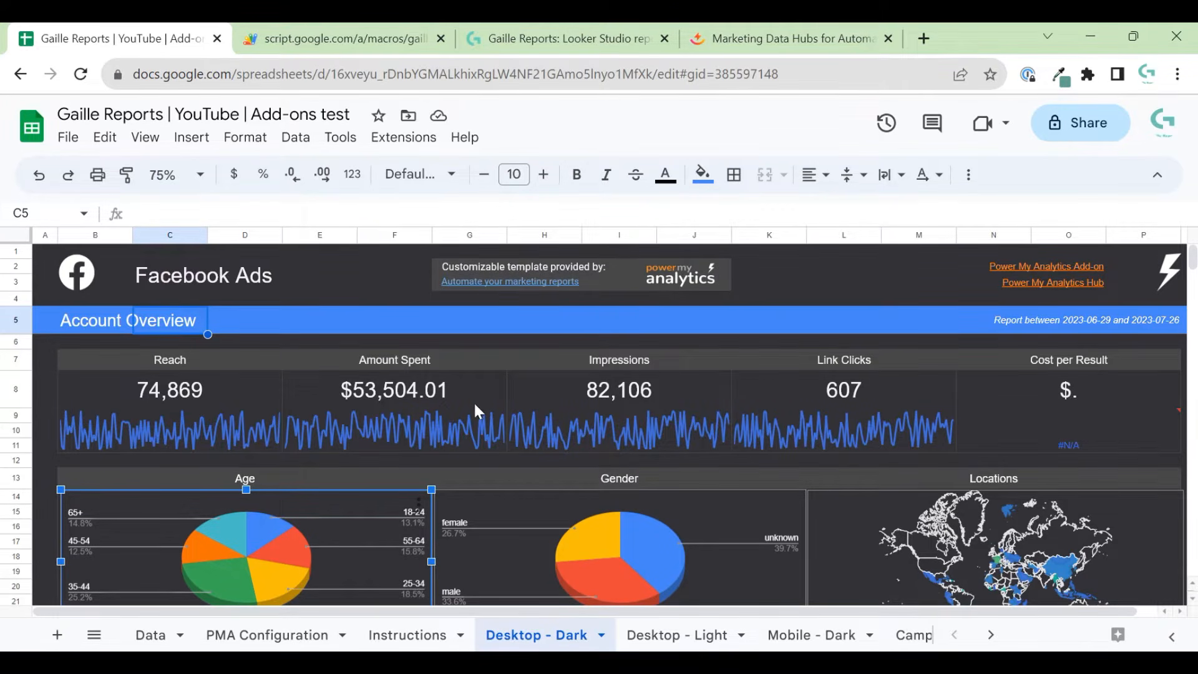
# Step: Inspect the sparkline formulas beneath Amount Spent and Impressions in the account overview
pyautogui.scroll(-1, 1117, 435)
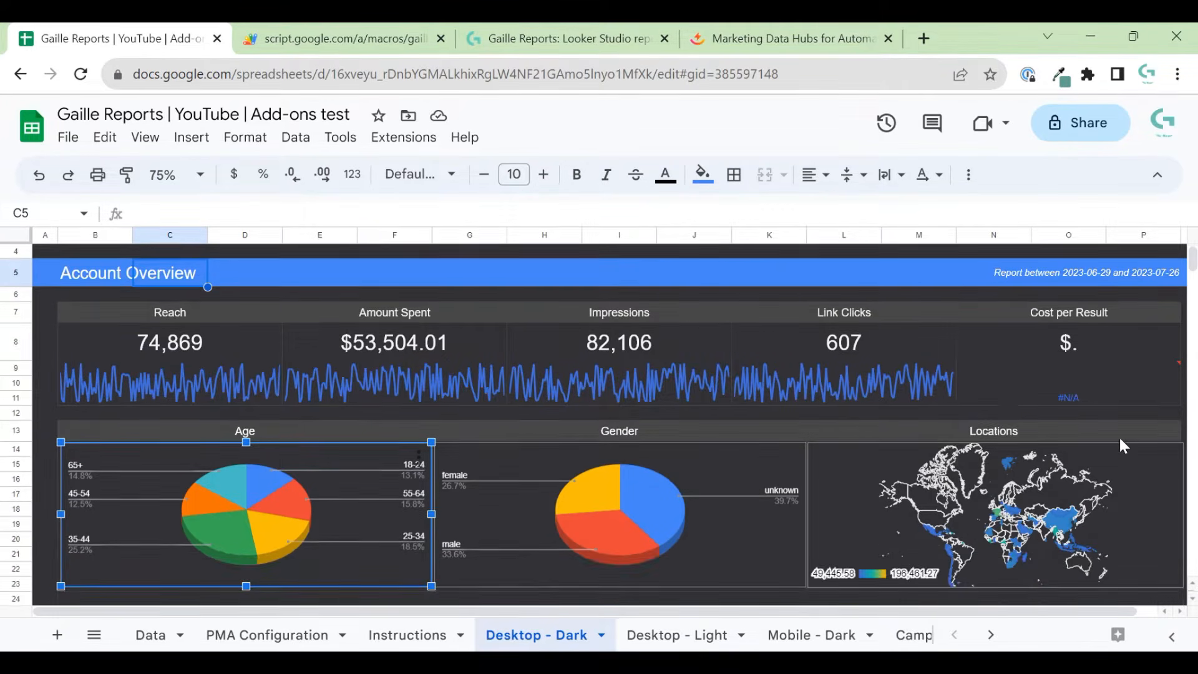
pyautogui.click(505, 387)
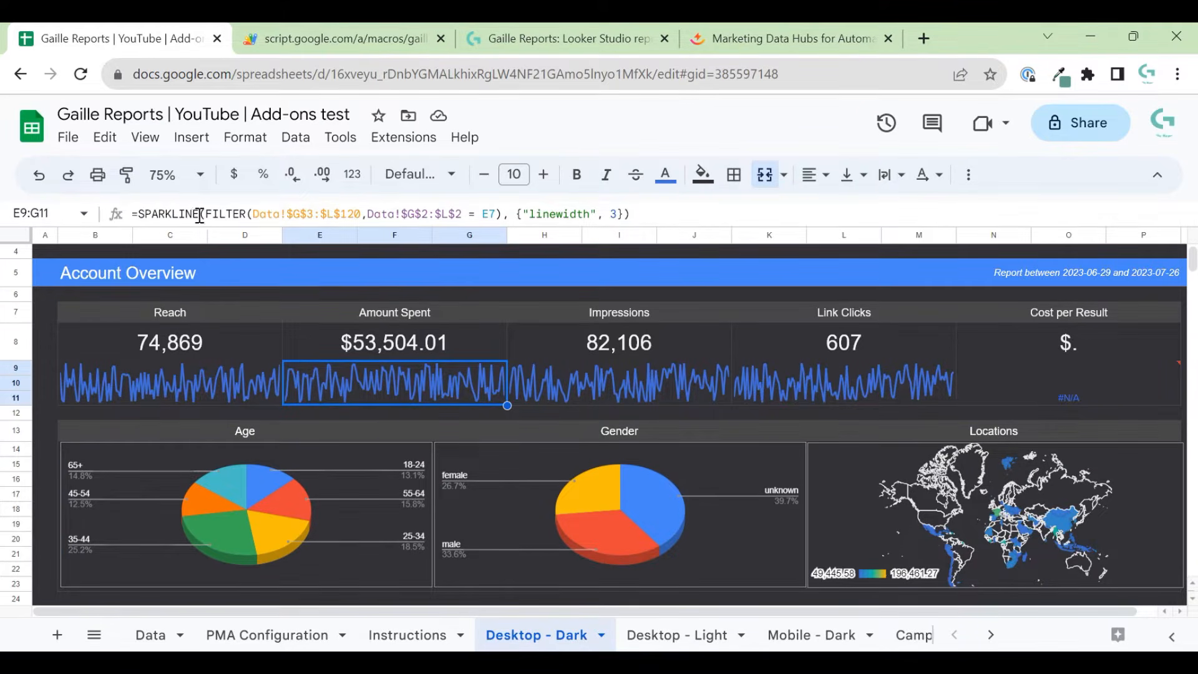
pyautogui.click(609, 395)
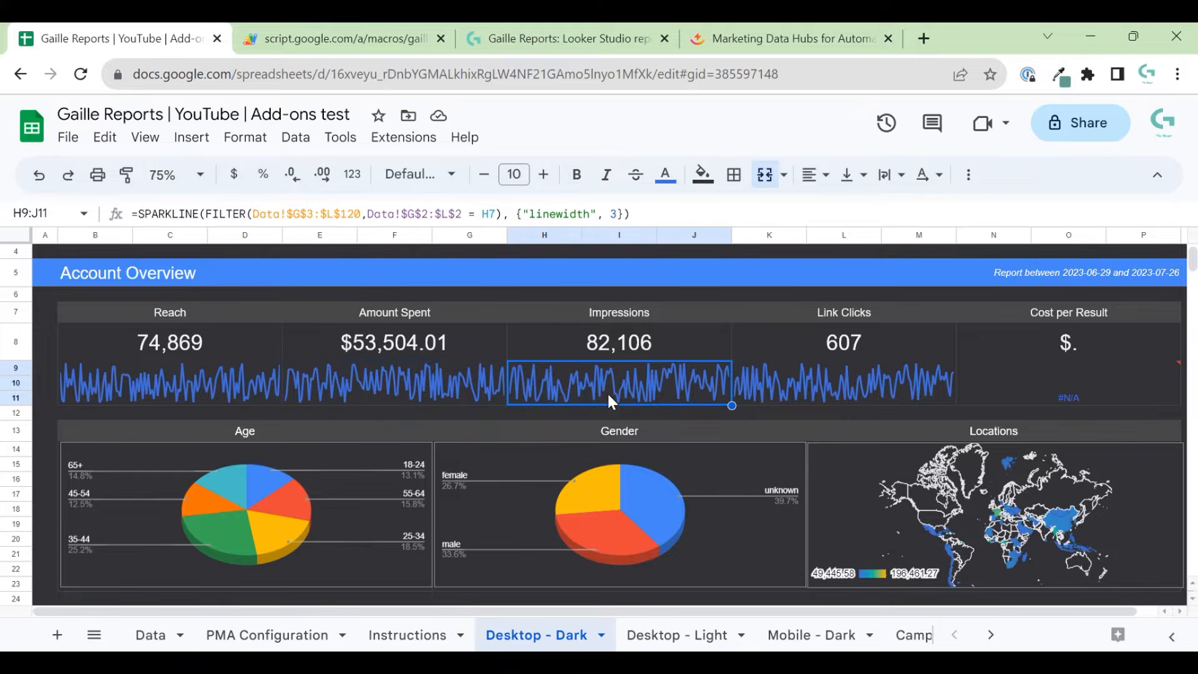
# Step: Inspect the Age chart, the Publisher Platform cell references and the Campaigns (Performance) table on the Desktop - Dark sheet
pyautogui.click(236, 496)
pyautogui.scroll(-3, 571, 462)
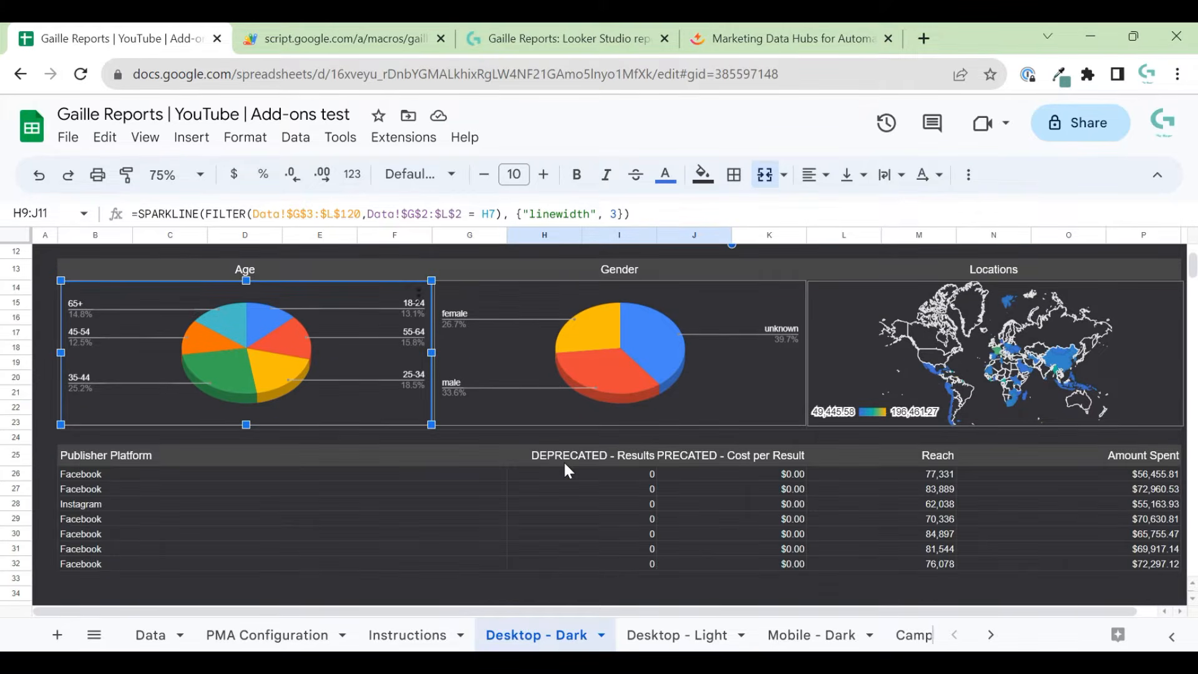
pyautogui.scroll(-1, 562, 459)
pyautogui.click(308, 469)
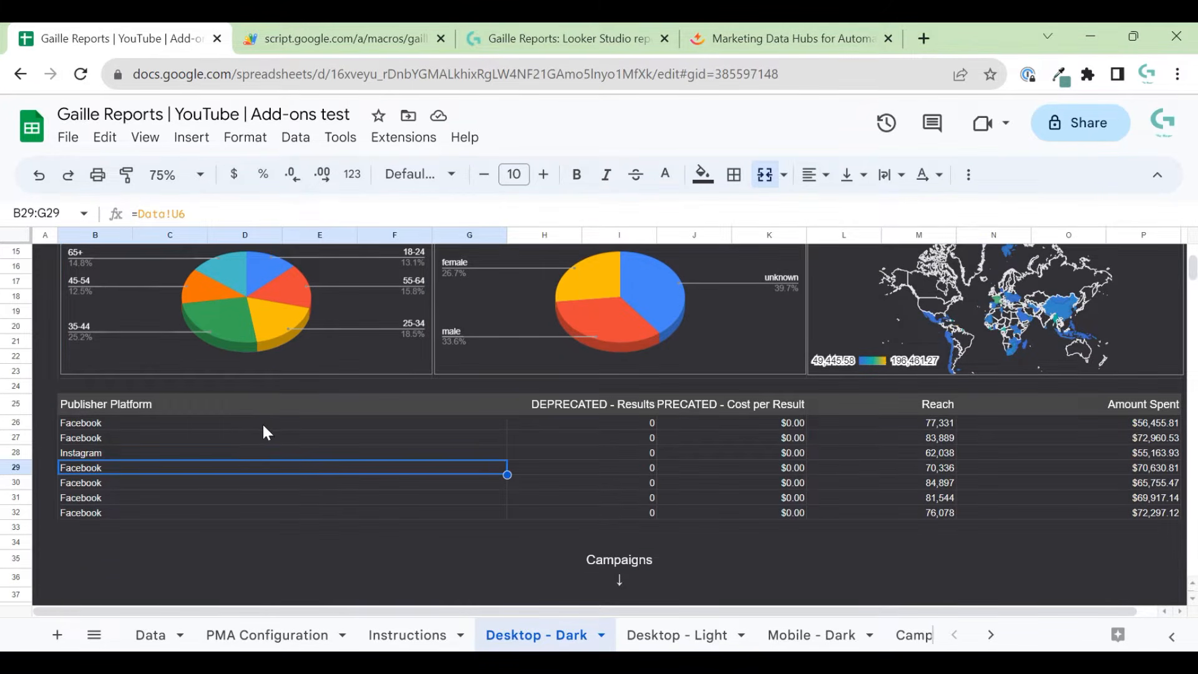
pyautogui.click(208, 422)
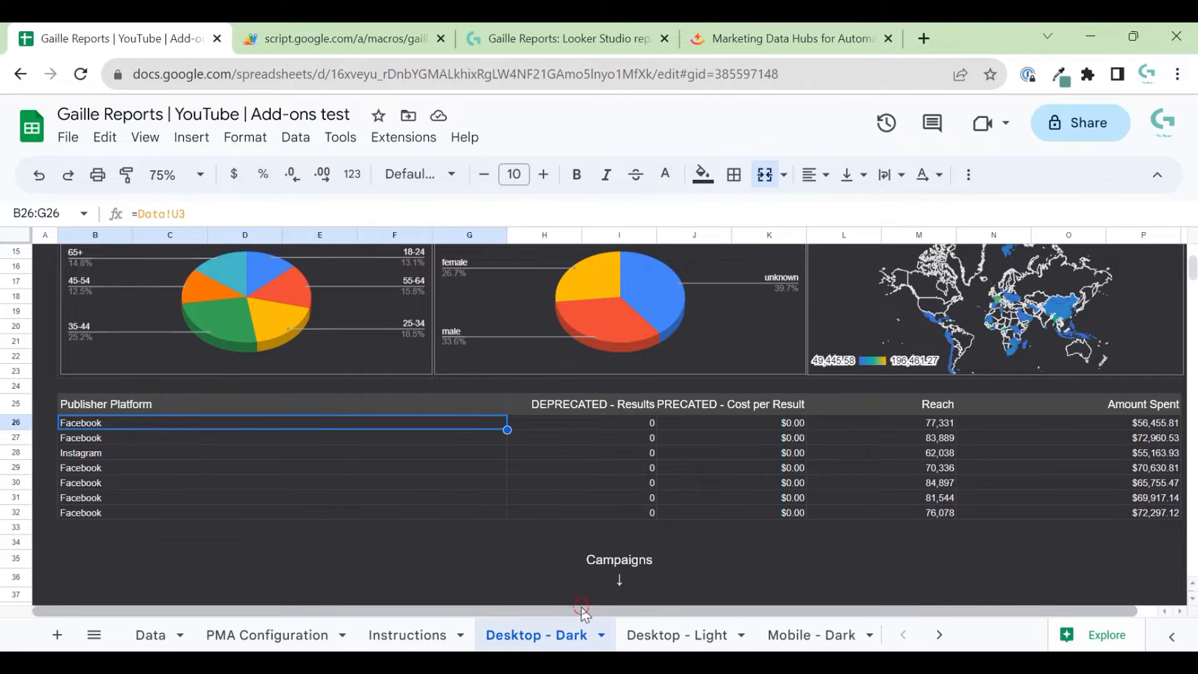
pyautogui.scroll(-5, 665, 469)
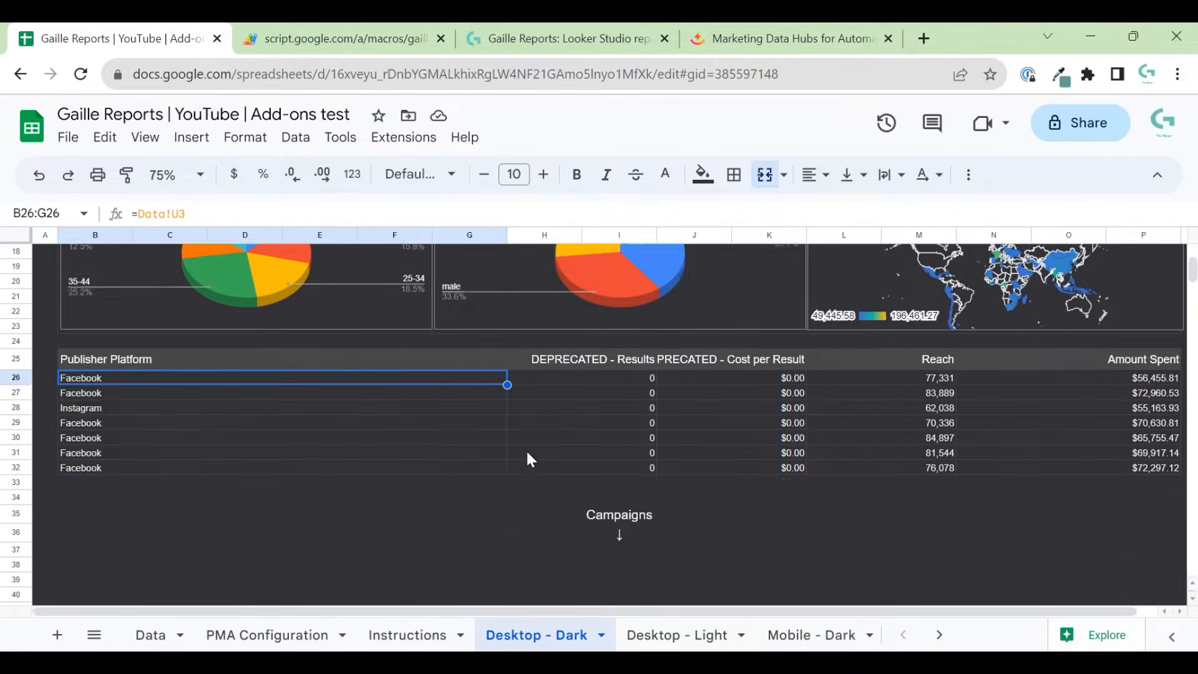
pyautogui.scroll(-1, 371, 523)
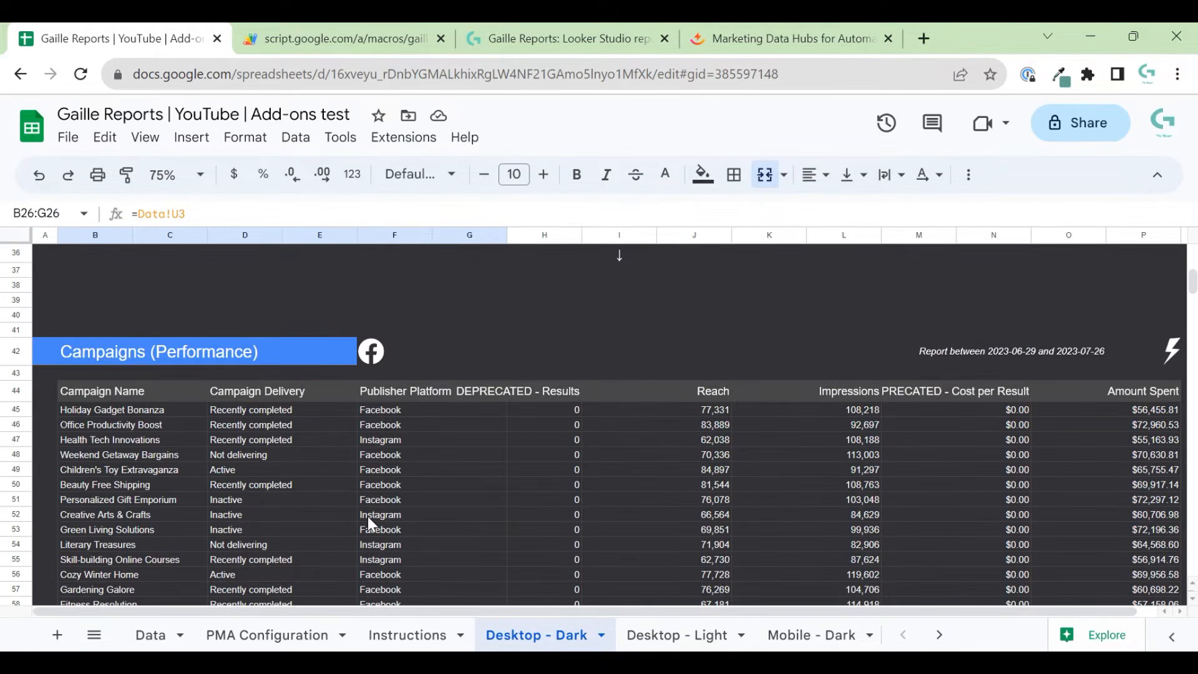
# Step: Review the Desktop - Light sheet from the account overview through the Ad Sets (Delivery) table to Ads (Engagement)
pyautogui.click(643, 643)
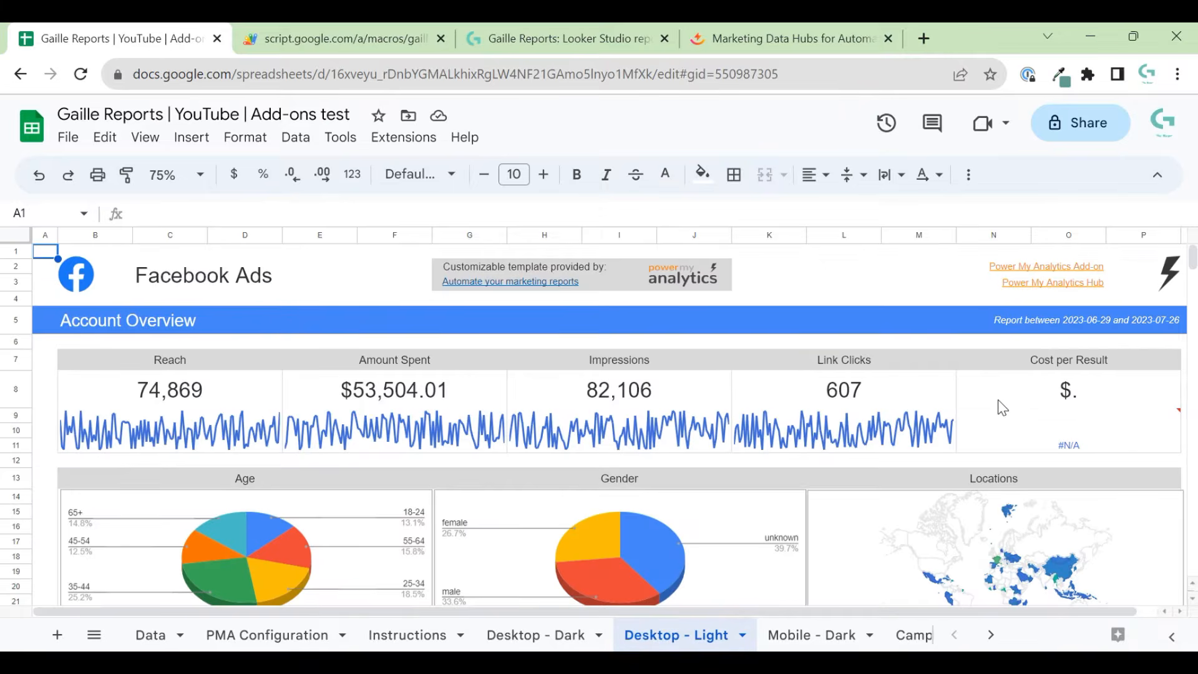
pyautogui.scroll(-15, 992, 399)
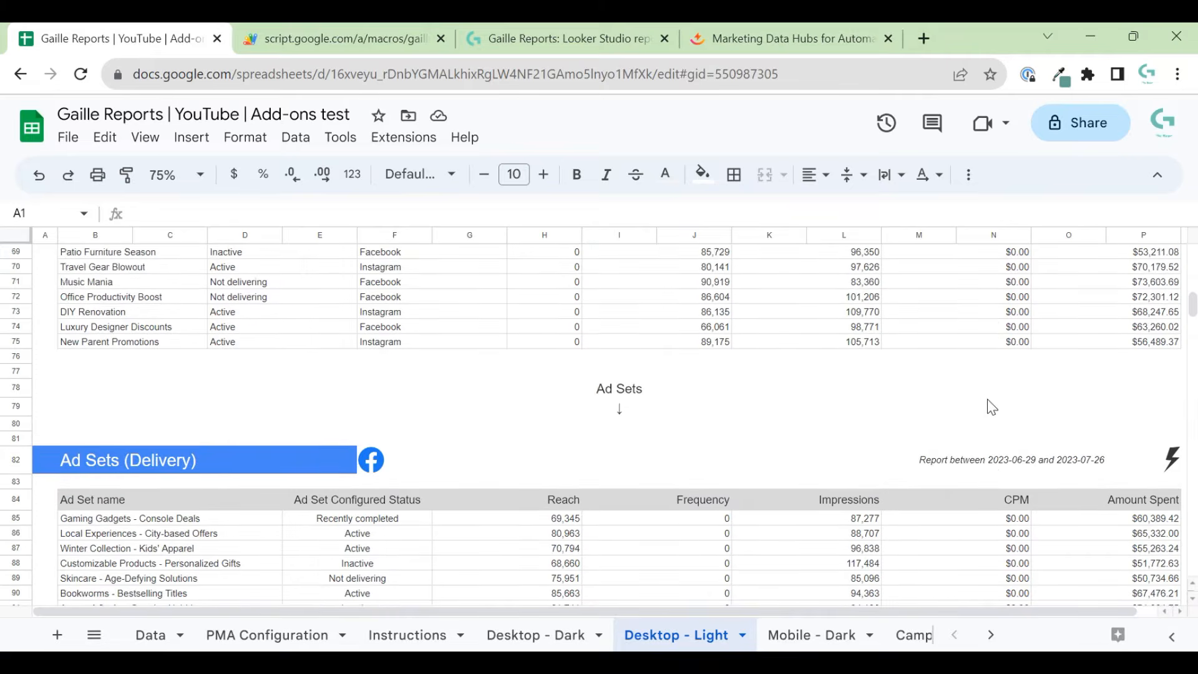
pyautogui.scroll(-5, 987, 401)
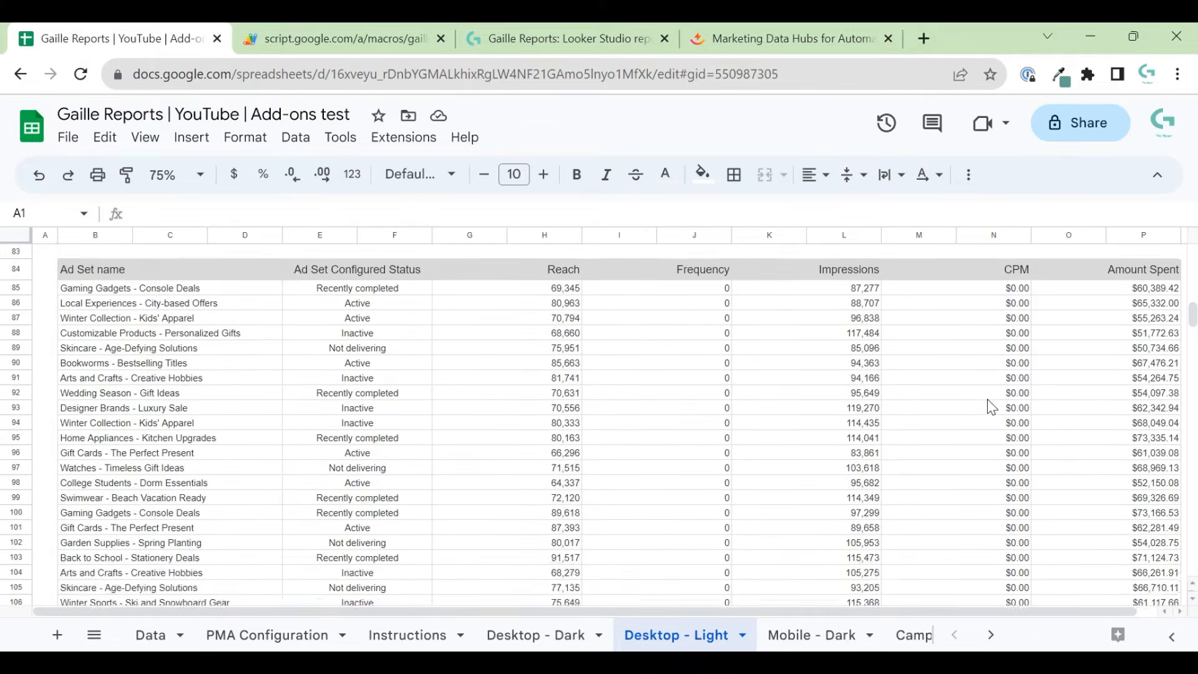
pyautogui.scroll(-10, 989, 406)
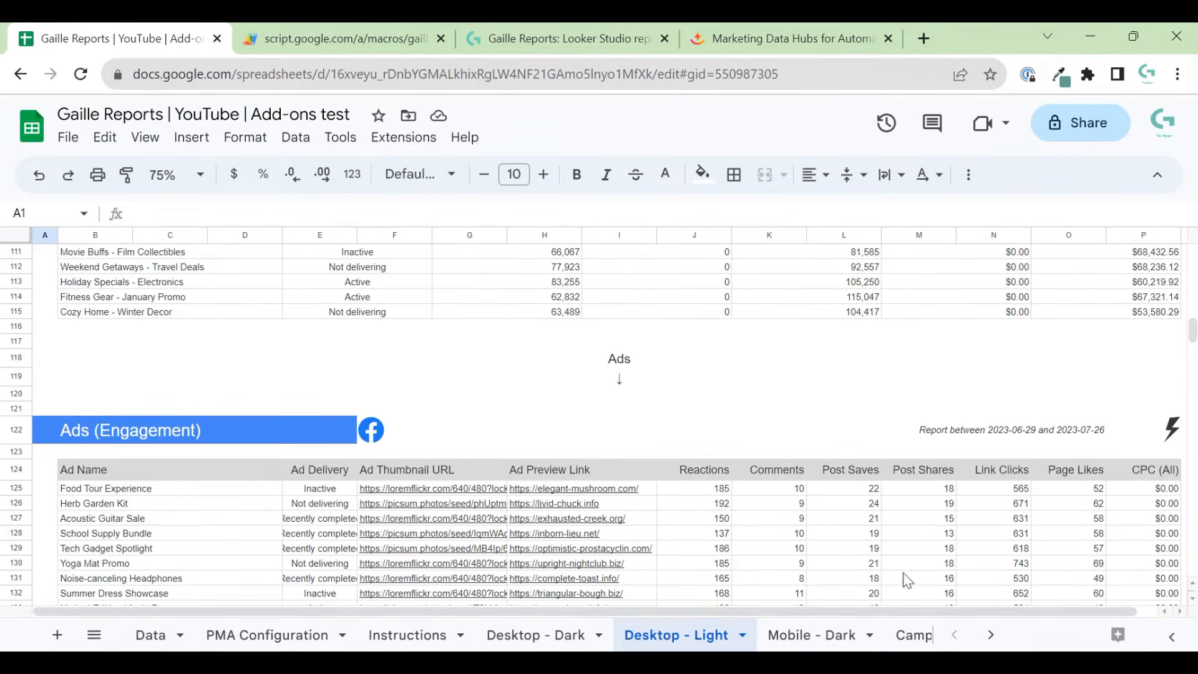
# Step: Review the metrics, campaign and ad set tables on the Mobile - Dark sheet and return to its beginning
pyautogui.click(804, 634)
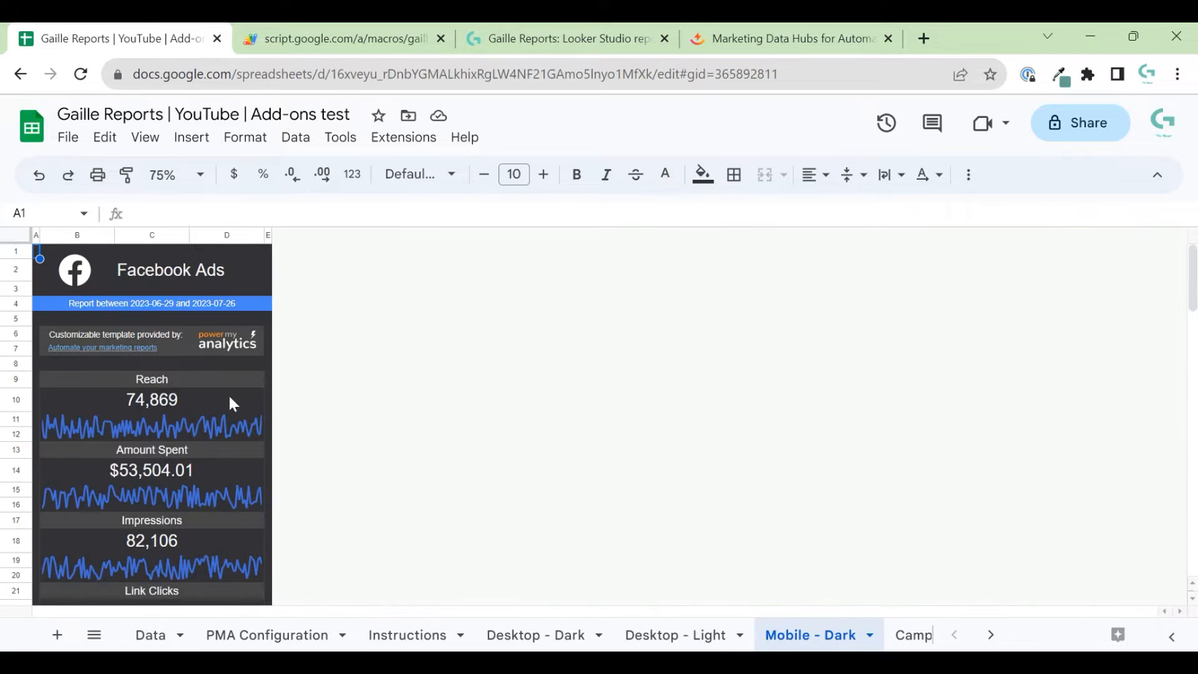
pyautogui.scroll(-8, 108, 362)
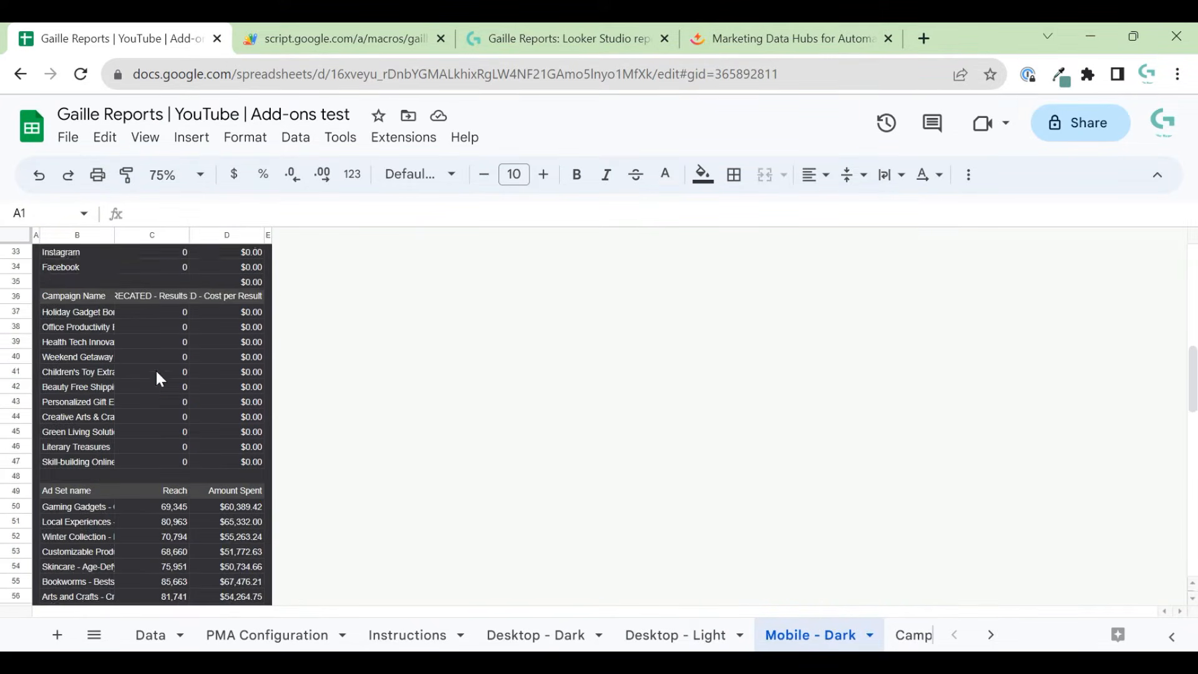
pyautogui.scroll(8, 155, 372)
# Step: Compare the Campaigns - Dark and Campaigns - Light sheets, looking through the full campaign table in the light version
pyautogui.scroll(-3, 845, 631)
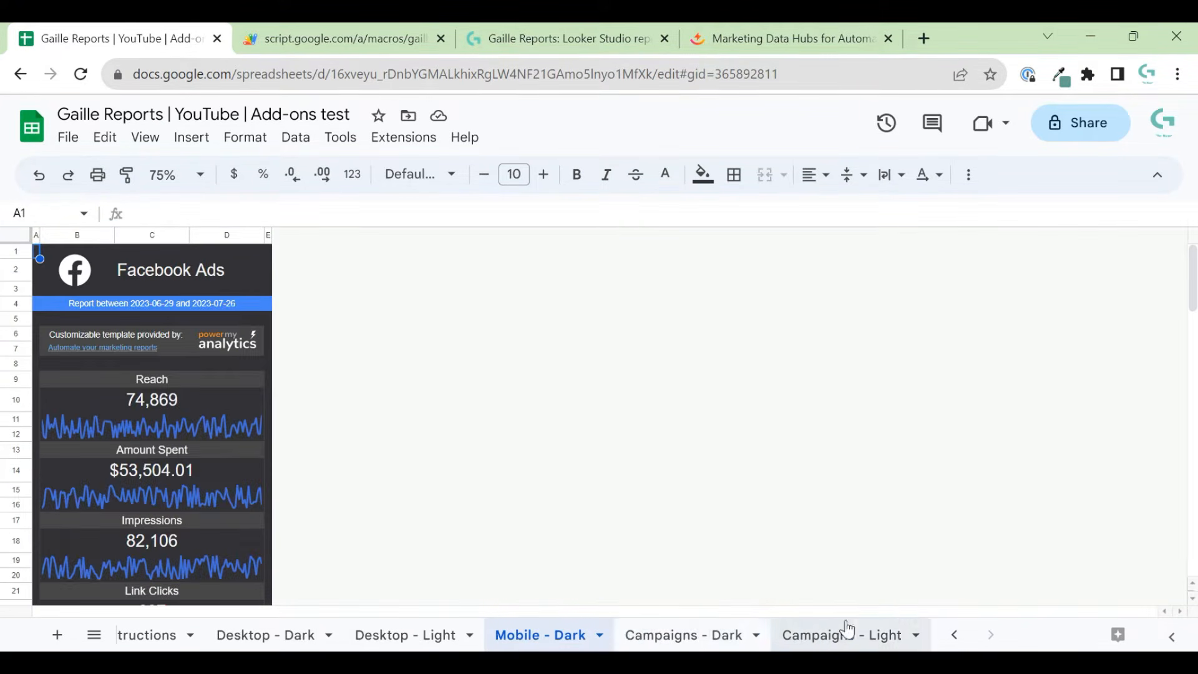
pyautogui.click(639, 635)
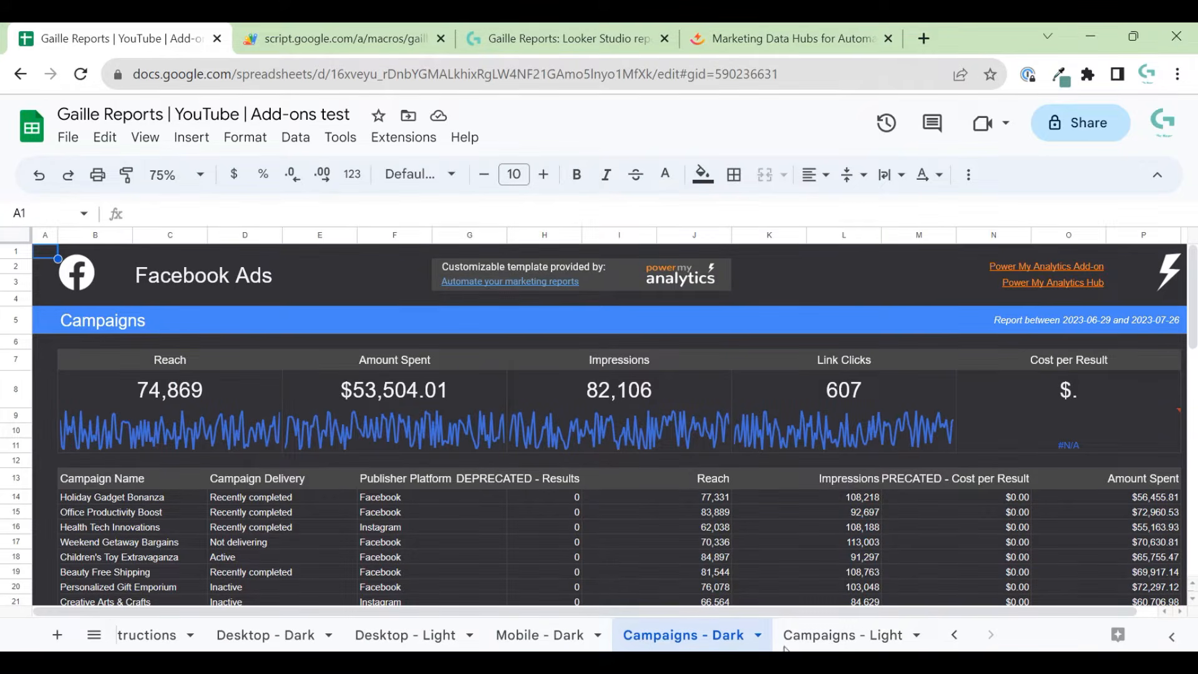
pyautogui.click(846, 633)
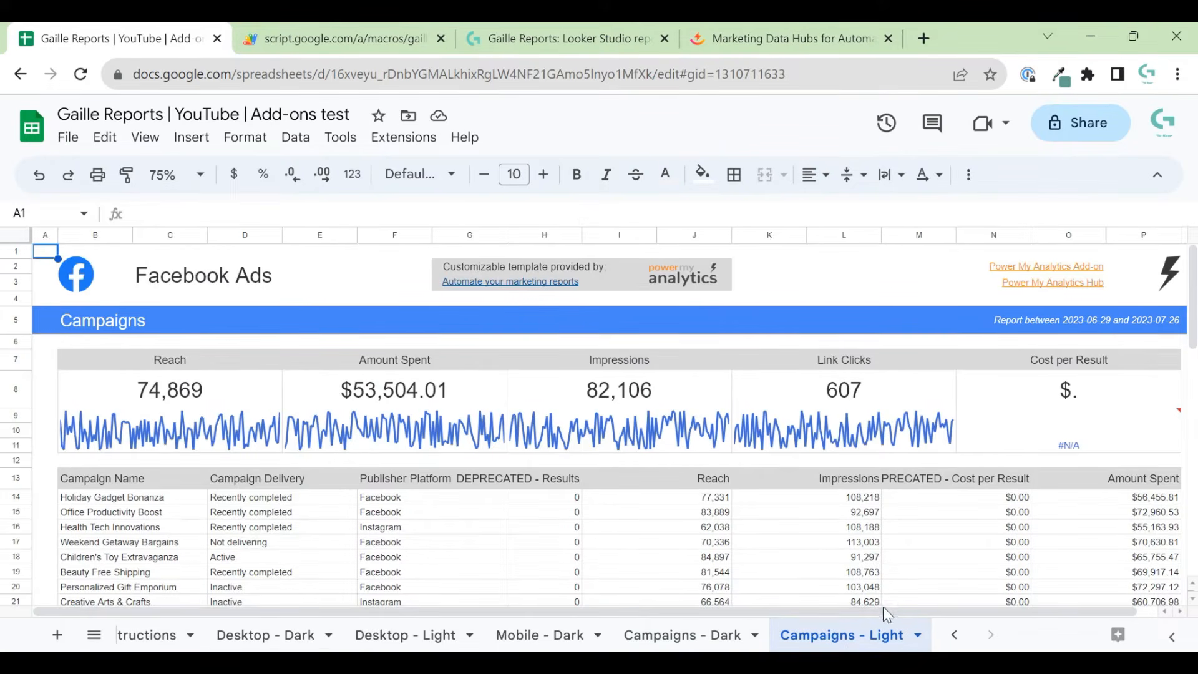
pyautogui.hscroll(1, 882, 607)
pyautogui.hscroll(-1, 891, 593)
pyautogui.scroll(-3, 382, 465)
pyautogui.scroll(-15, 156, 450)
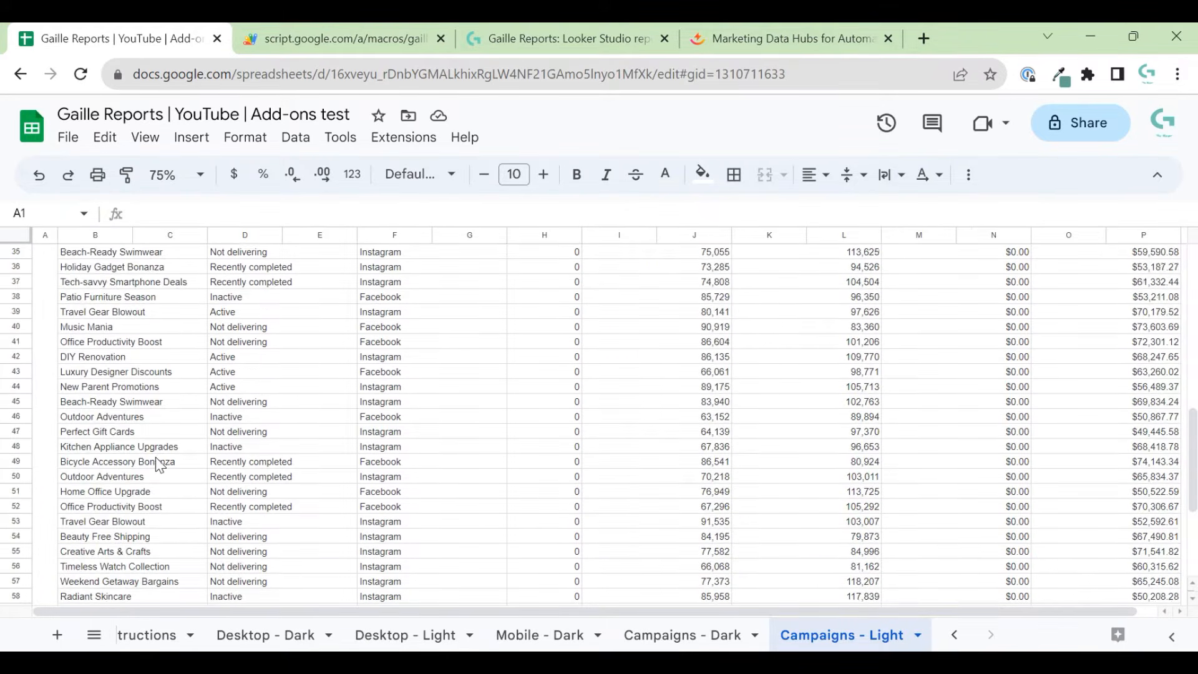
pyautogui.hotkey('ctrl', 'Home')
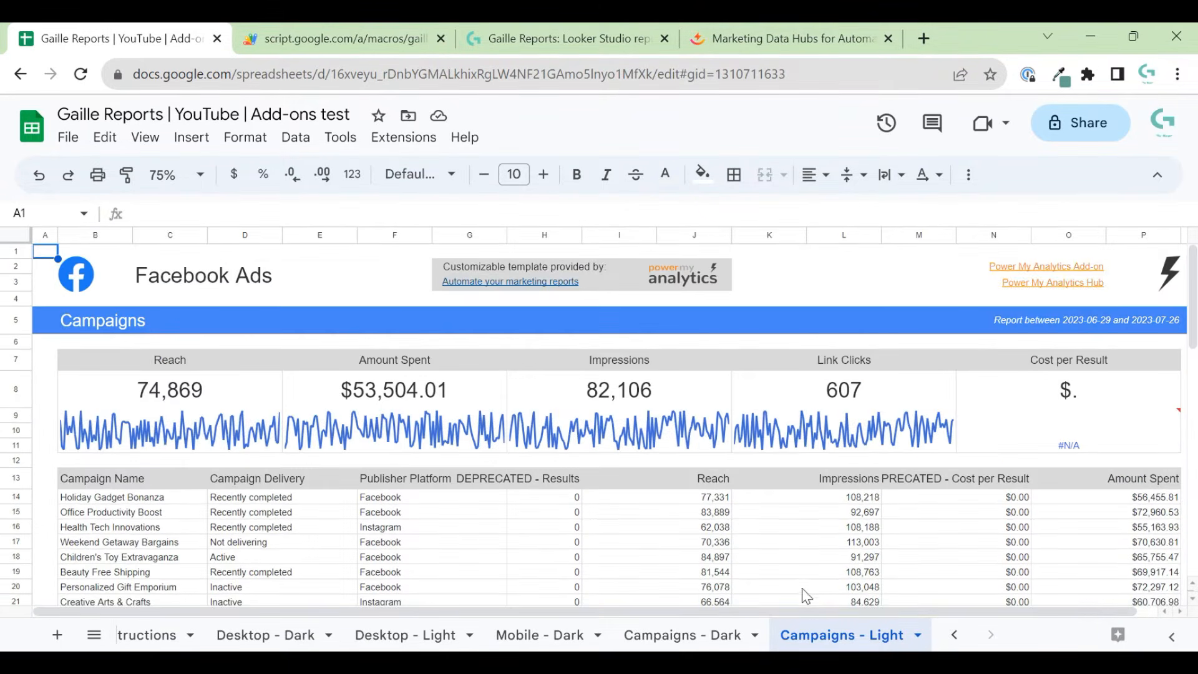
# Step: Inspect the formulas behind the Reach total, the Amount Spent sparkline and the campaign name and delivery cells on Campaigns - Light
pyautogui.click(954, 634)
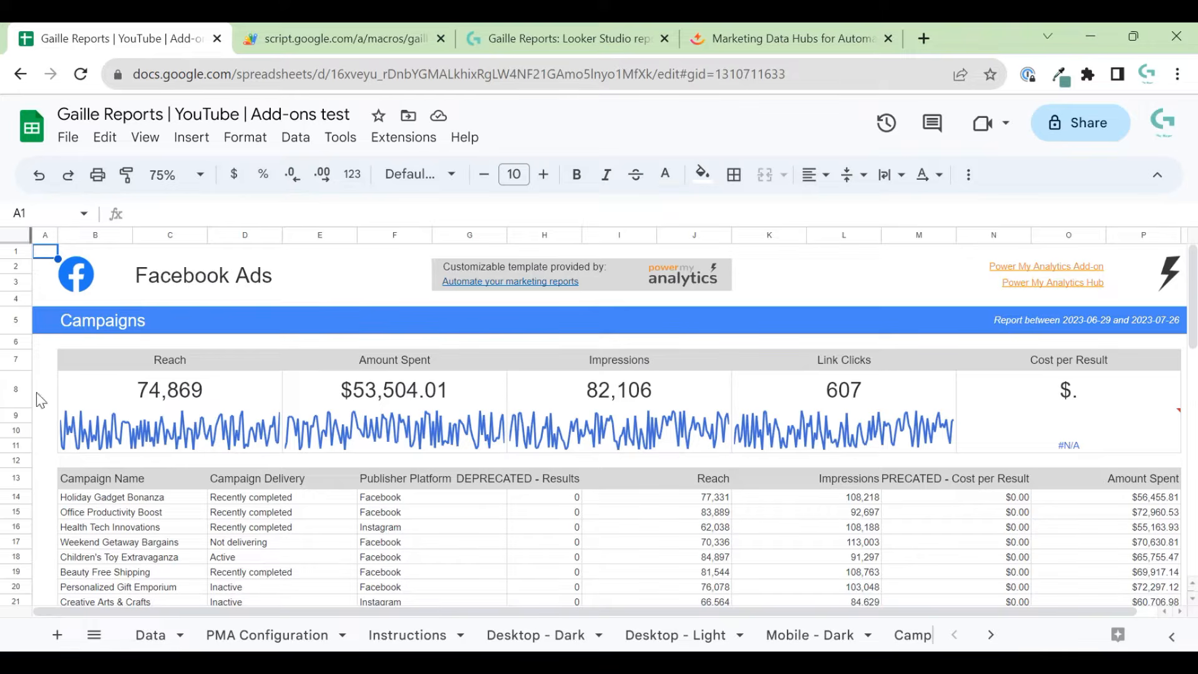
pyautogui.click(182, 399)
pyautogui.click(474, 419)
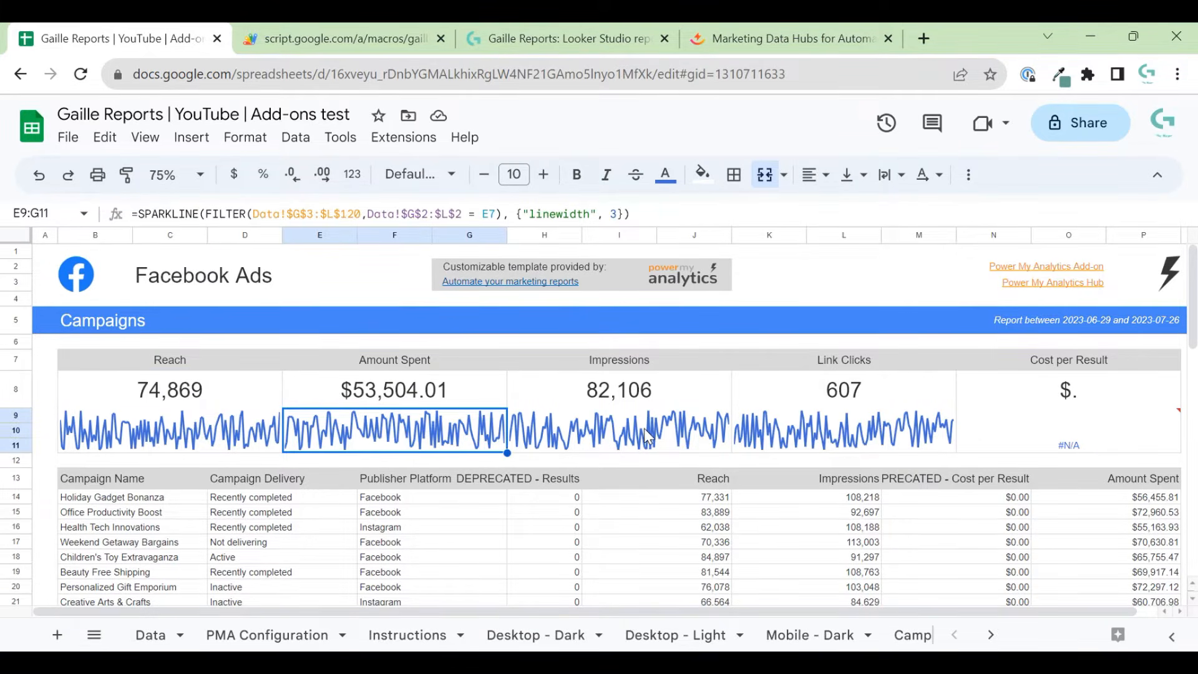
pyautogui.click(227, 386)
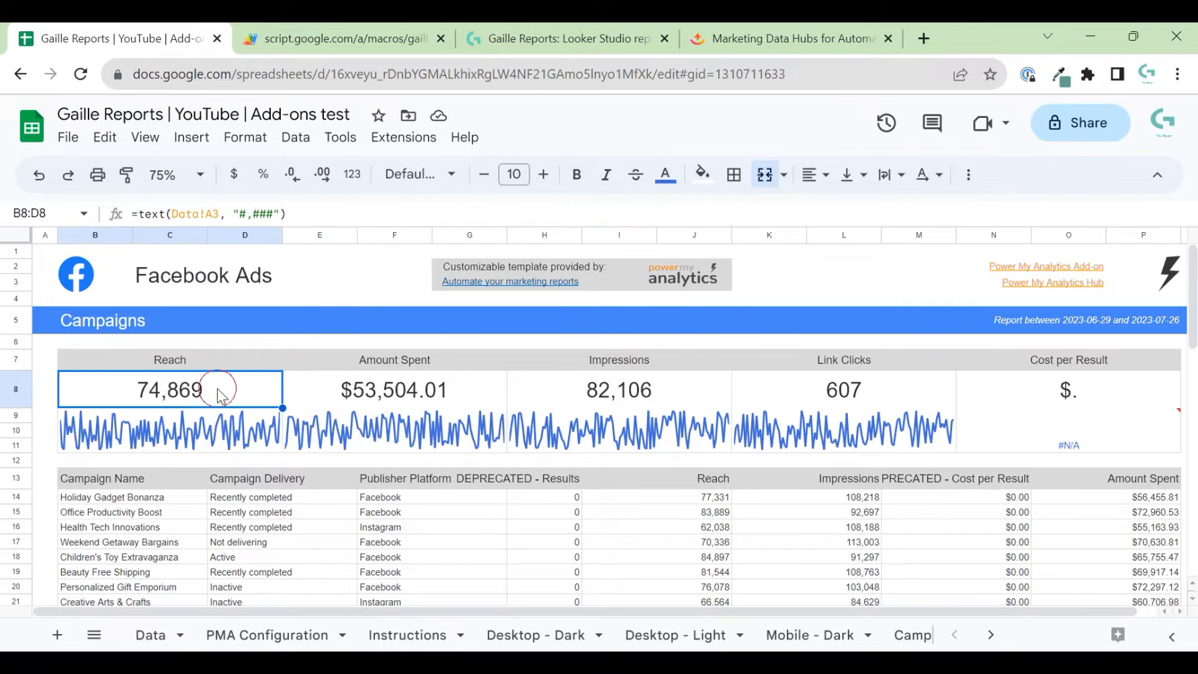
pyautogui.click(138, 475)
pyautogui.click(138, 499)
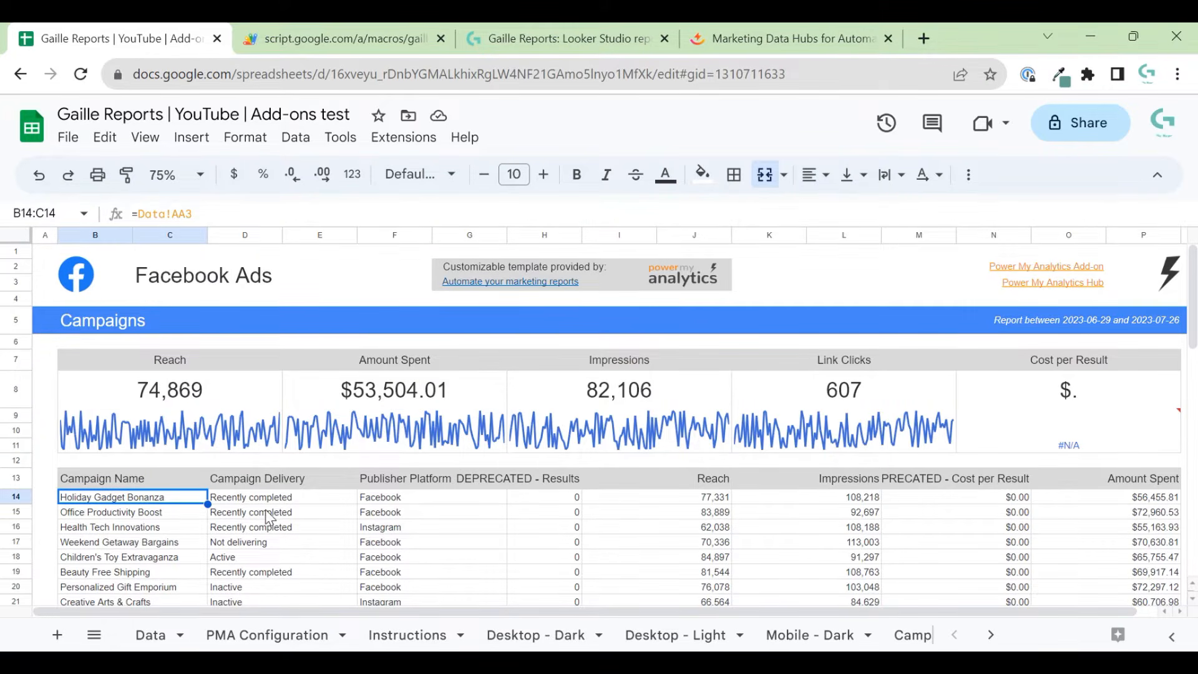
pyautogui.click(163, 540)
pyautogui.click(236, 571)
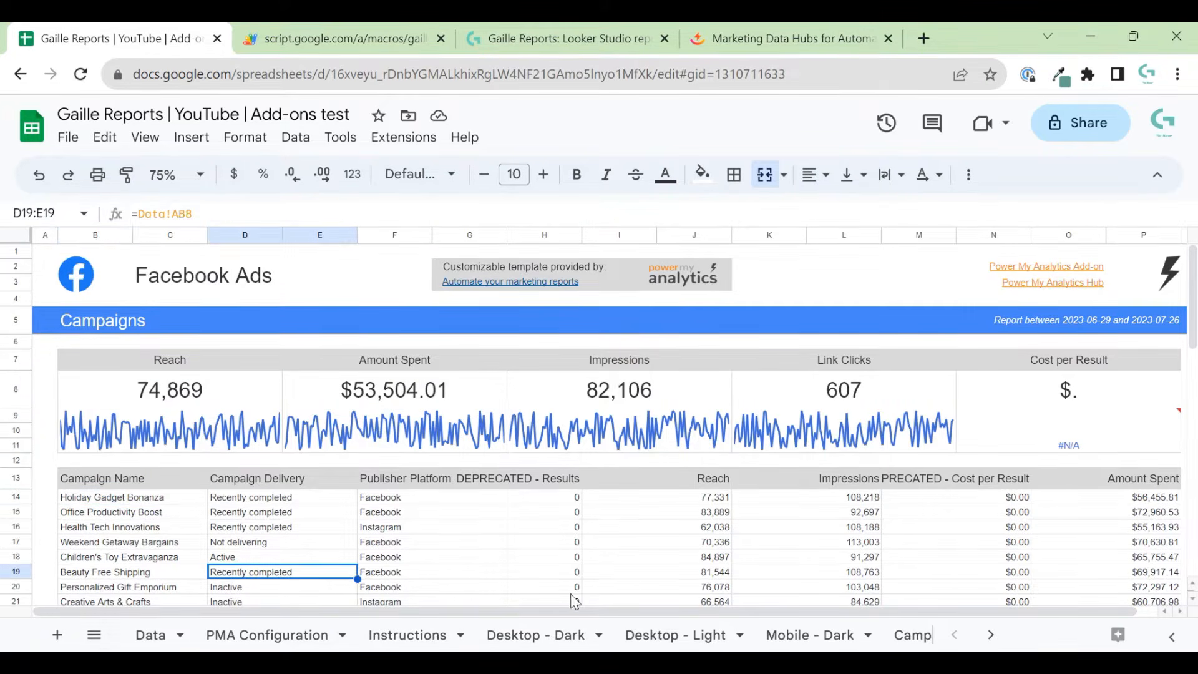
pyautogui.hscroll(1, 1085, 618)
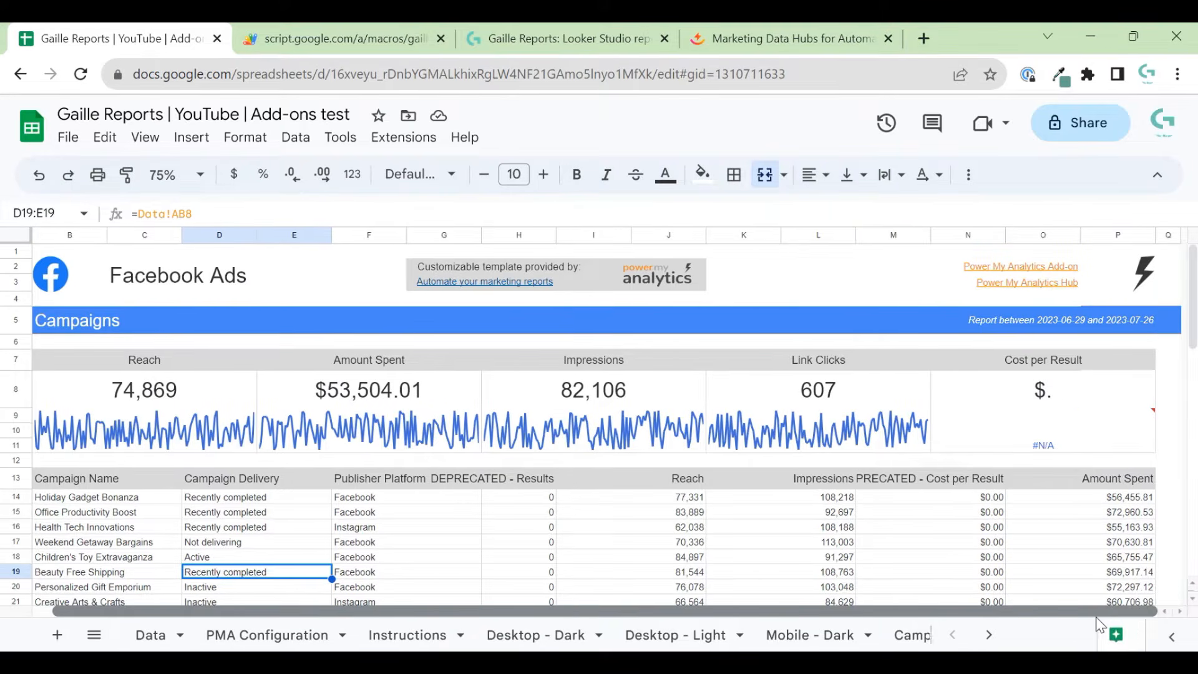
pyautogui.hscroll(-1, 638, 600)
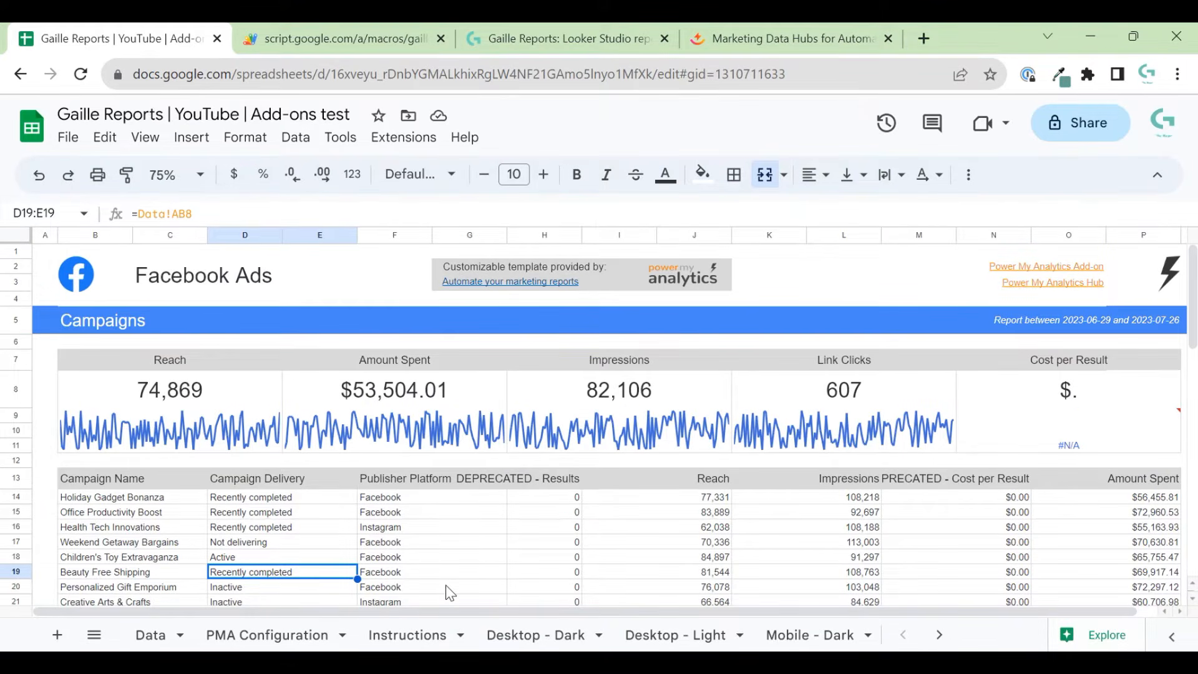
# Step: Examine the Ads (Engagement) and Video Engagement tables on the Desktop - Light sheet and return to its account overview
pyautogui.click(488, 634)
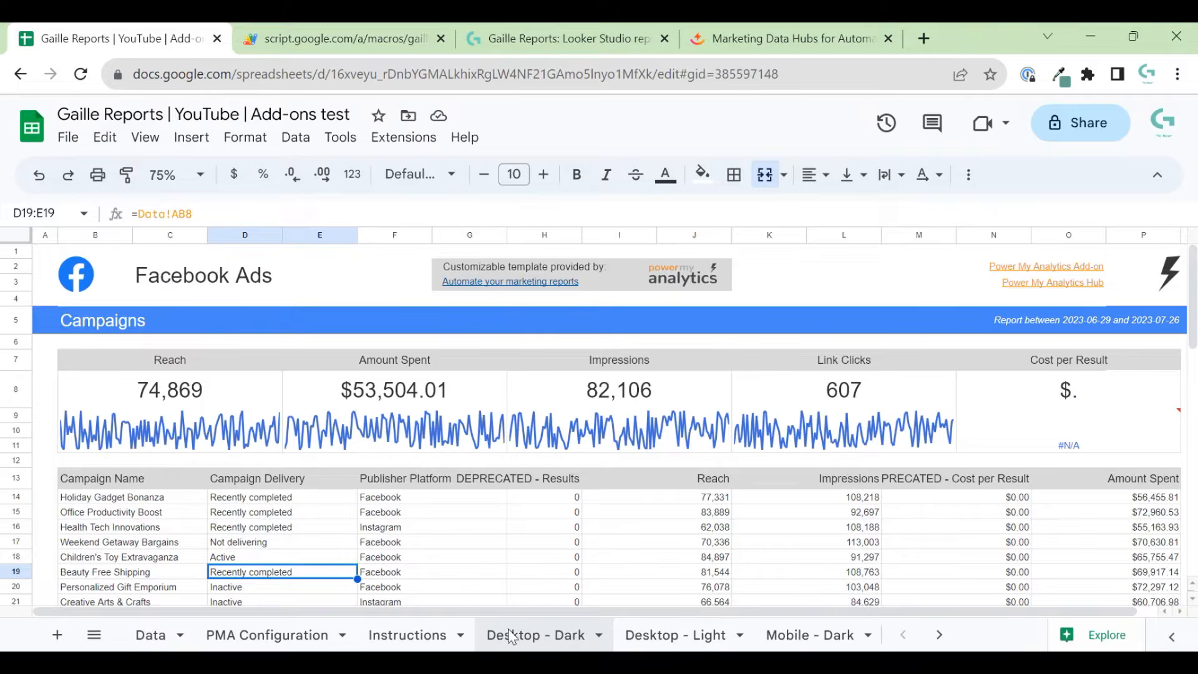
pyautogui.click(702, 635)
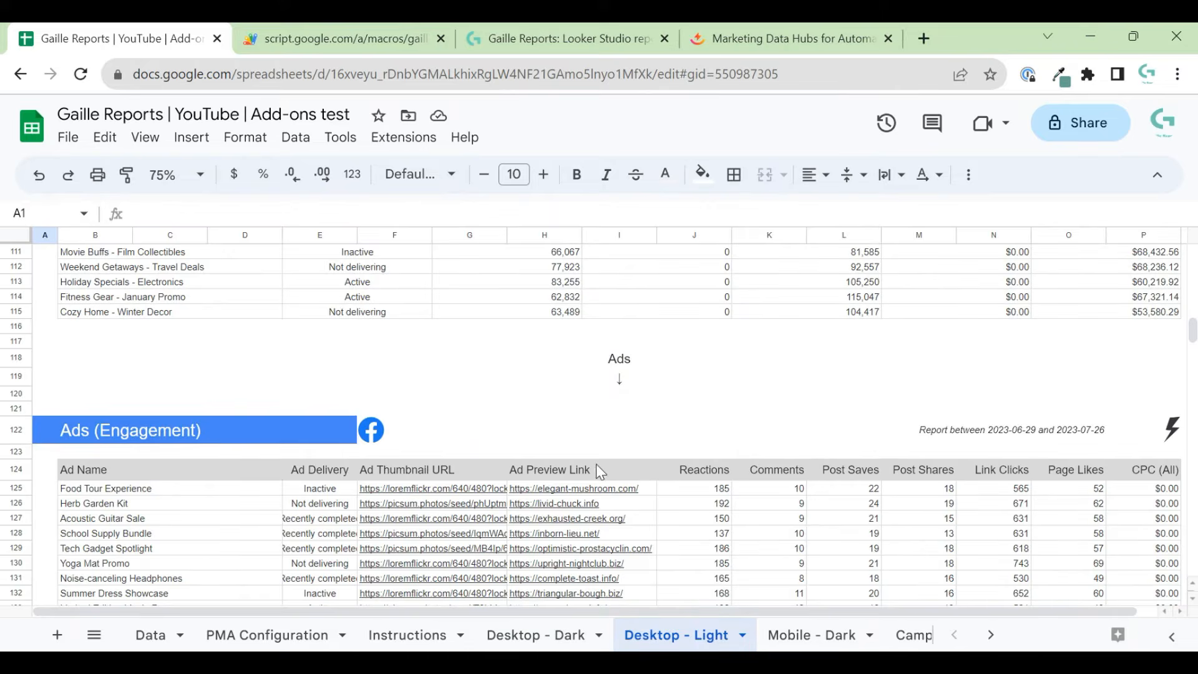
pyautogui.scroll(-10, 600, 471)
pyautogui.scroll(-1, 600, 471)
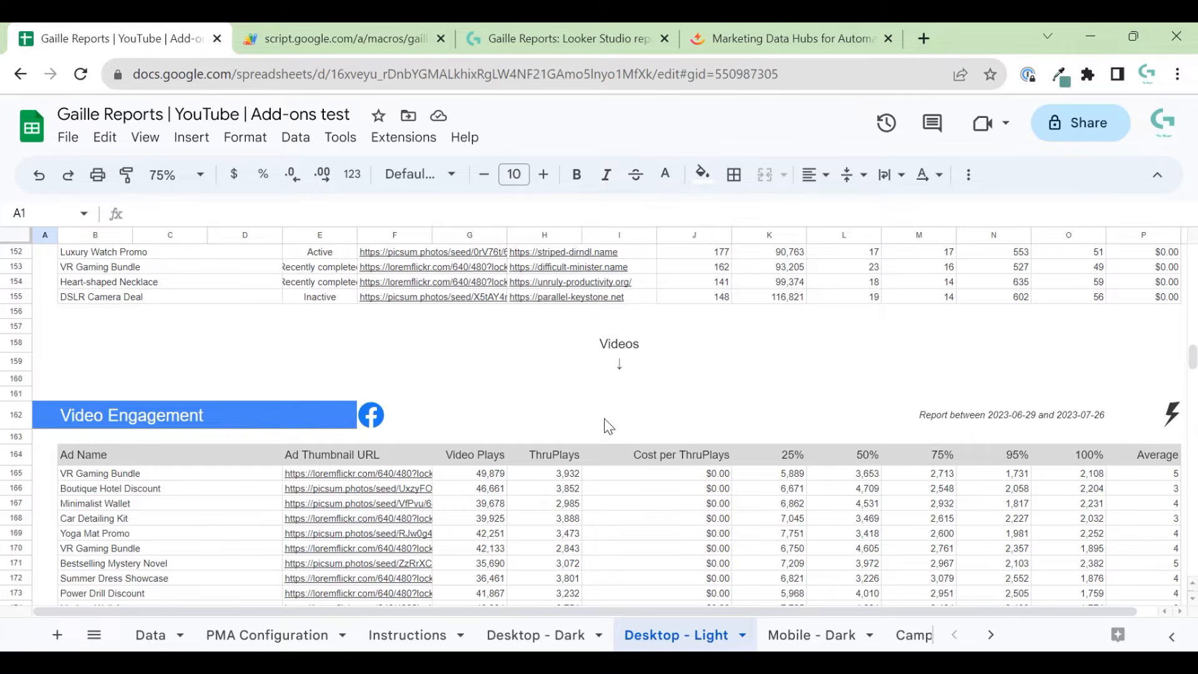
pyautogui.scroll(-5, 649, 459)
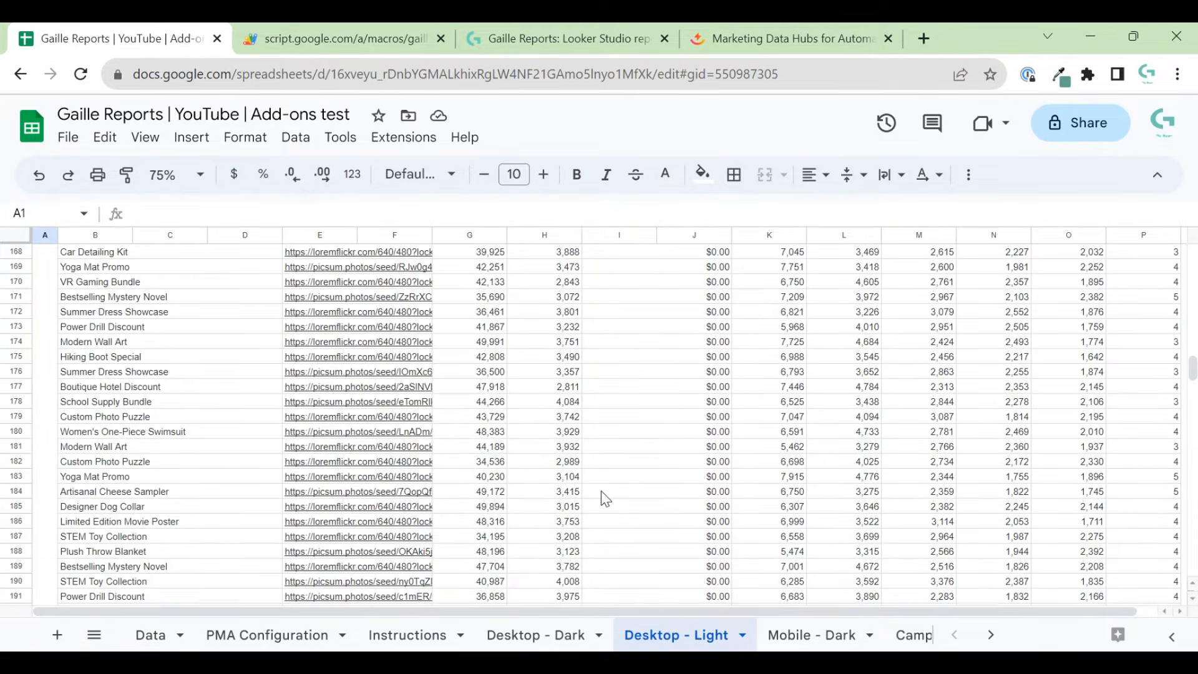
pyautogui.scroll(11, 600, 491)
pyautogui.scroll(15, 603, 492)
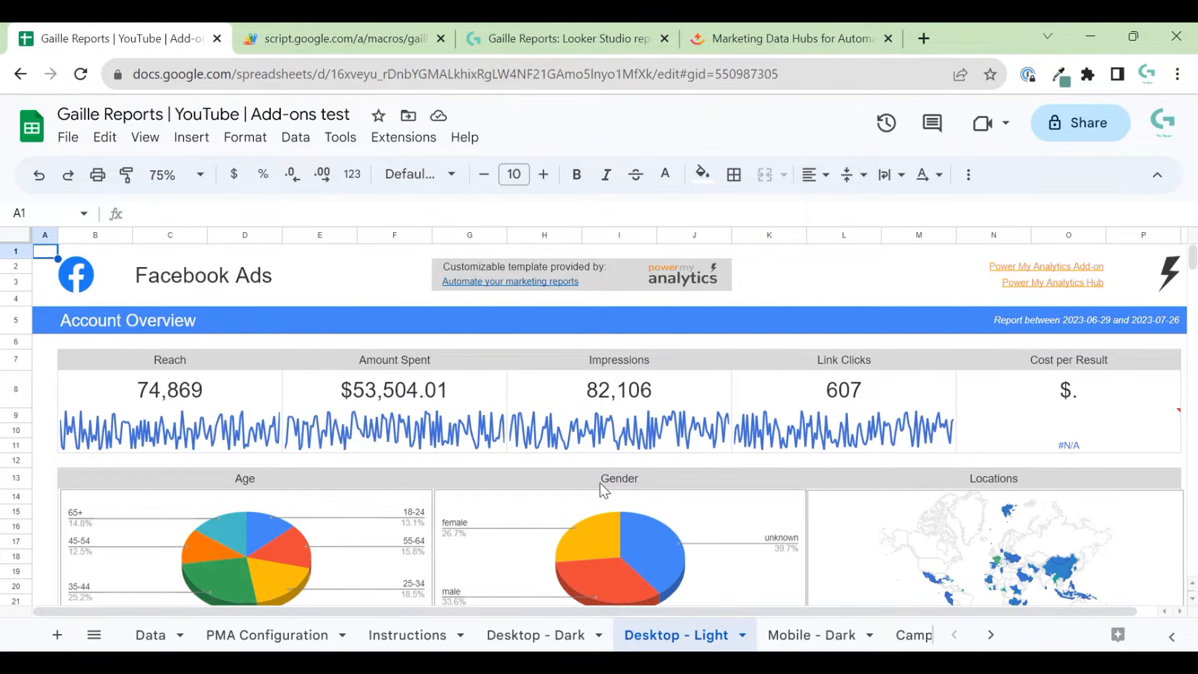
# Step: Go back to the introductory notes of the PMA Configuration sheet and launch the Power My Analytics add-on
pyautogui.click(223, 631)
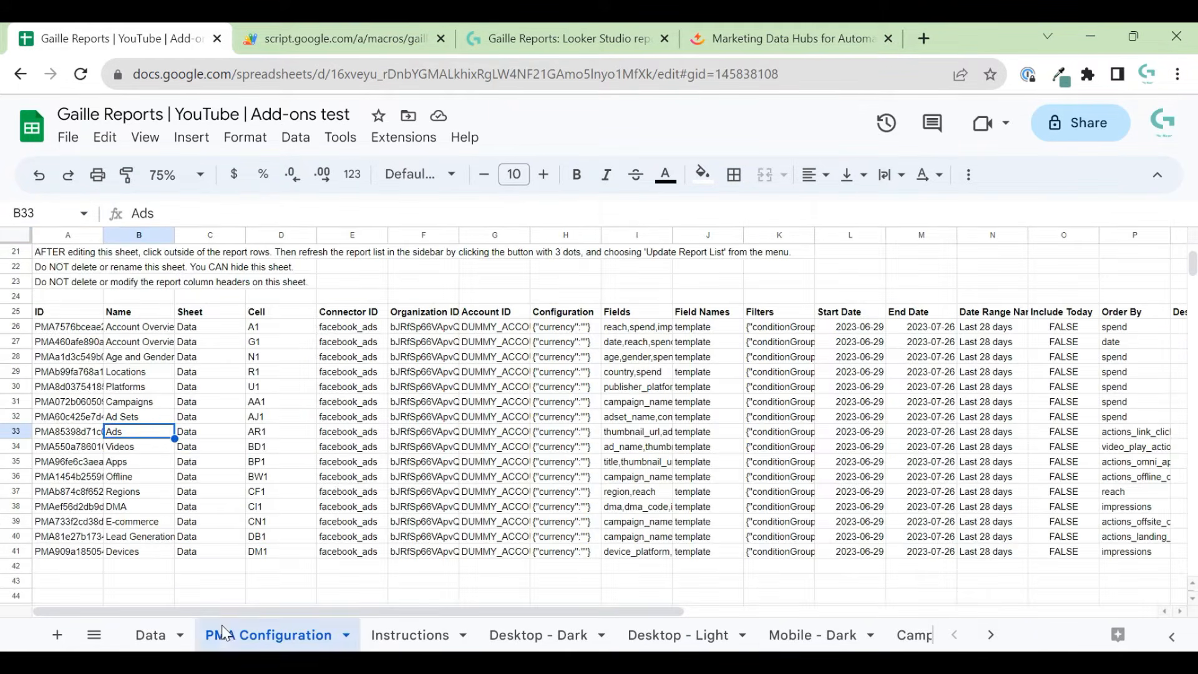
pyautogui.scroll(6, 324, 426)
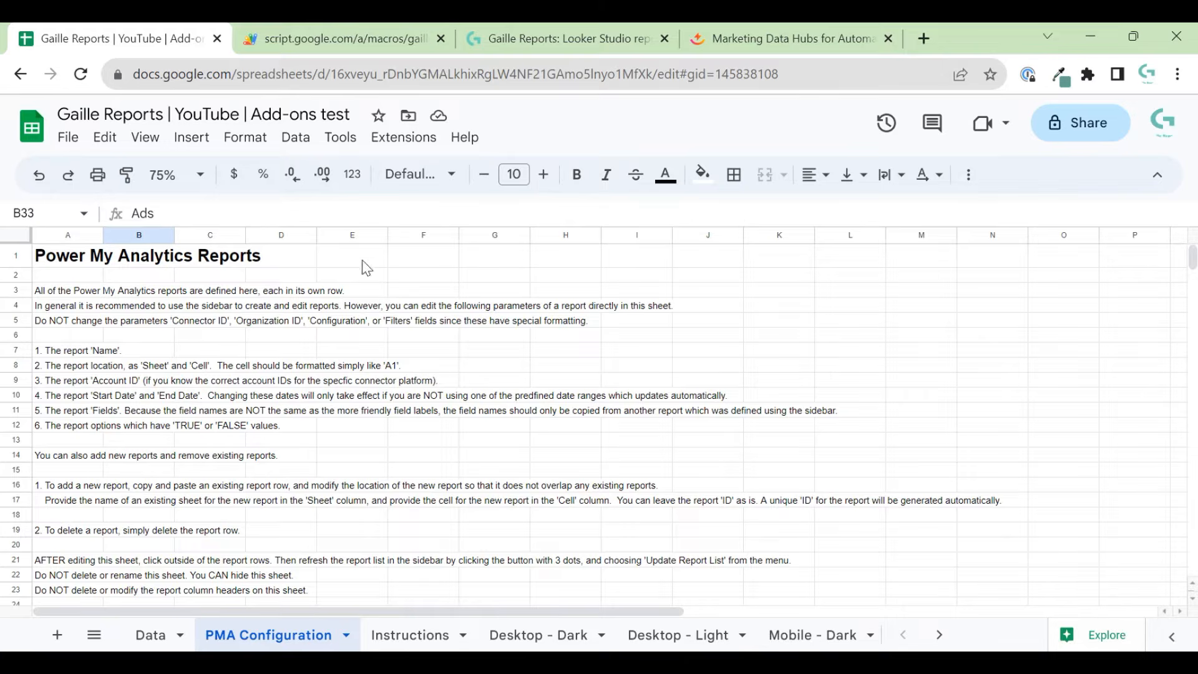
pyautogui.click(402, 137)
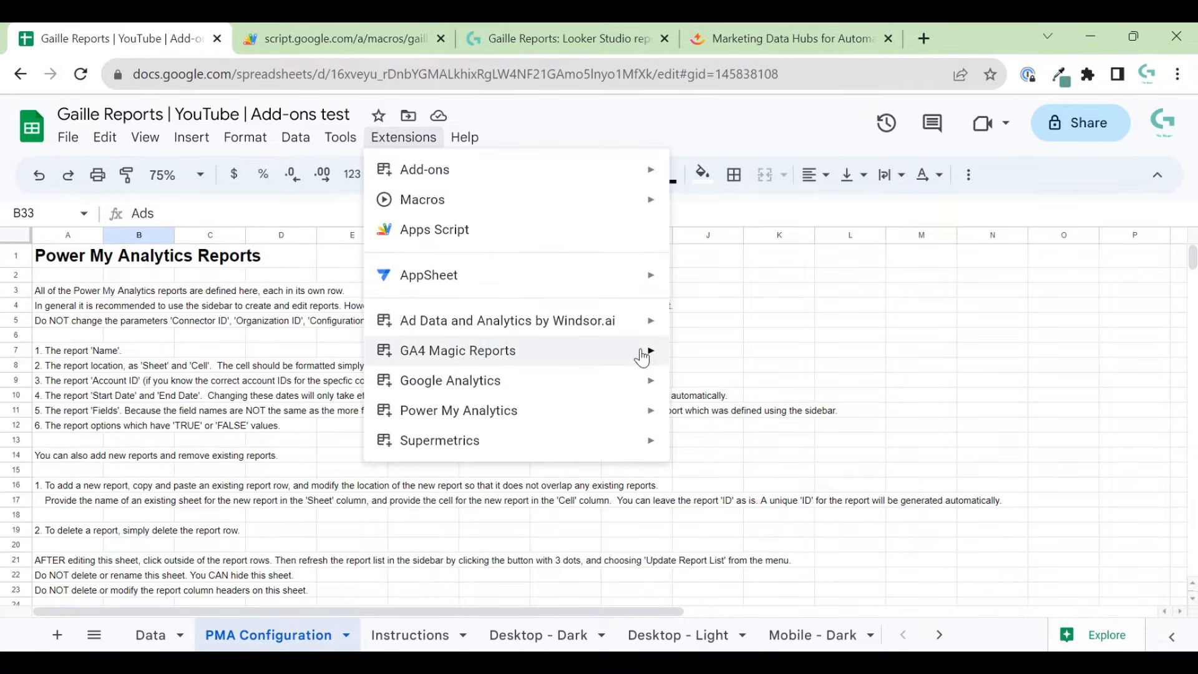
pyautogui.moveTo(641, 356)
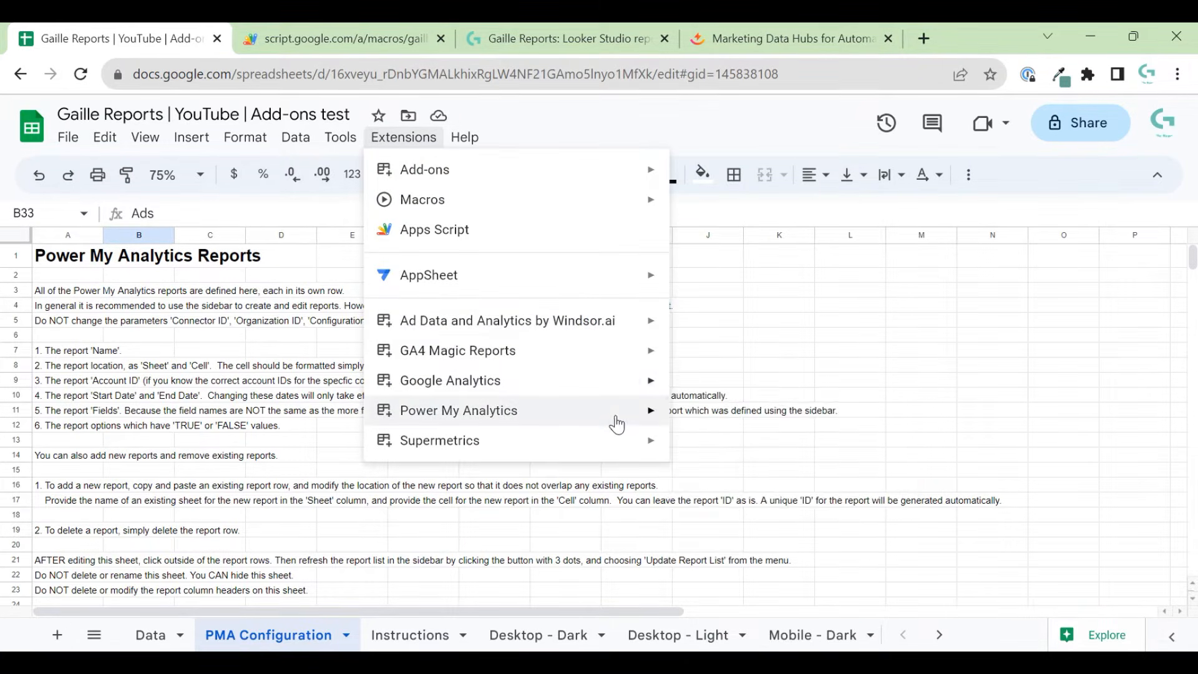
pyautogui.moveTo(615, 411)
pyautogui.click(723, 417)
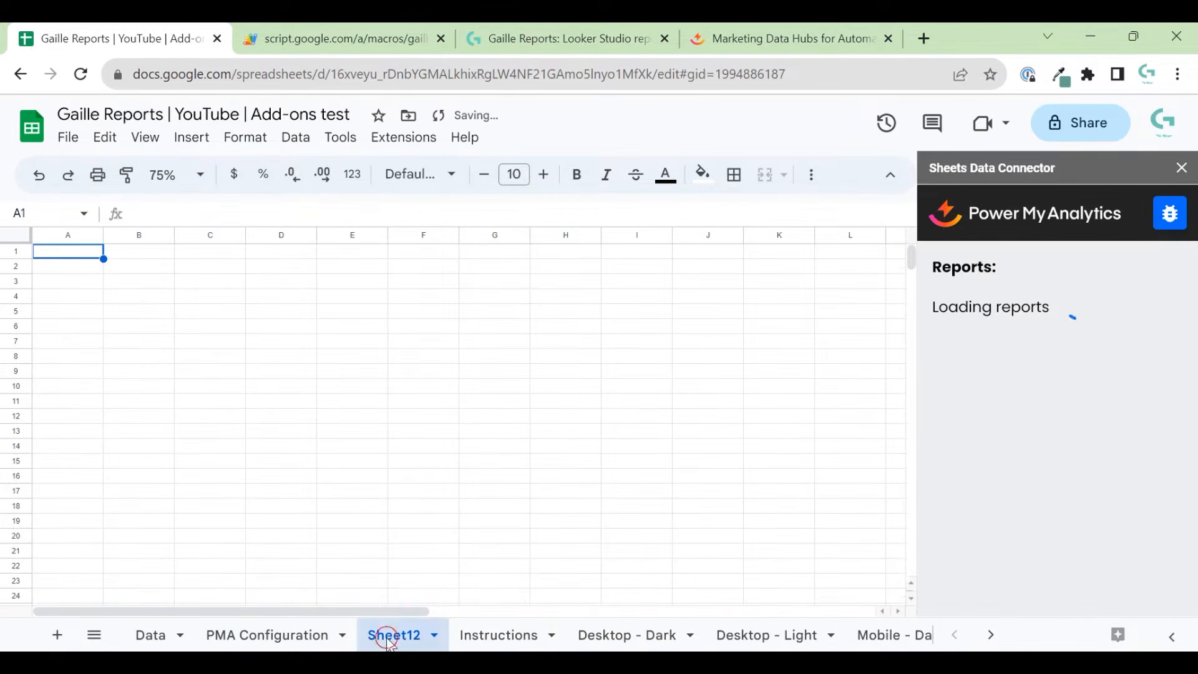
# Step: Add a blank sheet after PMA Configuration and name it pma_test
pyautogui.doubleClick(387, 641)
pyautogui.write('pma')
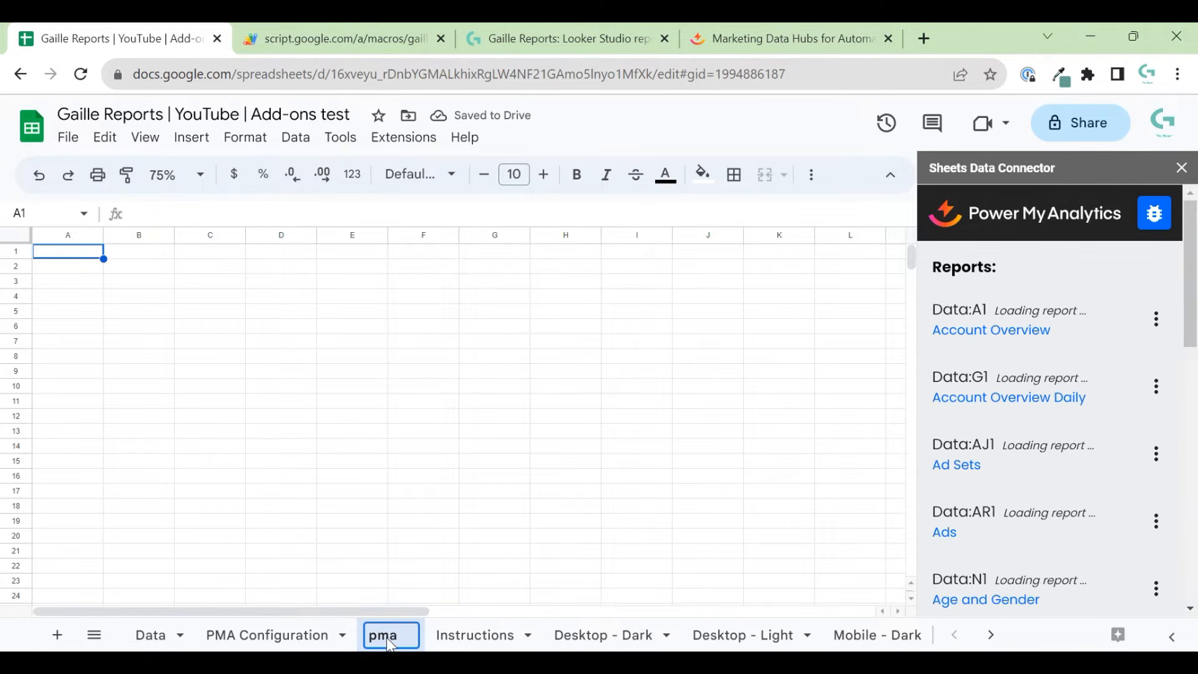
pyautogui.write('_test')
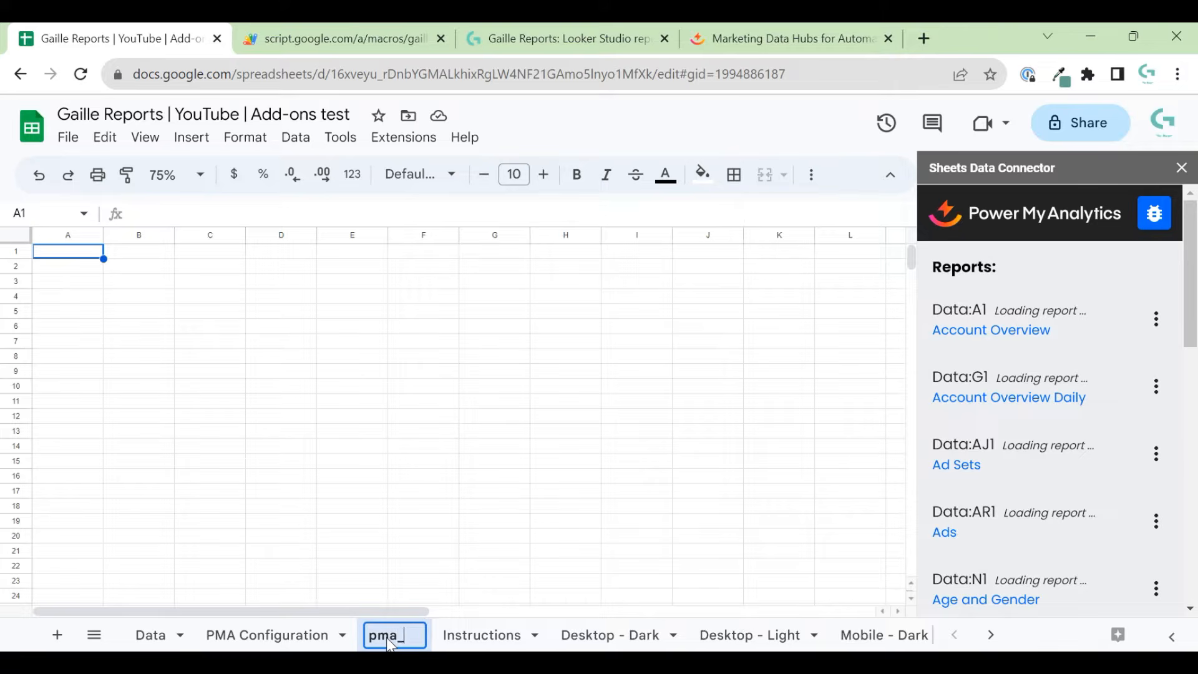
pyautogui.press('Return')
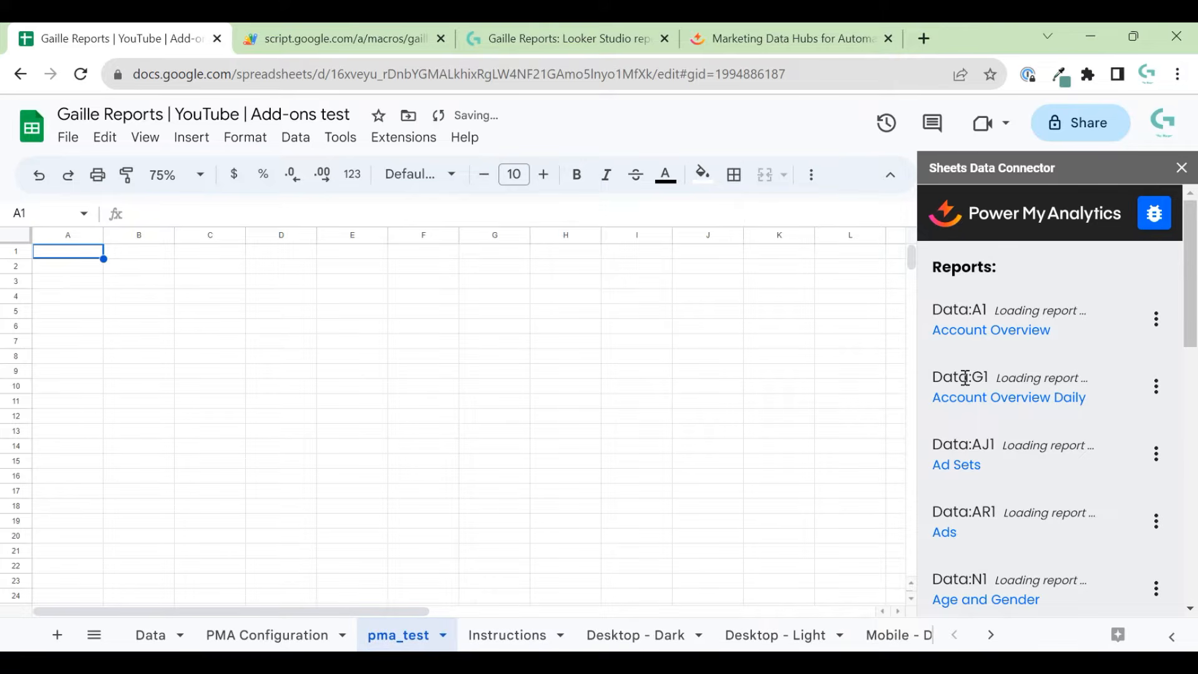
# Step: Look over the add-on's existing reports and its template options, and start adding a new standalone report
pyautogui.scroll(-2, 1149, 300)
pyautogui.scroll(3, 1134, 331)
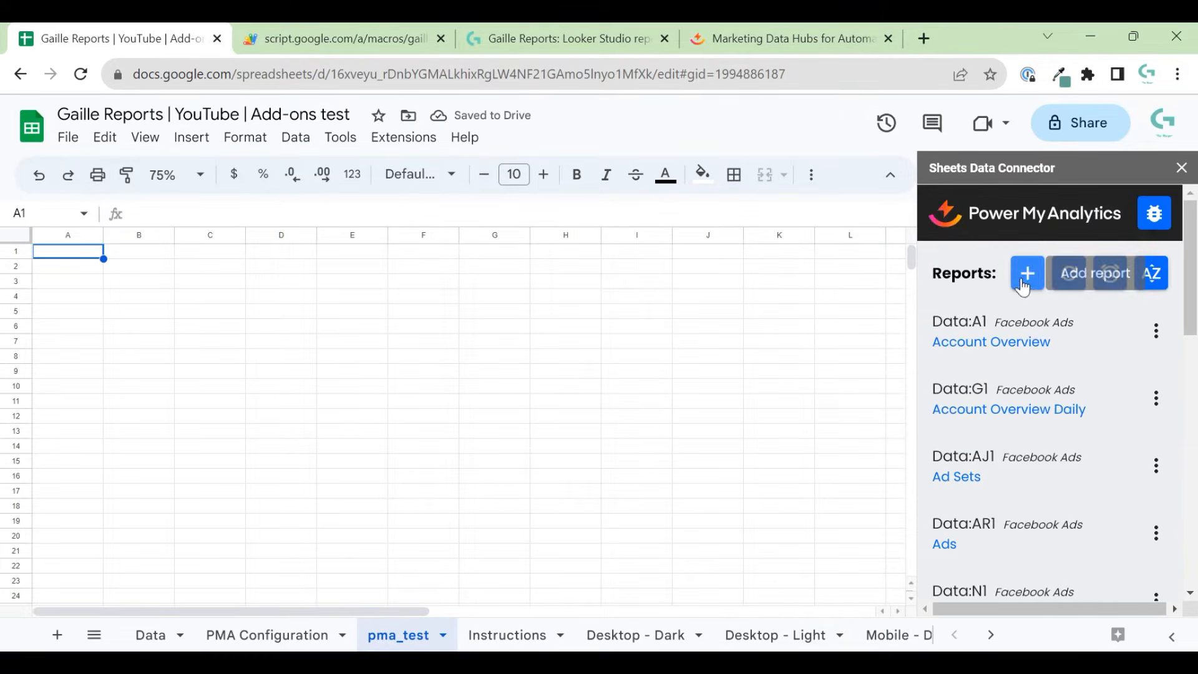
pyautogui.click(1024, 272)
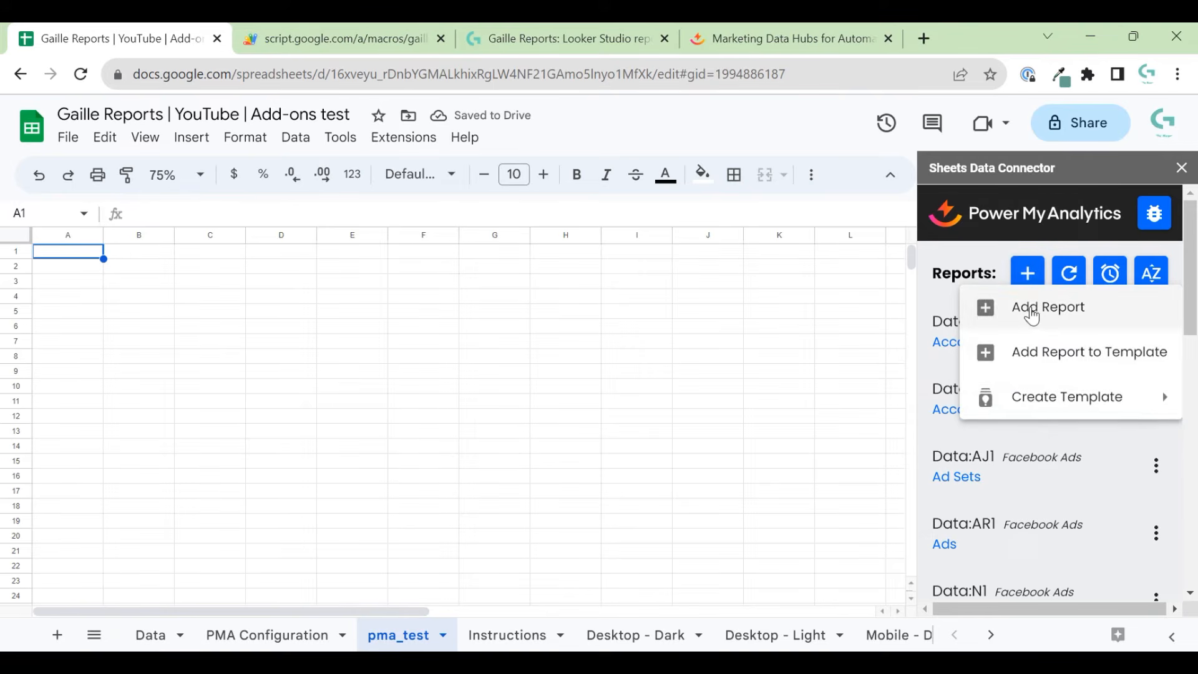
pyautogui.click(1119, 360)
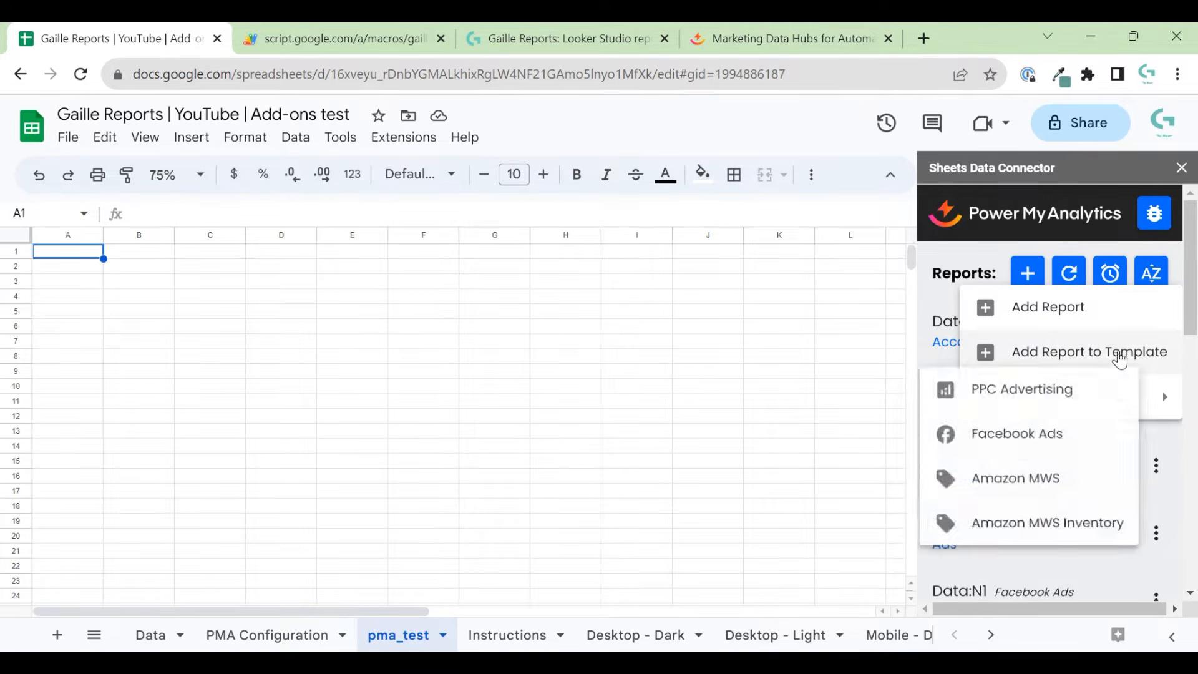
pyautogui.moveTo(1127, 404)
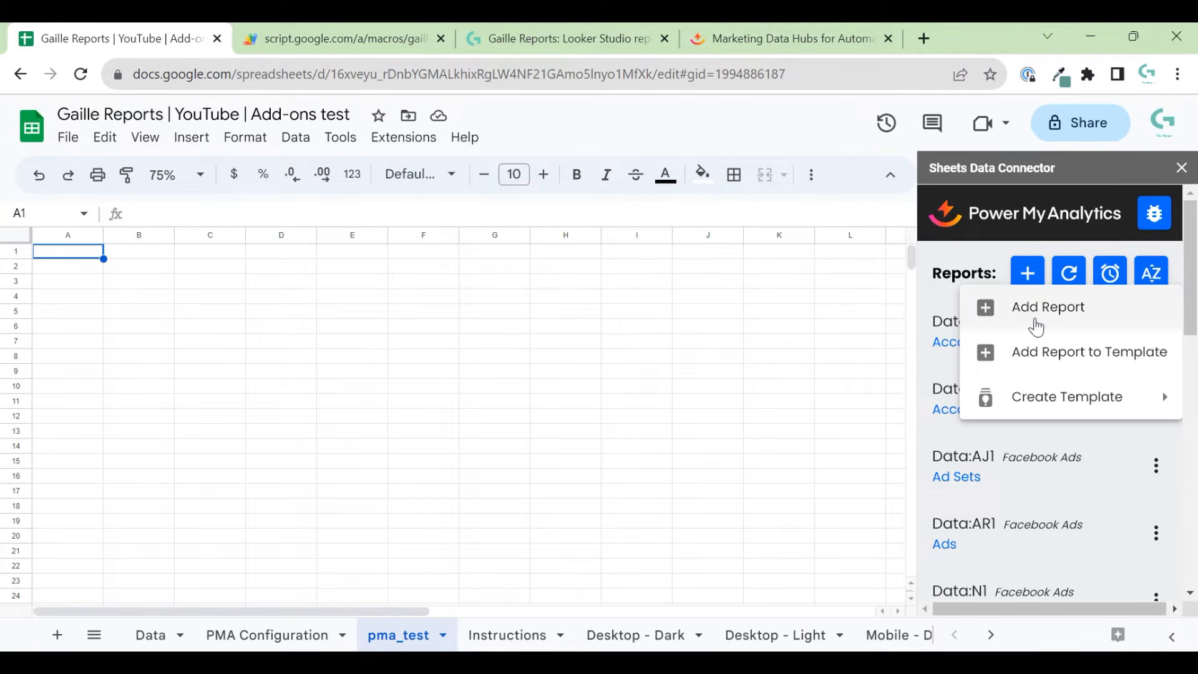
pyautogui.click(1035, 324)
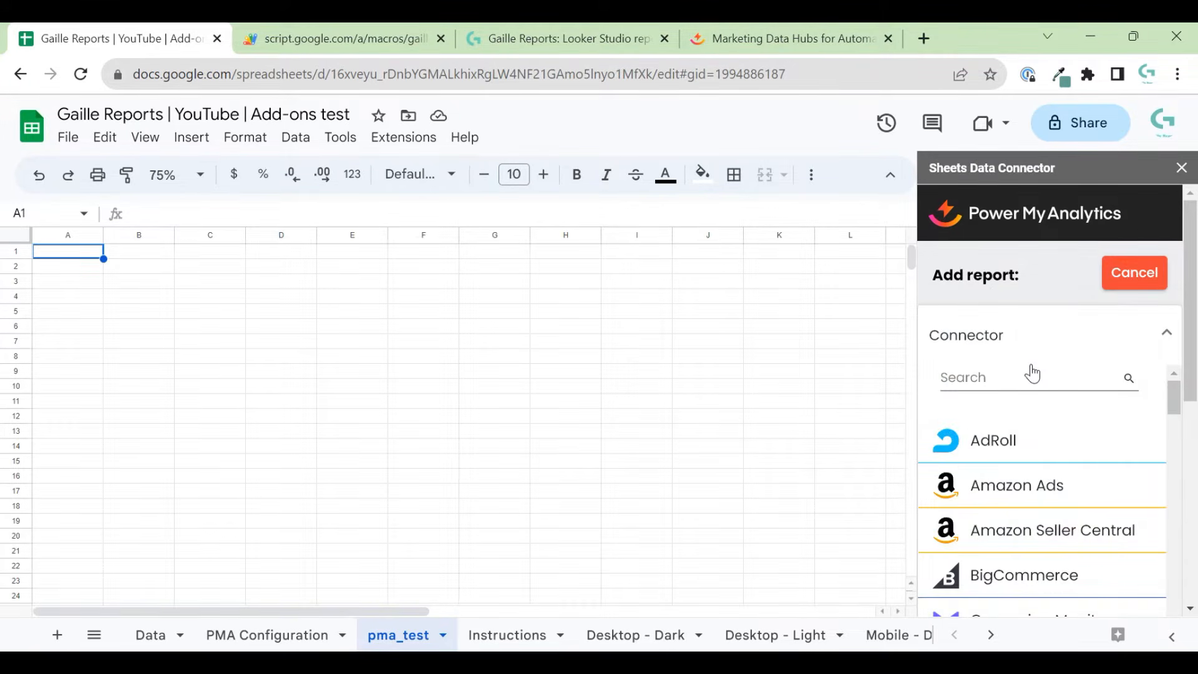
# Step: Search the connectors for "fac" and choose Facebook Ads as the report's connector
pyautogui.click(1001, 365)
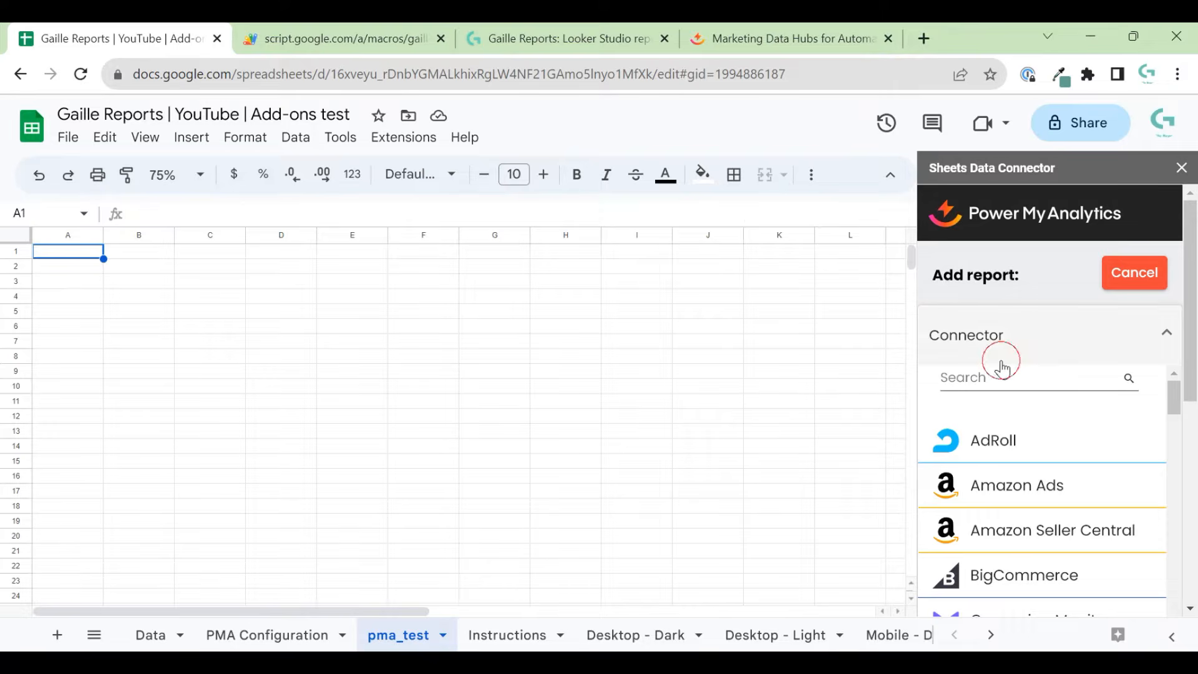
pyautogui.click(1006, 357)
pyautogui.click(1010, 377)
pyautogui.write('fac')
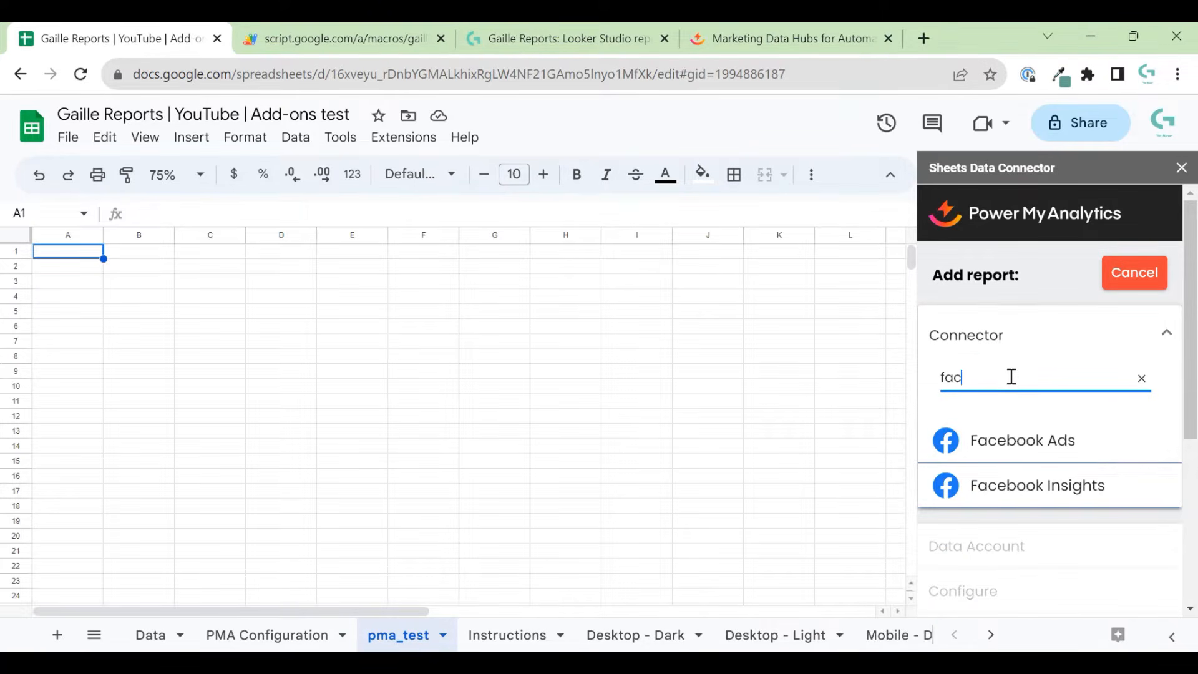
pyautogui.click(1113, 443)
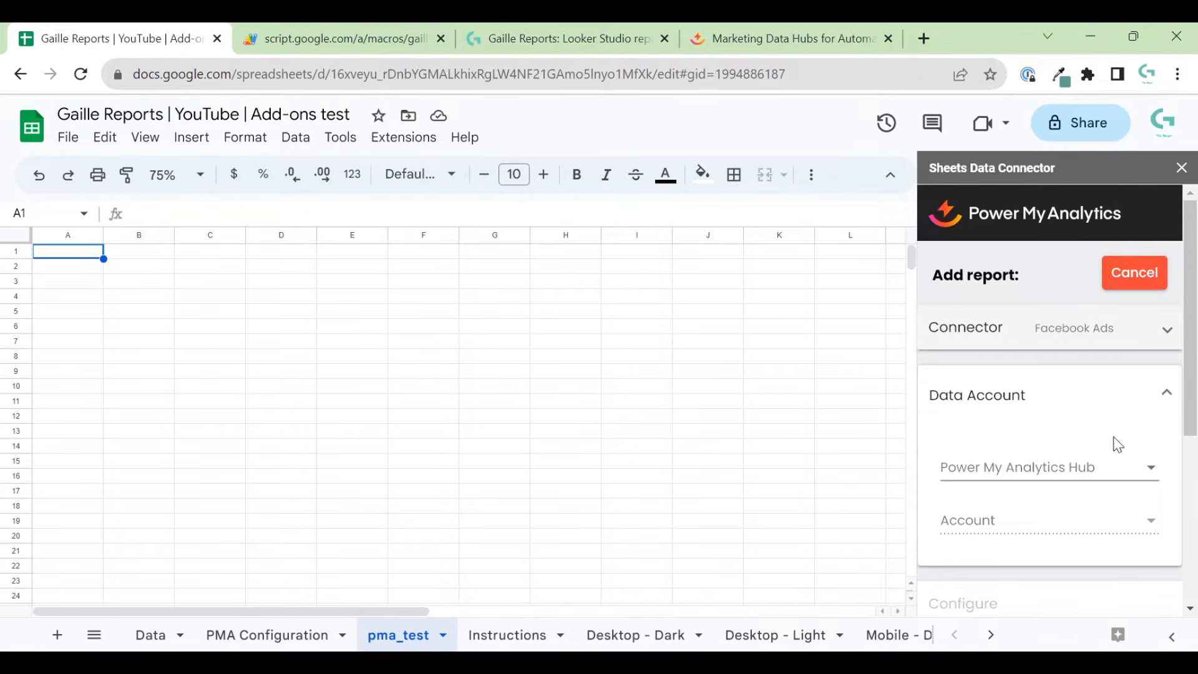
# Step: Set the report's data account to Sample Account in Gaille Reports's Hub
pyautogui.click(1101, 467)
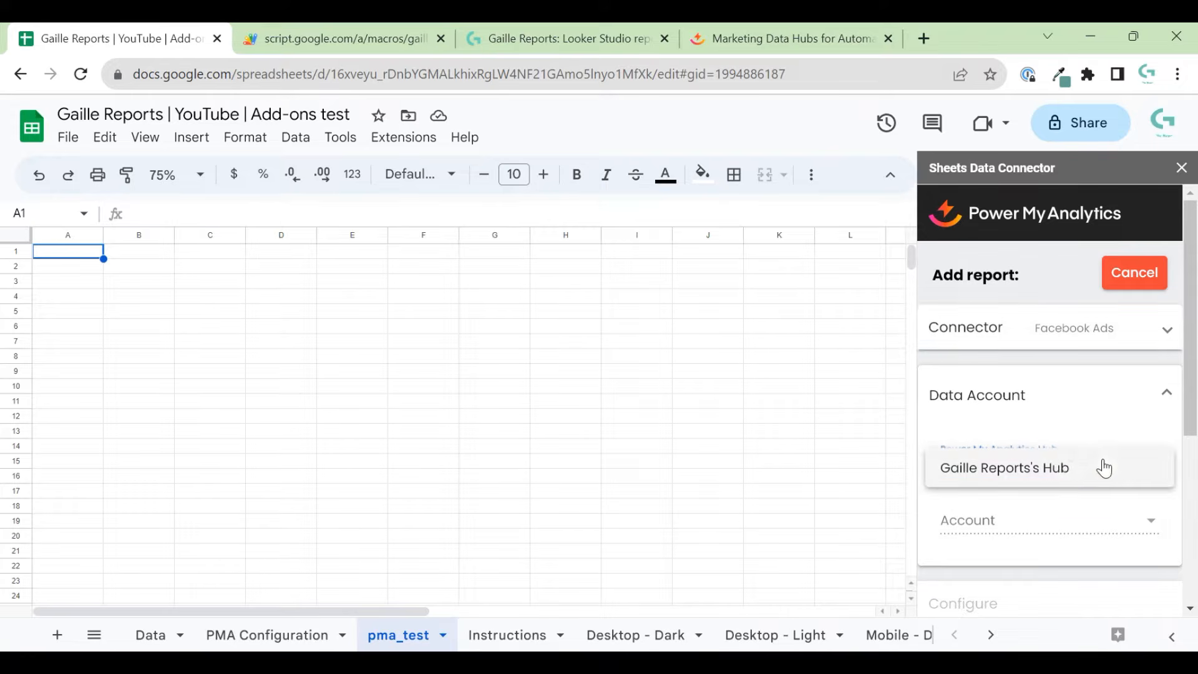
pyautogui.click(1072, 475)
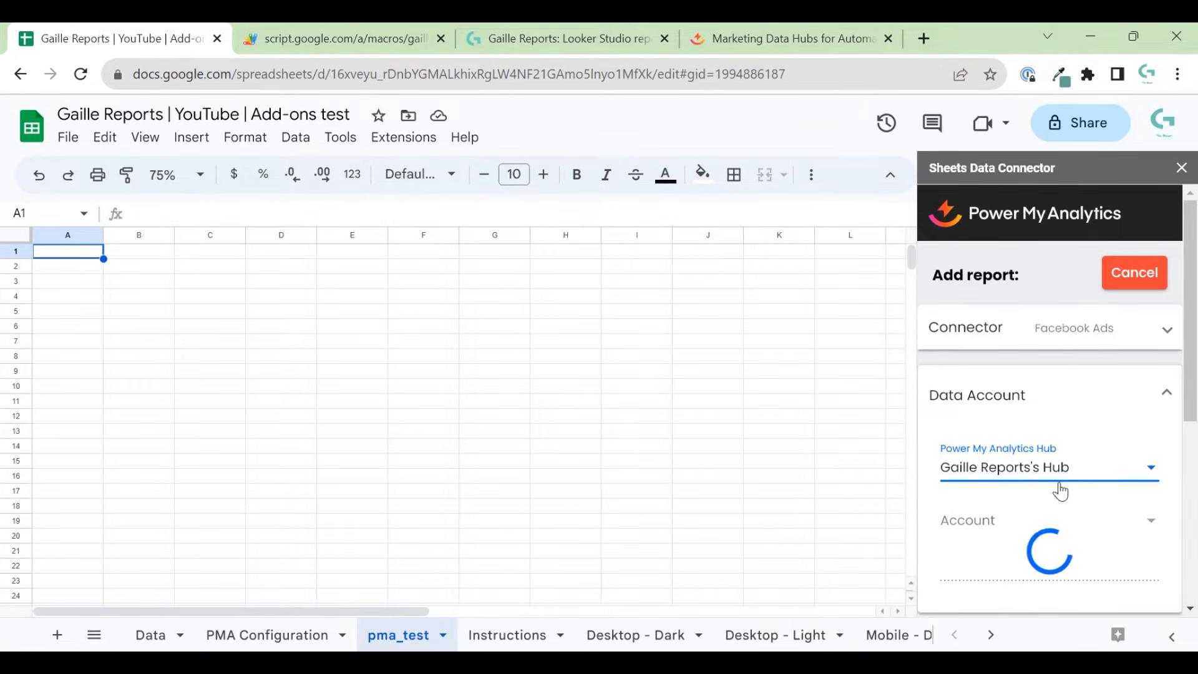
pyautogui.click(1059, 523)
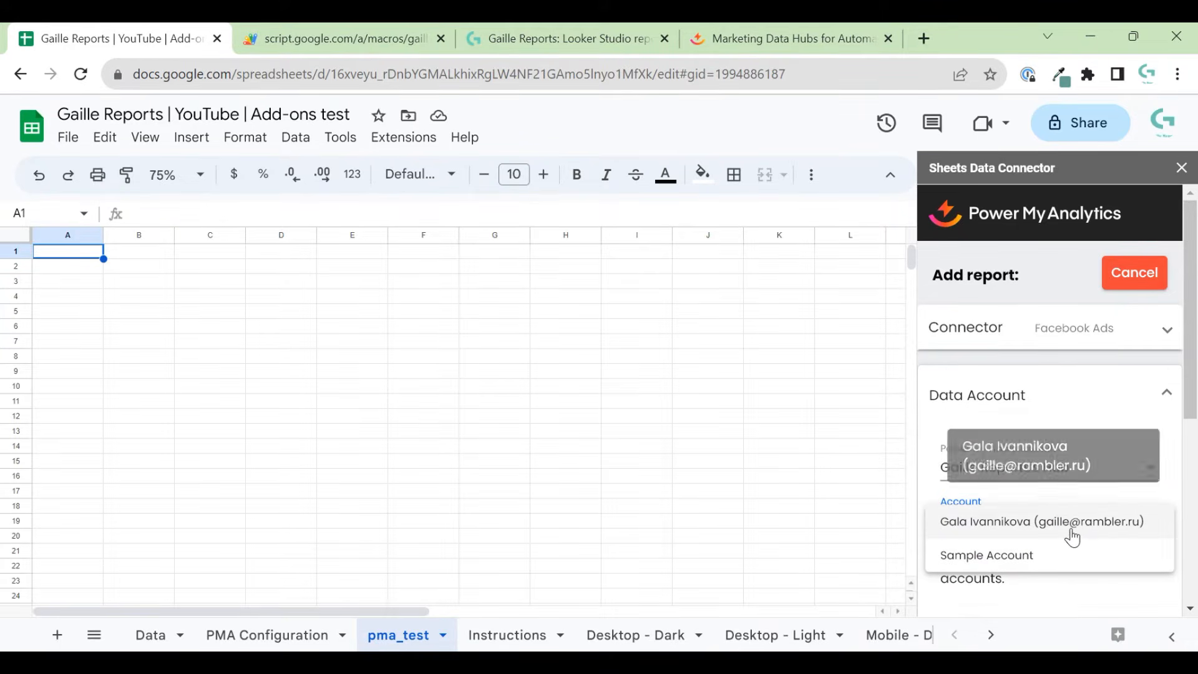
pyautogui.click(1023, 557)
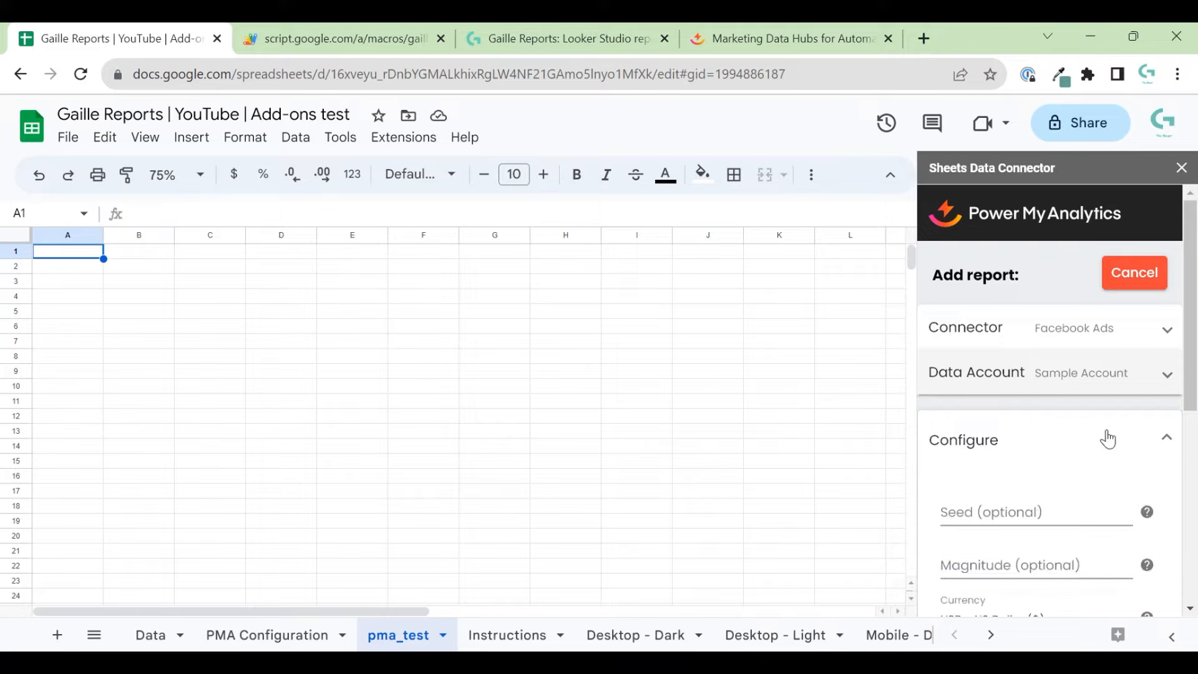
# Step: Apply the report configuration with USD - US Dollar ($) as currency, leaving the optional seed and magnitude empty
pyautogui.scroll(-4, 1173, 473)
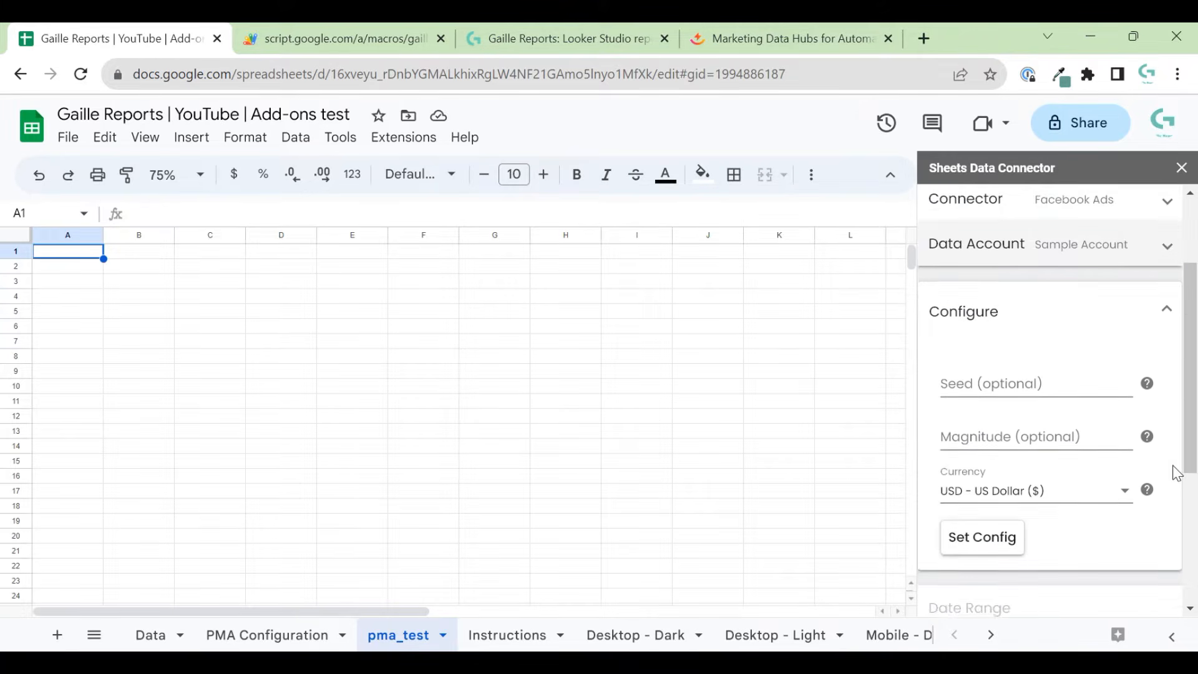
pyautogui.scroll(2, 1176, 473)
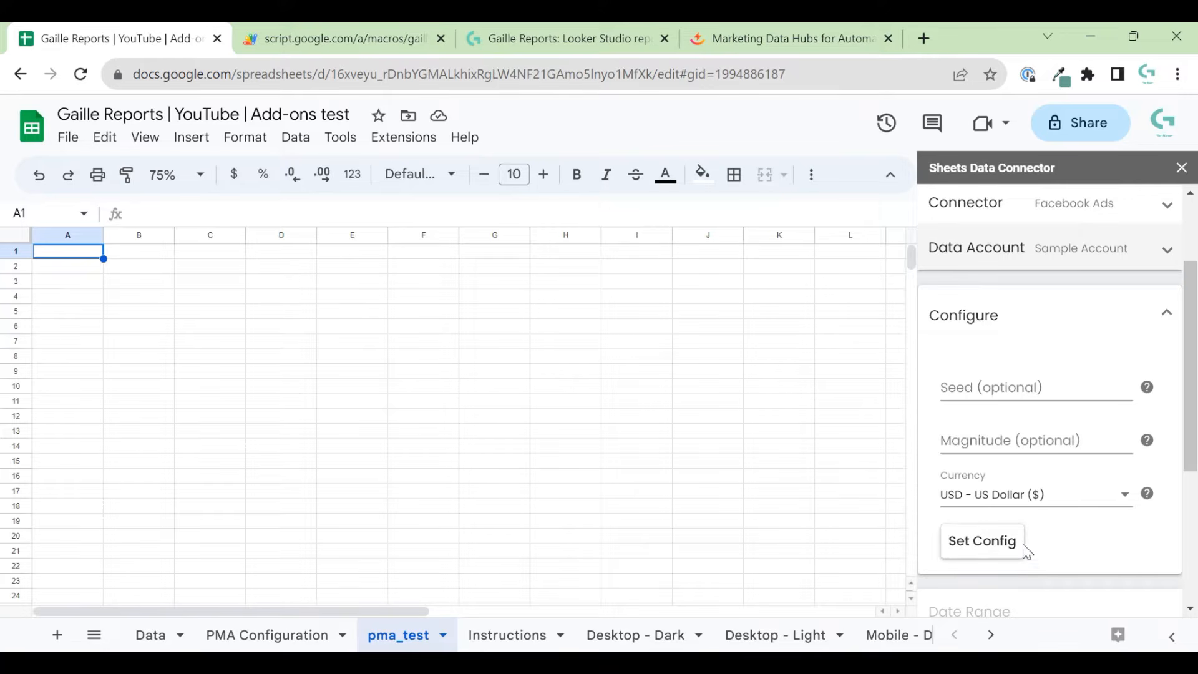
pyautogui.click(987, 541)
pyautogui.moveTo(1145, 388)
pyautogui.click(985, 541)
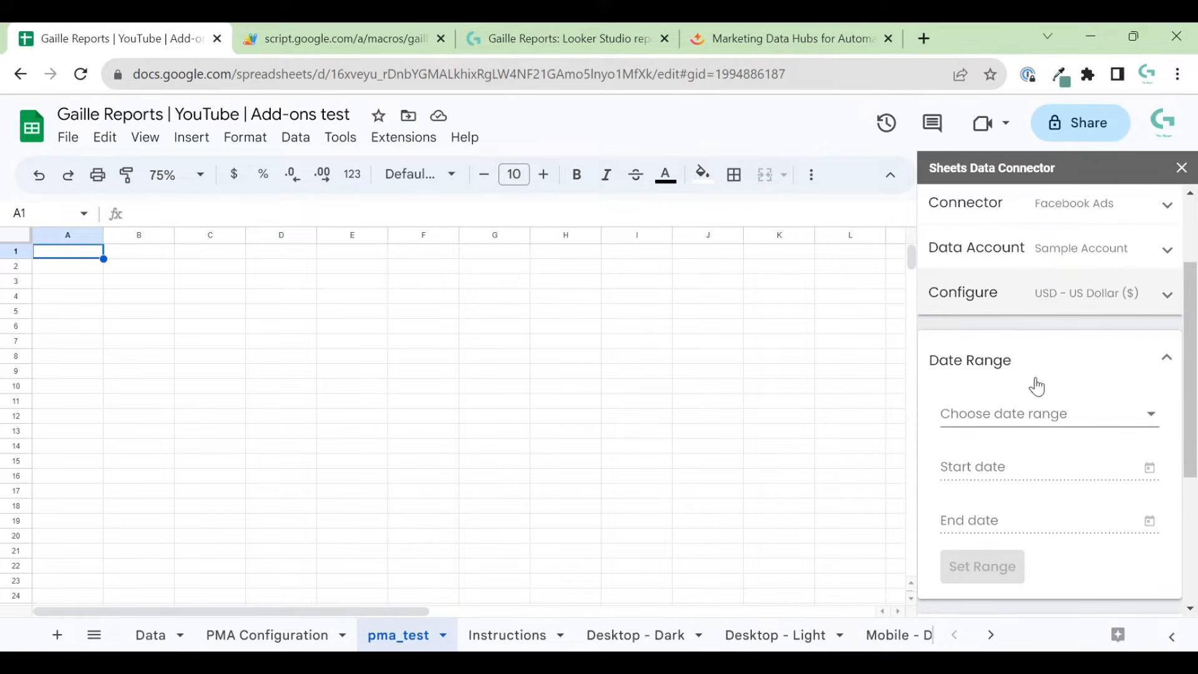
# Step: Examine the date range choices offered for the report, from custom ranges to the day and week presets
pyautogui.click(1042, 416)
pyautogui.scroll(-2, 1017, 349)
pyautogui.scroll(-2, 1010, 293)
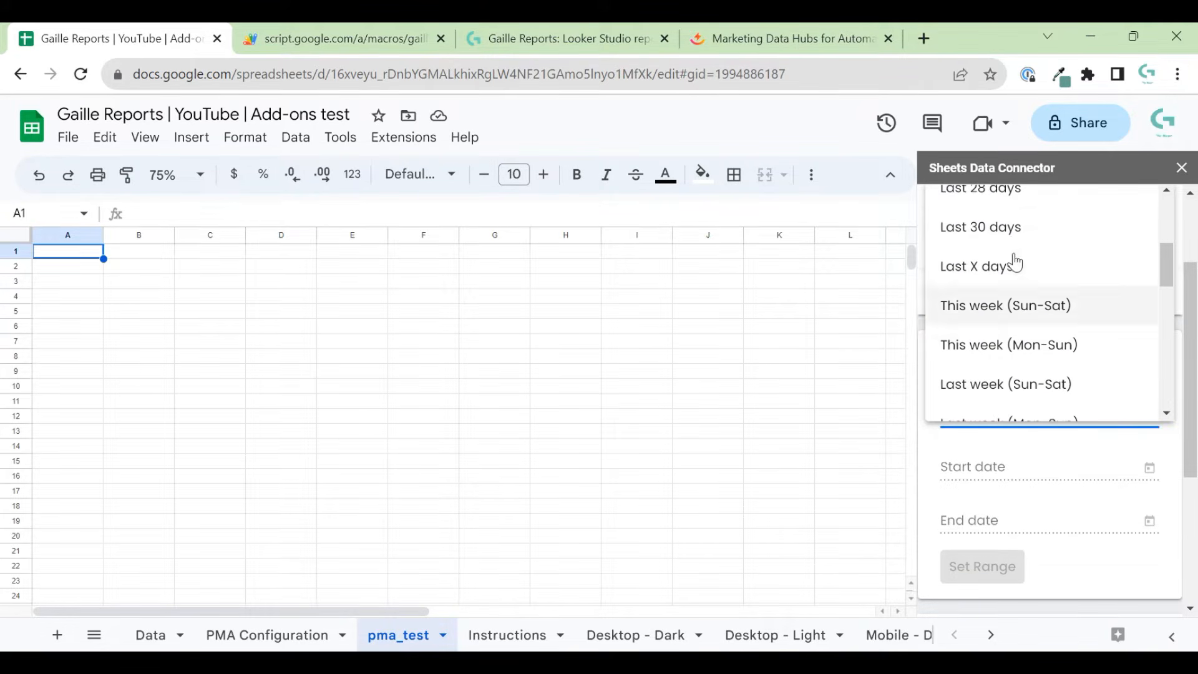
pyautogui.scroll(2, 1023, 238)
pyautogui.scroll(2, 1031, 316)
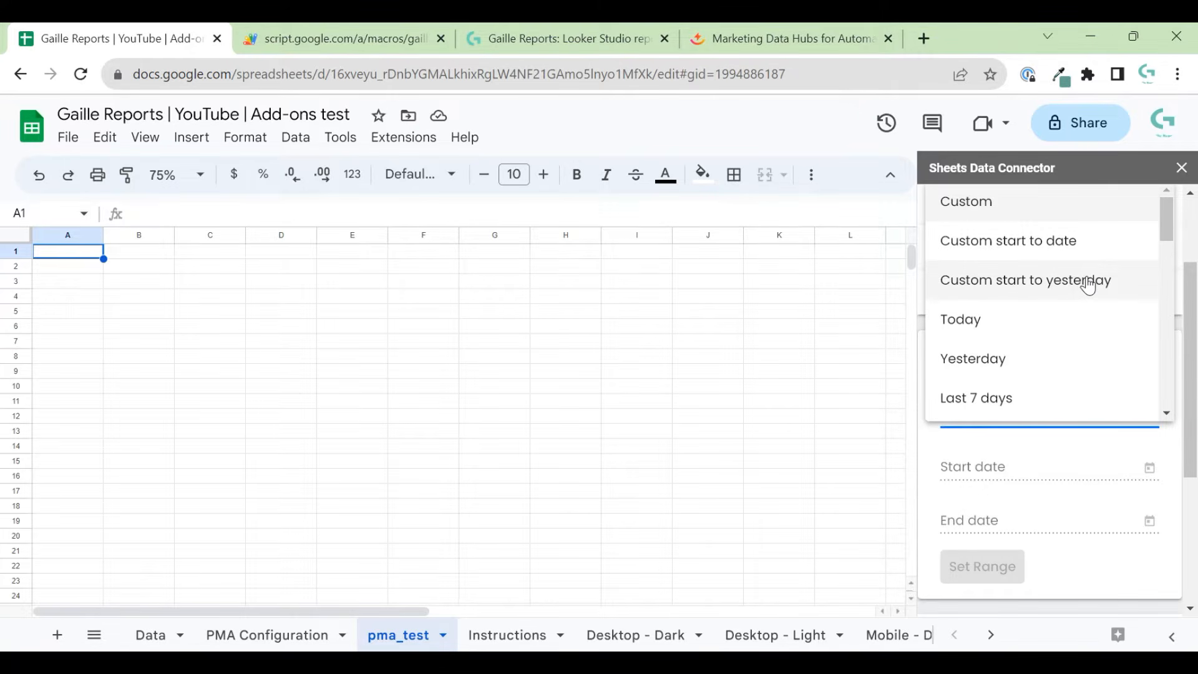
pyautogui.scroll(-12, 1088, 287)
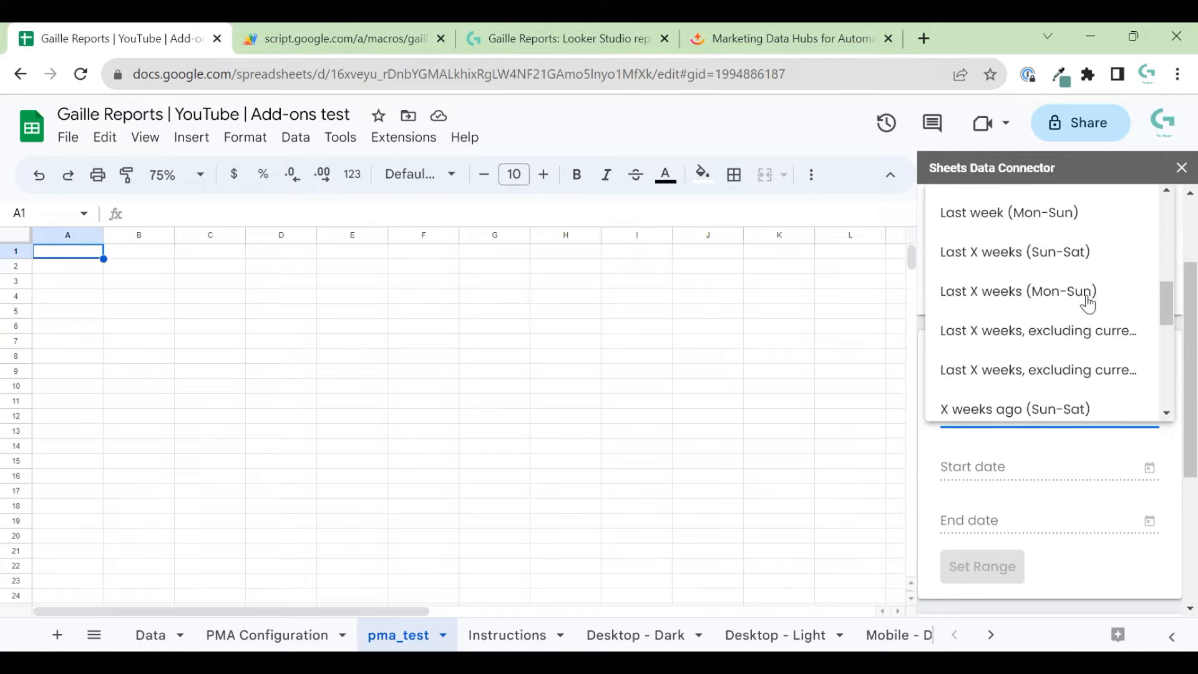
pyautogui.scroll(8, 1090, 312)
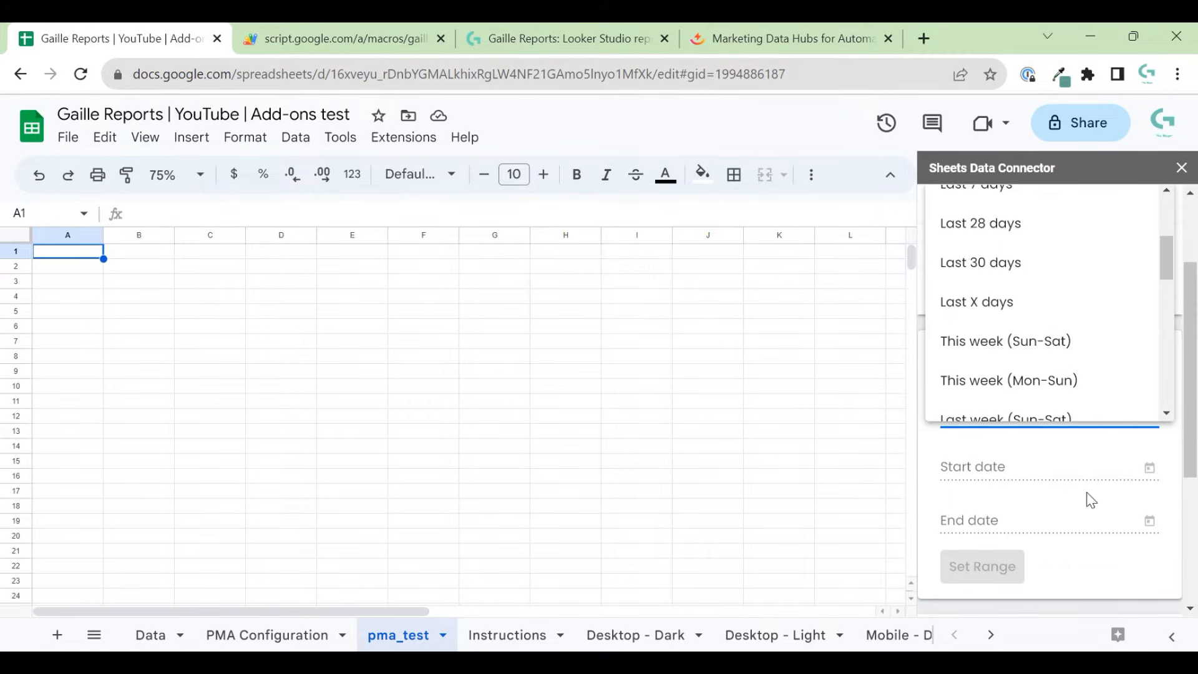
pyautogui.click(1132, 561)
# Step: Set the report's date range to Last 28 days without including today
pyautogui.click(1043, 411)
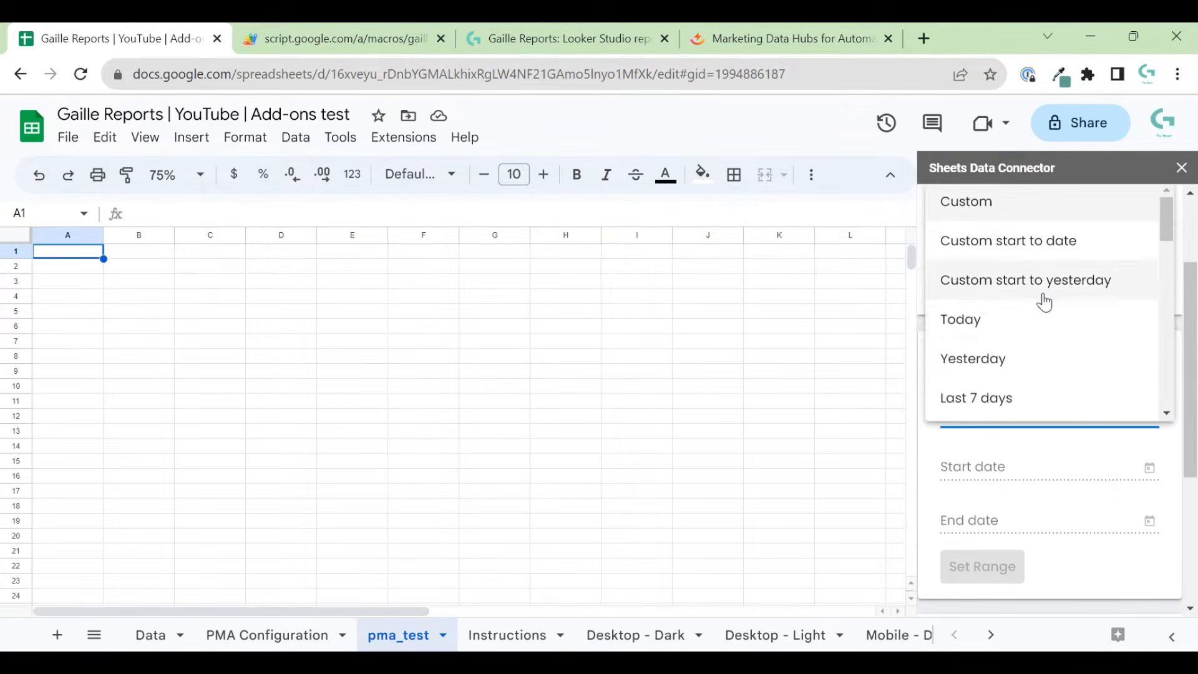
pyautogui.scroll(2, 1048, 302)
pyautogui.scroll(-2, 1059, 469)
pyautogui.scroll(-2, 1059, 469)
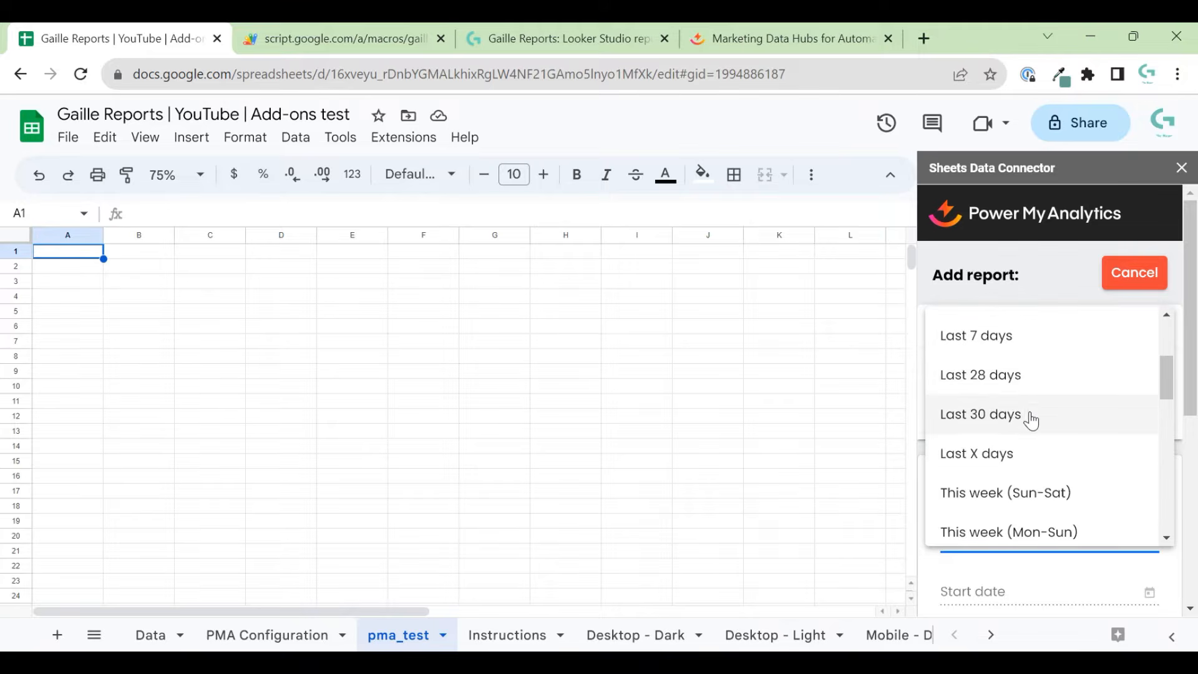
pyautogui.click(1029, 374)
pyautogui.scroll(-3, 1074, 469)
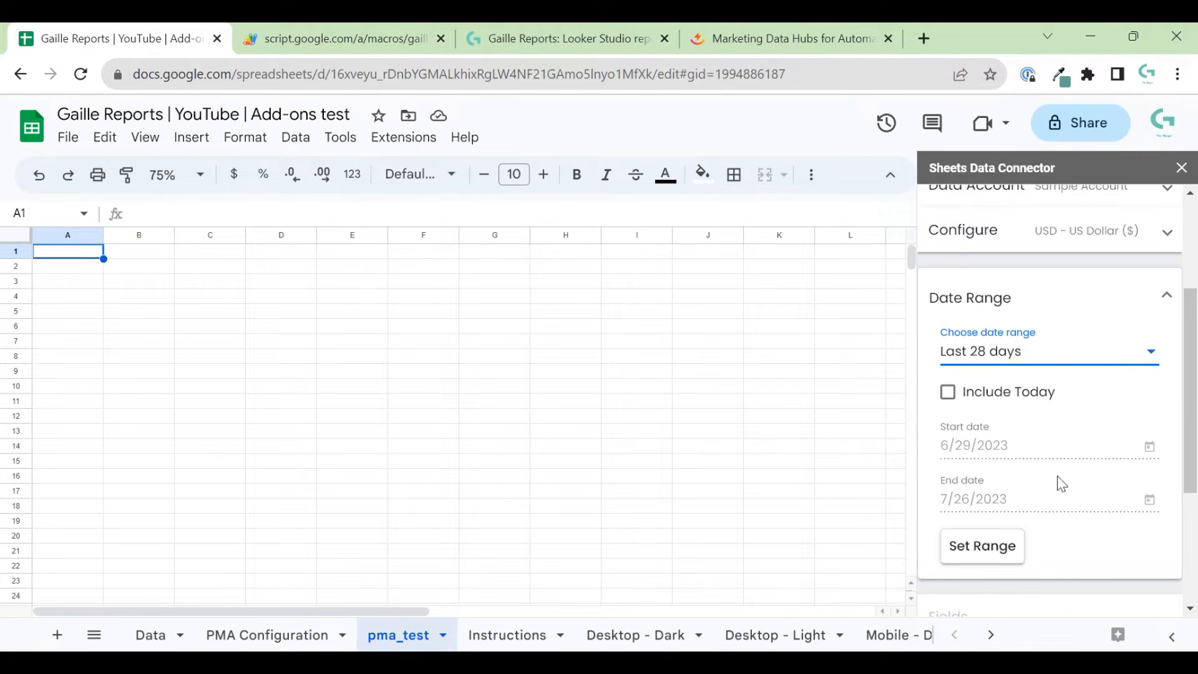
pyautogui.click(971, 551)
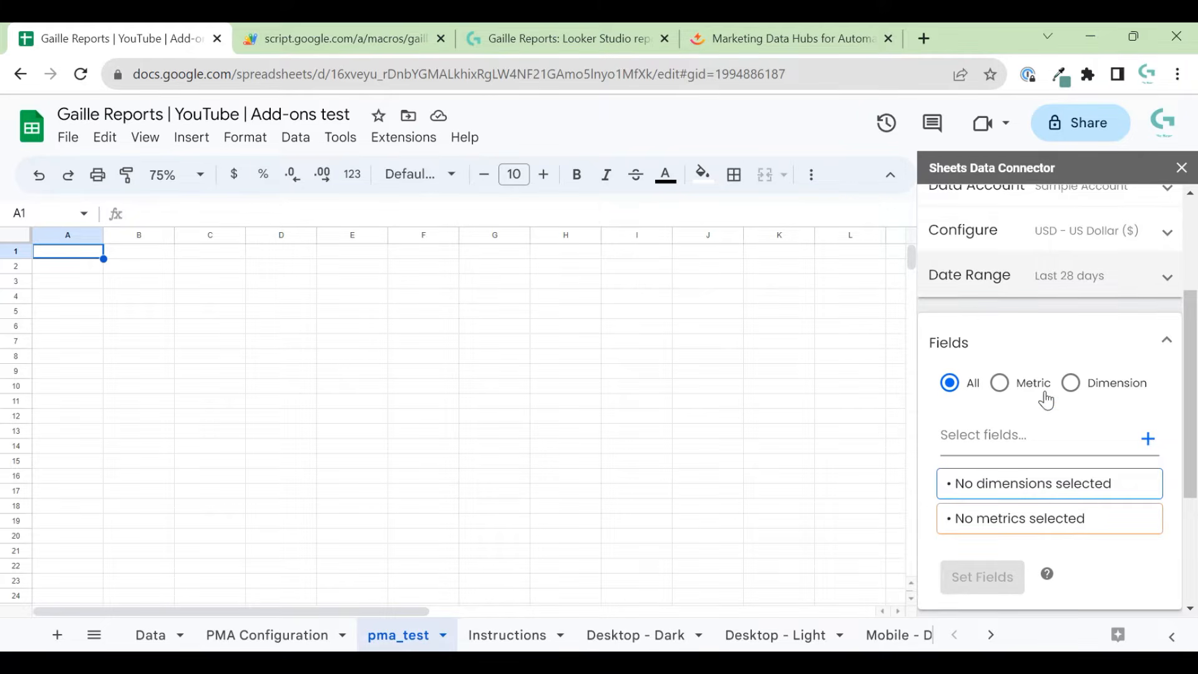
# Step: Add Date as the dimension in the report's fields
pyautogui.scroll(-1, 1044, 396)
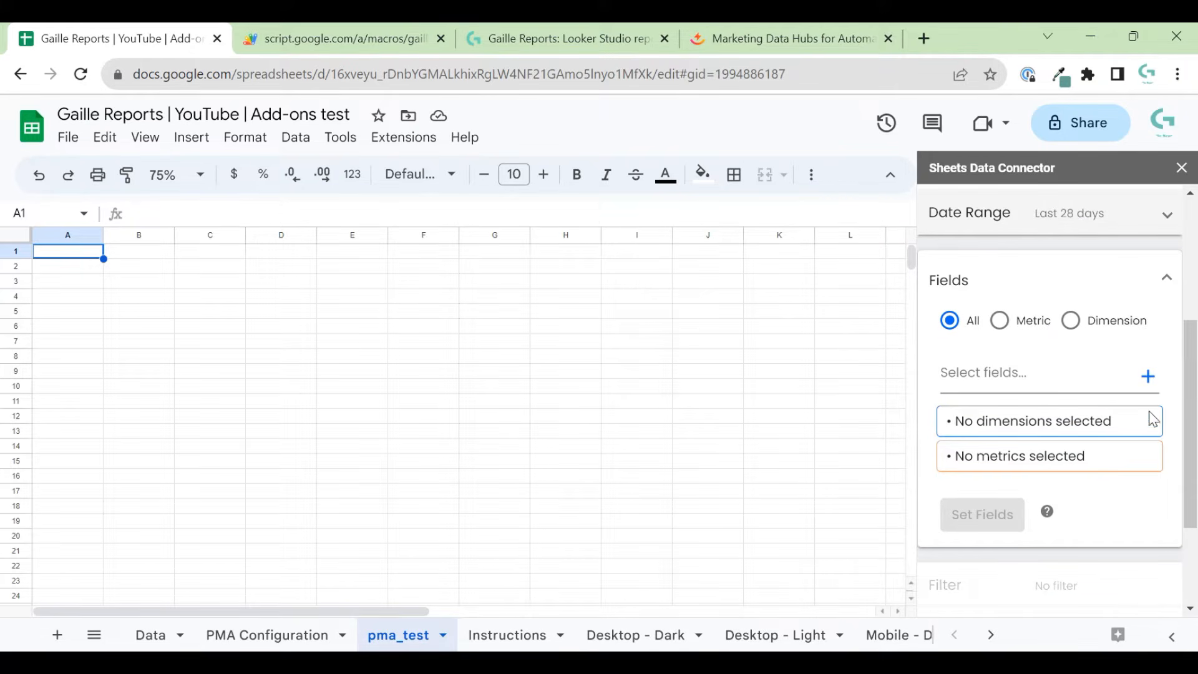
pyautogui.scroll(-2, 1104, 454)
pyautogui.scroll(1, 1105, 453)
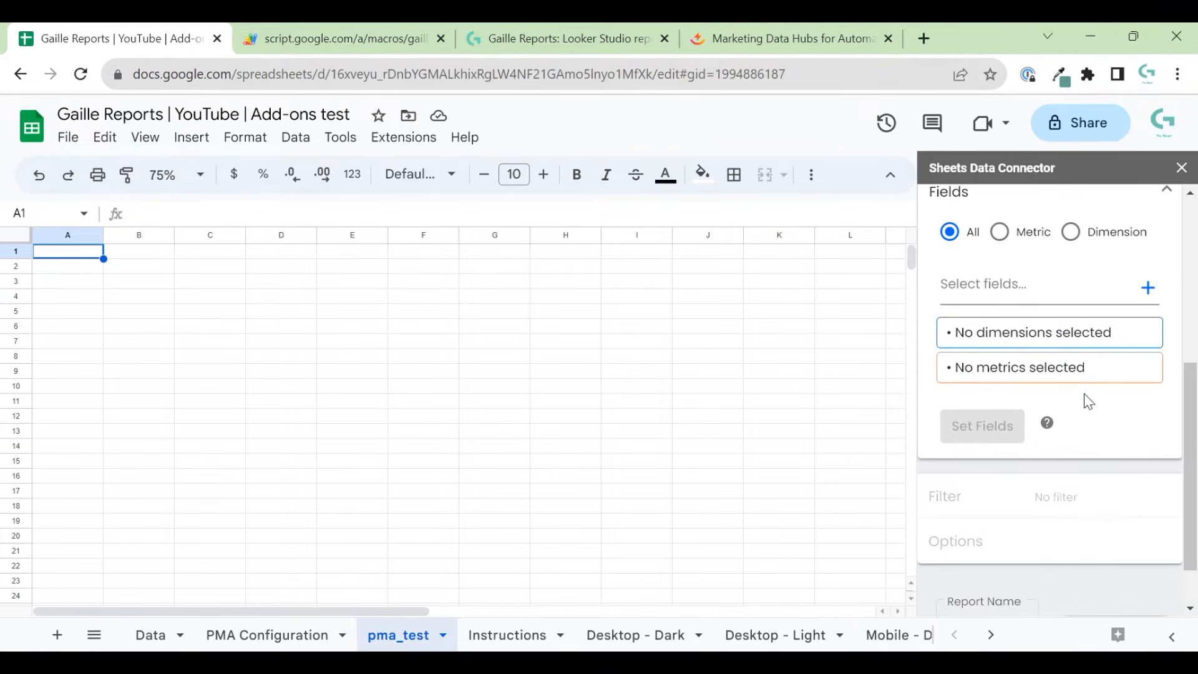
pyautogui.click(1018, 286)
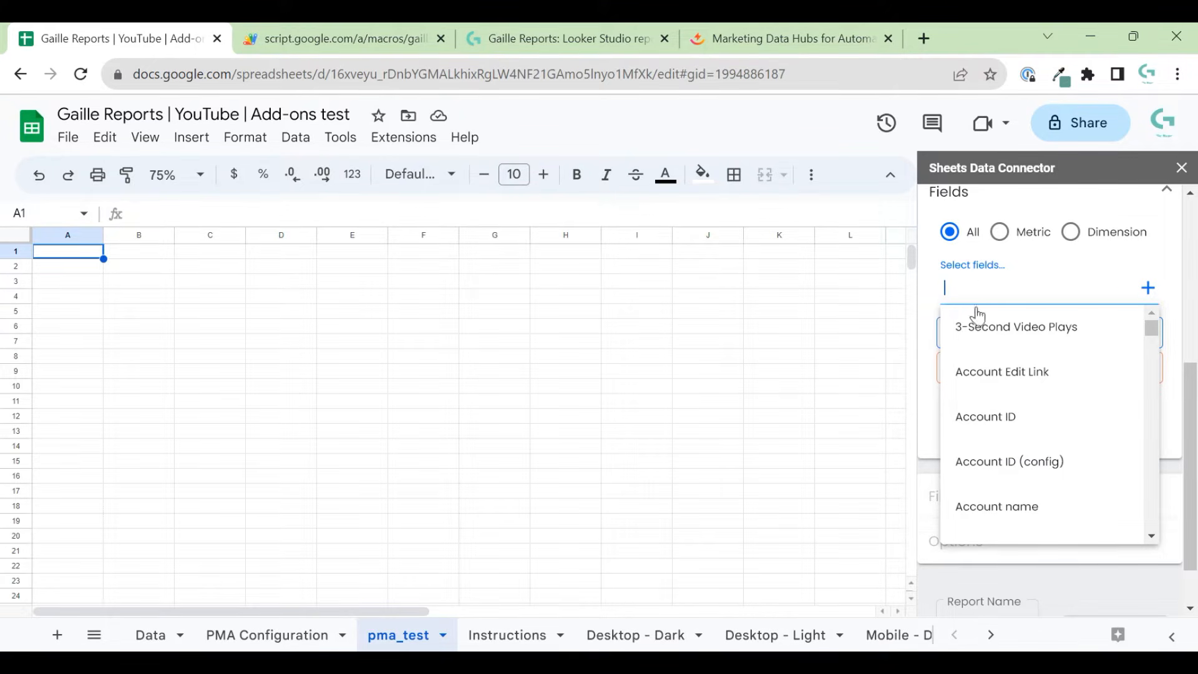
pyautogui.write('date')
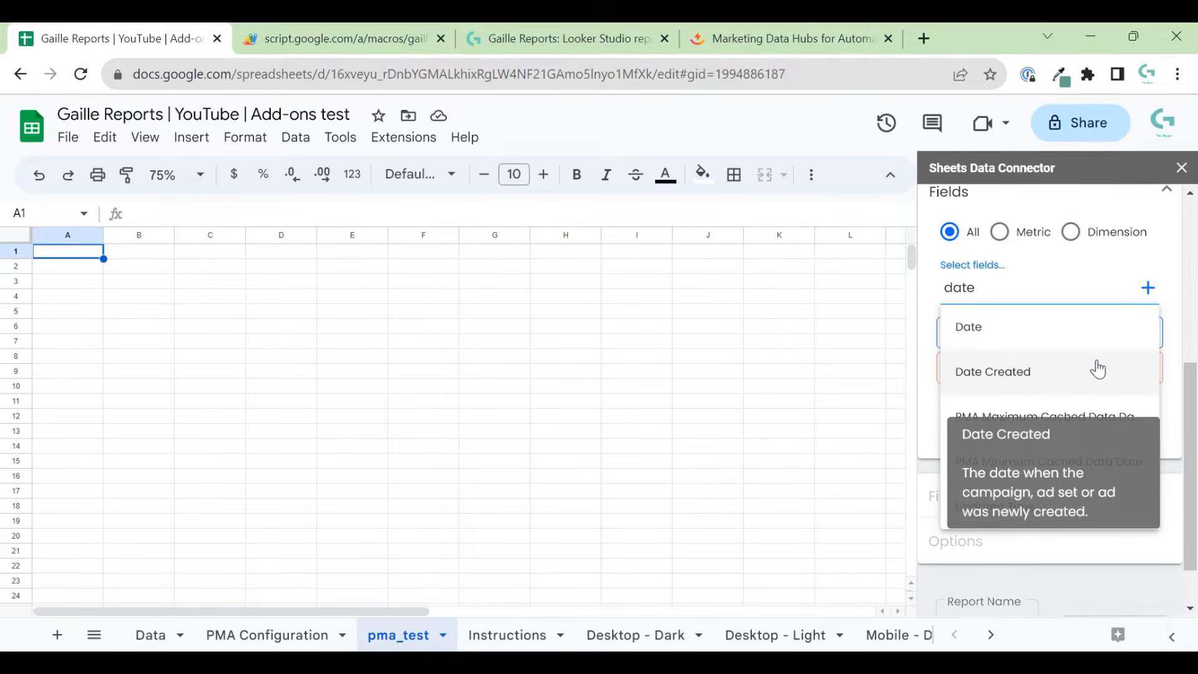
pyautogui.click(1048, 332)
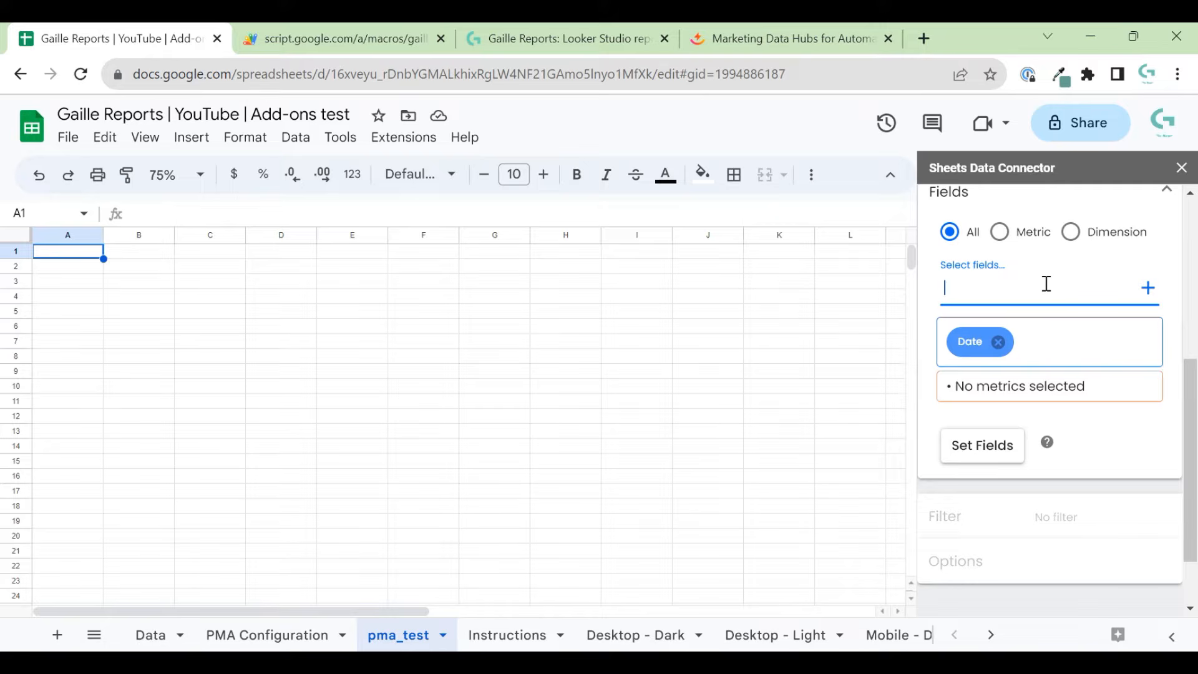
pyautogui.write('cost')
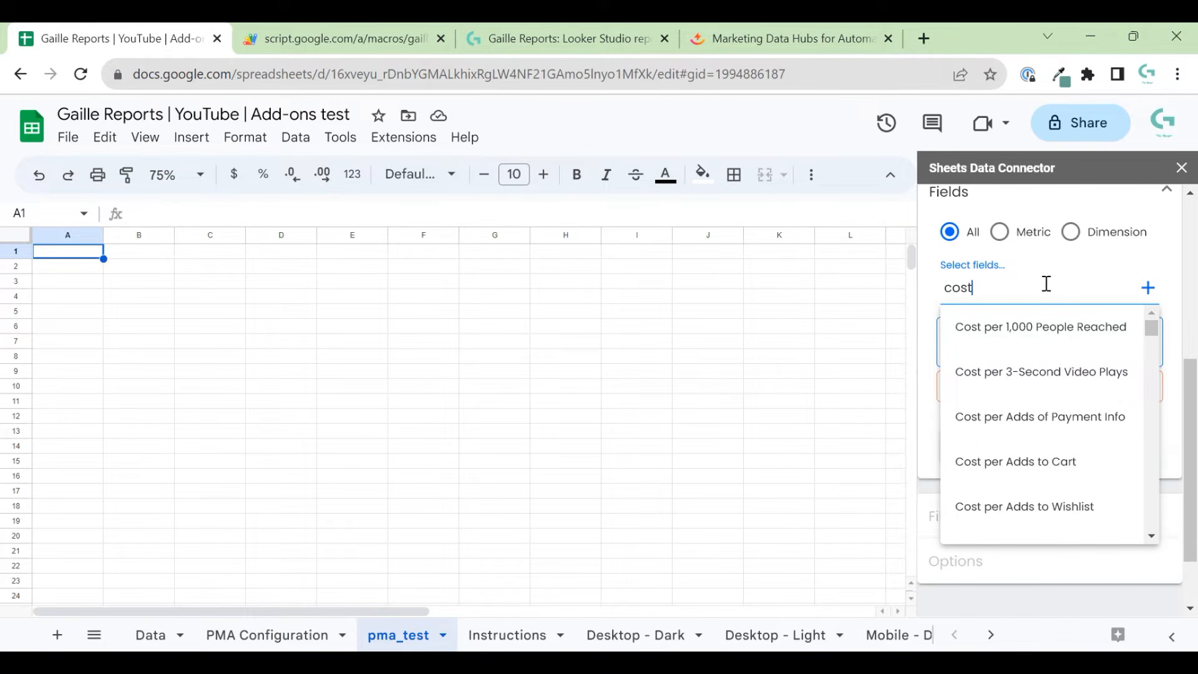
pyautogui.press('BackSpace')
pyautogui.press('BackSpace')
pyautogui.press('BackSpace')
pyautogui.press('BackSpace')
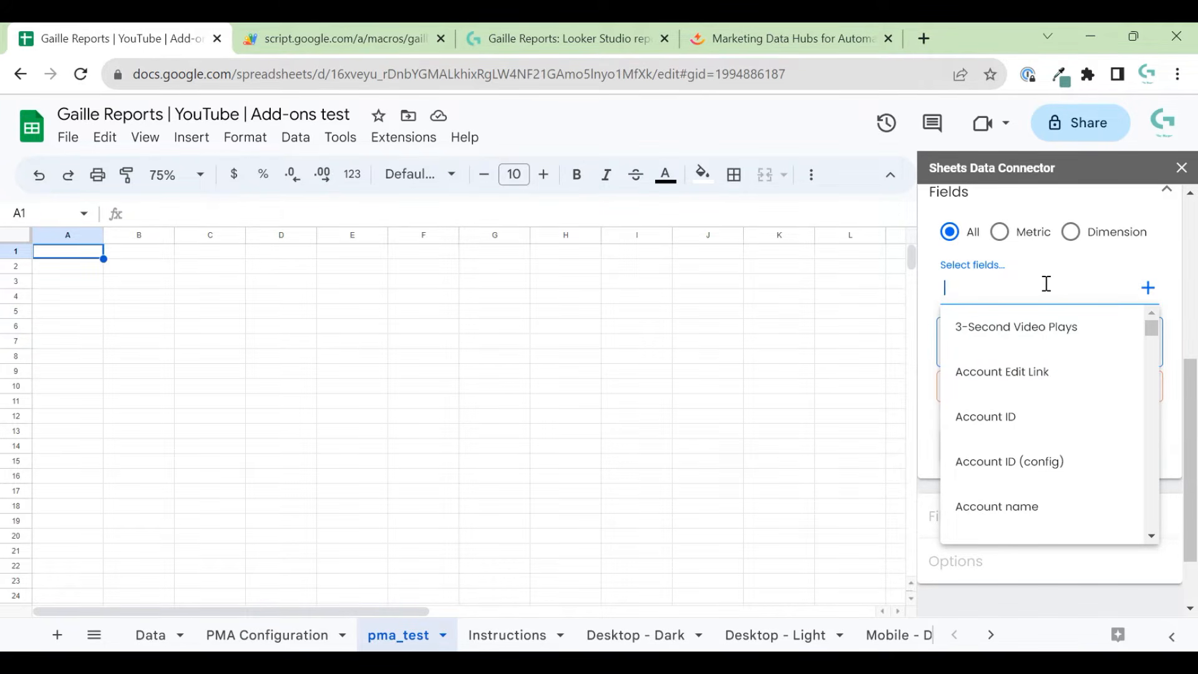
pyautogui.write('am')
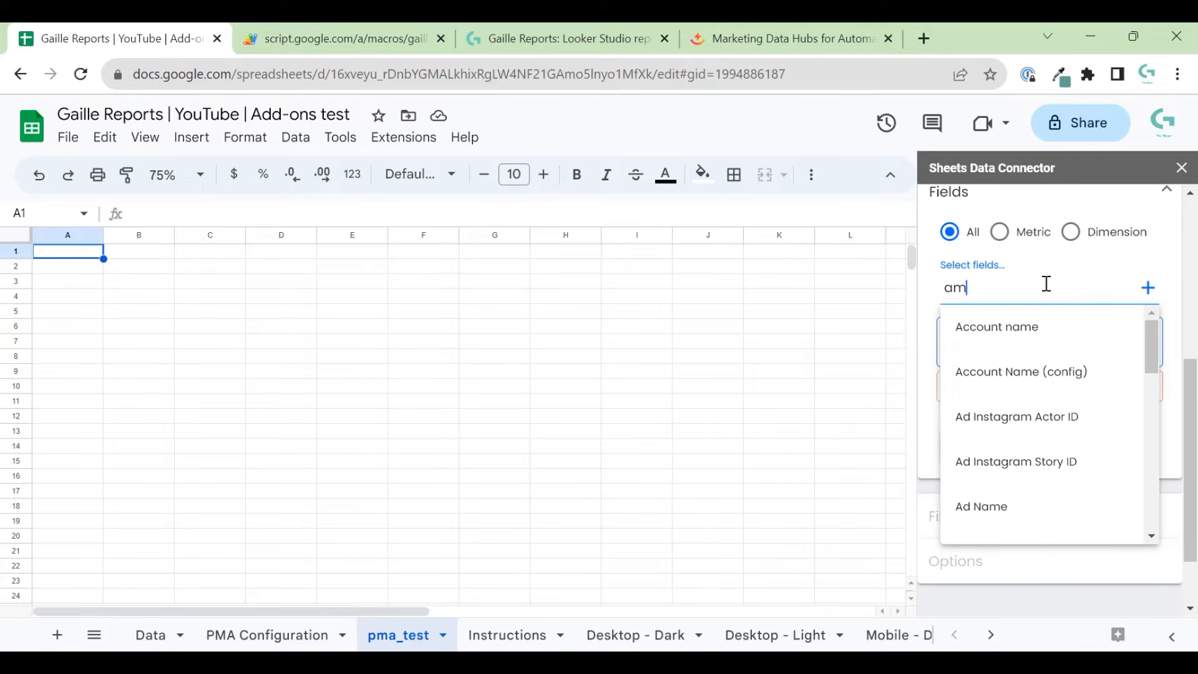
pyautogui.press('BackSpace')
pyautogui.press('BackSpace')
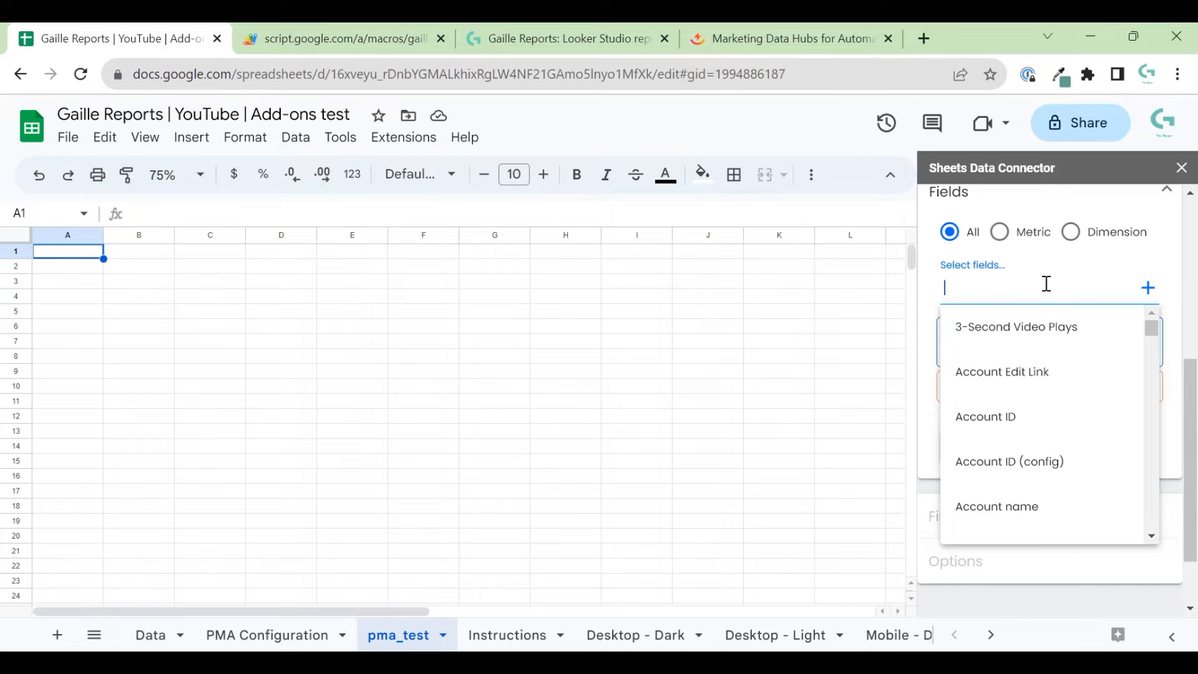
# Step: Add the Amount Spent and Reach metrics to the report's fields
pyautogui.write('amo')
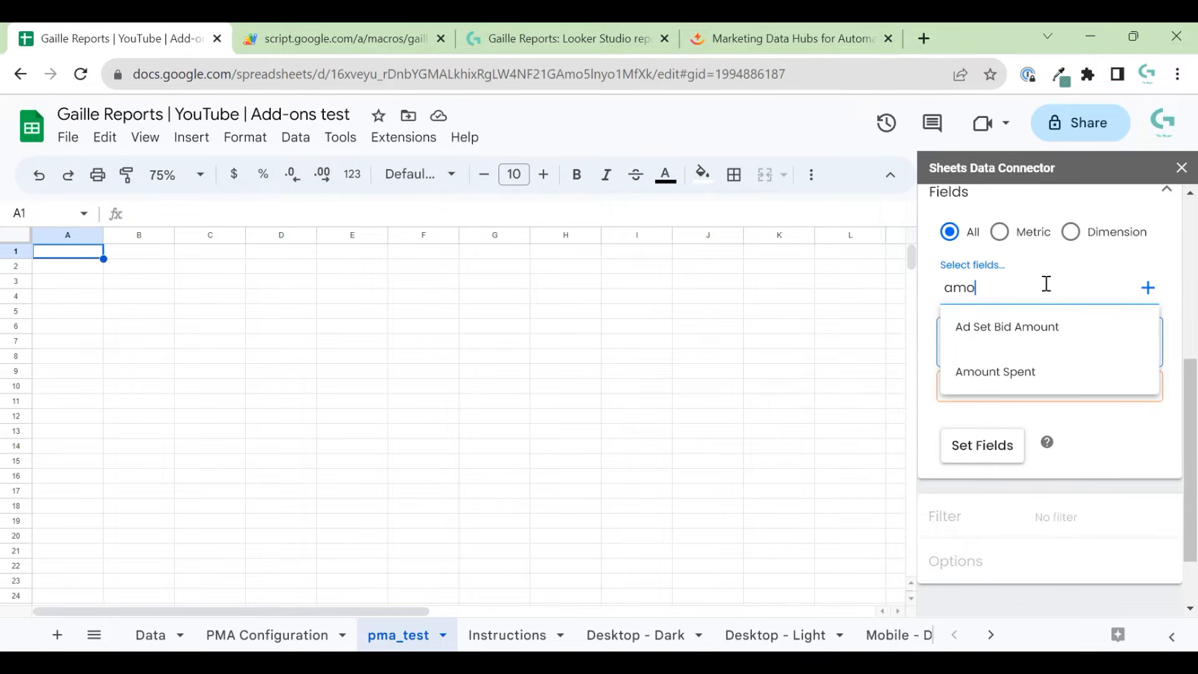
pyautogui.click(1037, 373)
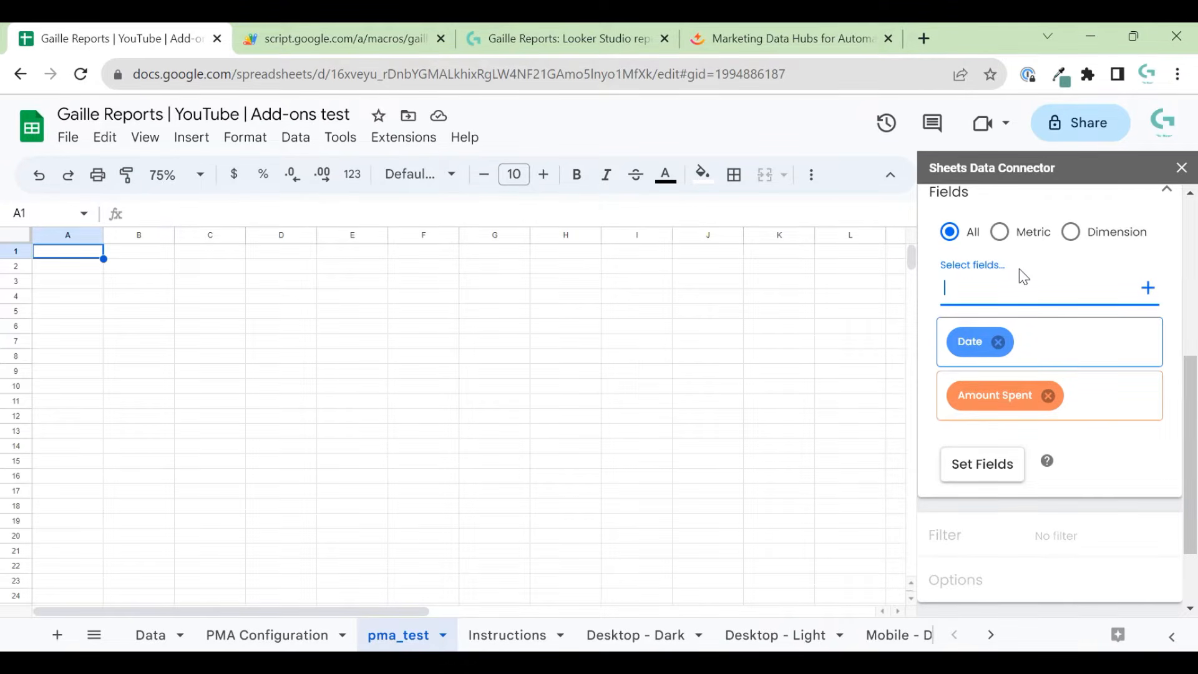
pyautogui.write('reach')
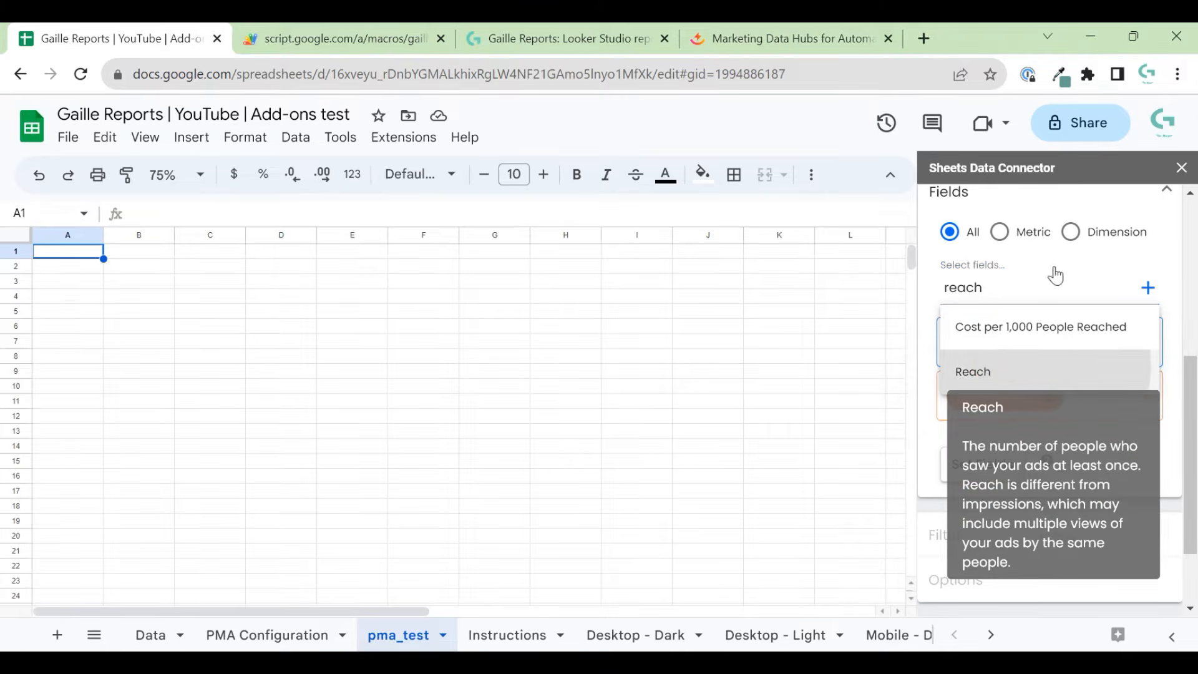
pyautogui.press('Return')
# Step: Find and add the Impressions metric to the report's fields
pyautogui.click(1016, 288)
pyautogui.write('impr')
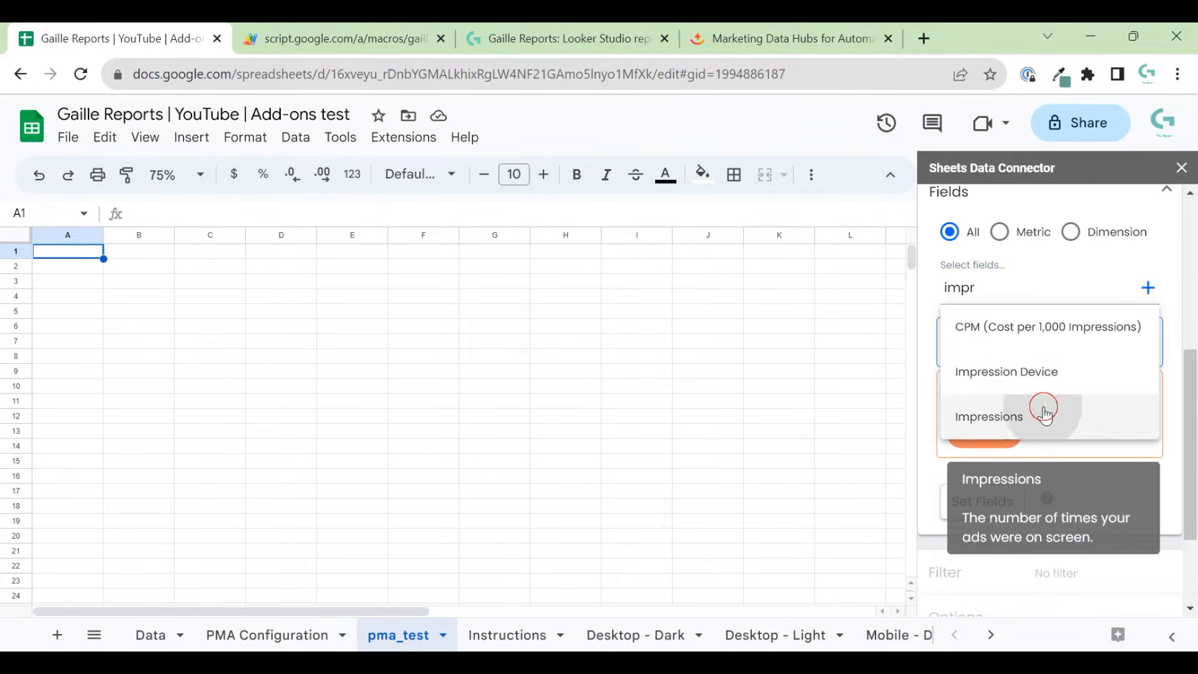
pyautogui.click(1042, 412)
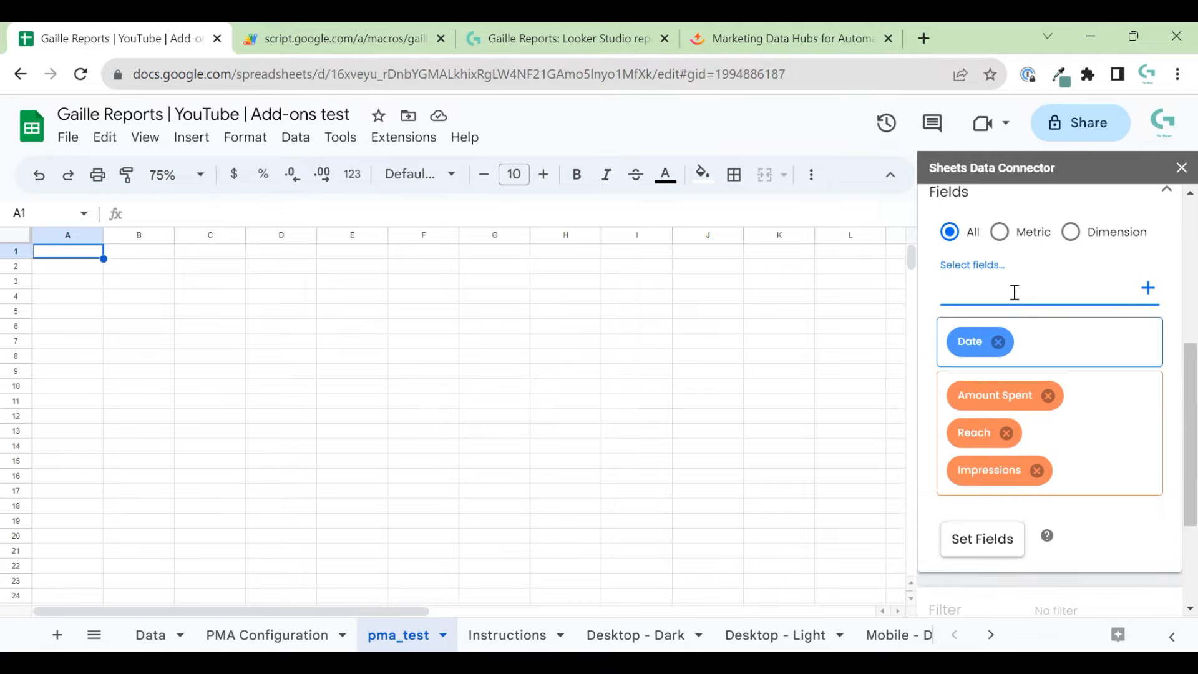
# Step: Search the available fields for clicks and examine the click metrics offered, from cost per click types to unique clicks
pyautogui.write('cli')
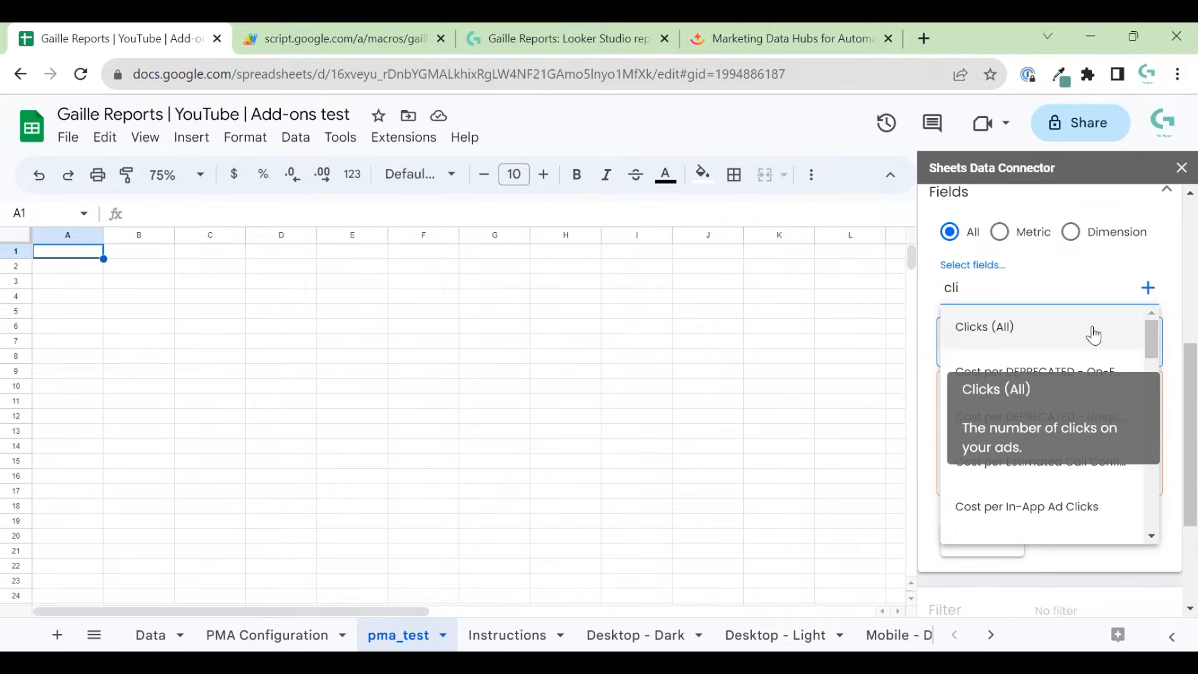
pyautogui.write('cks')
pyautogui.scroll(-3, 1133, 442)
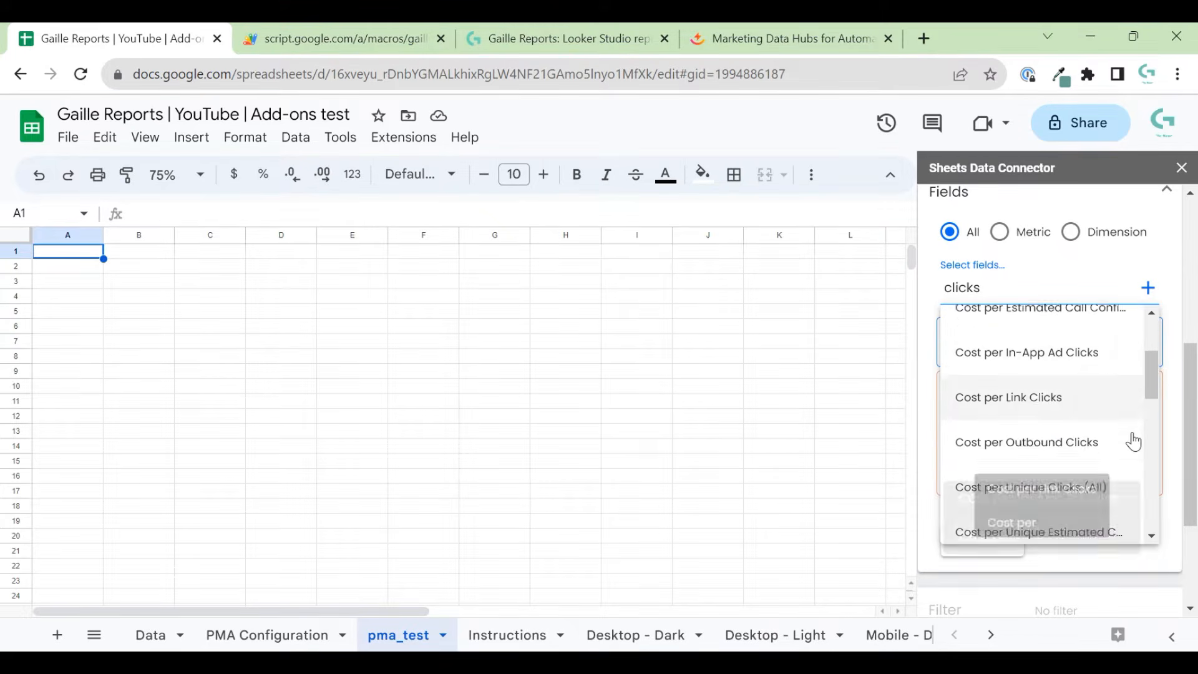
pyautogui.scroll(-2, 1133, 442)
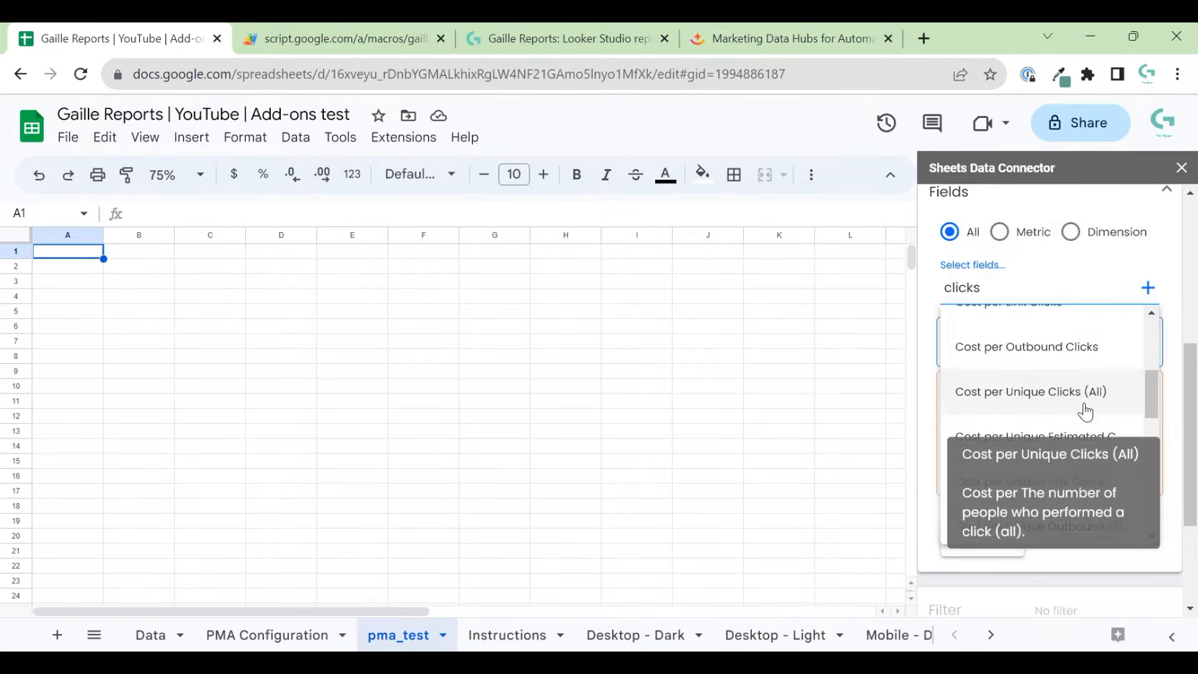
pyautogui.scroll(-3, 1087, 449)
pyautogui.scroll(-2, 1171, 357)
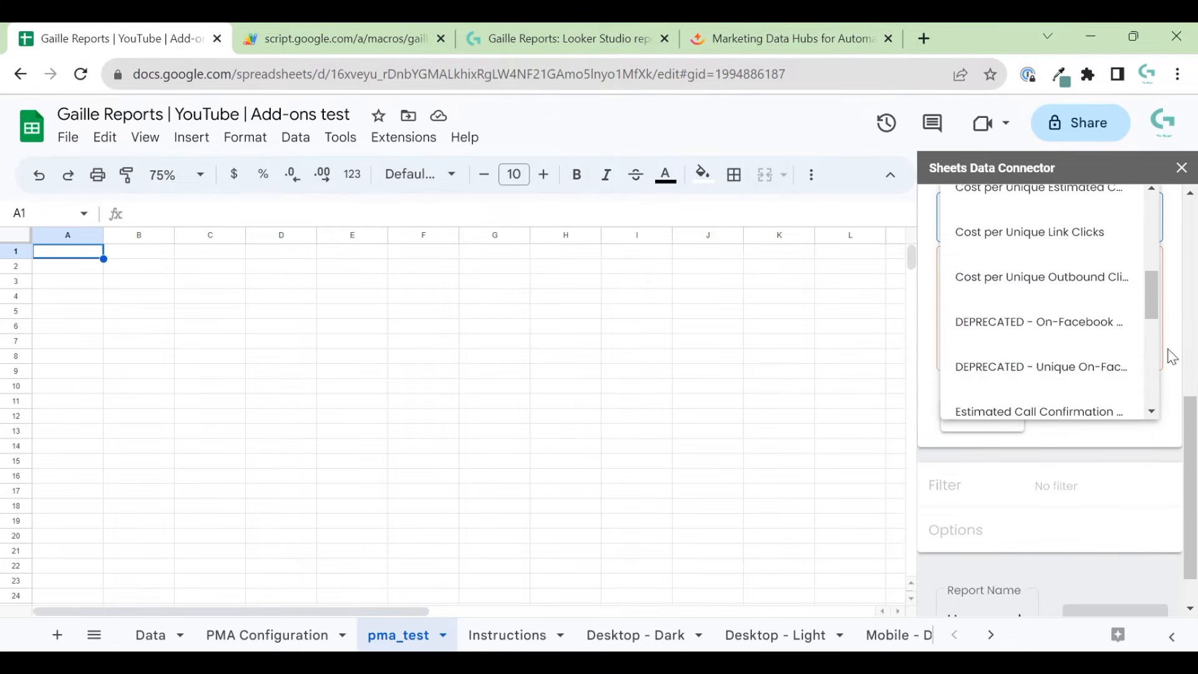
pyautogui.scroll(-3, 1133, 374)
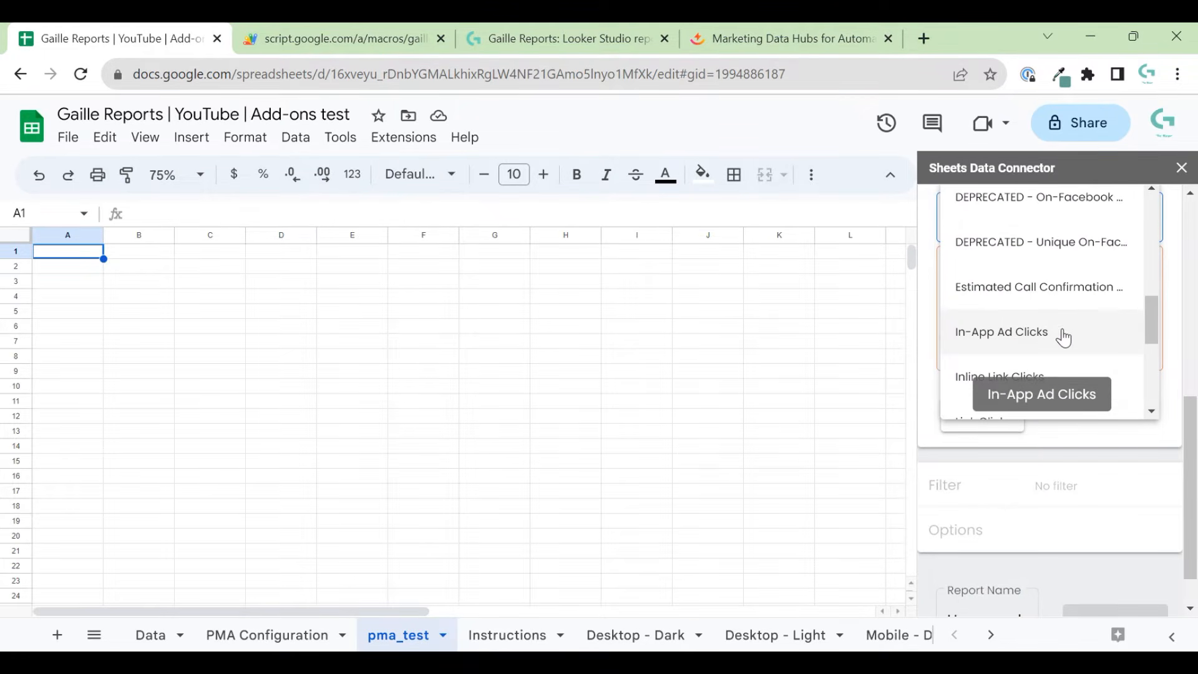
pyautogui.scroll(-1, 1091, 350)
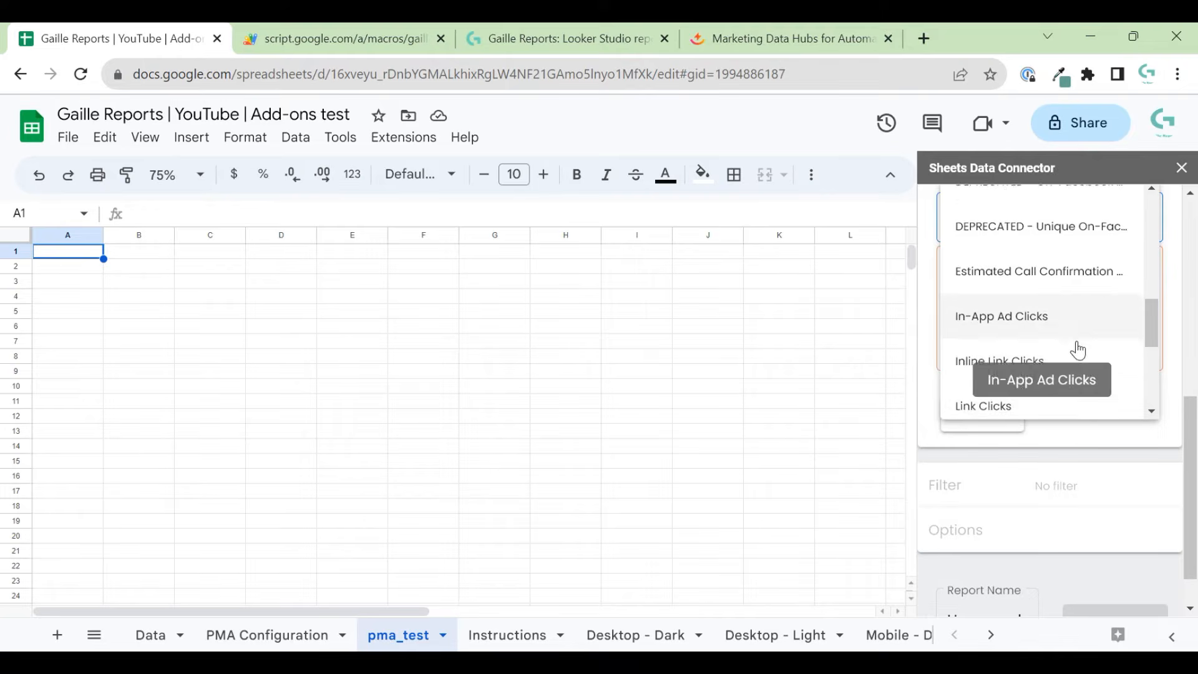
pyautogui.scroll(-2, 1070, 330)
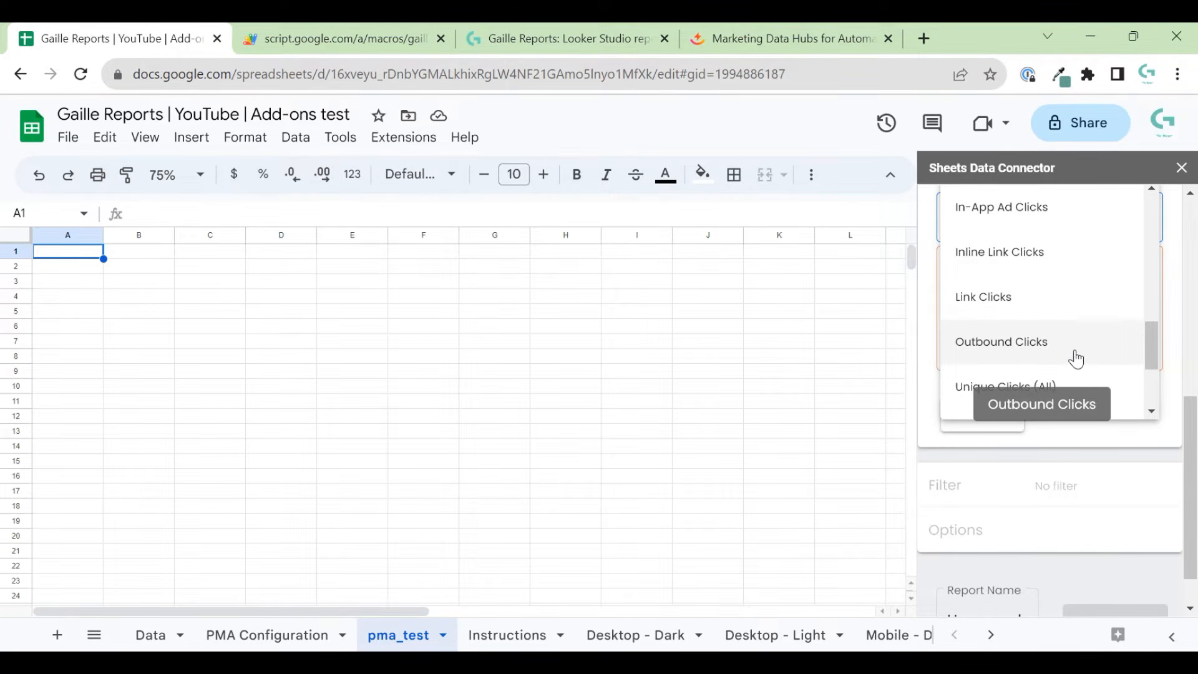
pyautogui.scroll(-2, 1105, 374)
pyautogui.scroll(1, 1103, 329)
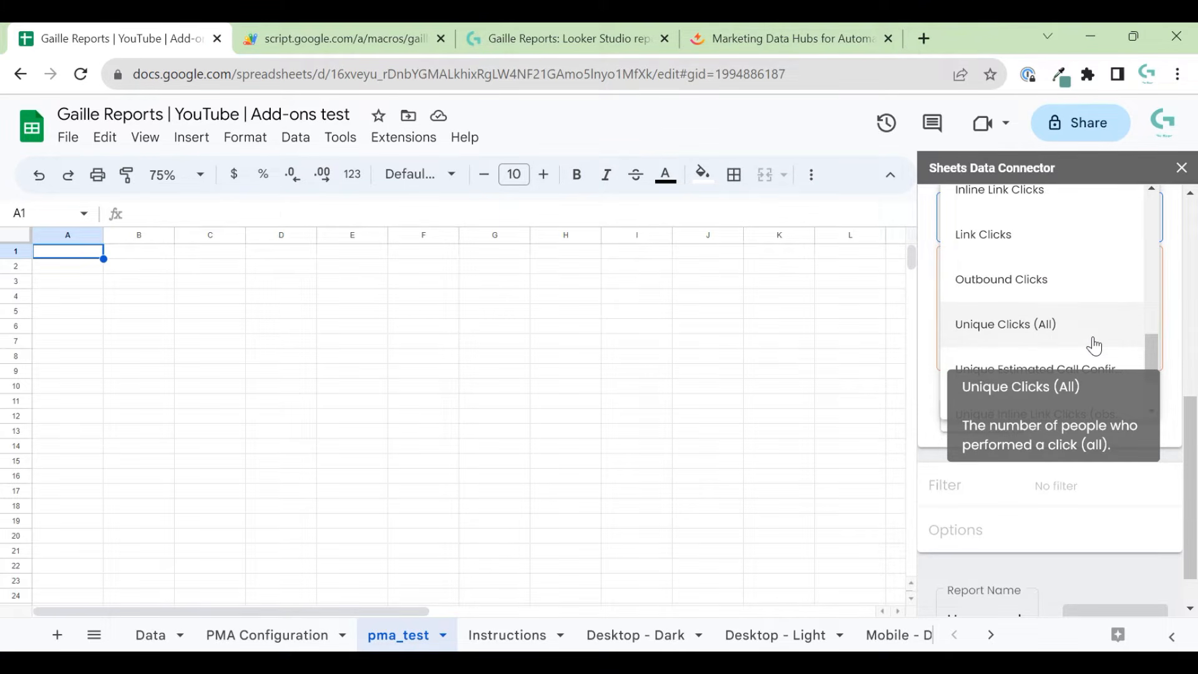
pyautogui.scroll(6, 1094, 345)
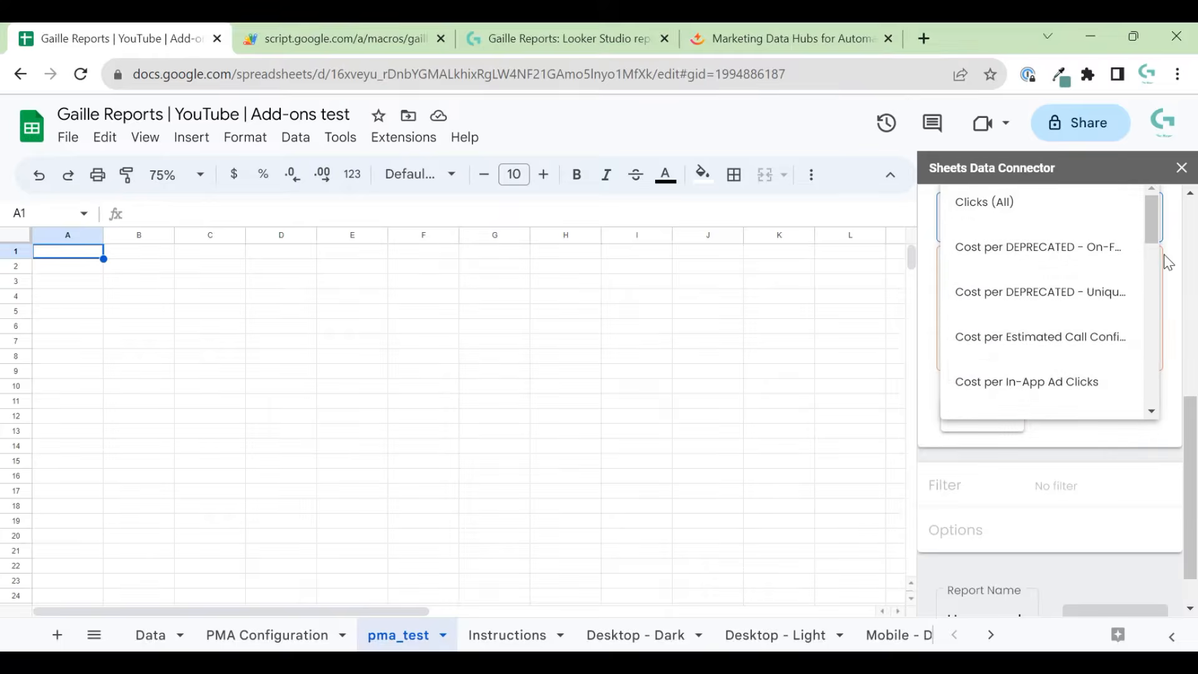
pyautogui.scroll(2, 1168, 262)
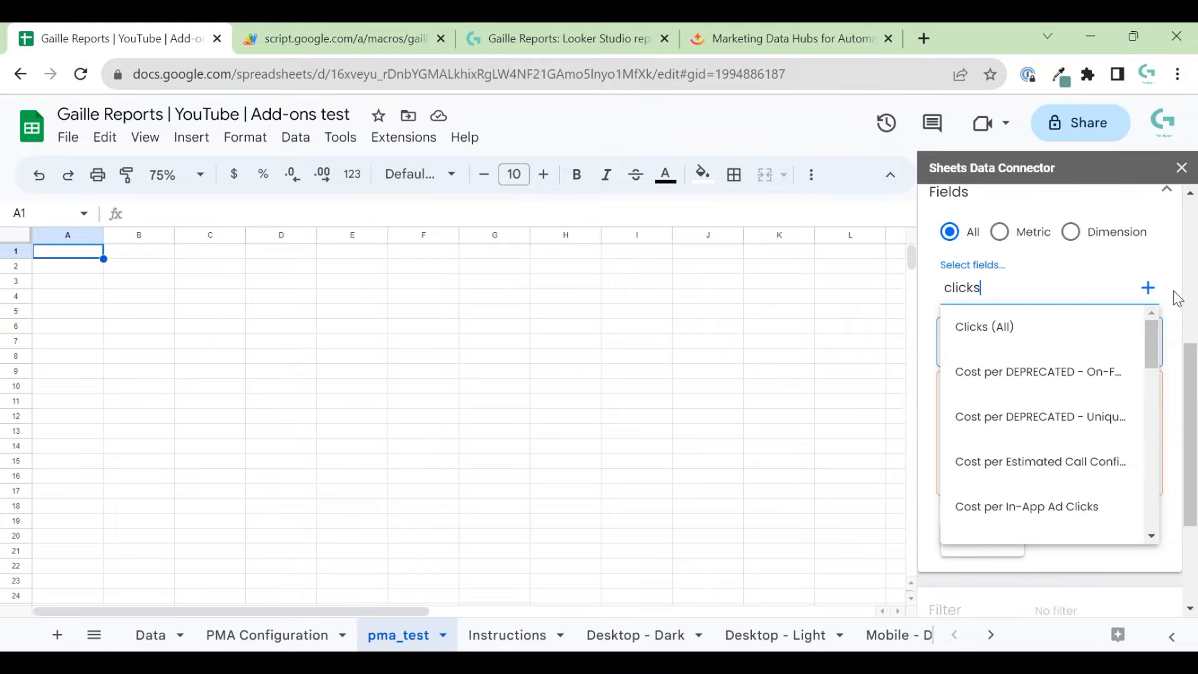
# Step: Add the Clicks (All) and CTR (All) metrics to the report's fields
pyautogui.click(1039, 337)
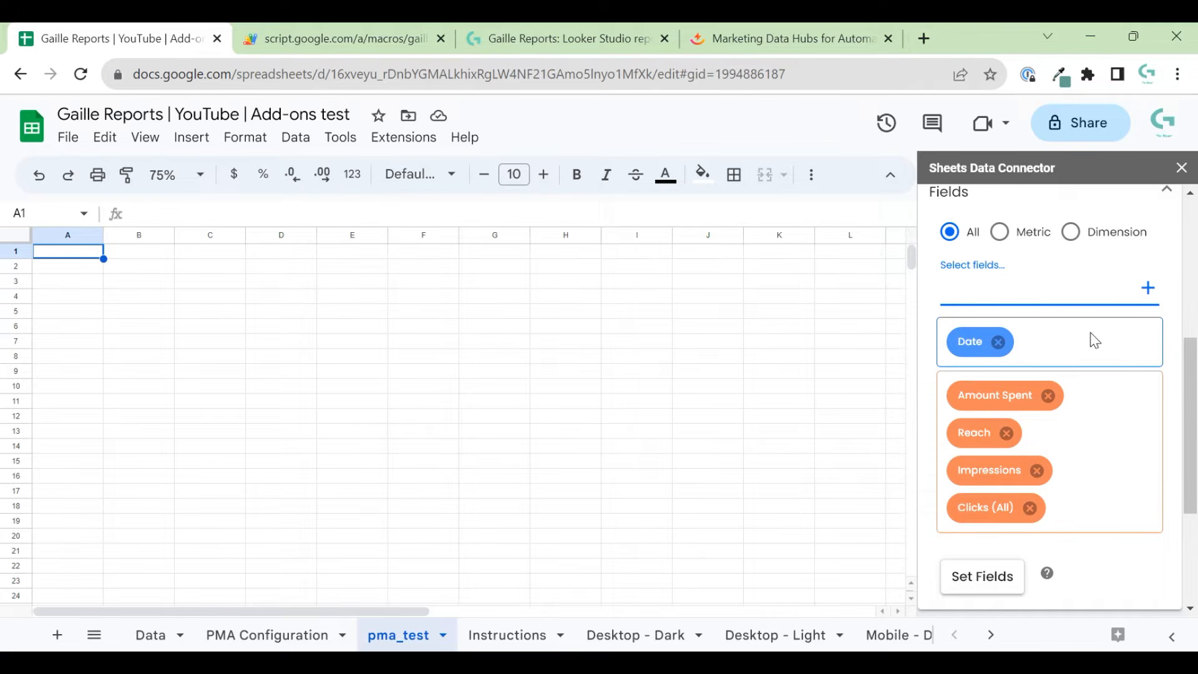
pyautogui.write('ctr')
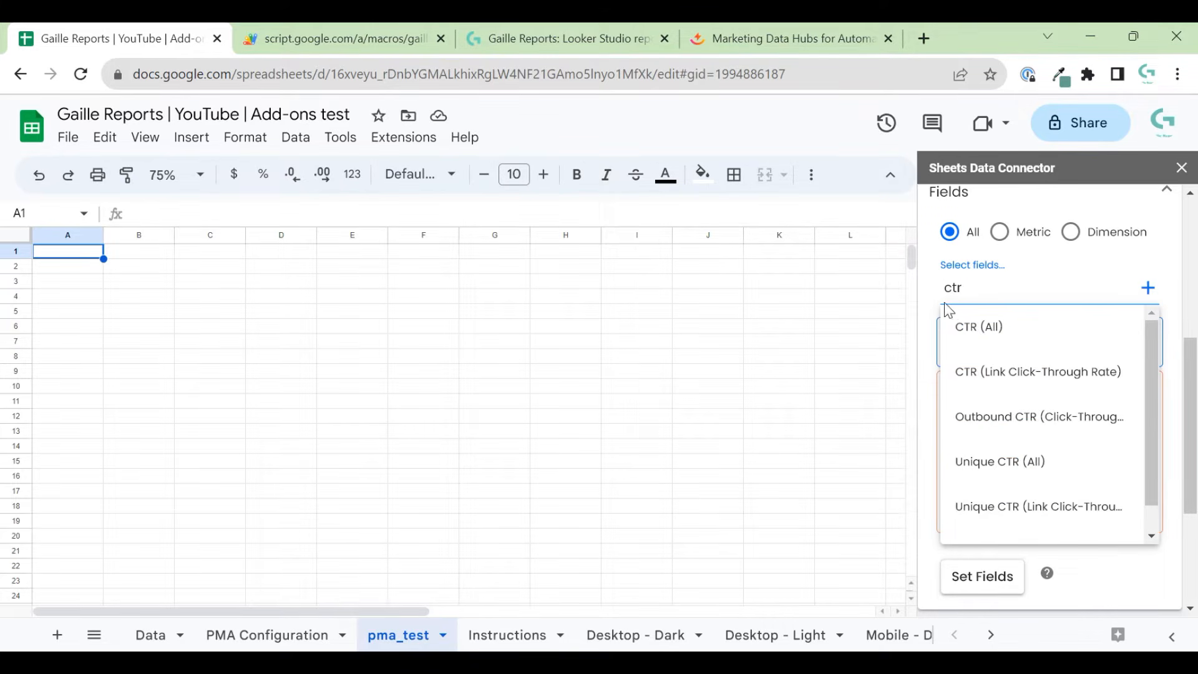
pyautogui.click(1085, 337)
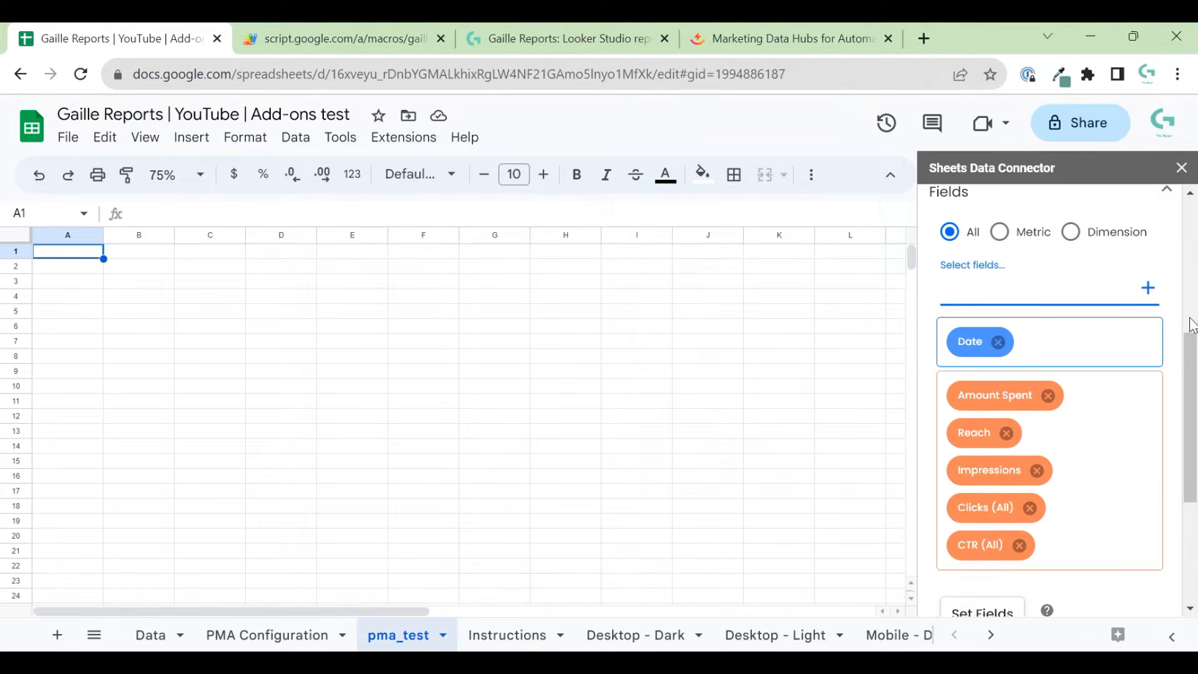
# Step: Search the fields for conversions and add the overall Conversions metric
pyautogui.write('conve')
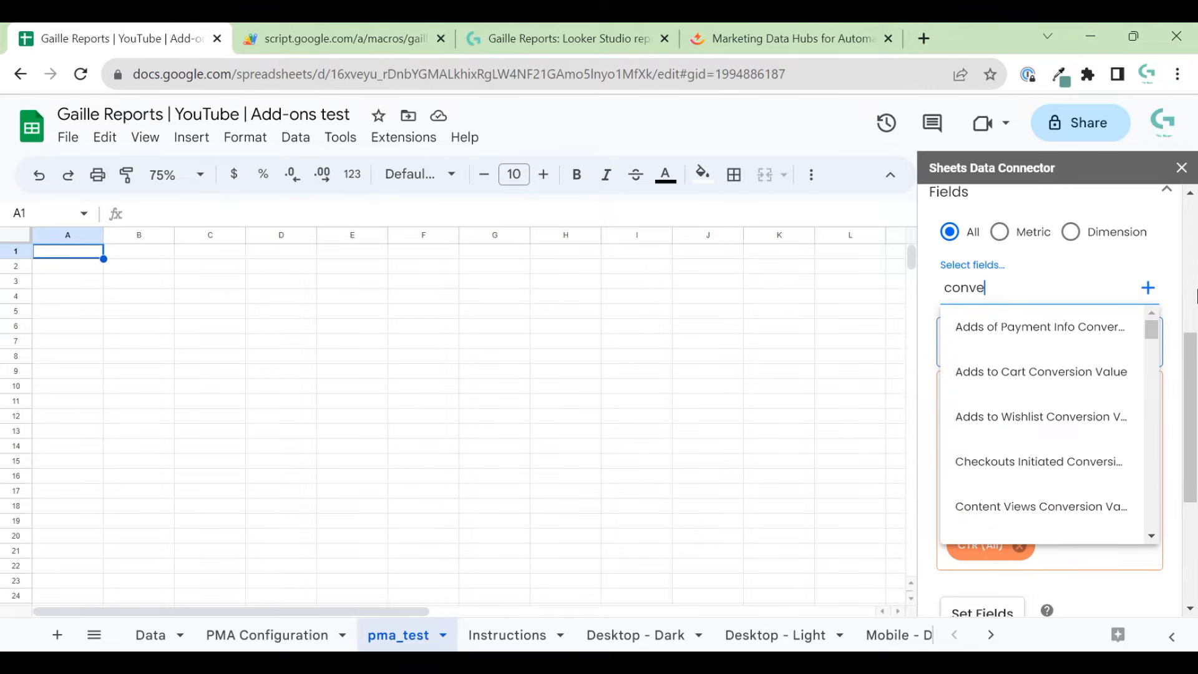
pyautogui.write('rsions')
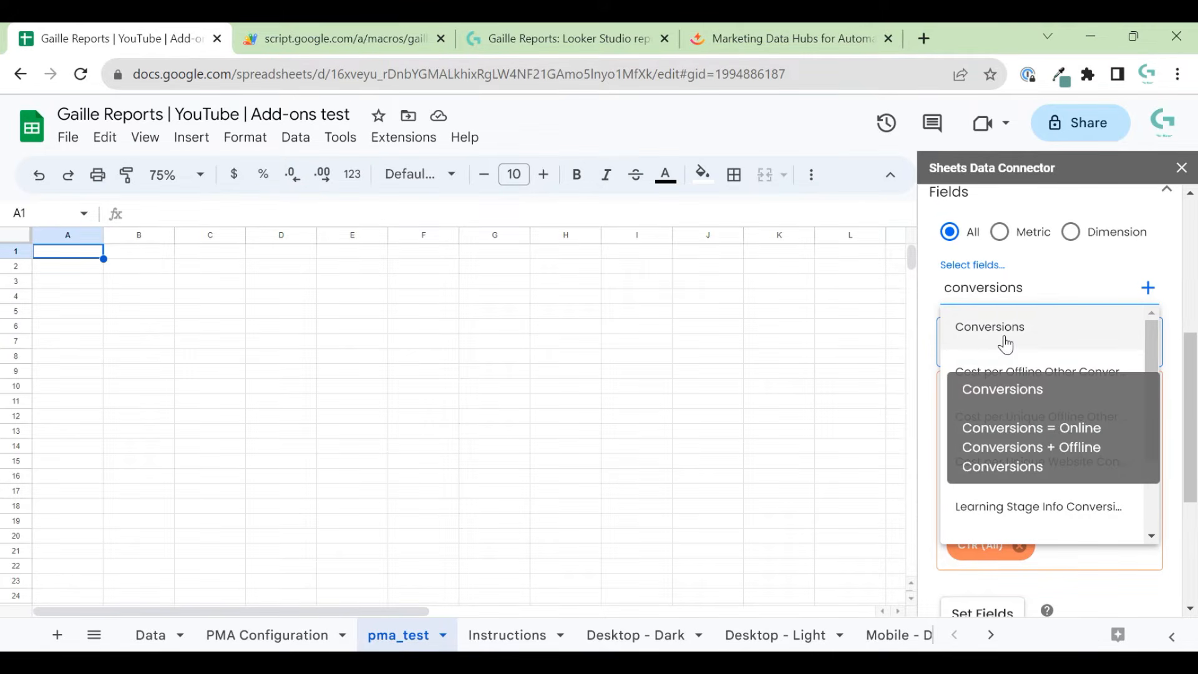
pyautogui.click(1063, 348)
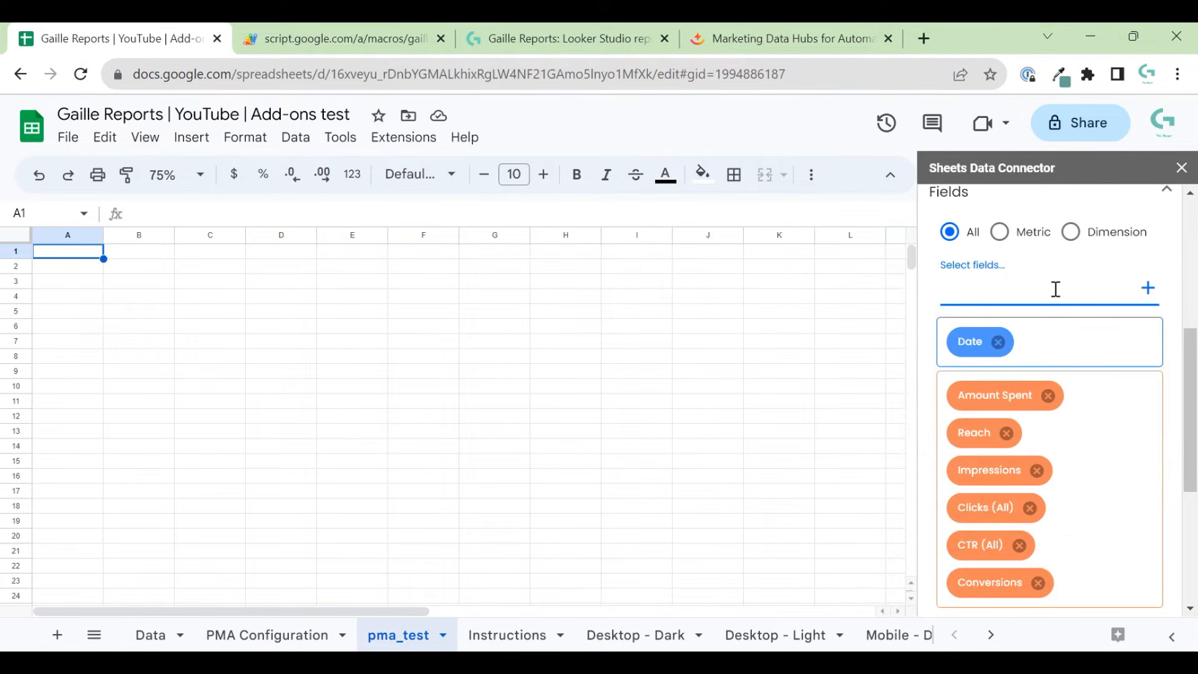
# Step: Search for conversions again, add the Unique Website Conversions metric and review the selected fields
pyautogui.write('conversi')
pyautogui.write('ons')
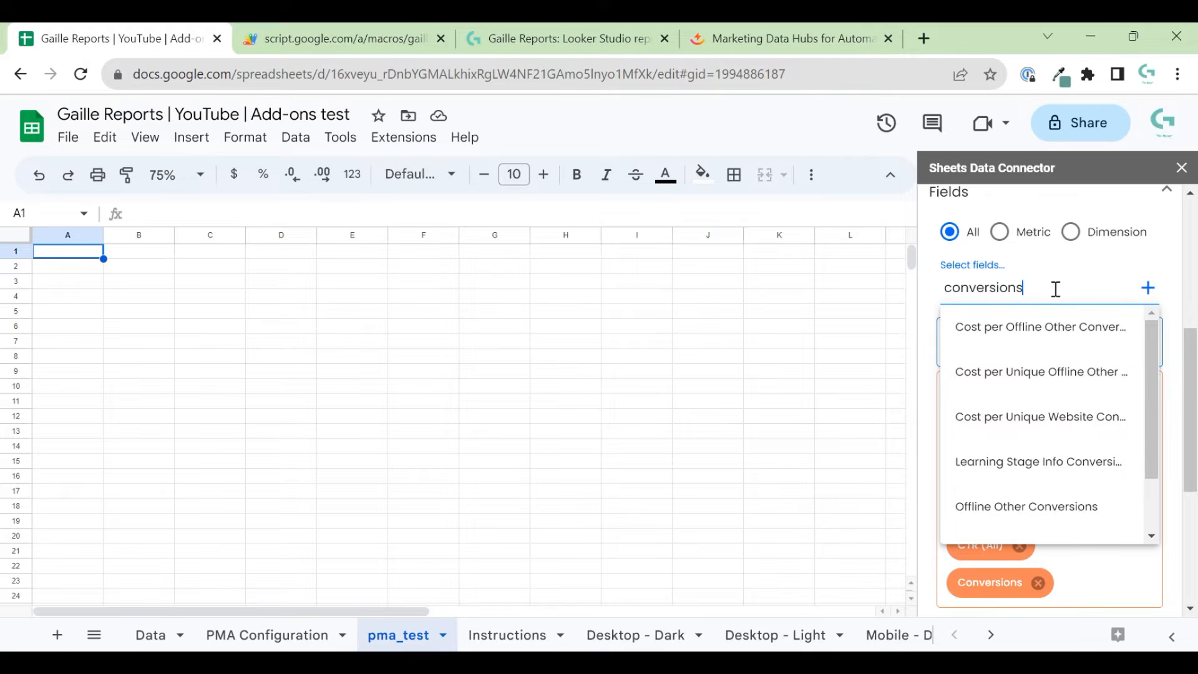
pyautogui.moveTo(1155, 340); pyautogui.dragTo(1155, 450)
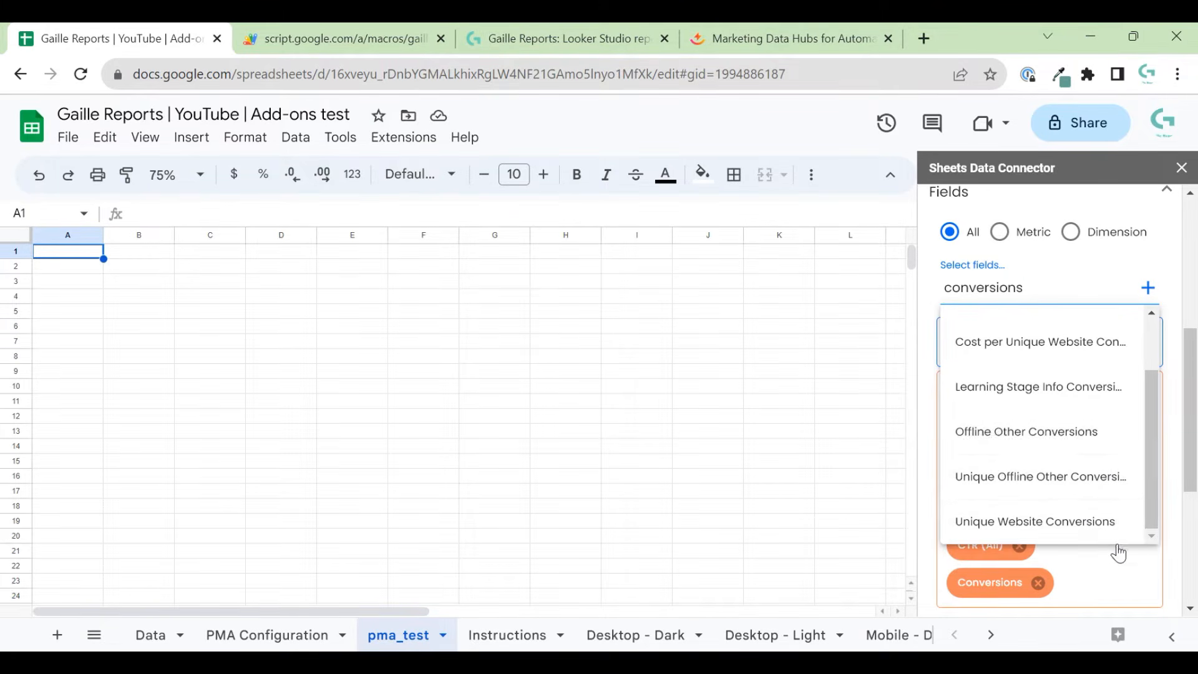
pyautogui.click(1119, 524)
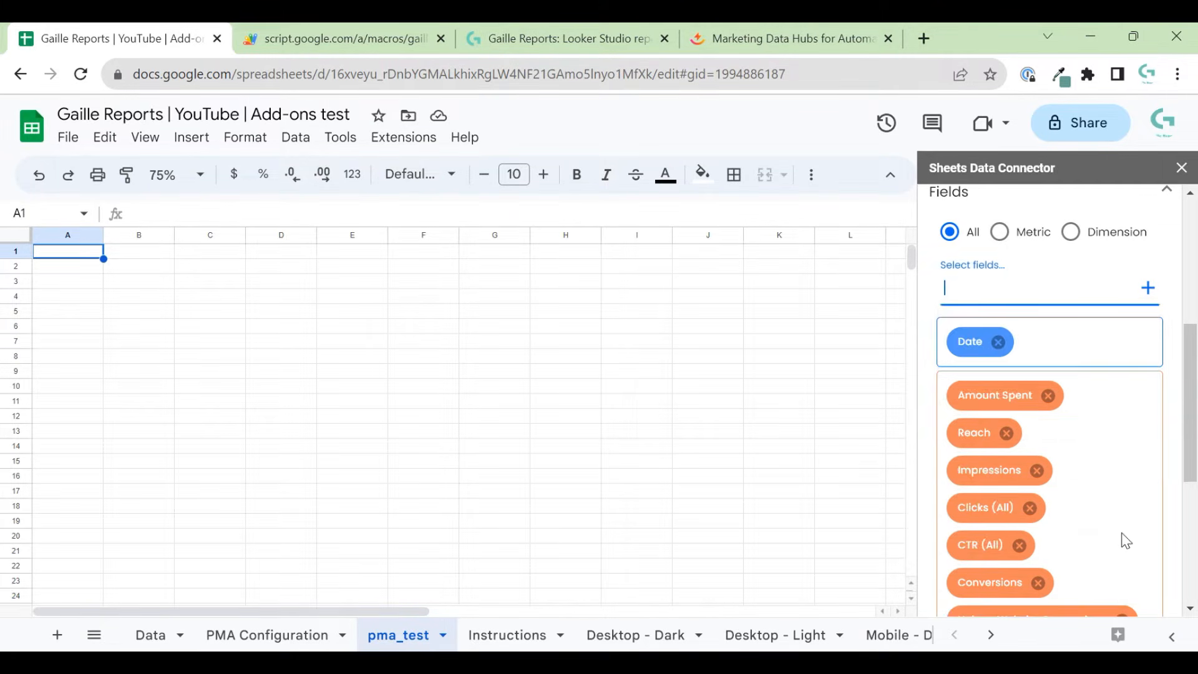
pyautogui.scroll(-2, 1132, 540)
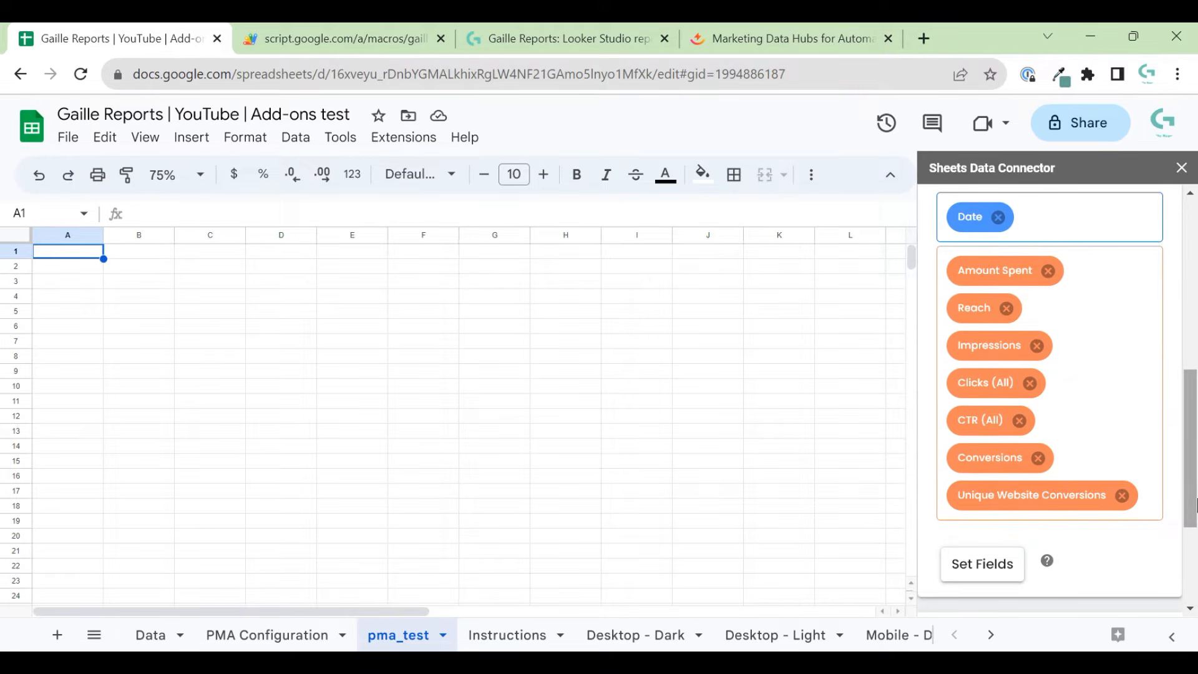
pyautogui.scroll(4, 1050, 310)
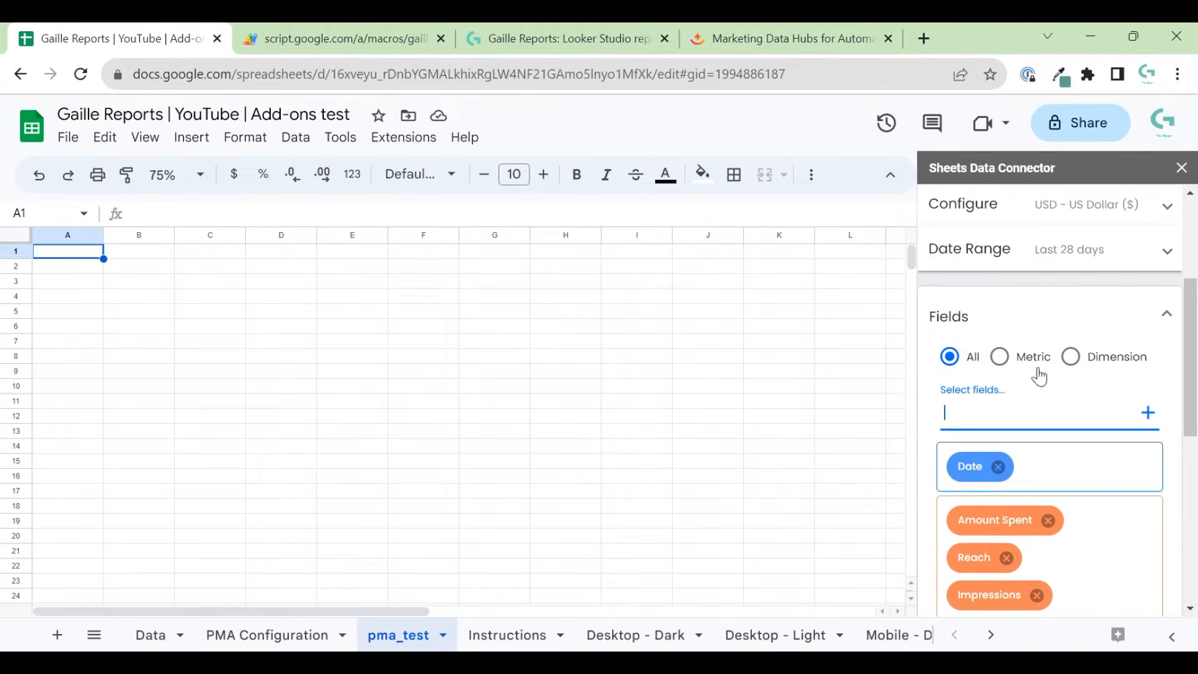
# Step: Search the available fields for on-facebook
pyautogui.click(1040, 406)
pyautogui.write('p')
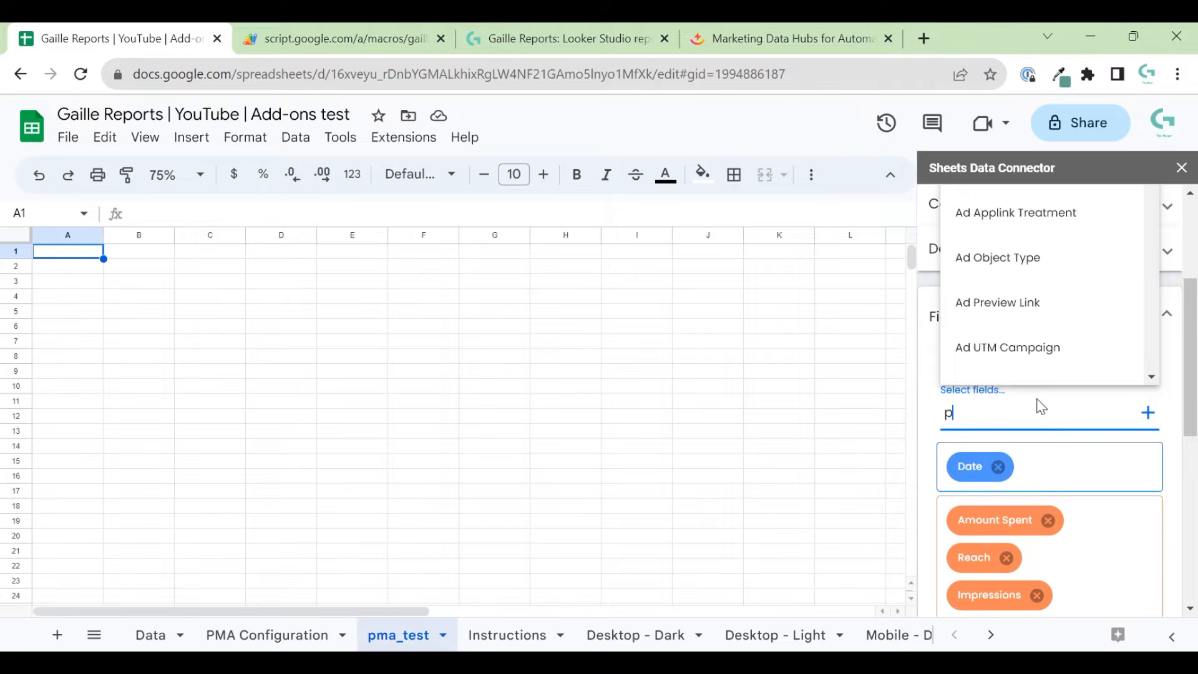
pyautogui.press('BackSpace')
pyautogui.write('on-')
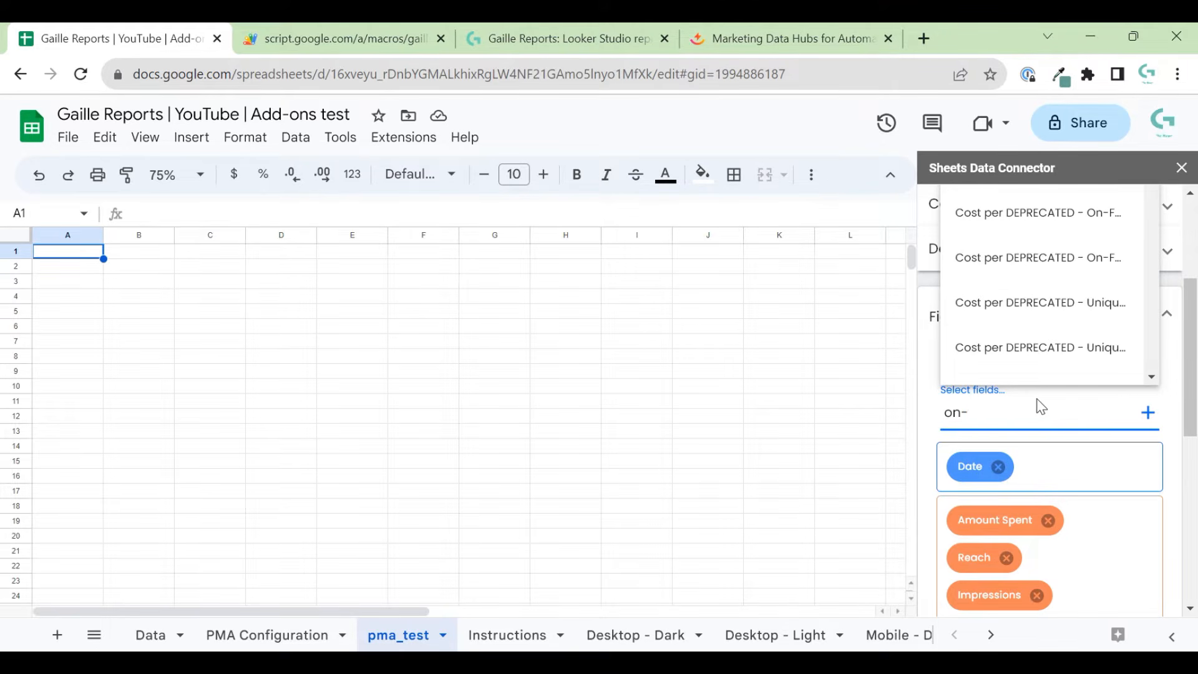
pyautogui.write('facev')
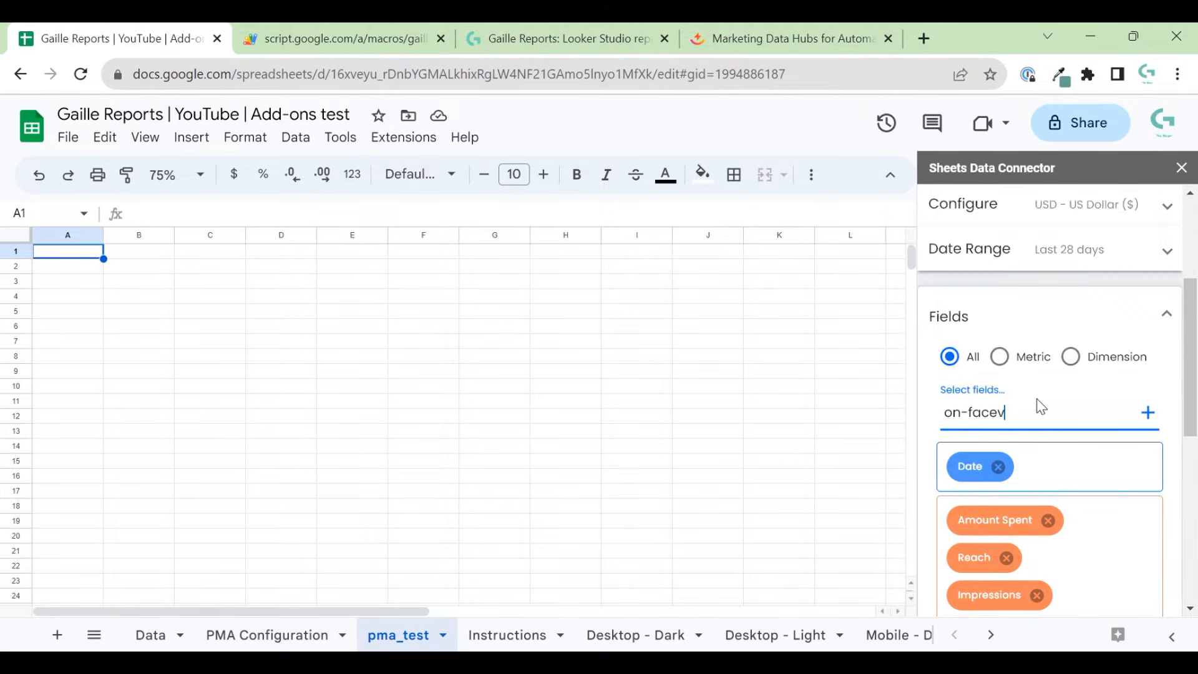
pyautogui.press('BackSpace')
pyautogui.write('book')
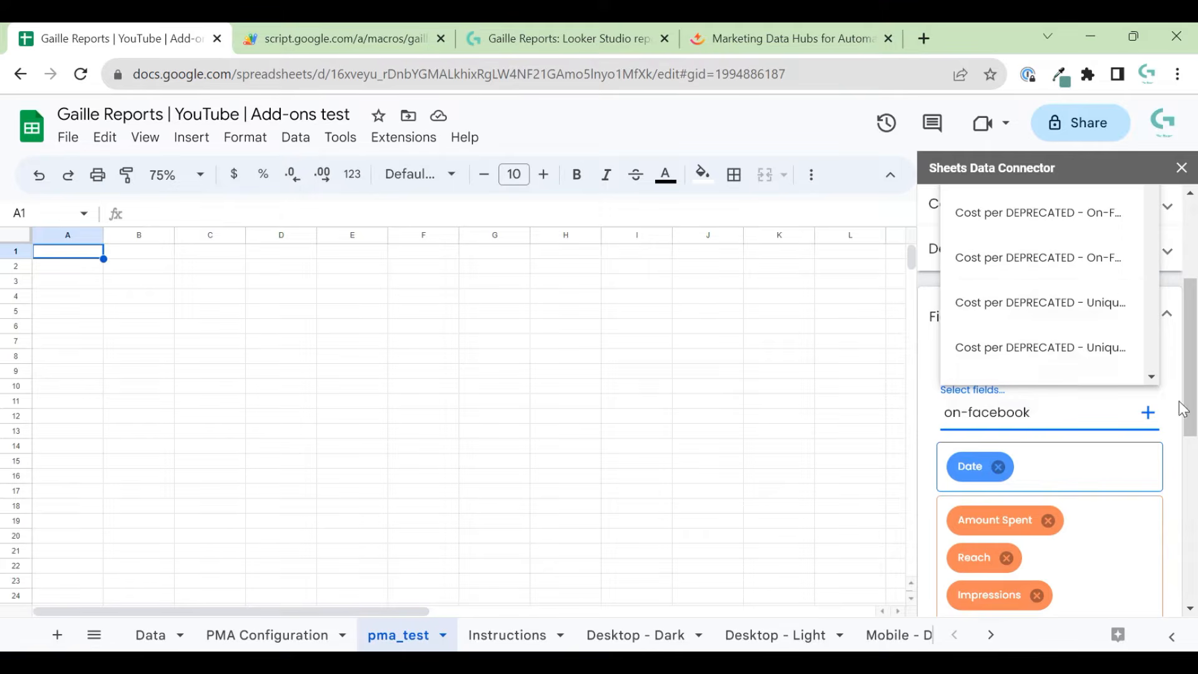
# Step: Look through the on-facebook metrics and add On-Facebook Leads to the report's fields
pyautogui.scroll(3, 1182, 409)
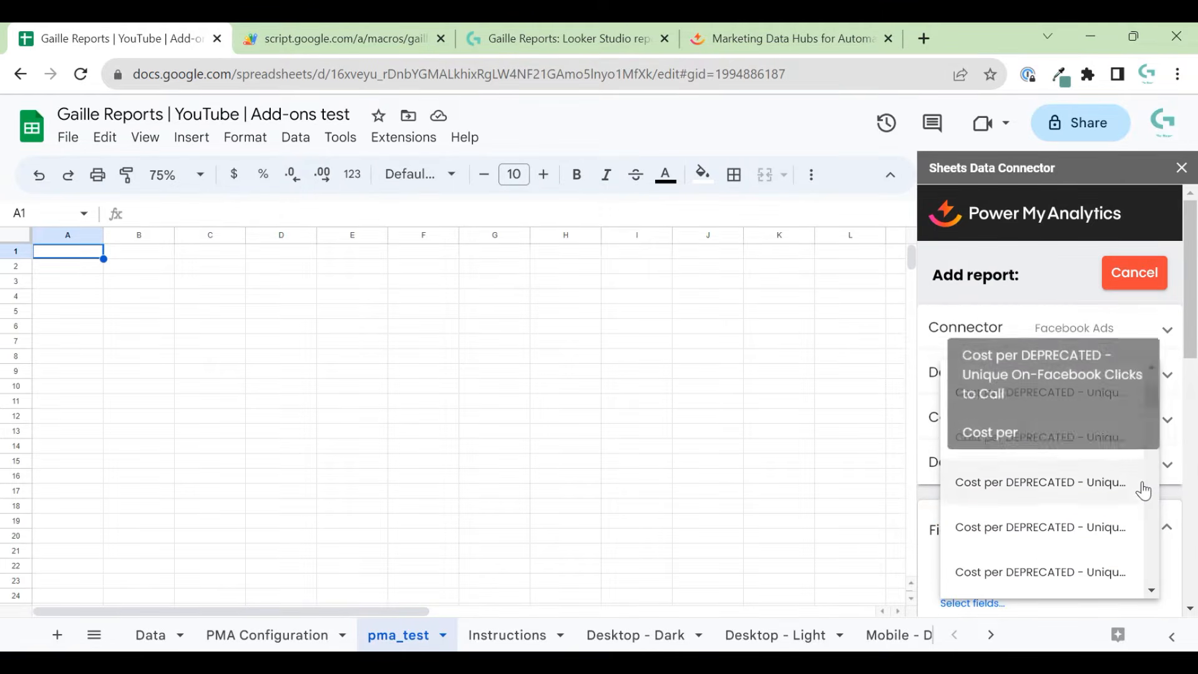
pyautogui.scroll(-5, 1142, 490)
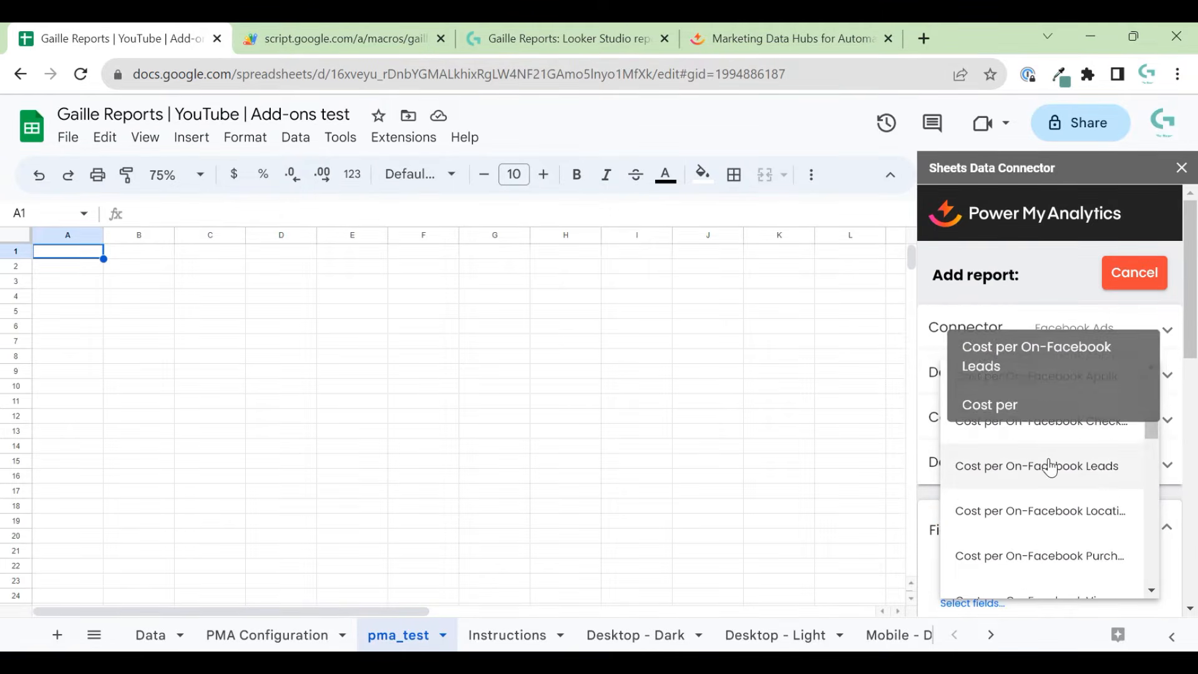
pyautogui.scroll(-10, 1049, 466)
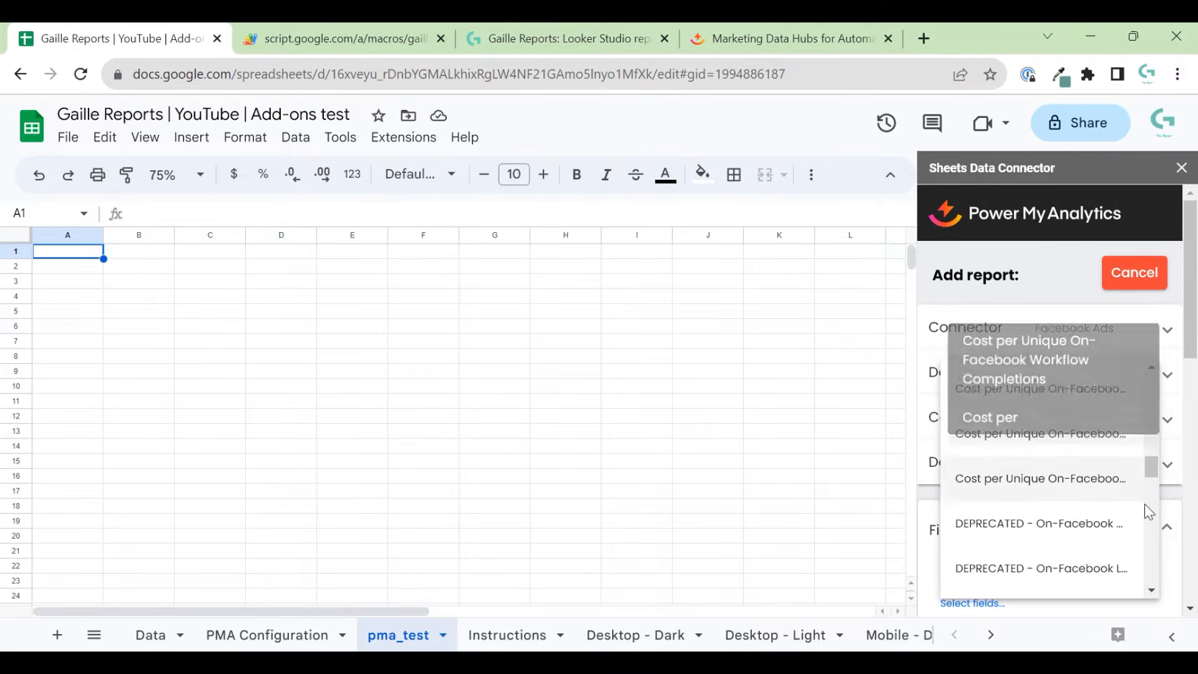
pyautogui.scroll(-8, 1101, 499)
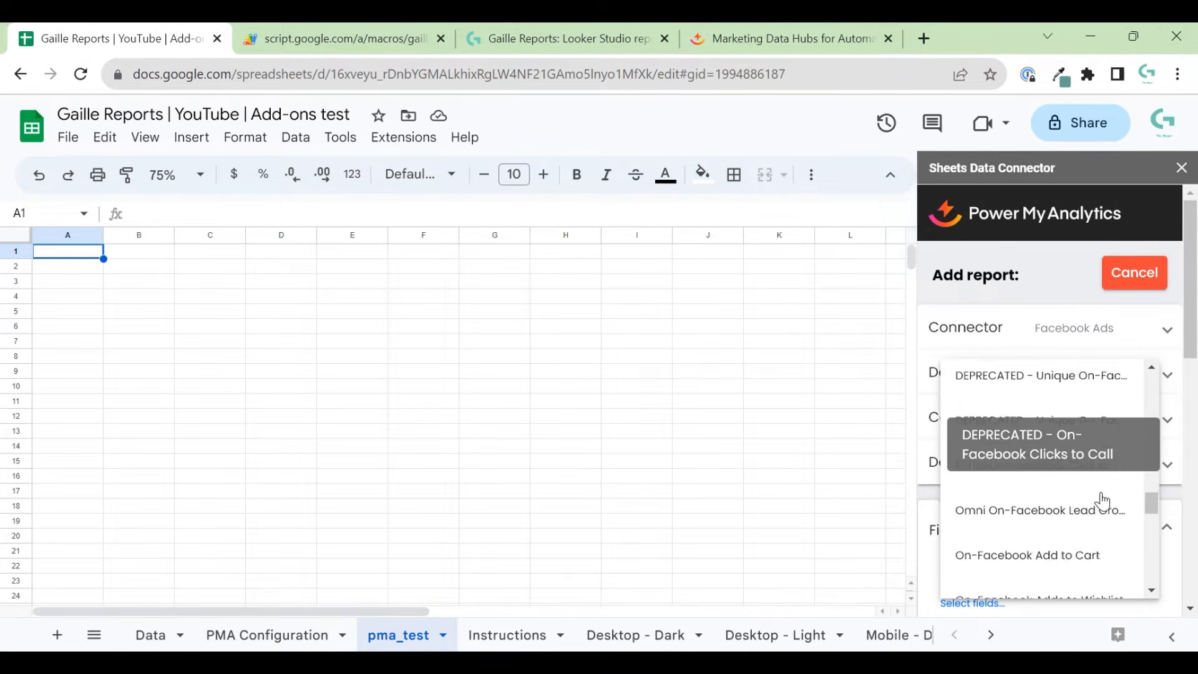
pyautogui.scroll(-2, 1102, 499)
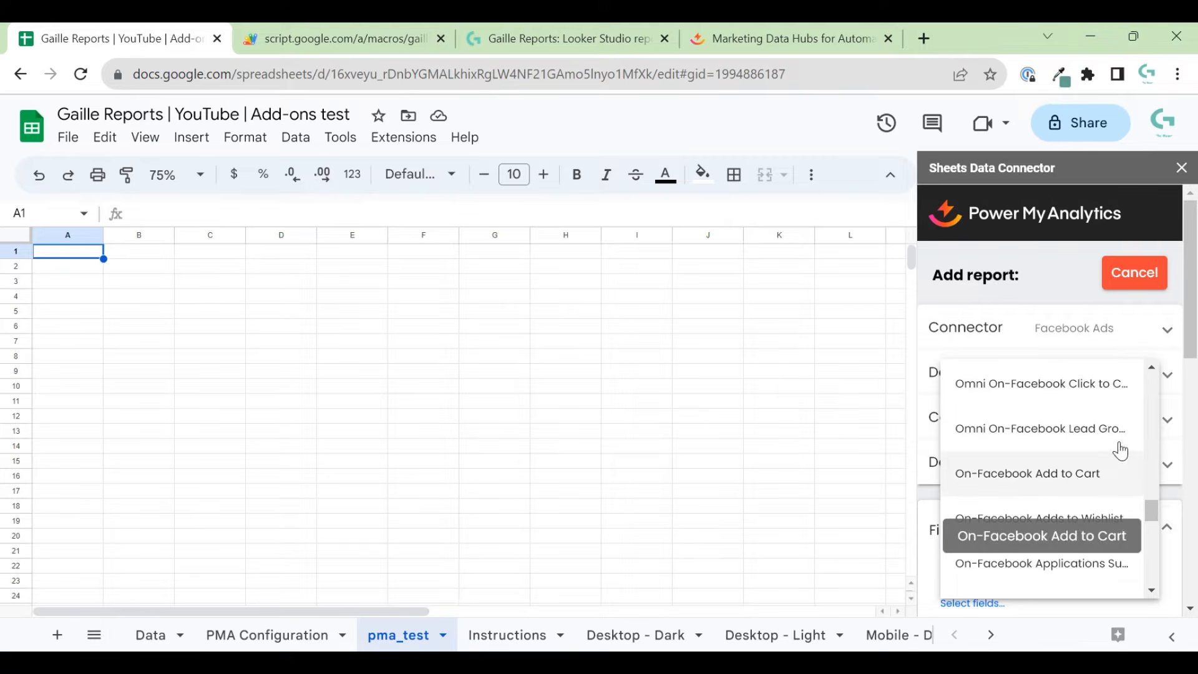
pyautogui.scroll(-1, 1173, 537)
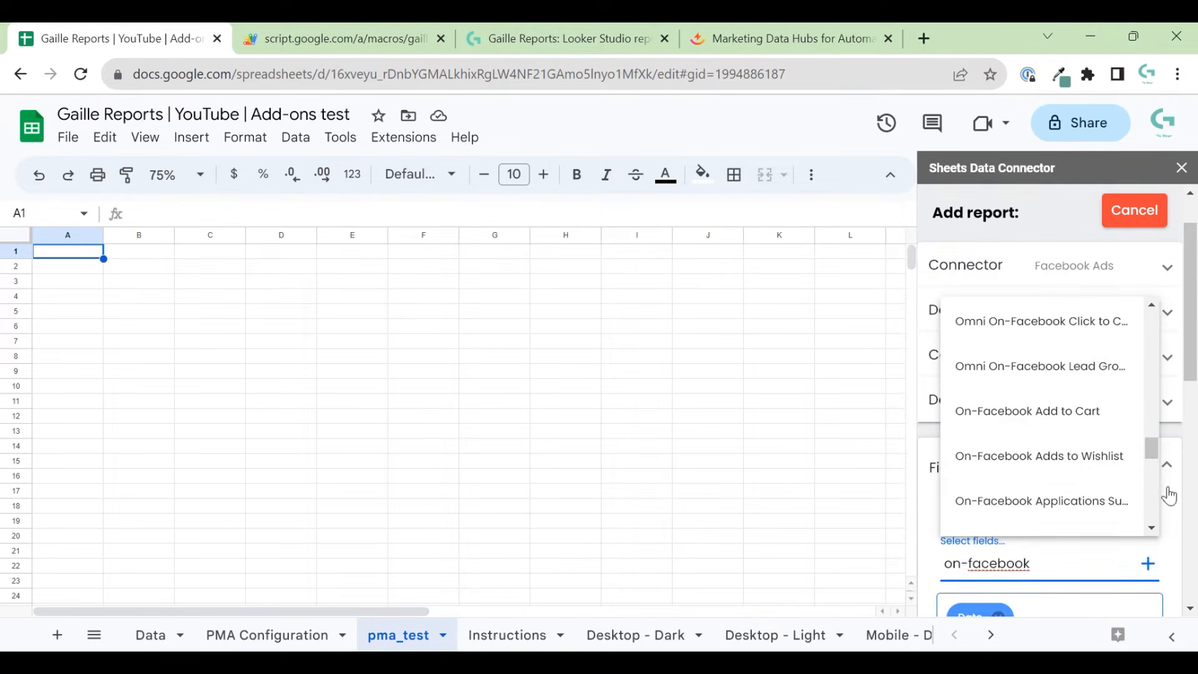
pyautogui.scroll(-3, 1133, 489)
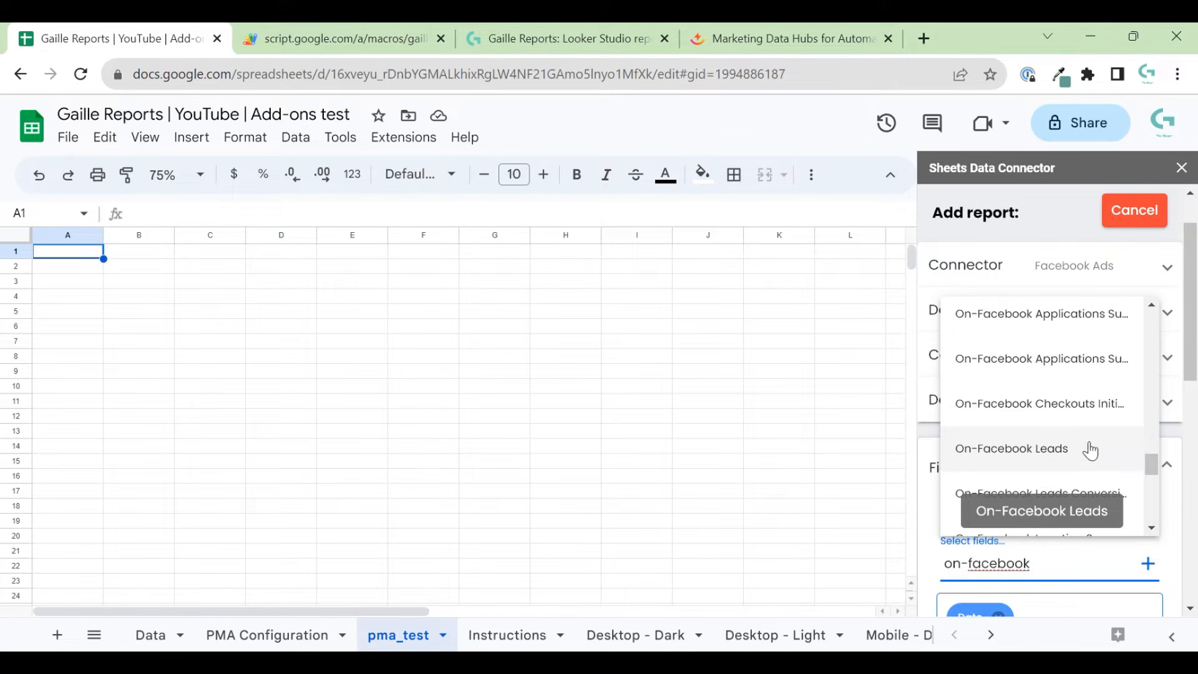
pyautogui.click(1091, 449)
# Step: Search the fields for purchase, add the overall Purchases metric and review the selected fields
pyautogui.scroll(-8, 1162, 499)
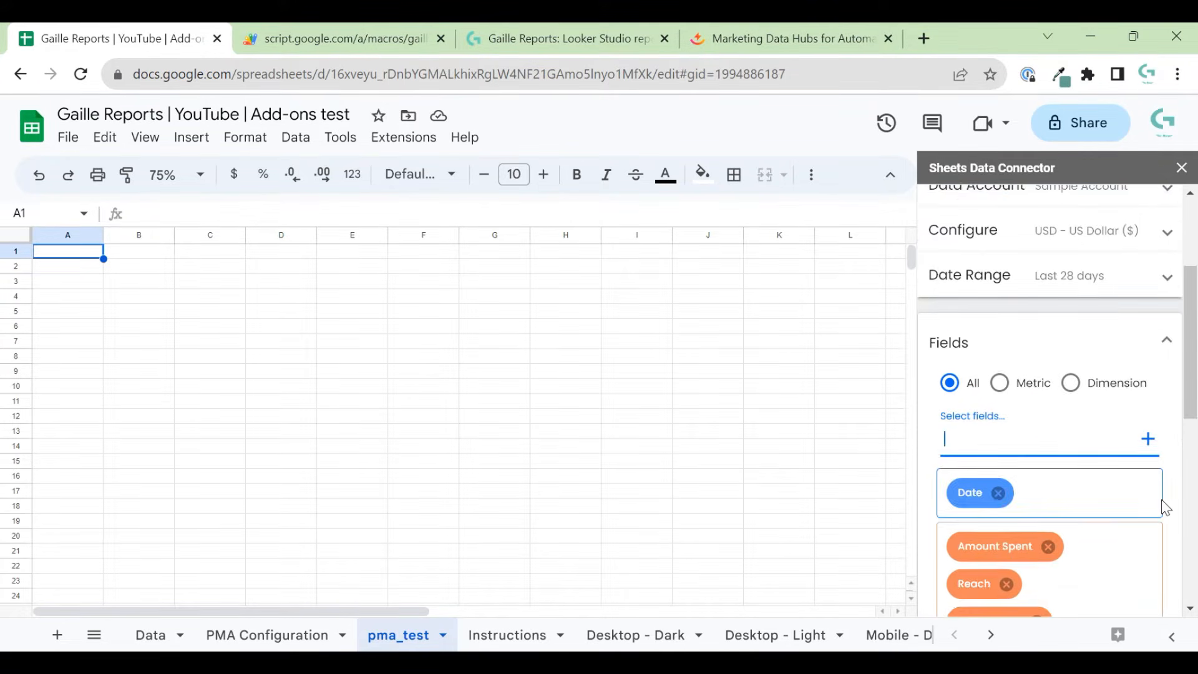
pyautogui.scroll(3, 1162, 499)
pyautogui.scroll(2, 1161, 505)
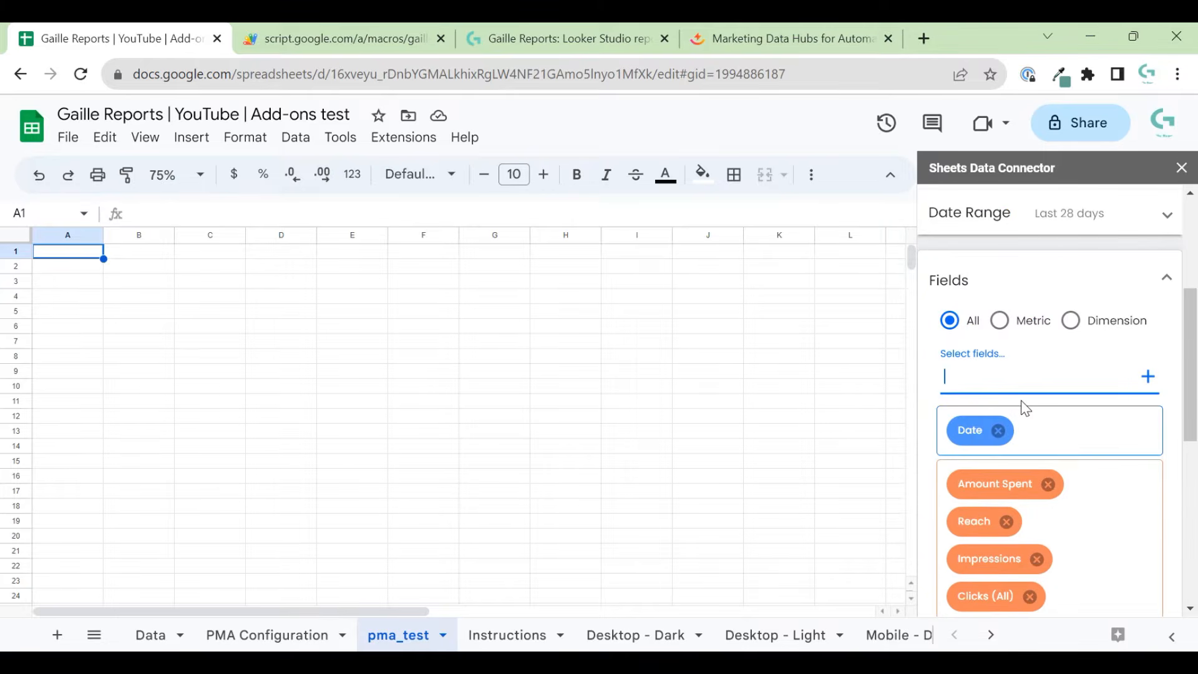
pyautogui.write('purchase')
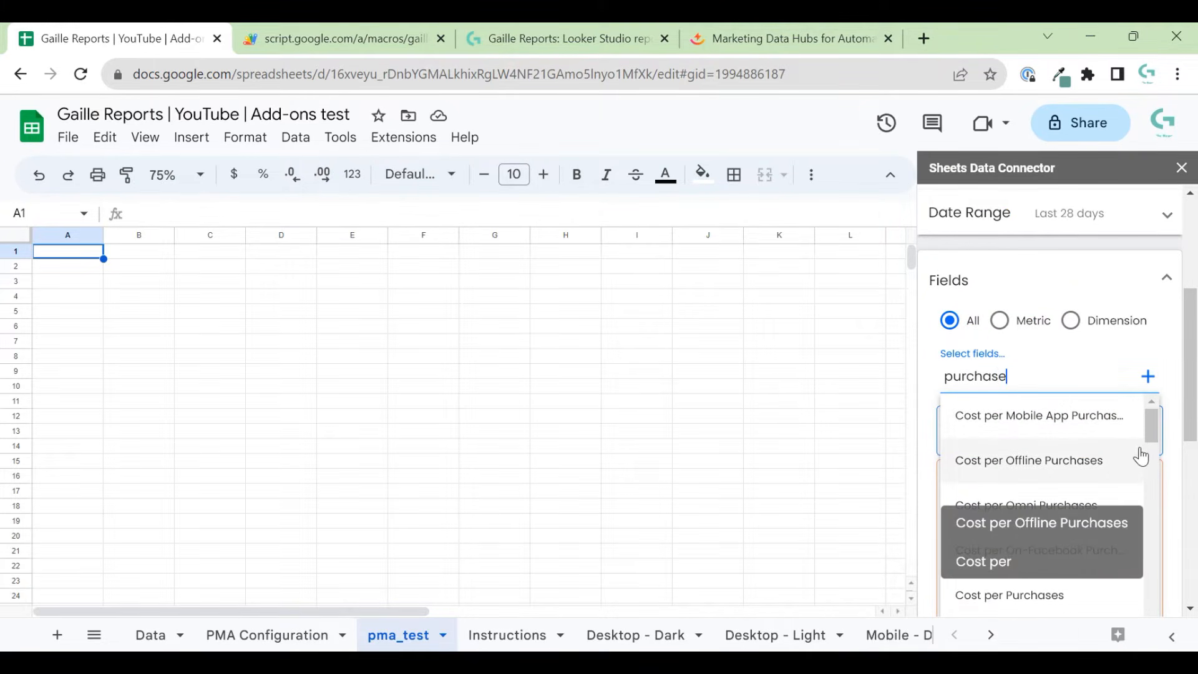
pyautogui.scroll(-5, 1134, 469)
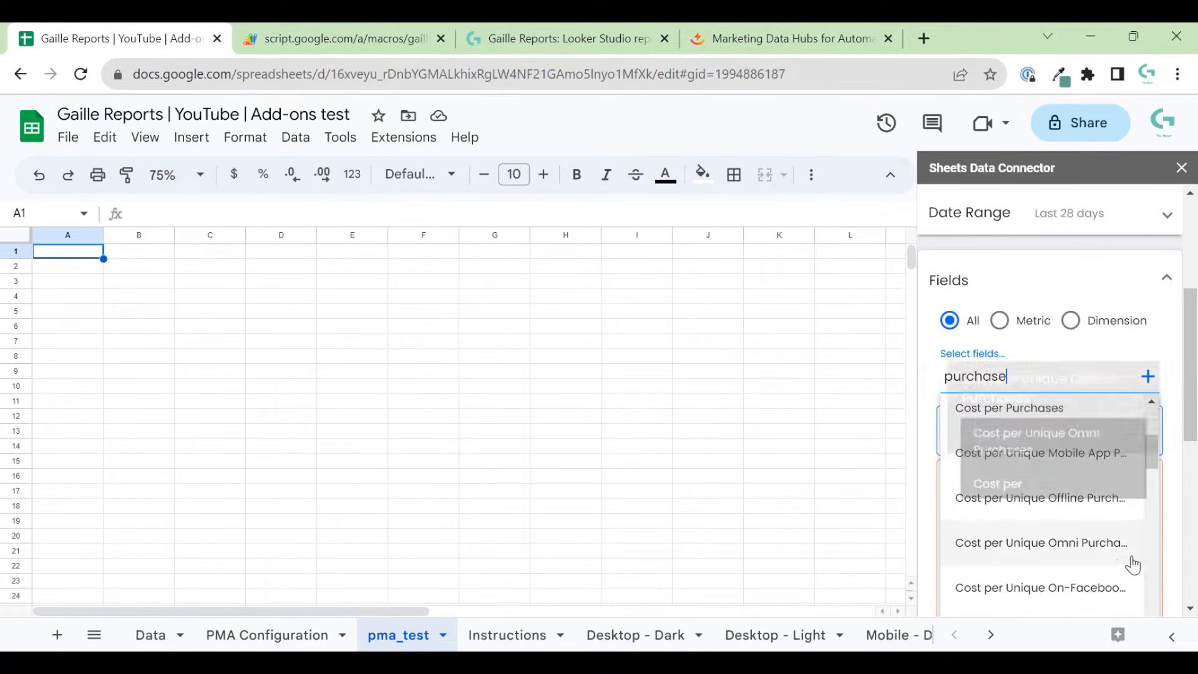
pyautogui.scroll(-3, 1145, 537)
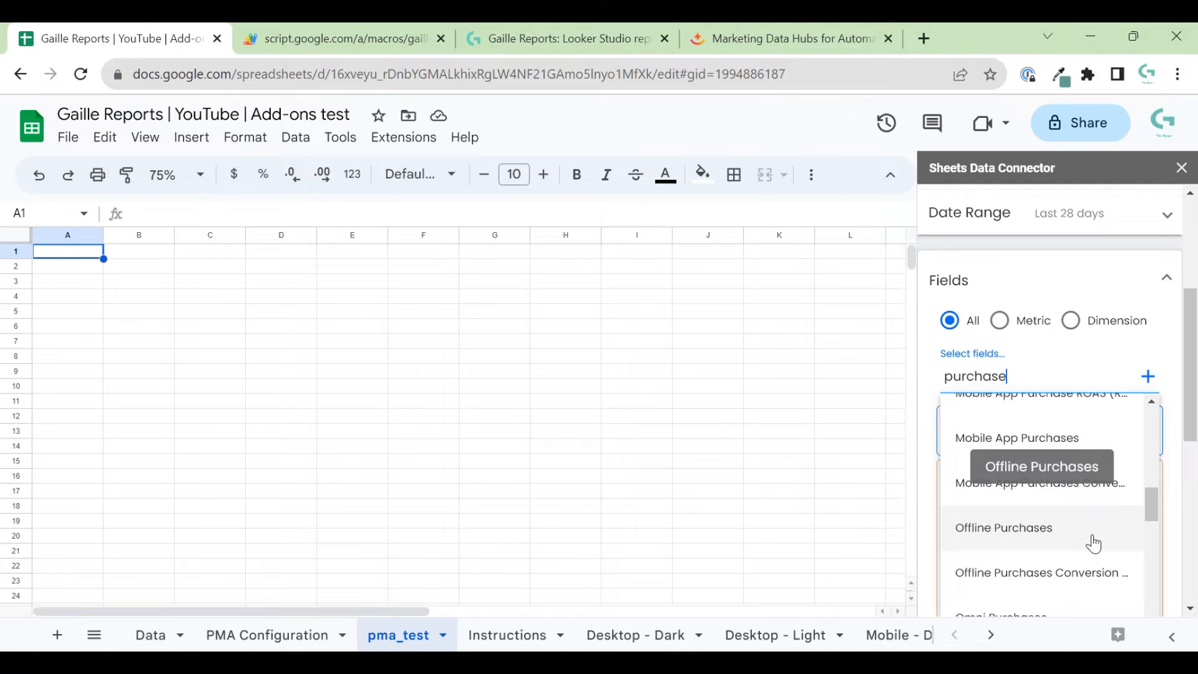
pyautogui.scroll(-3, 1095, 499)
pyautogui.scroll(-3, 1091, 508)
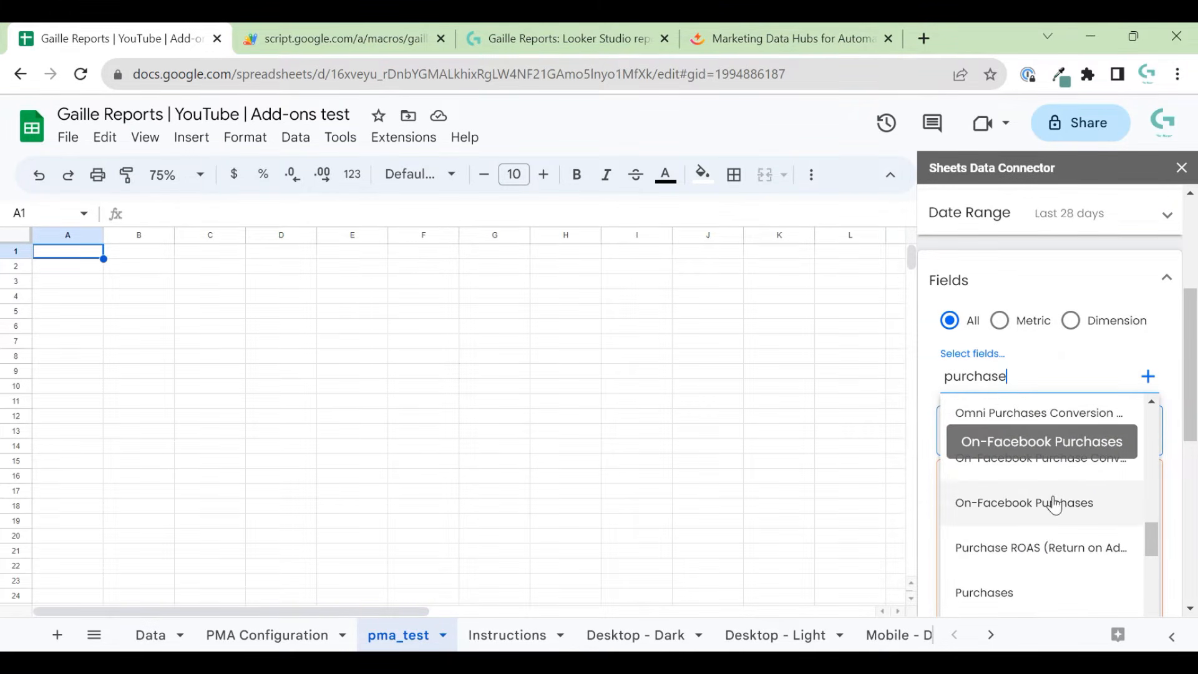
pyautogui.click(991, 596)
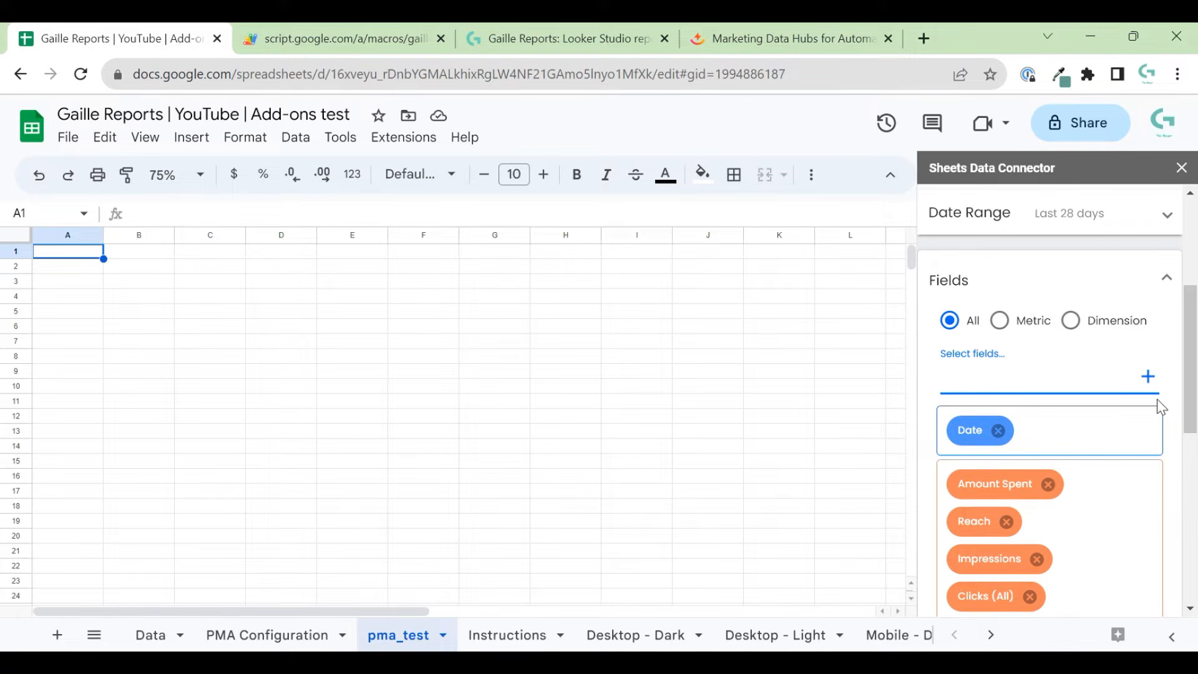
pyautogui.scroll(-3, 1176, 500)
pyautogui.scroll(-3, 1181, 503)
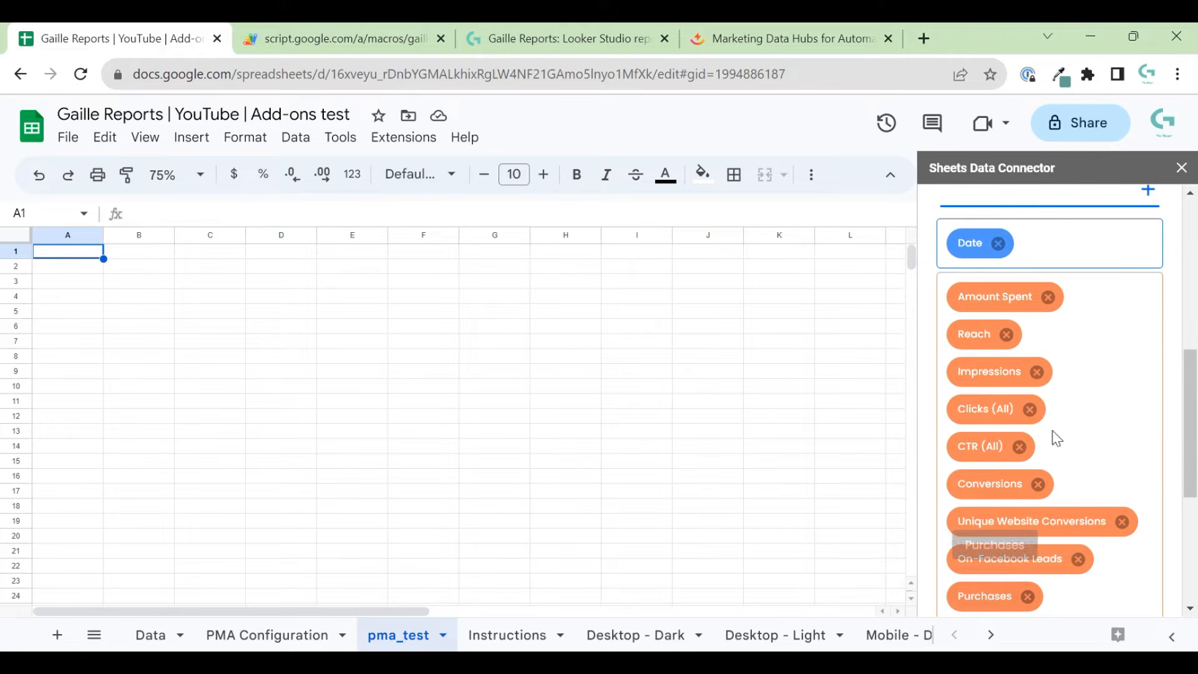
pyautogui.moveTo(1060, 522)
pyautogui.mouseDown()
pyautogui.moveTo(1060, 489)
pyautogui.moveTo(1076, 527)
pyautogui.mouseUp()
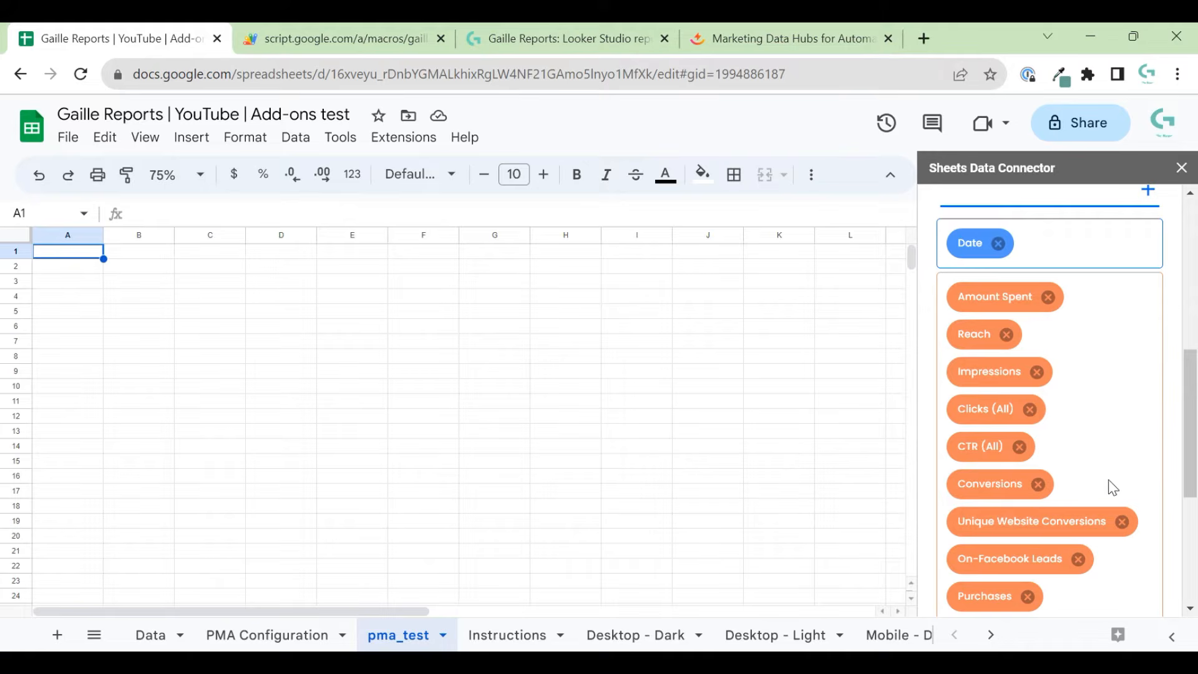
# Step: Search the fields for donation and contact metrics, and add the Contacts metric
pyautogui.scroll(2, 1143, 436)
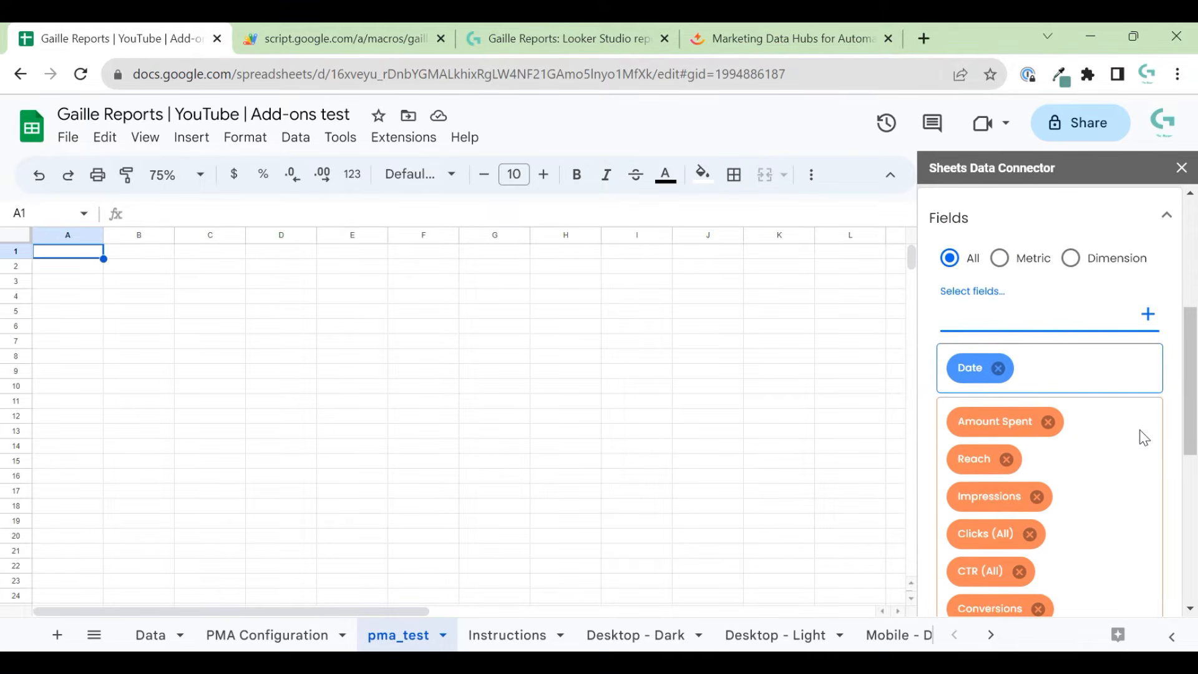
pyautogui.write('dona')
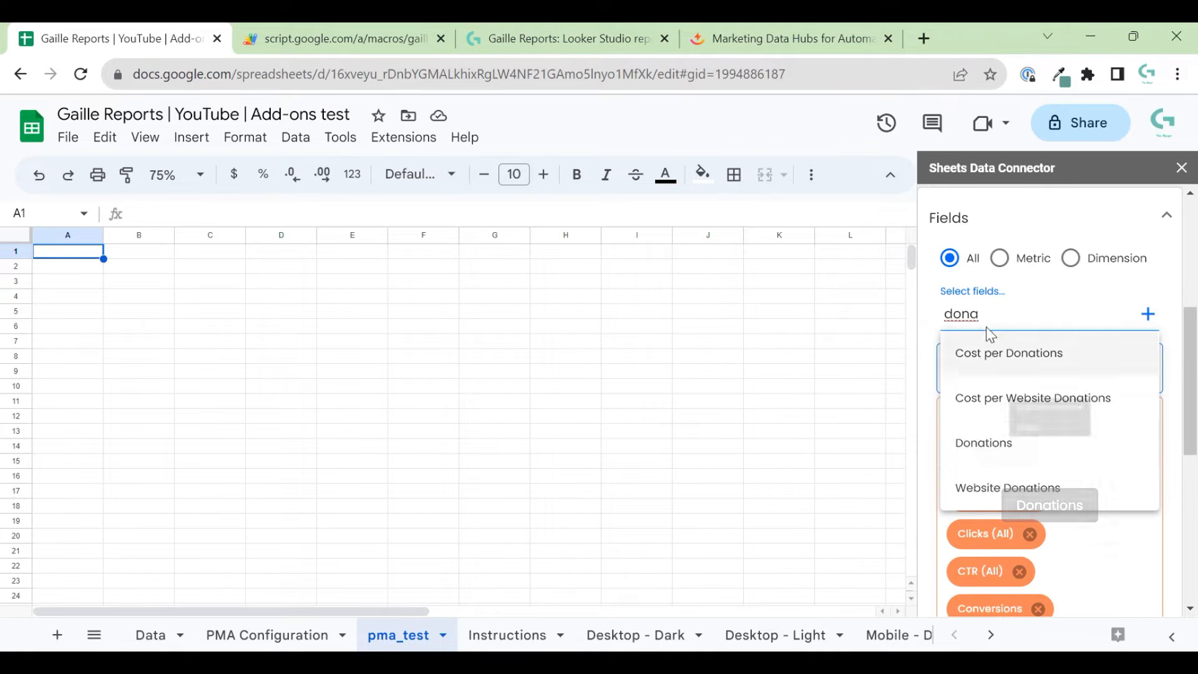
pyautogui.moveTo(983, 315); pyautogui.dragTo(915, 314)
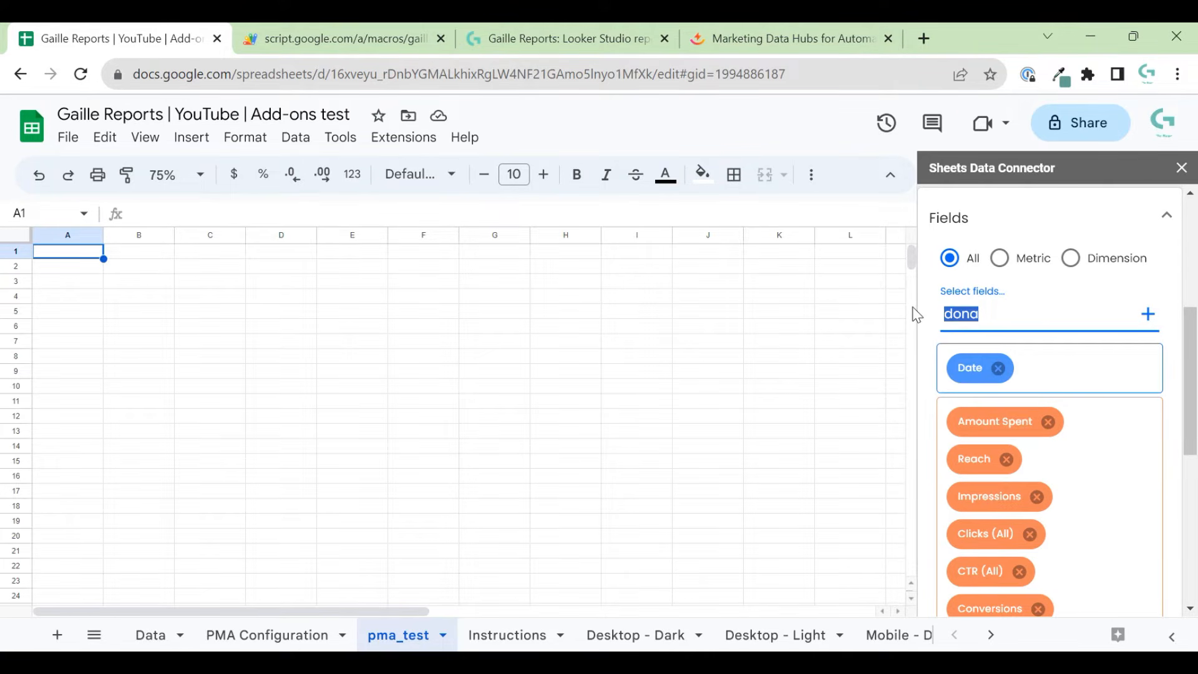
pyautogui.write('conta')
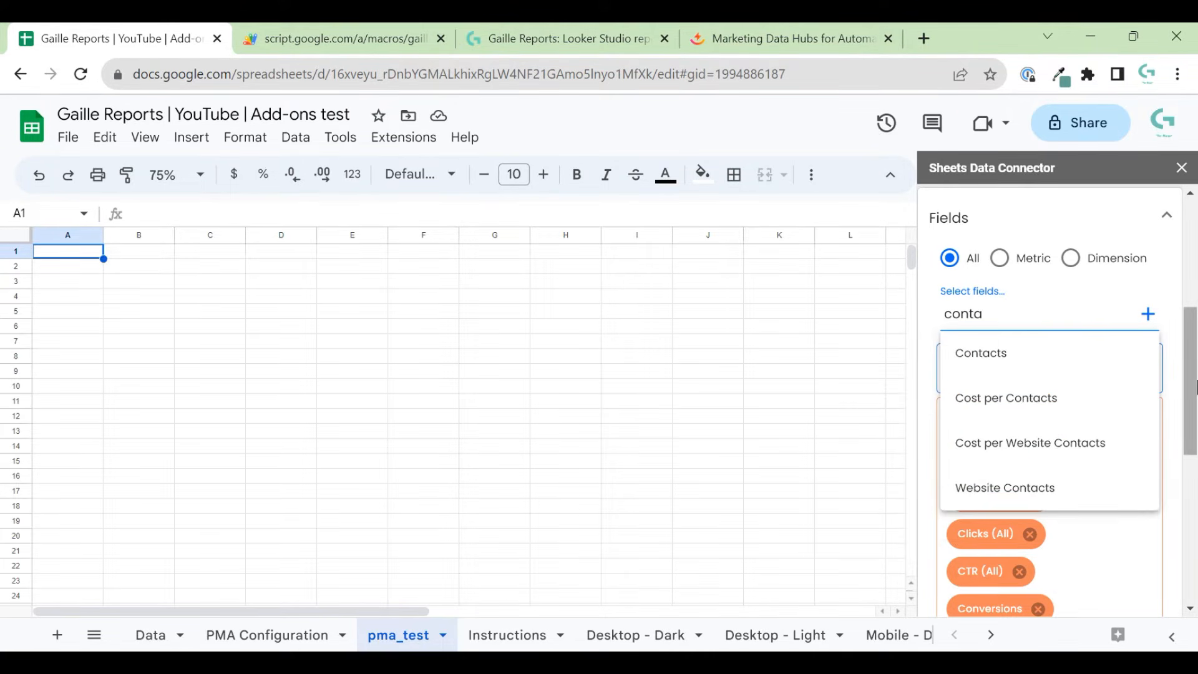
pyautogui.click(1088, 354)
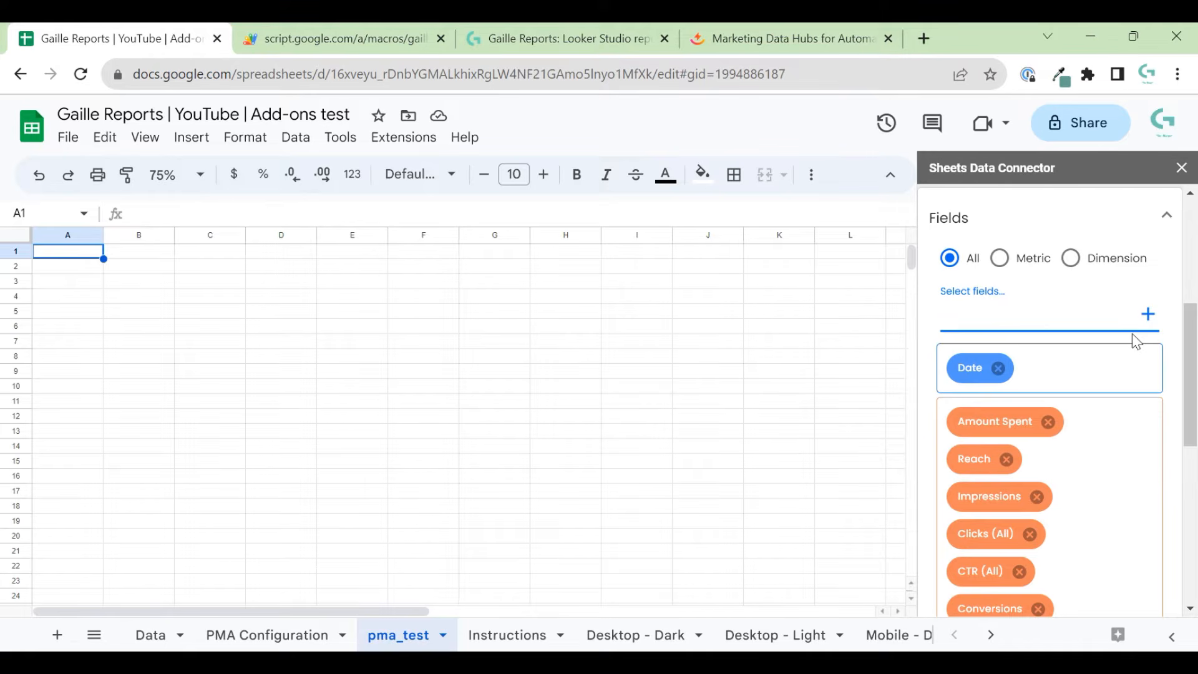
# Step: Browse the full list of available fields, including the ad set fields, without adding any
pyautogui.click(1064, 320)
pyautogui.click(1148, 308)
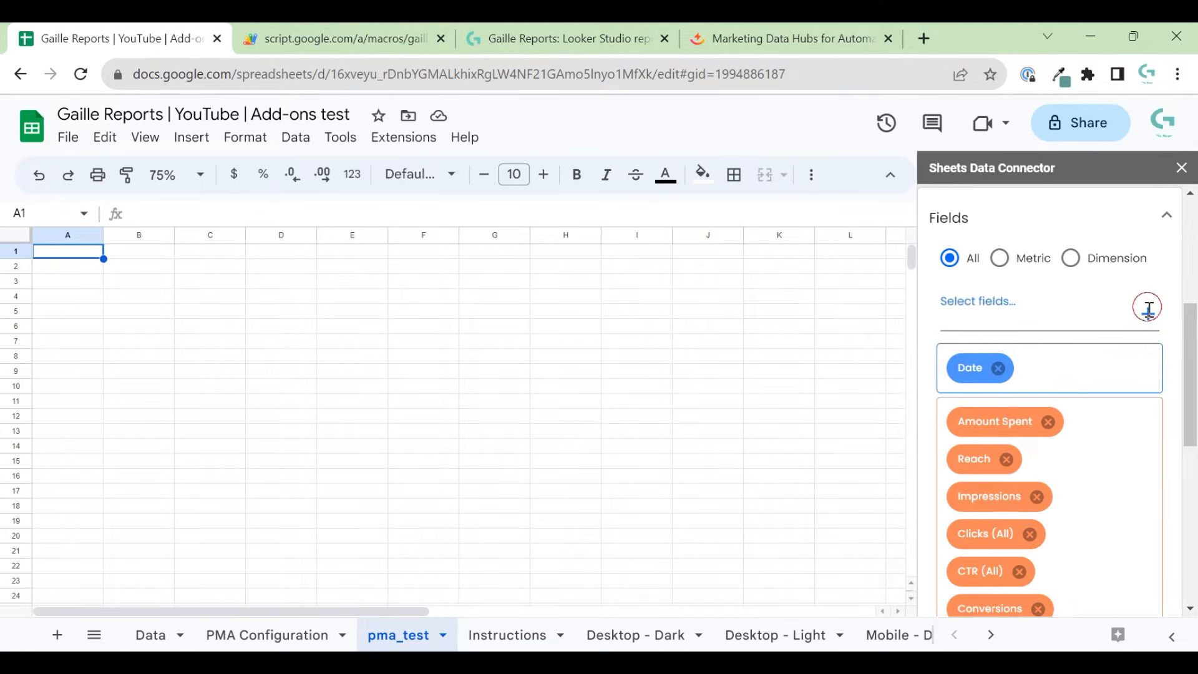
pyautogui.scroll(-10, 1091, 424)
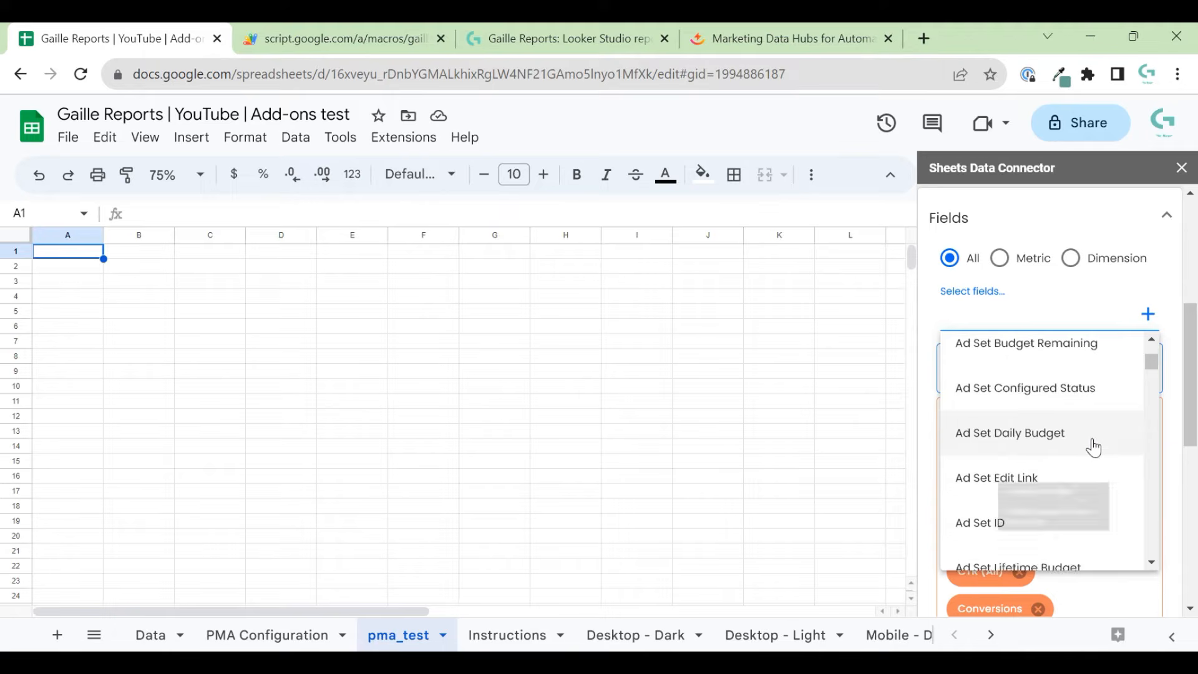
pyautogui.scroll(-3, 1091, 444)
pyautogui.click(1166, 322)
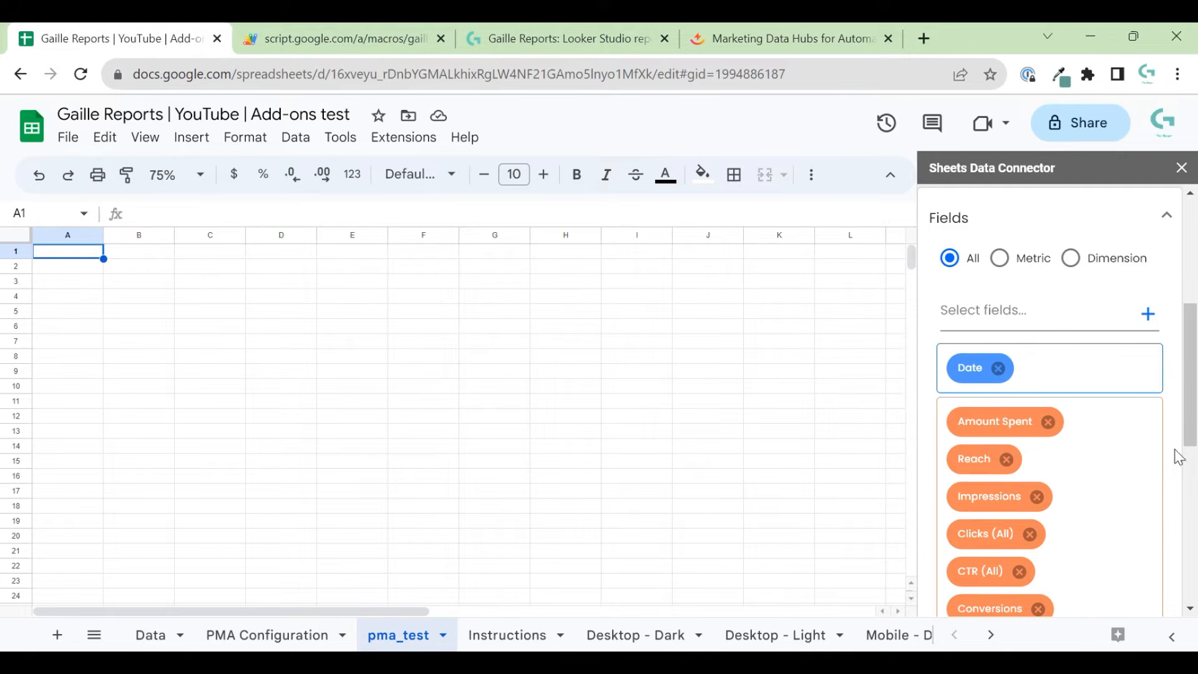
# Step: Review the chosen date dimension and metrics down to Contacts and set them as the report's fields
pyautogui.scroll(-4, 1092, 424)
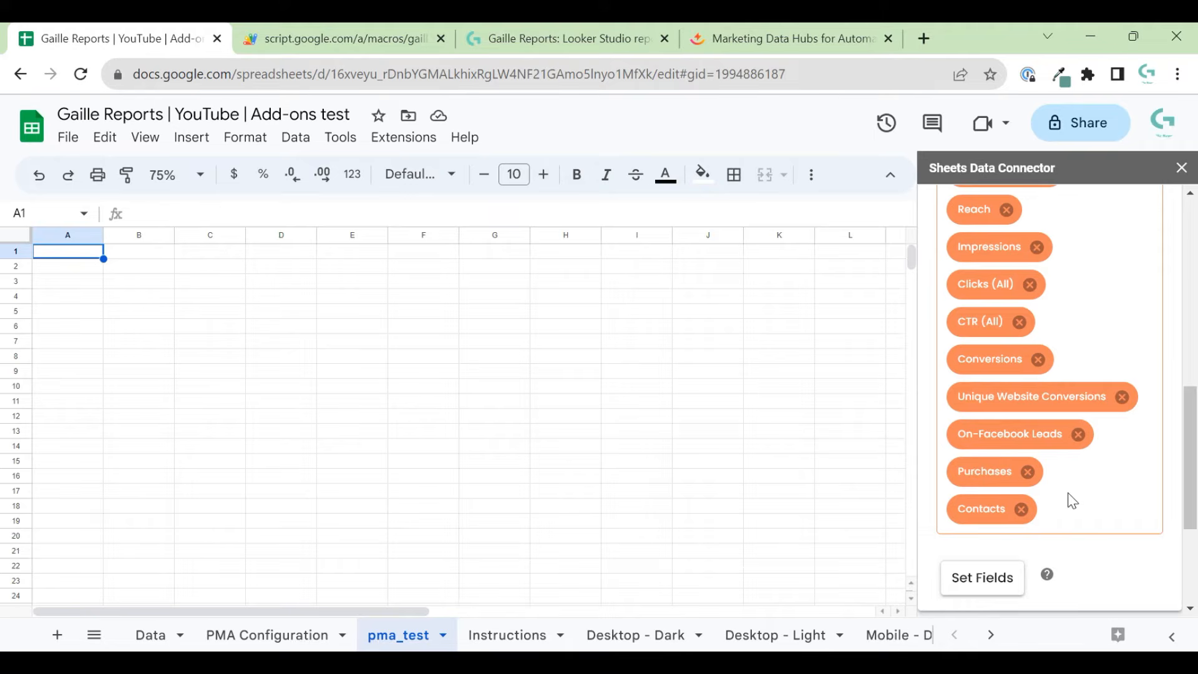
pyautogui.click(999, 581)
pyautogui.click(985, 577)
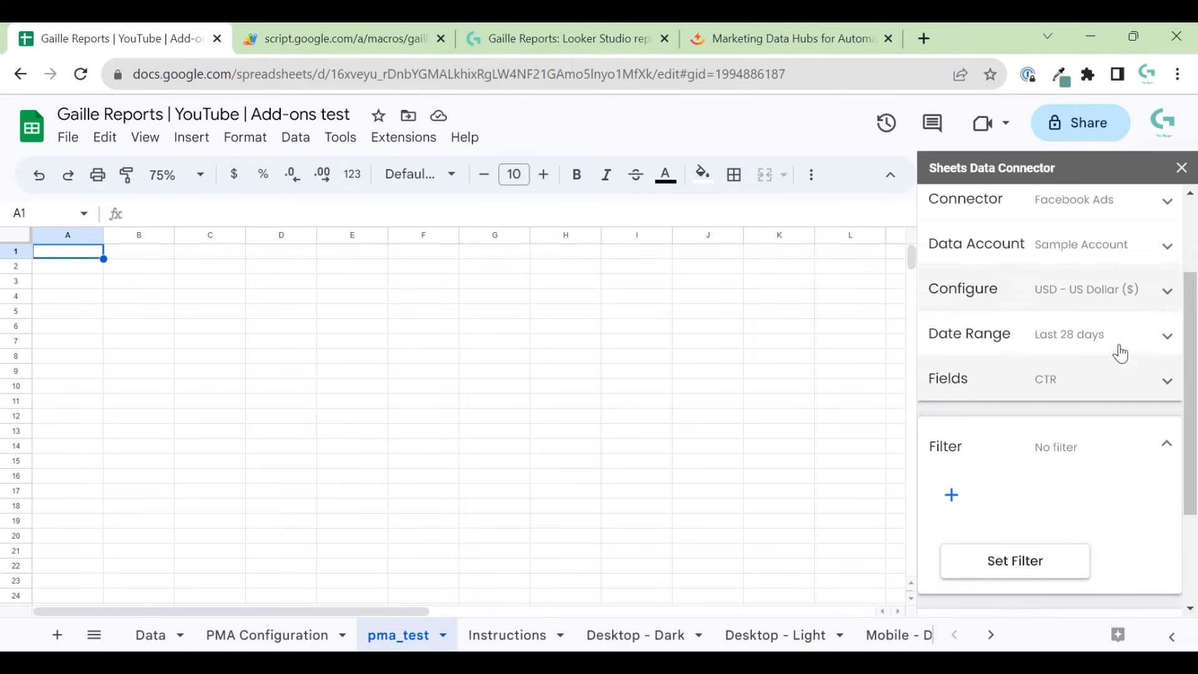
# Step: Reopen the report's Fields section to check the selection and collapse it again
pyautogui.click(1167, 382)
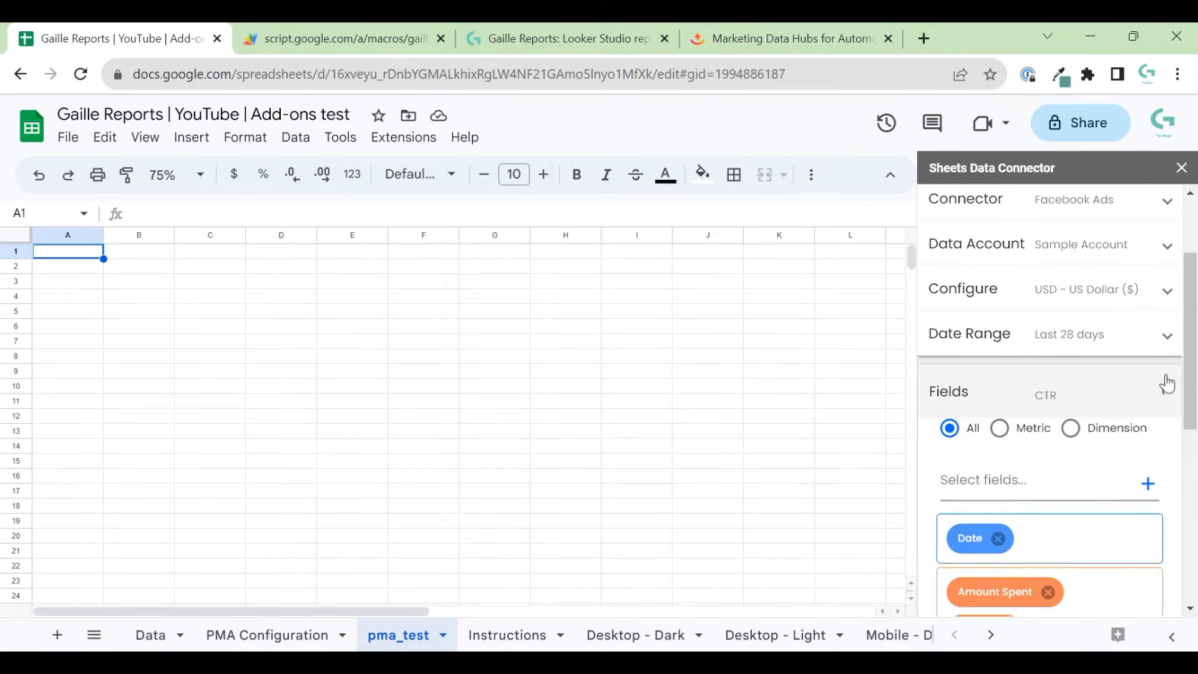
pyautogui.scroll(-5, 1134, 423)
pyautogui.scroll(5, 1132, 393)
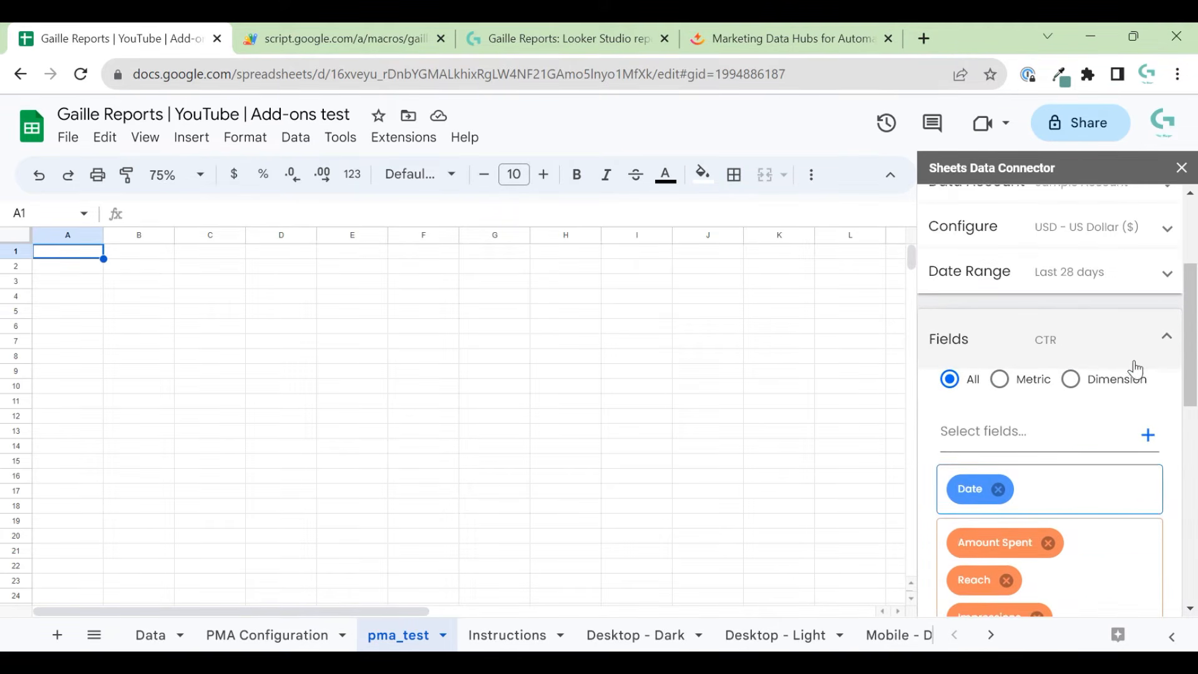
pyautogui.click(1167, 347)
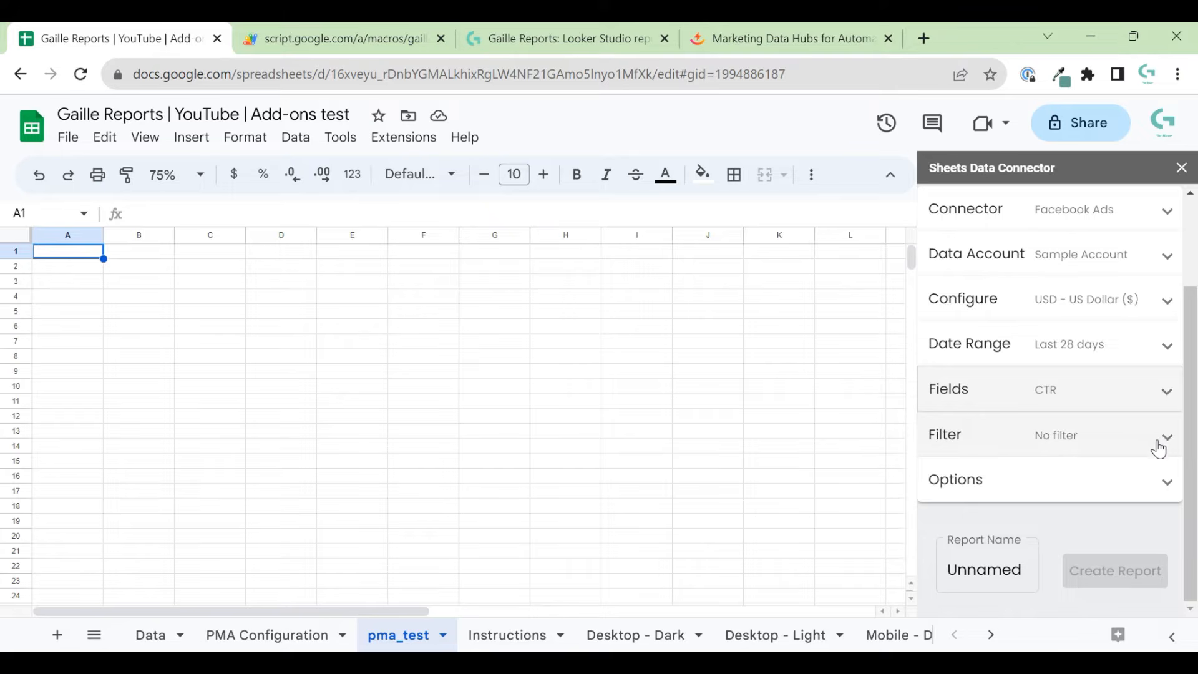
# Step: Open the report's filter settings and set them without any filter conditions
pyautogui.click(1159, 448)
pyautogui.scroll(-2, 1157, 455)
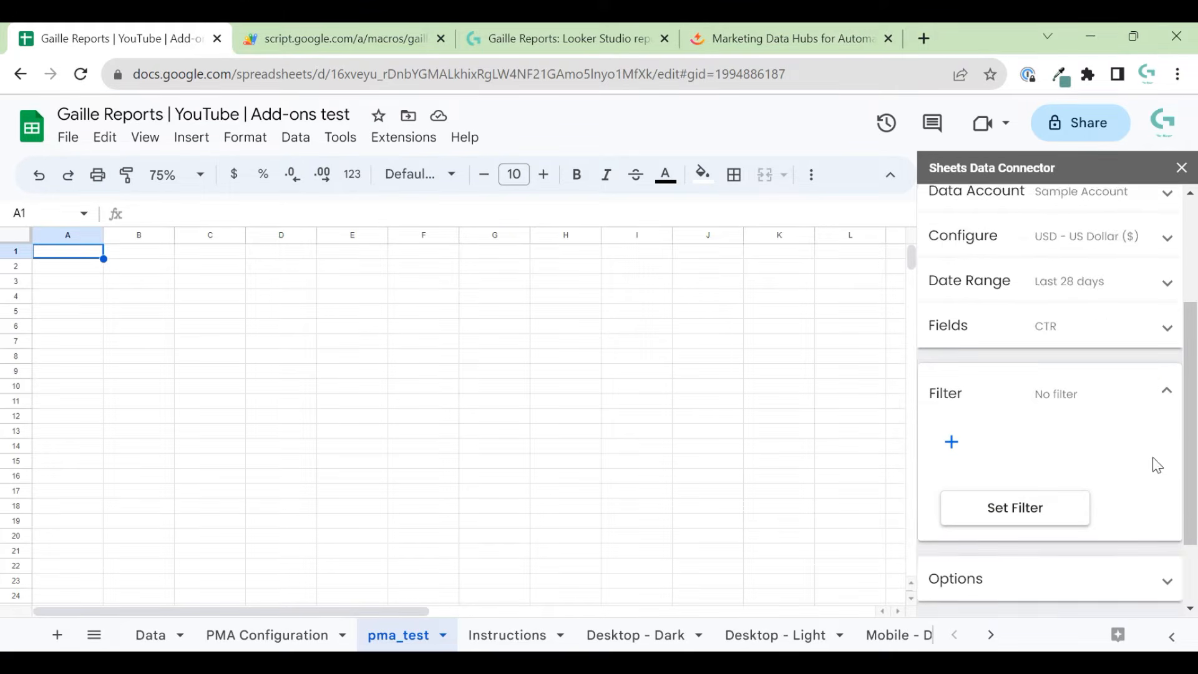
pyautogui.click(1063, 451)
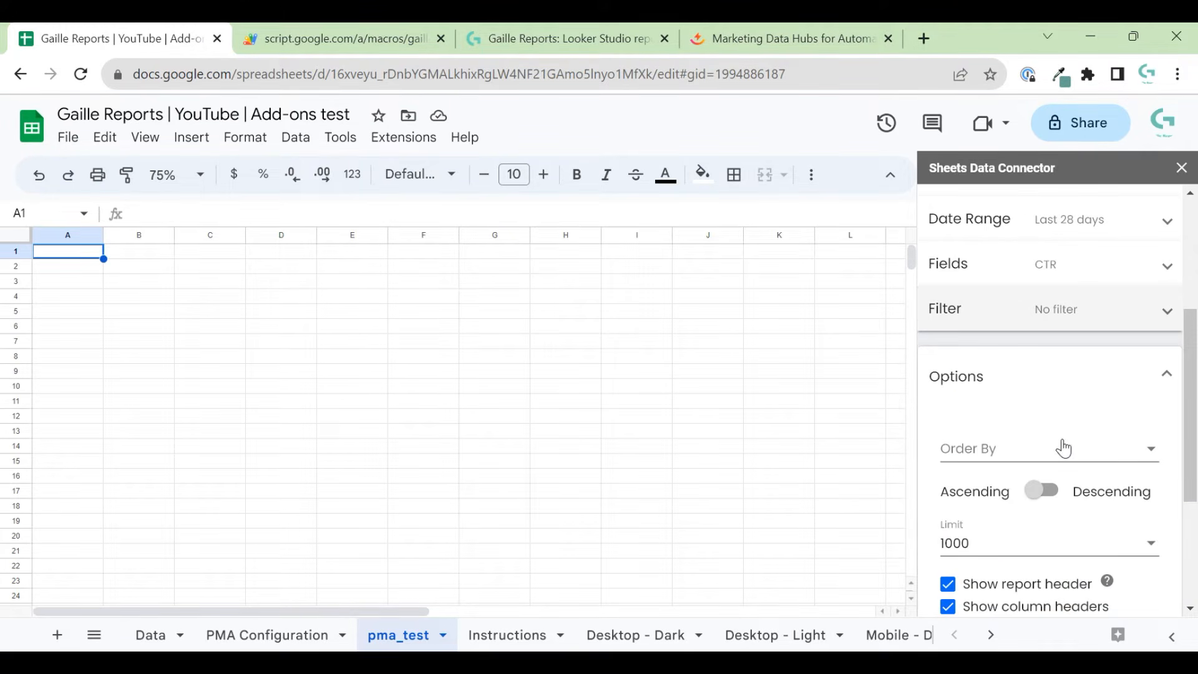
# Step: Browse the available sort fields in the report's options and order the report by Date
pyautogui.click(984, 462)
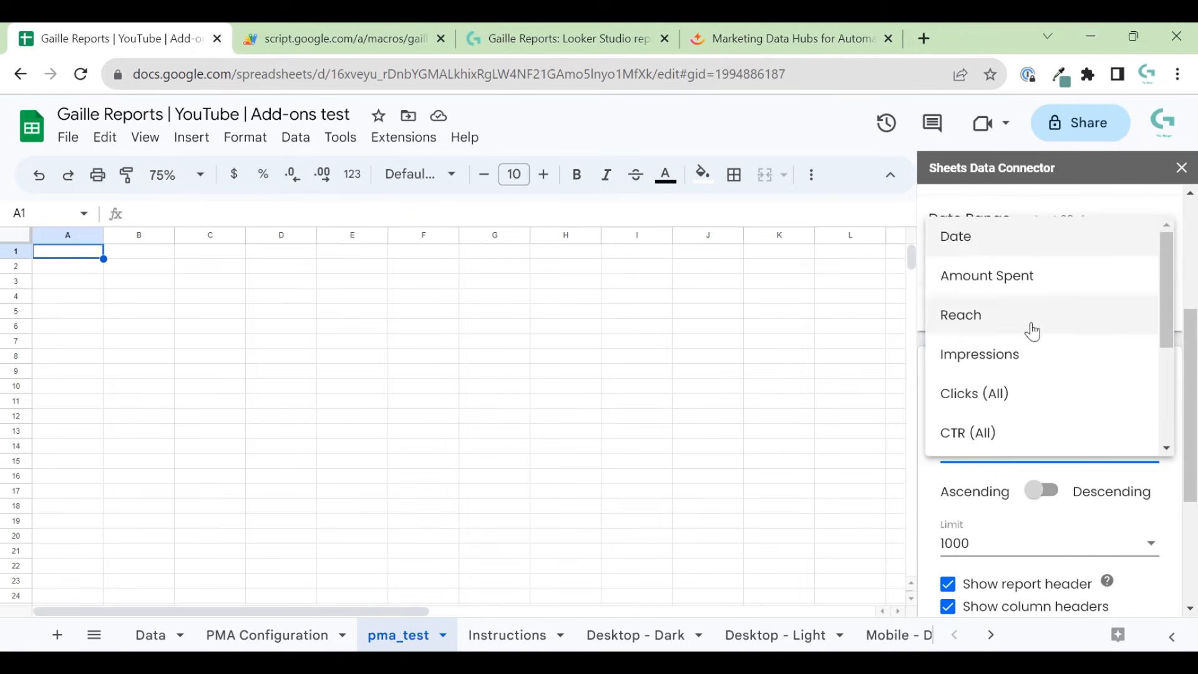
pyautogui.scroll(-5, 1032, 334)
pyautogui.scroll(5, 1037, 351)
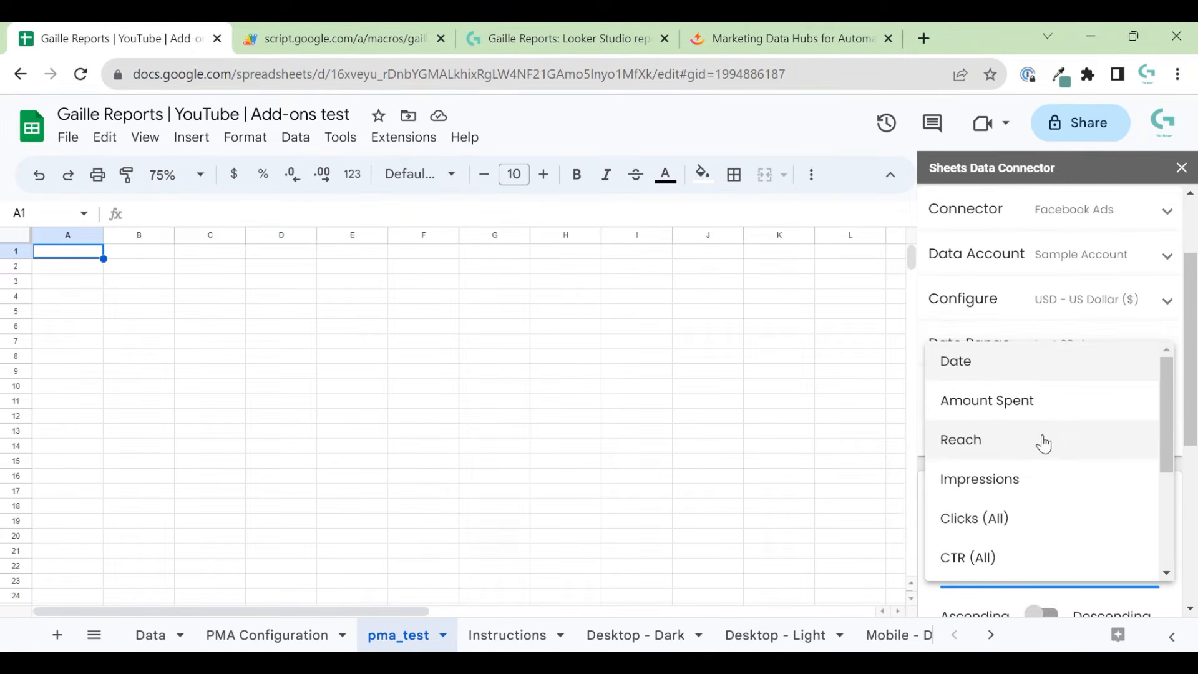
pyautogui.scroll(-5, 1042, 479)
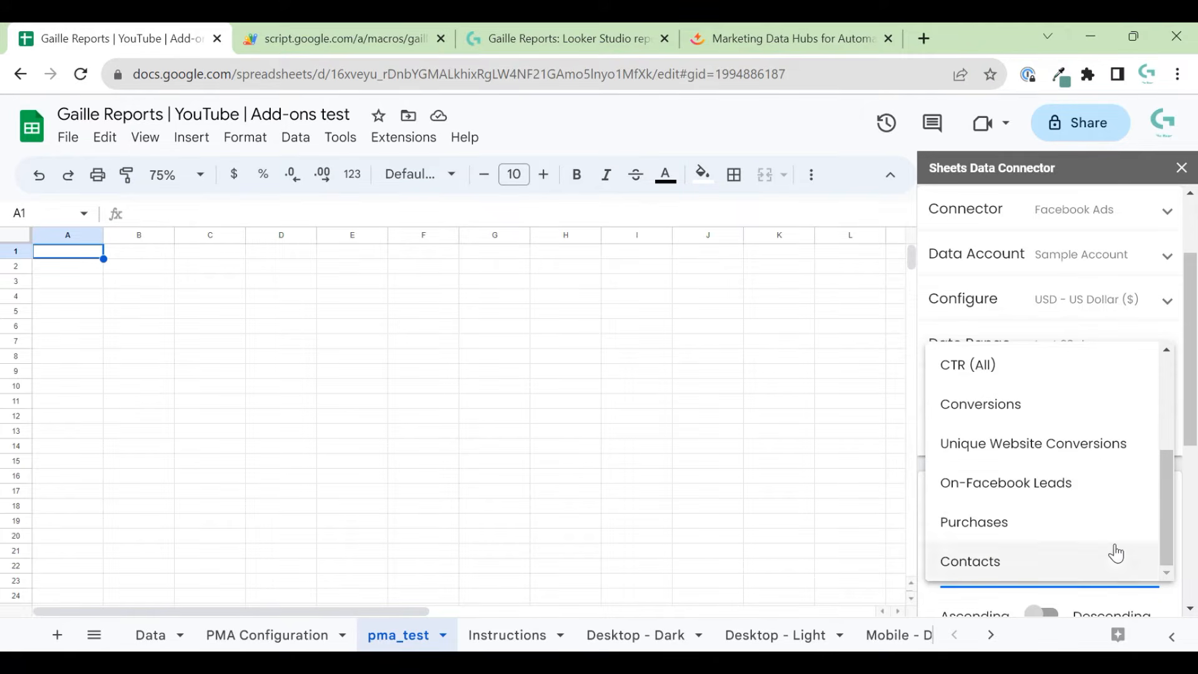
pyautogui.click(1177, 522)
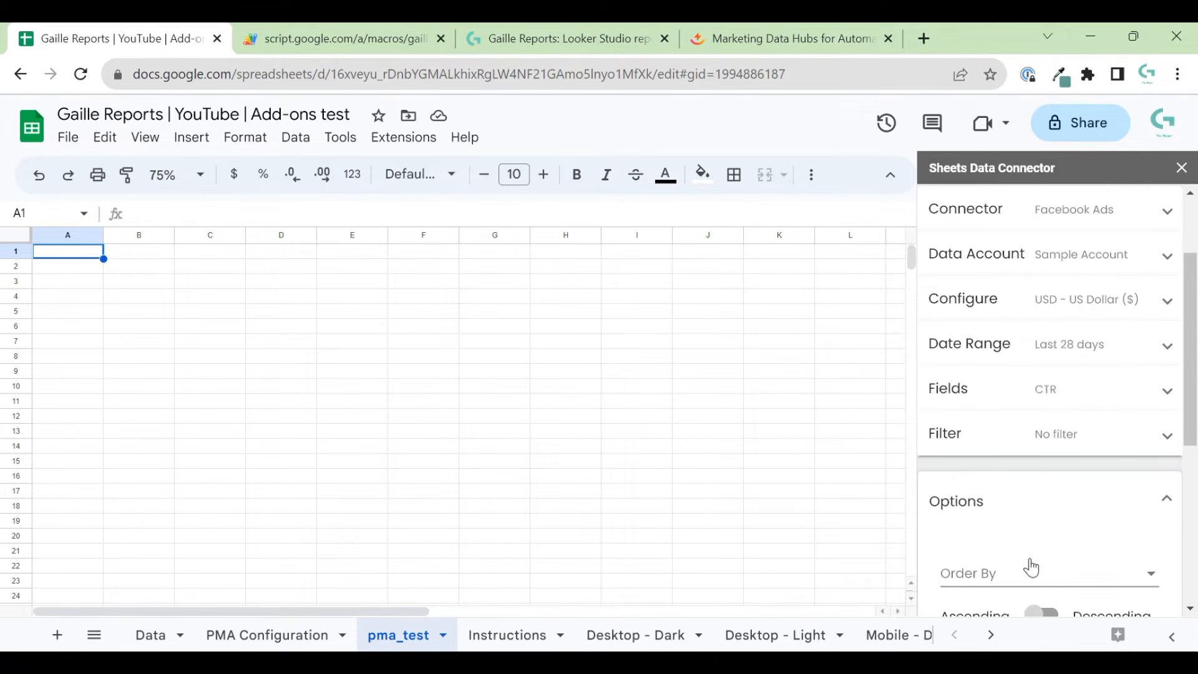
pyautogui.scroll(-2, 1030, 568)
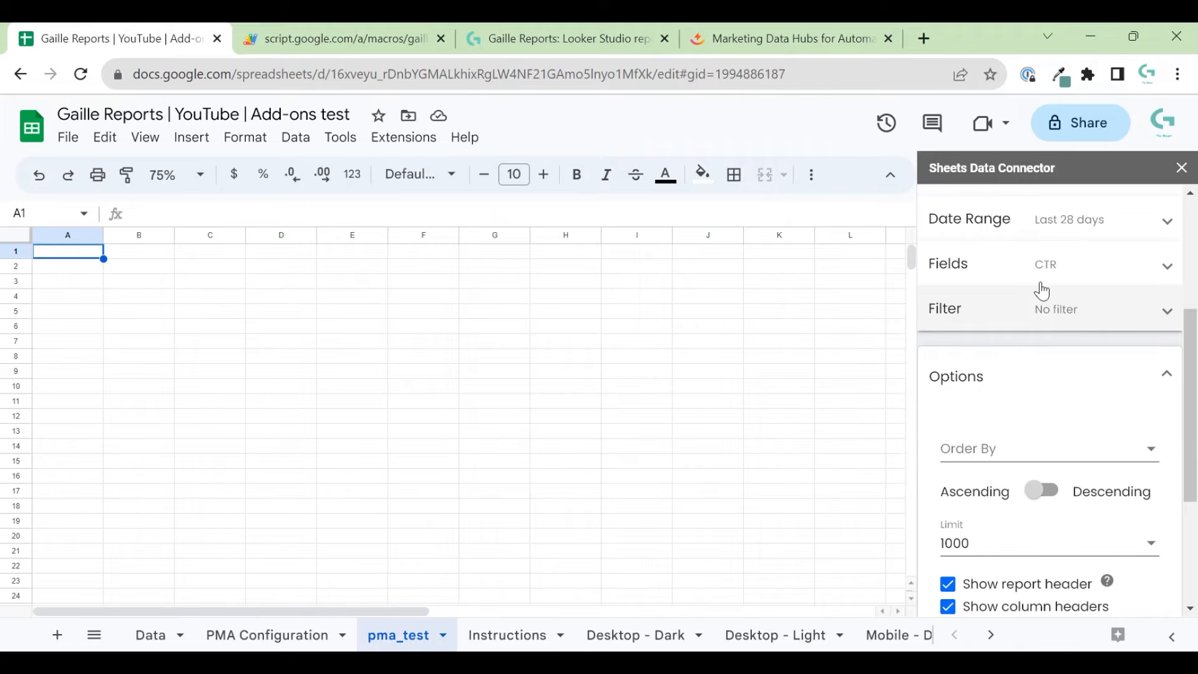
pyautogui.click(1003, 457)
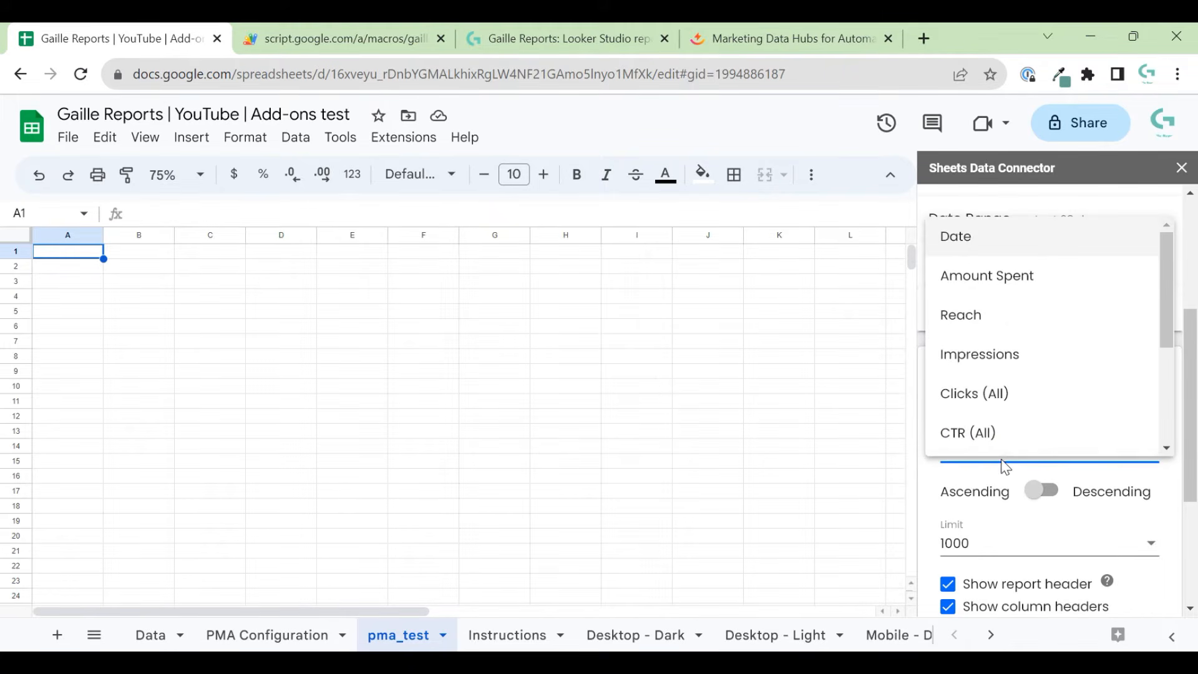
pyautogui.click(946, 249)
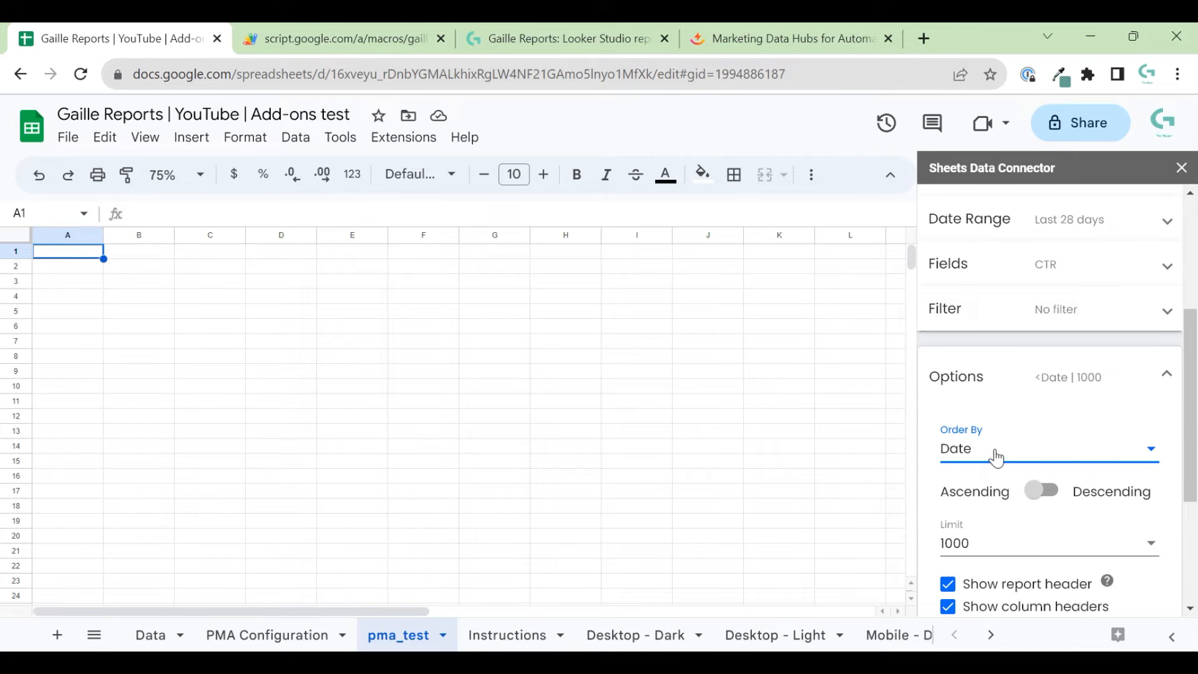
# Step: Turn off the report header, 'No data' and report grid lines in the report's options
pyautogui.click(1062, 315)
pyautogui.click(1168, 334)
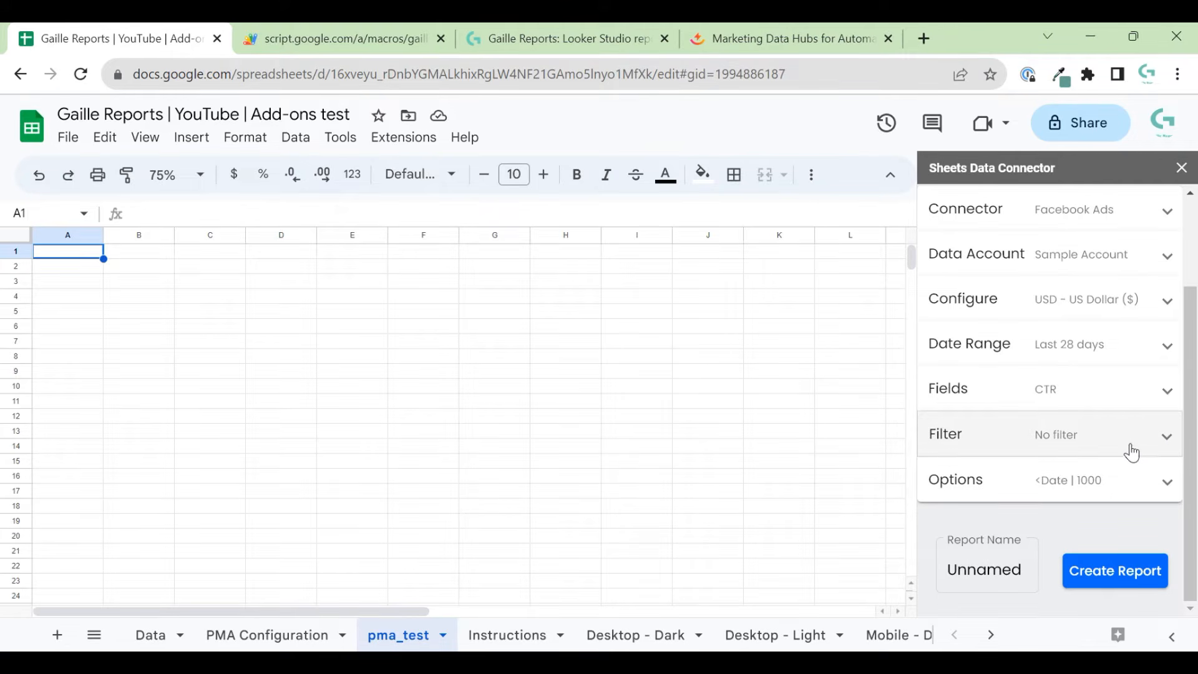
pyautogui.click(1104, 491)
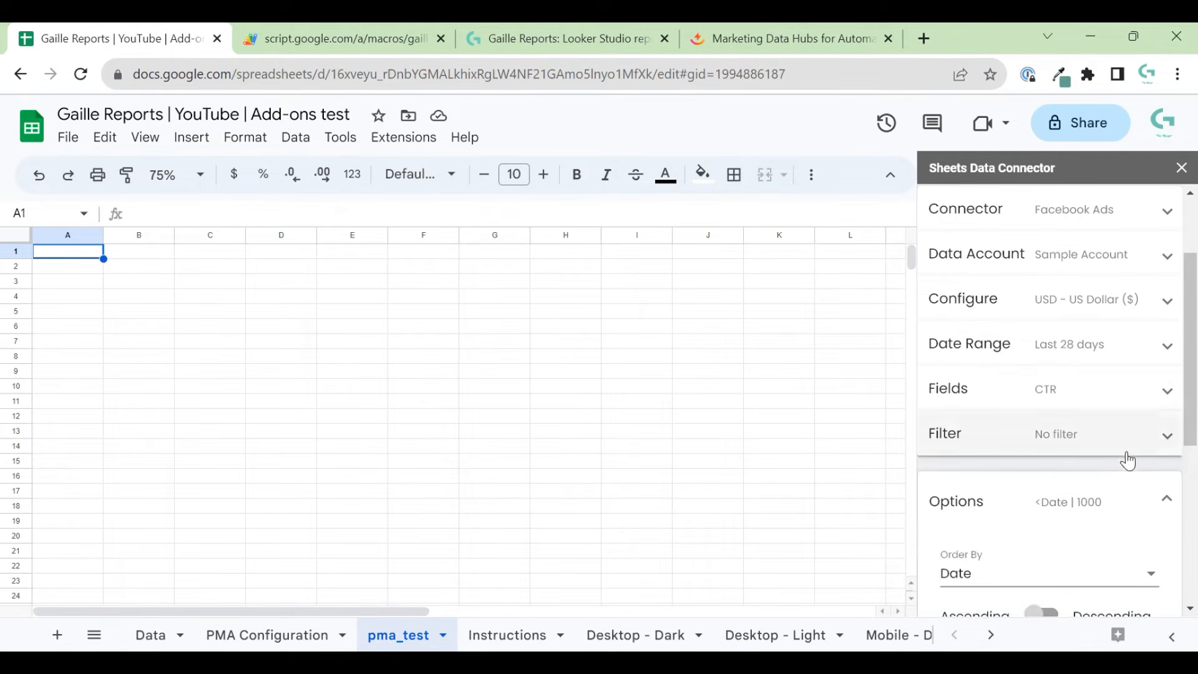
pyautogui.scroll(-3, 1122, 480)
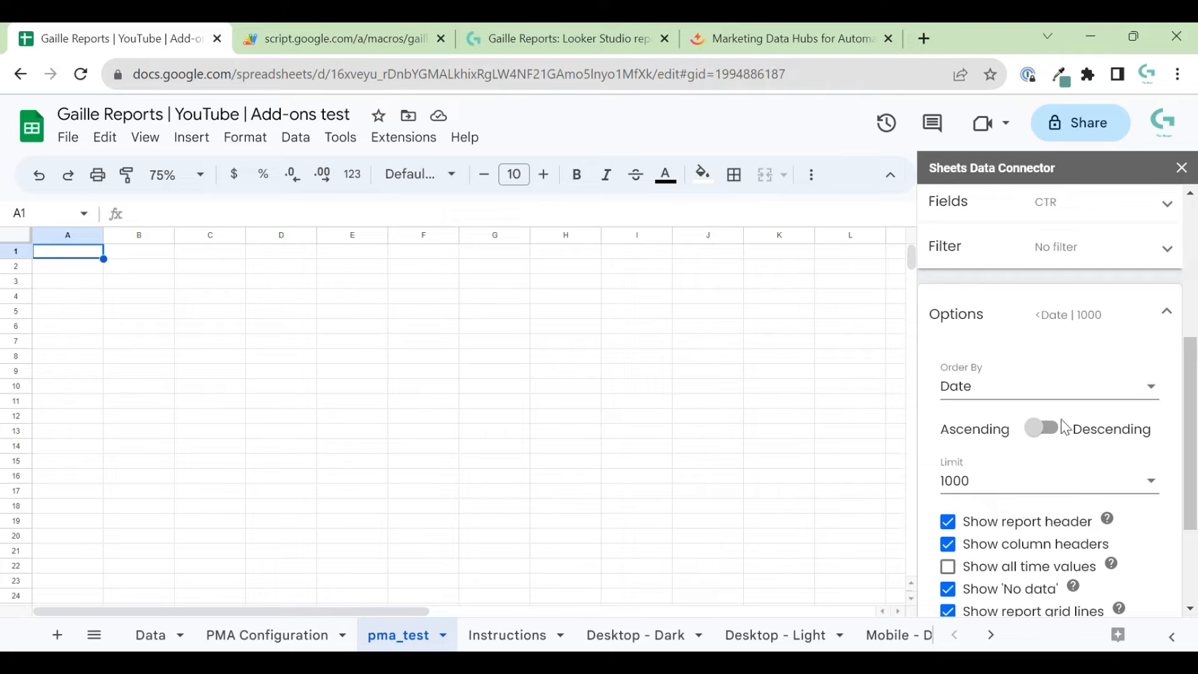
pyautogui.scroll(-2, 1038, 495)
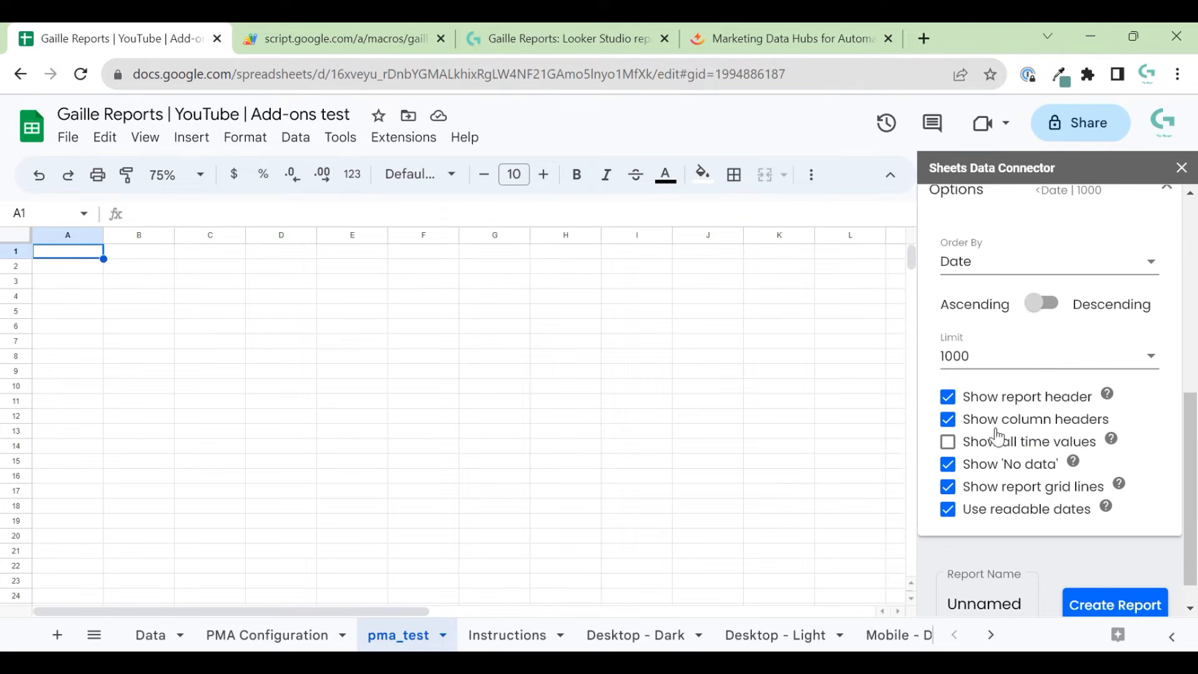
pyautogui.click(946, 395)
pyautogui.click(948, 465)
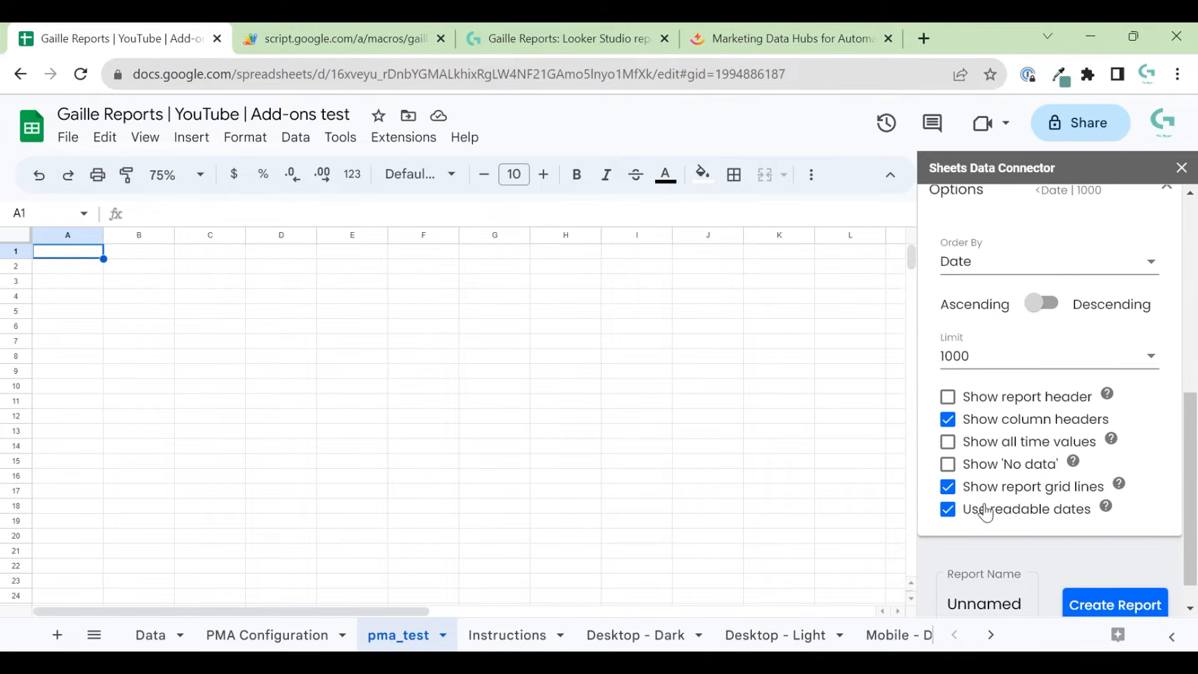
pyautogui.click(946, 488)
# Step: Name the report Fb_test and select cell A1 of pma_test as its destination
pyautogui.click(1024, 590)
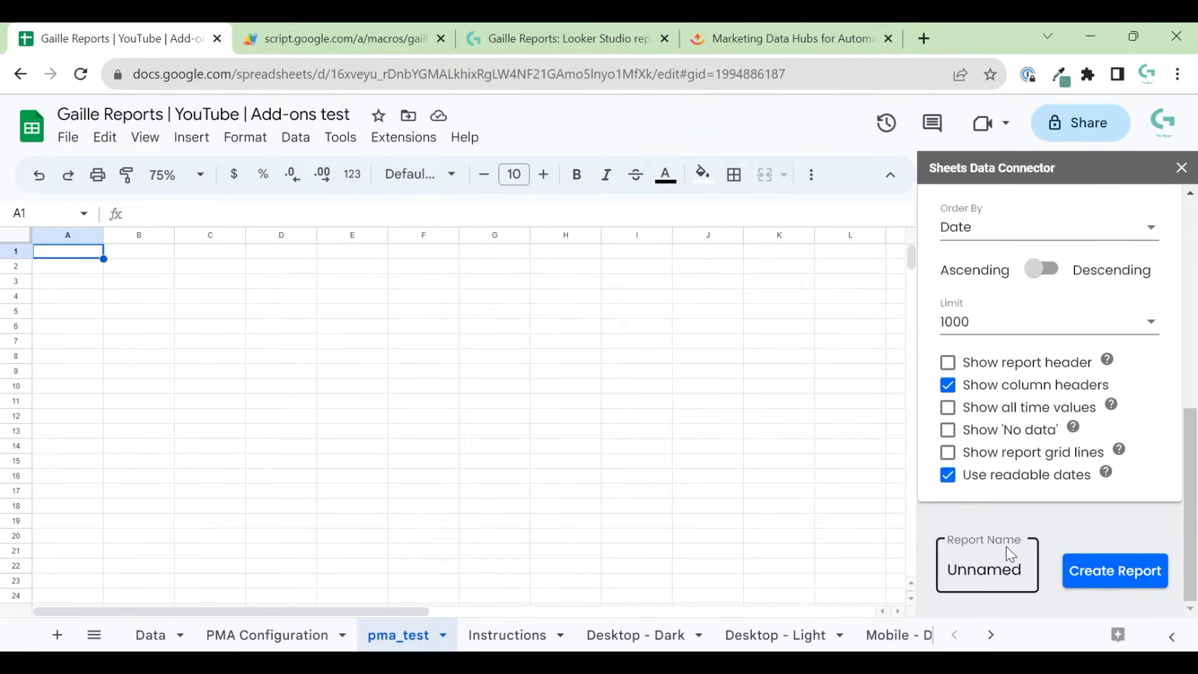
pyautogui.doubleClick(1008, 568)
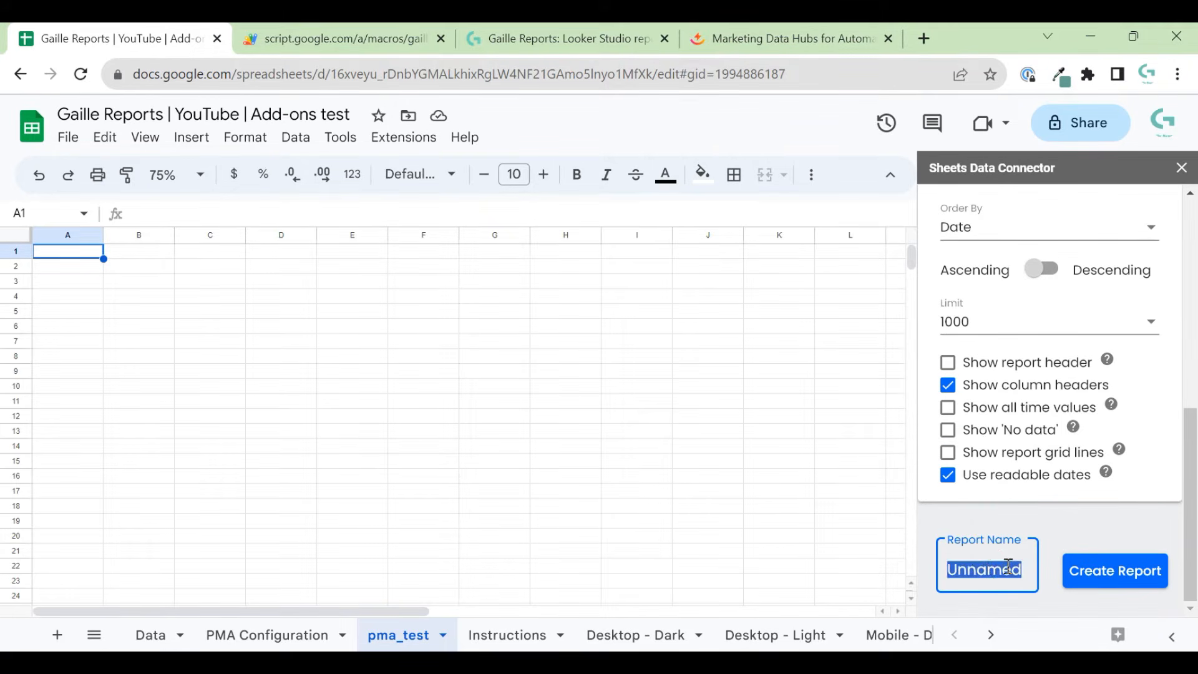
pyautogui.write('G')
pyautogui.press('BackSpace')
pyautogui.write('Fb_test')
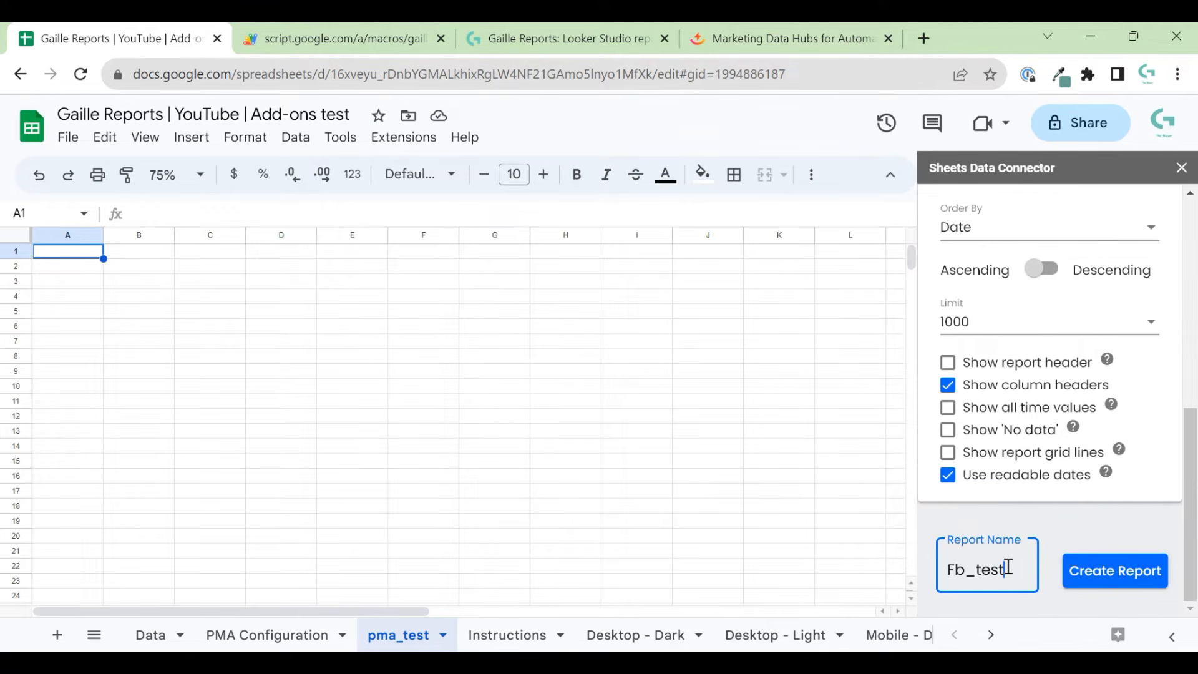
pyautogui.click(295, 370)
pyautogui.click(68, 252)
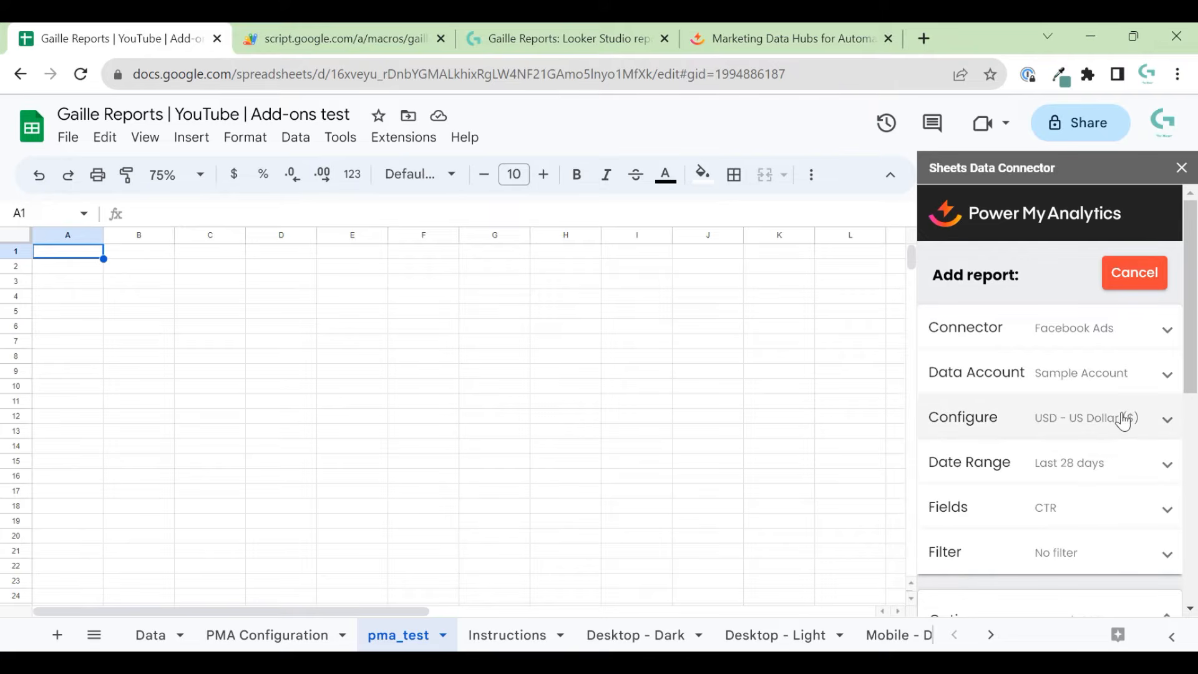
# Step: Review the report's settings from the connector down to the options and create the report
pyautogui.scroll(-10, 1122, 420)
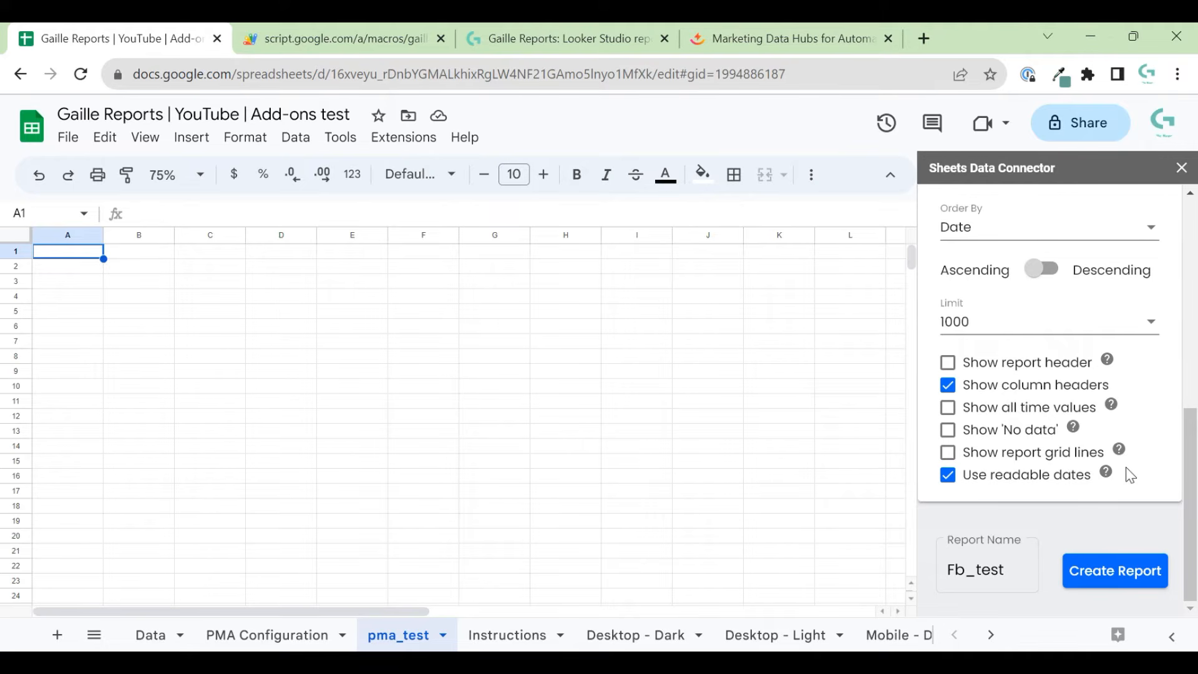
pyautogui.scroll(5, 1161, 382)
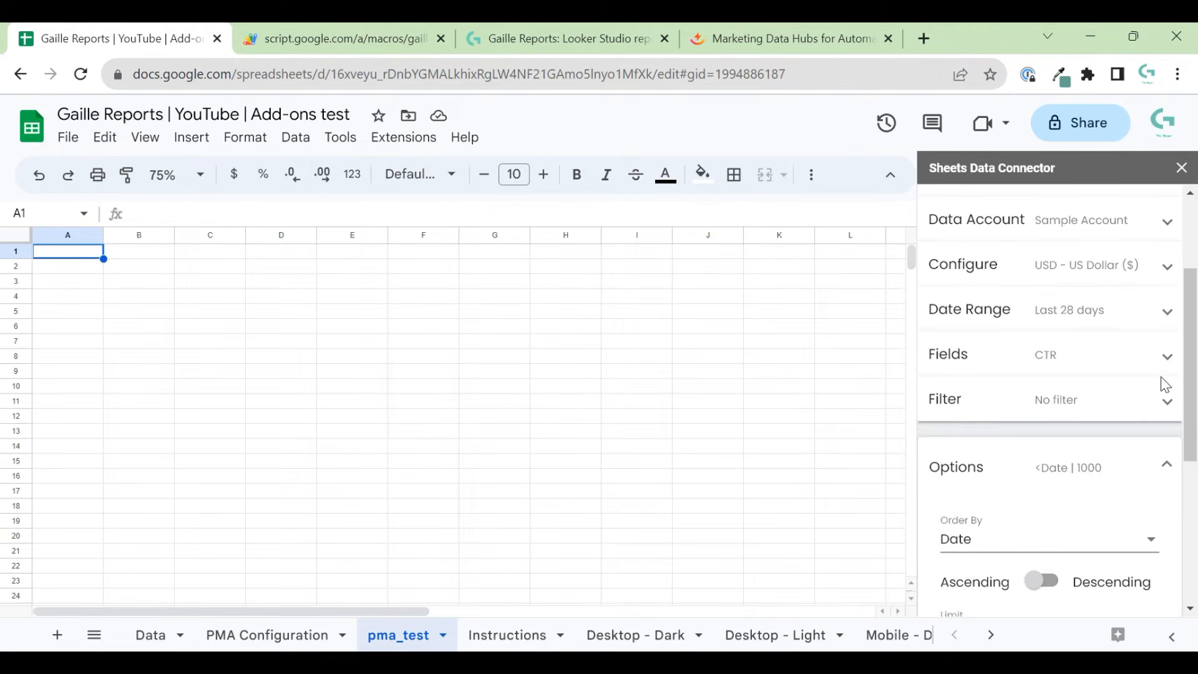
pyautogui.scroll(3, 1160, 378)
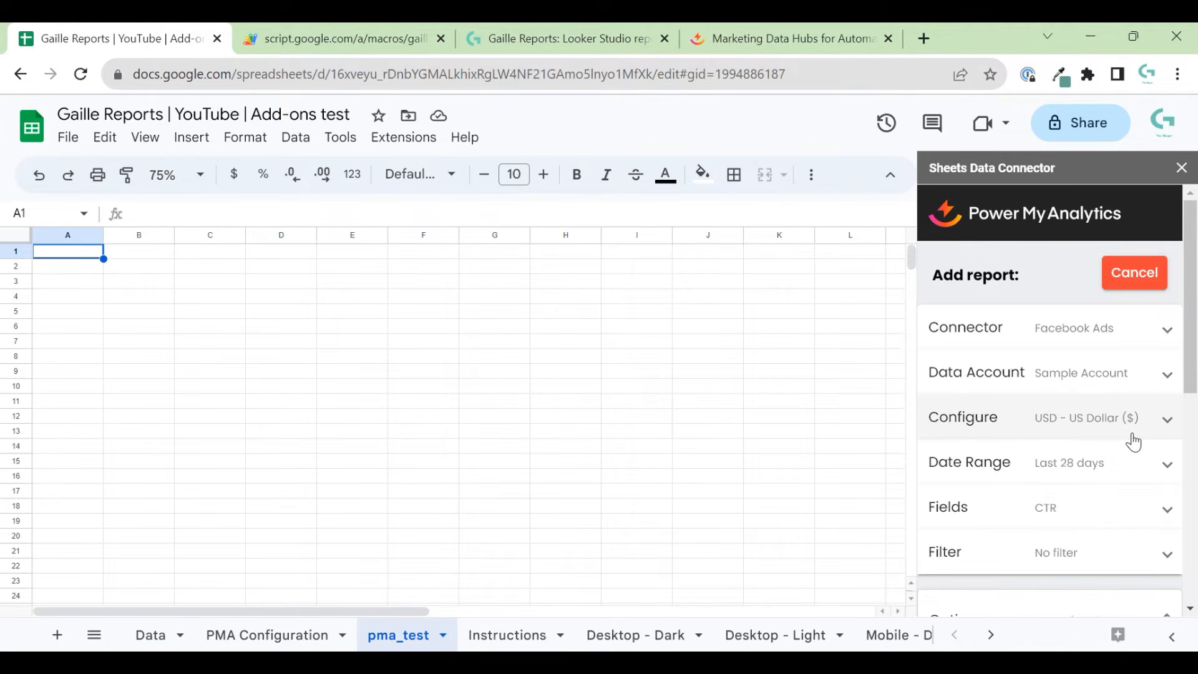
pyautogui.scroll(-10, 1134, 442)
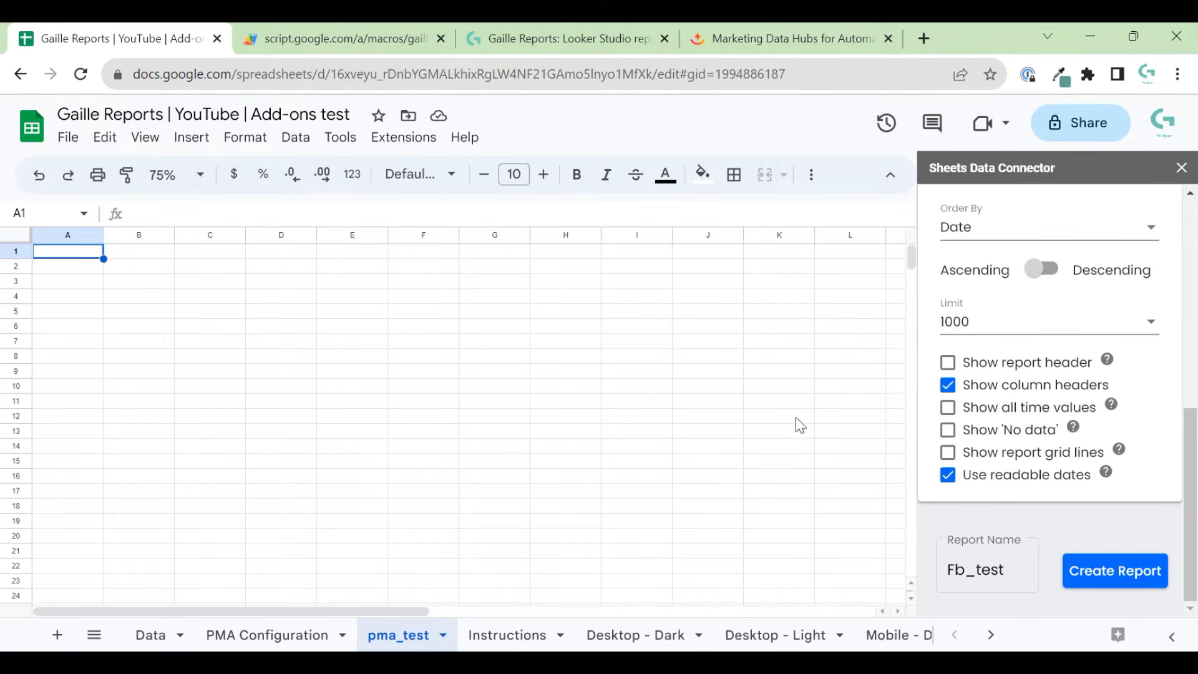
pyautogui.click(1115, 570)
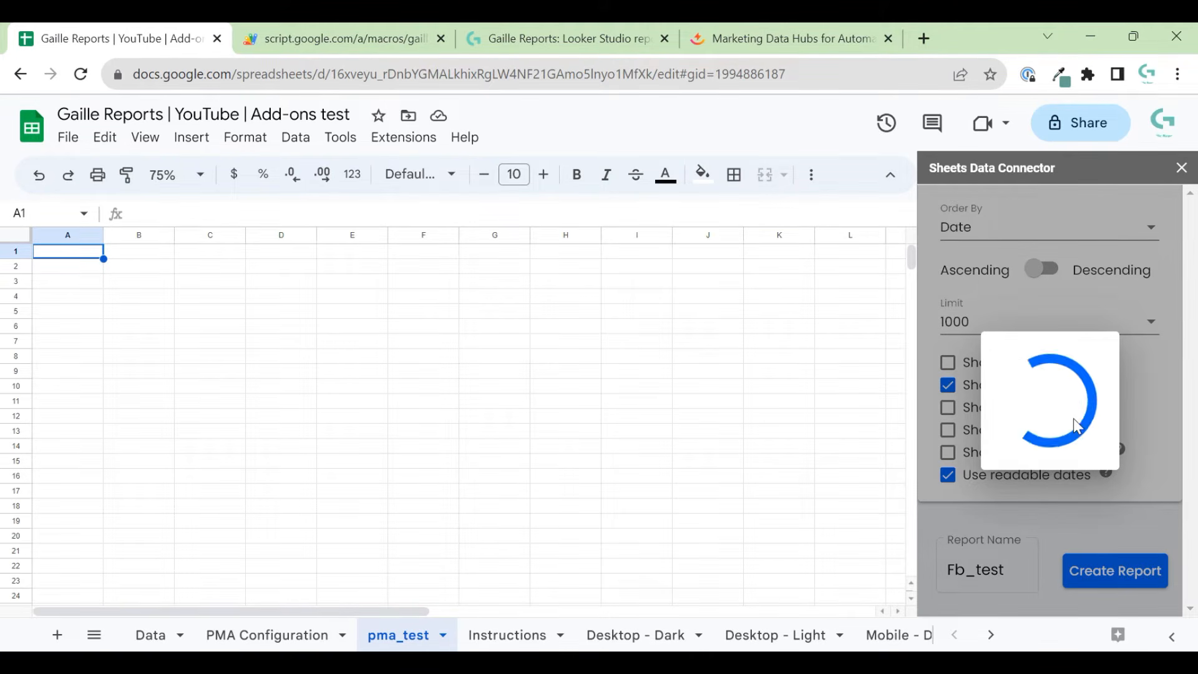
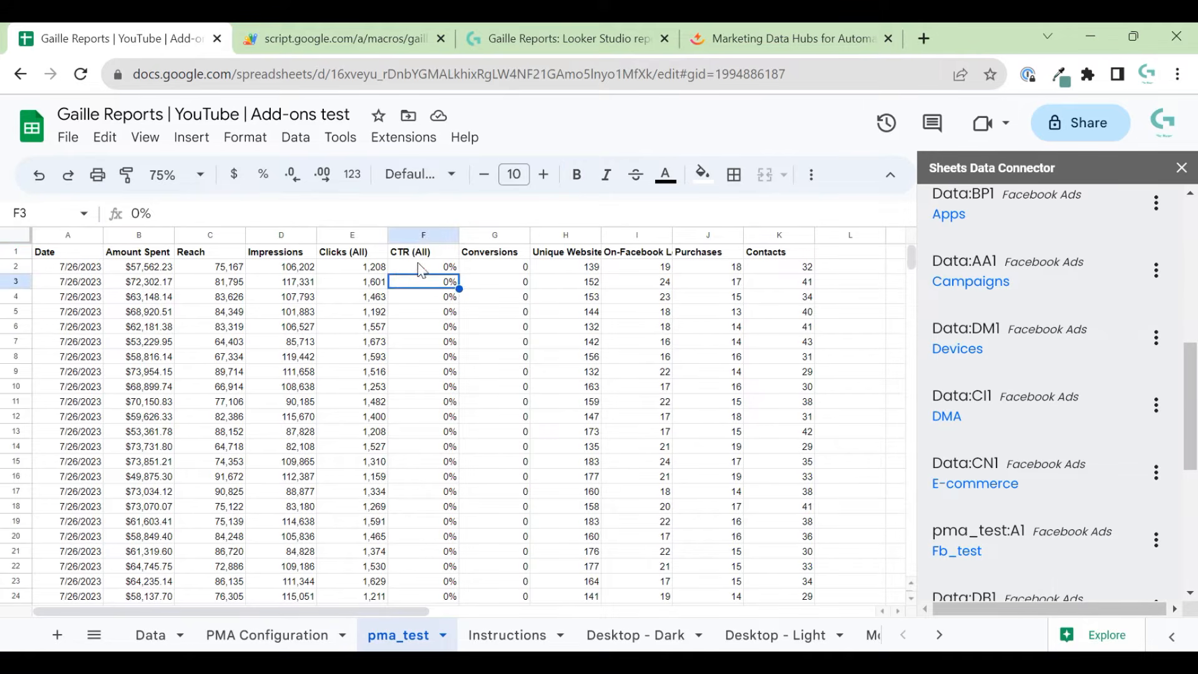
# Step: Format the CTR (All) column as a percentage with two decimals and check its values down to the last row
pyautogui.click(419, 235)
pyautogui.click(263, 175)
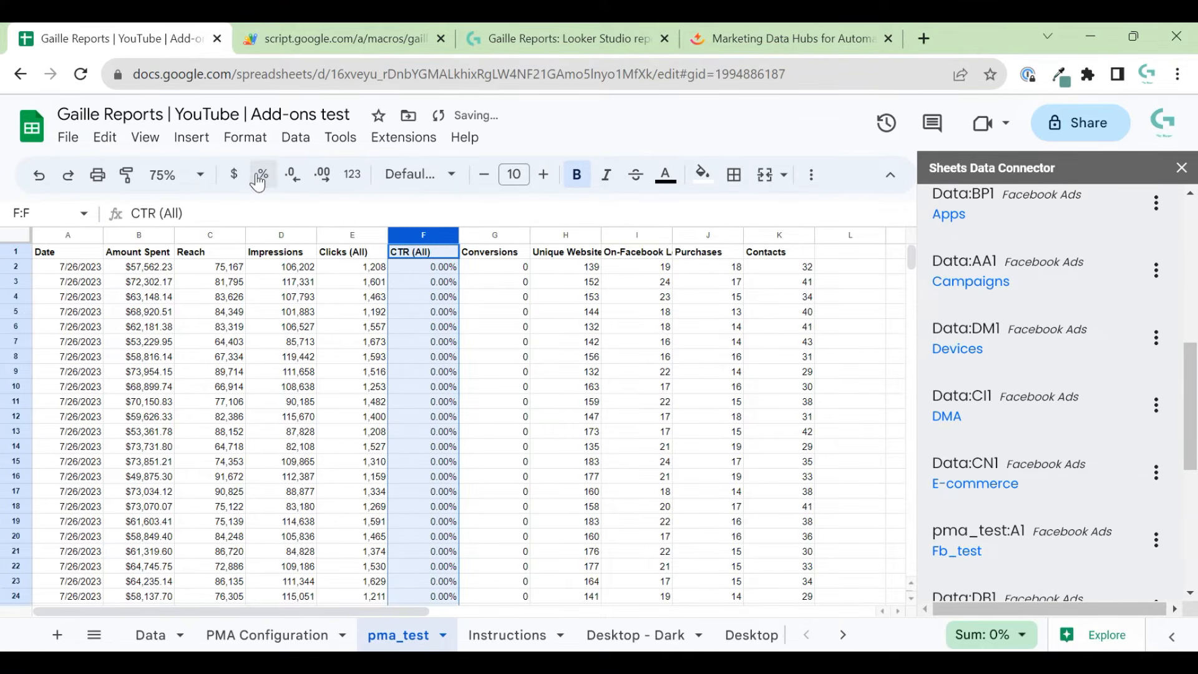
pyautogui.click(432, 343)
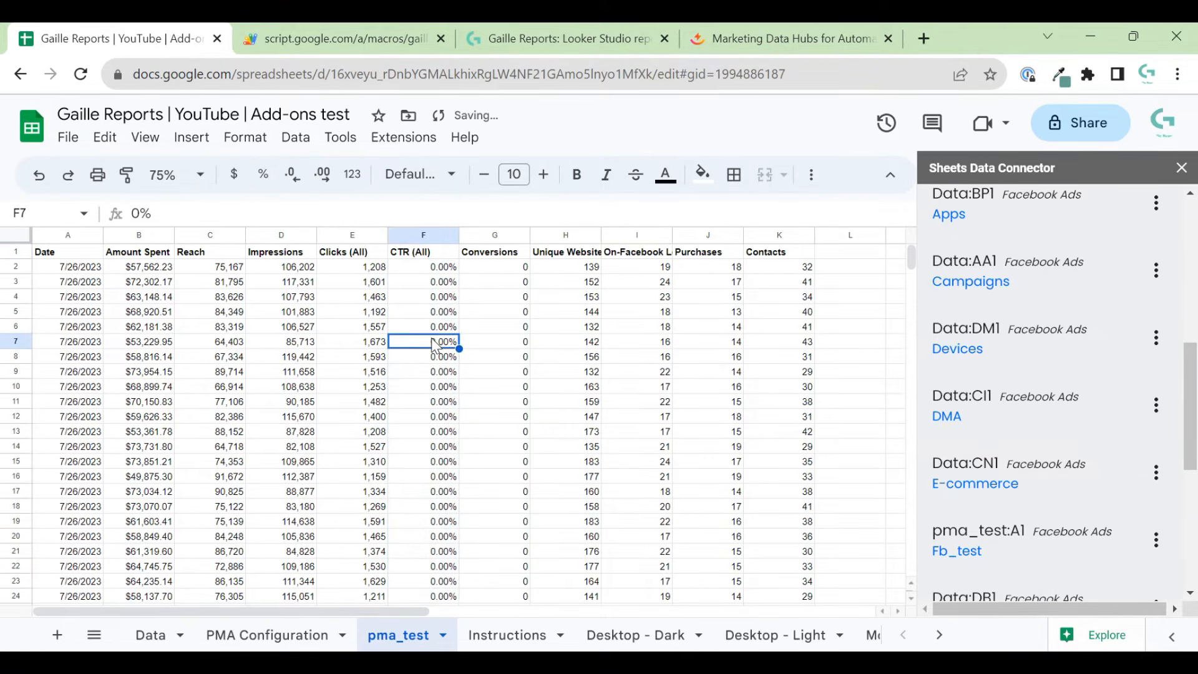
pyautogui.hotkey('ctrl', 'Down')
pyautogui.press('Down')
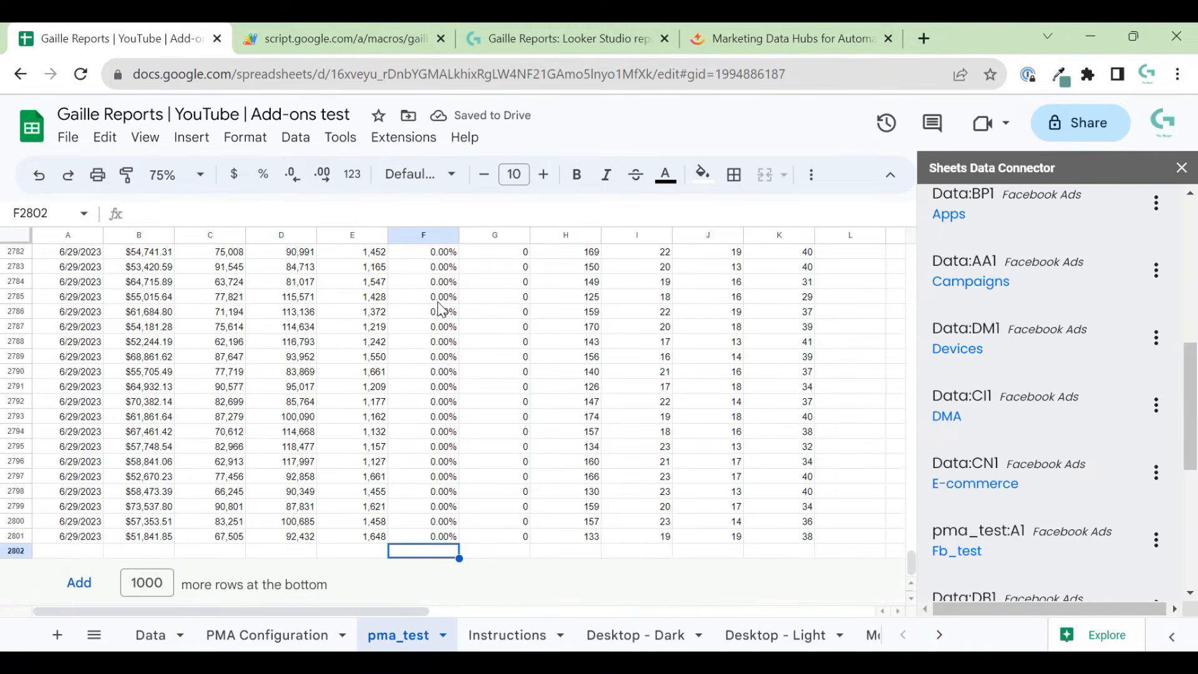
pyautogui.hotkey('ctrl', 'Up')
pyautogui.hotkey('ctrl', 'Up')
# Step: Calculate the click-through rate in F2 by dividing clicks by impressions with =E2/D2
pyautogui.press('Down')
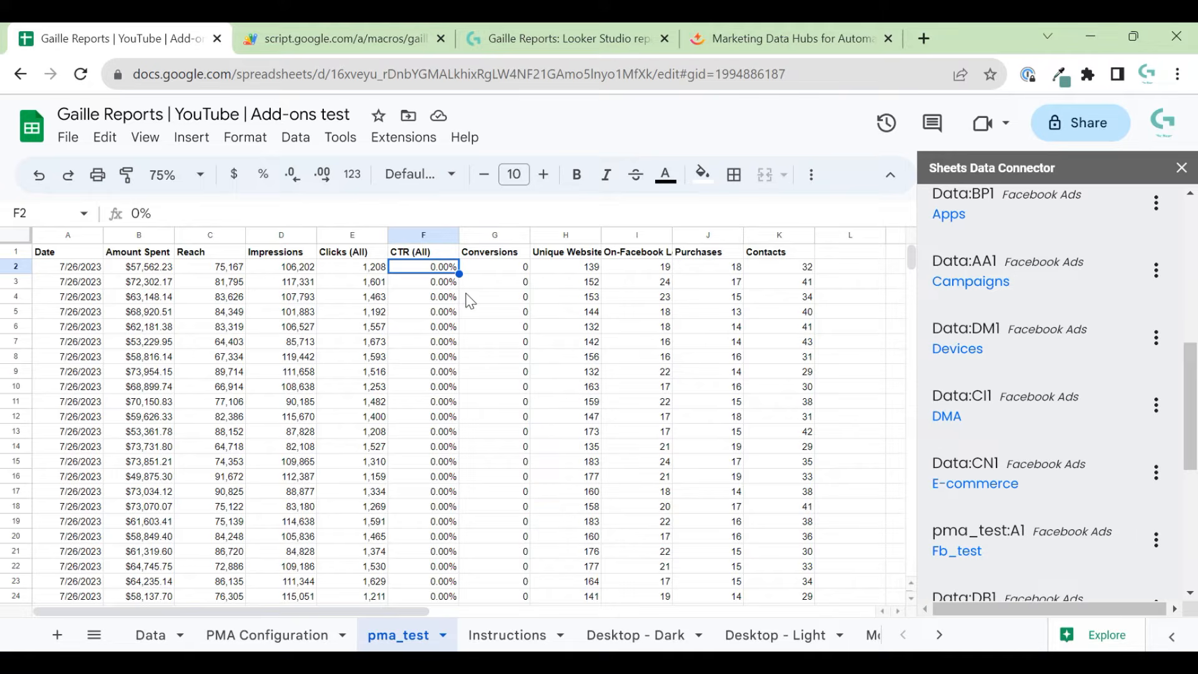
pyautogui.write('=E2/E2')
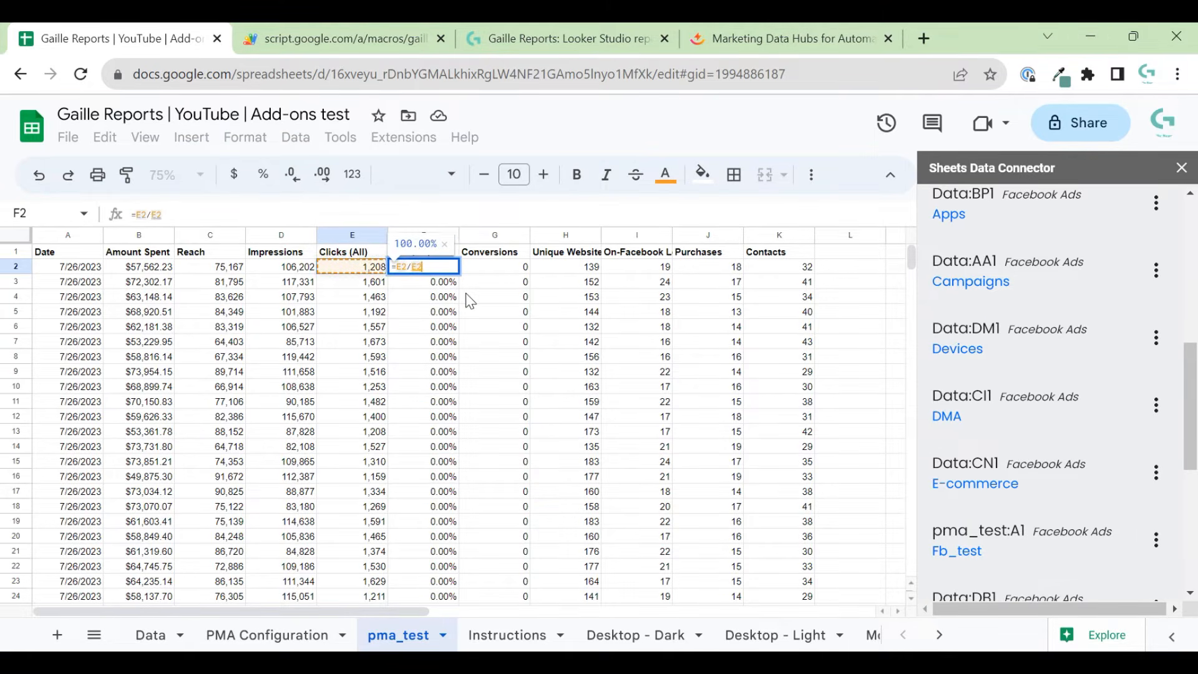
pyautogui.press('Left')
pyautogui.press('Return')
pyautogui.press('Up')
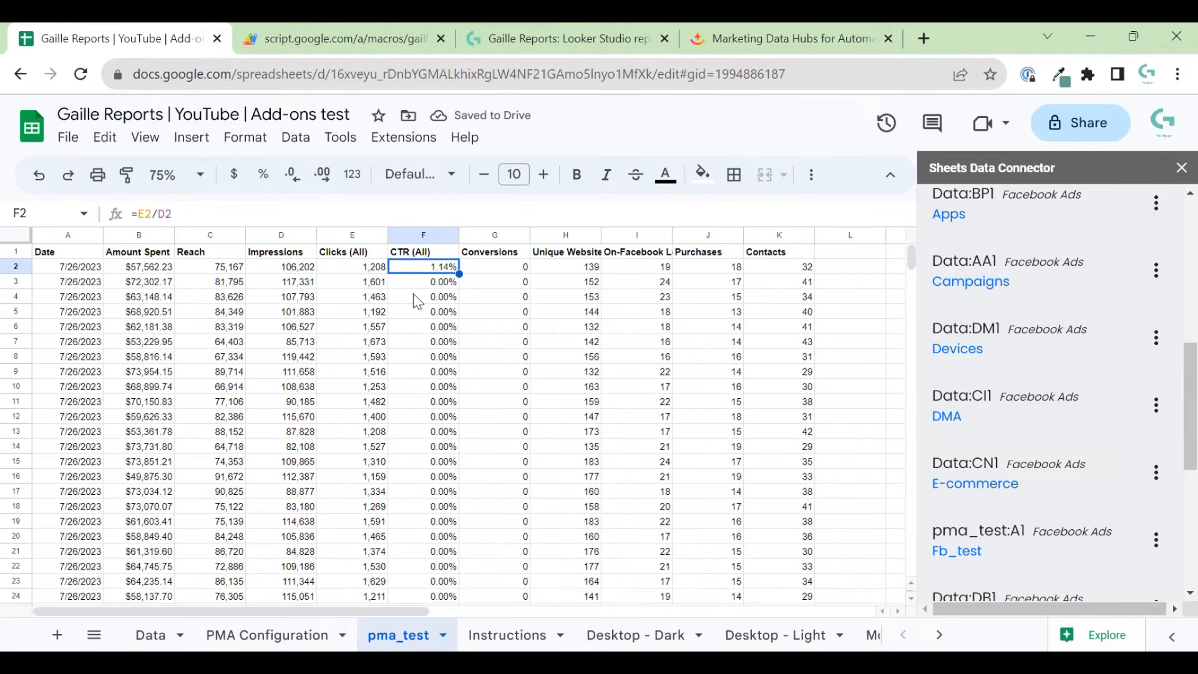
pyautogui.click(428, 282)
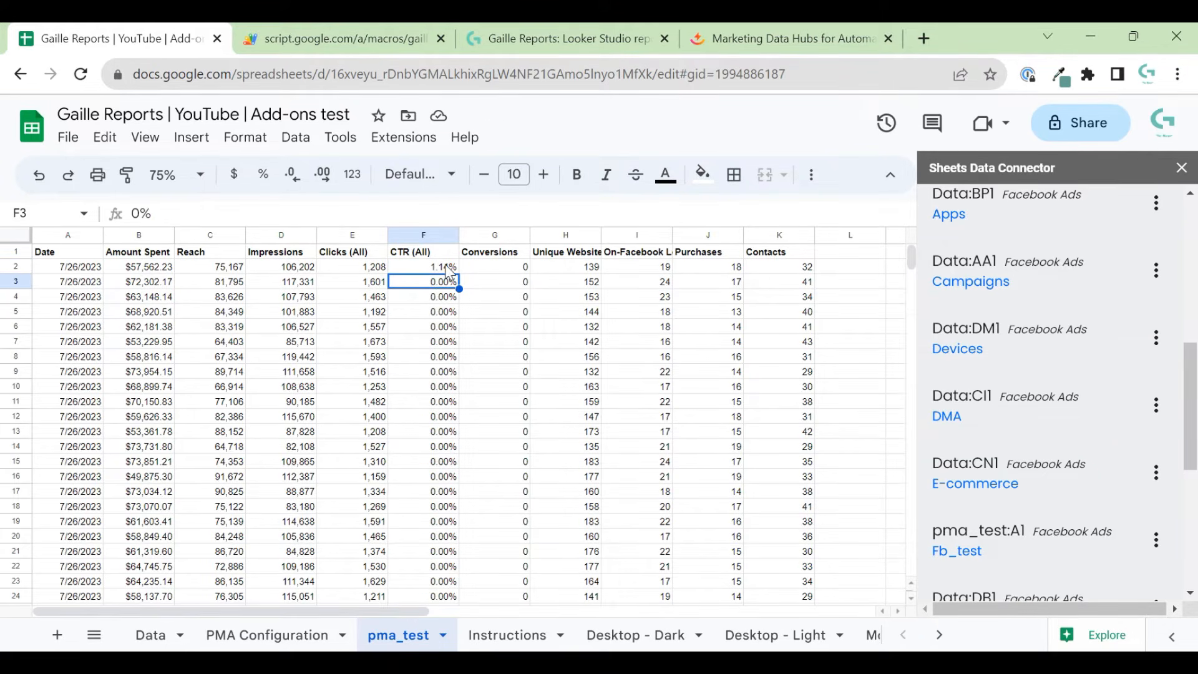
pyautogui.click(425, 267)
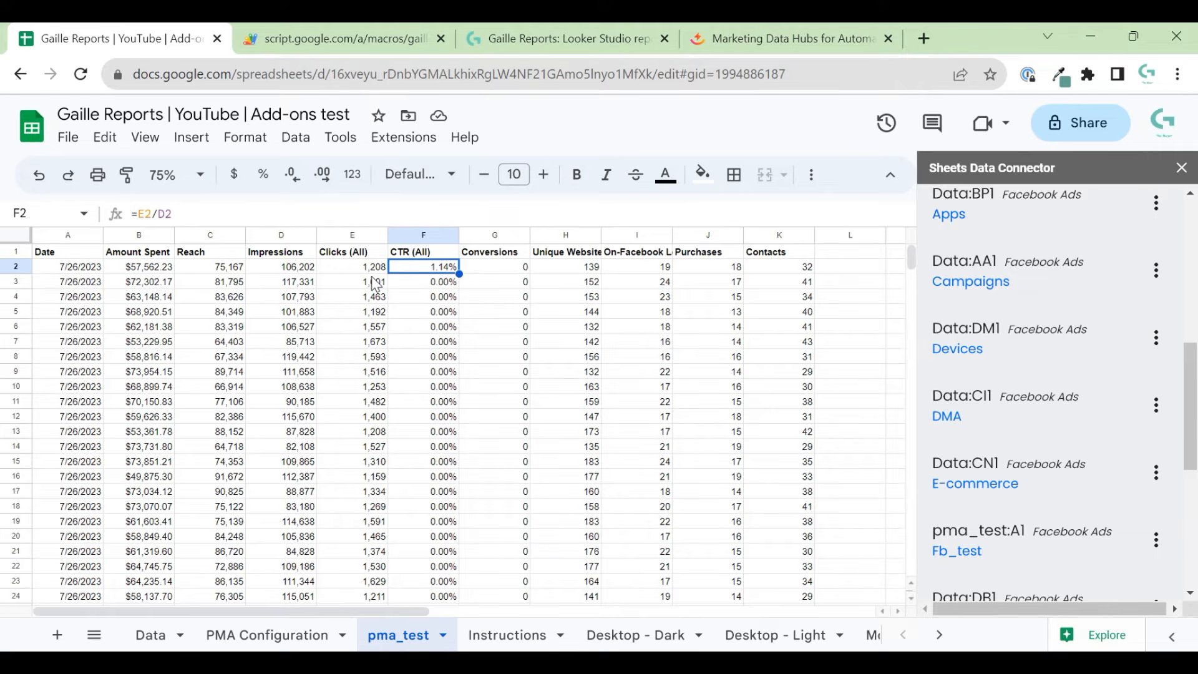
# Step: Select the whole Conversions column to check its sum
pyautogui.click(490, 282)
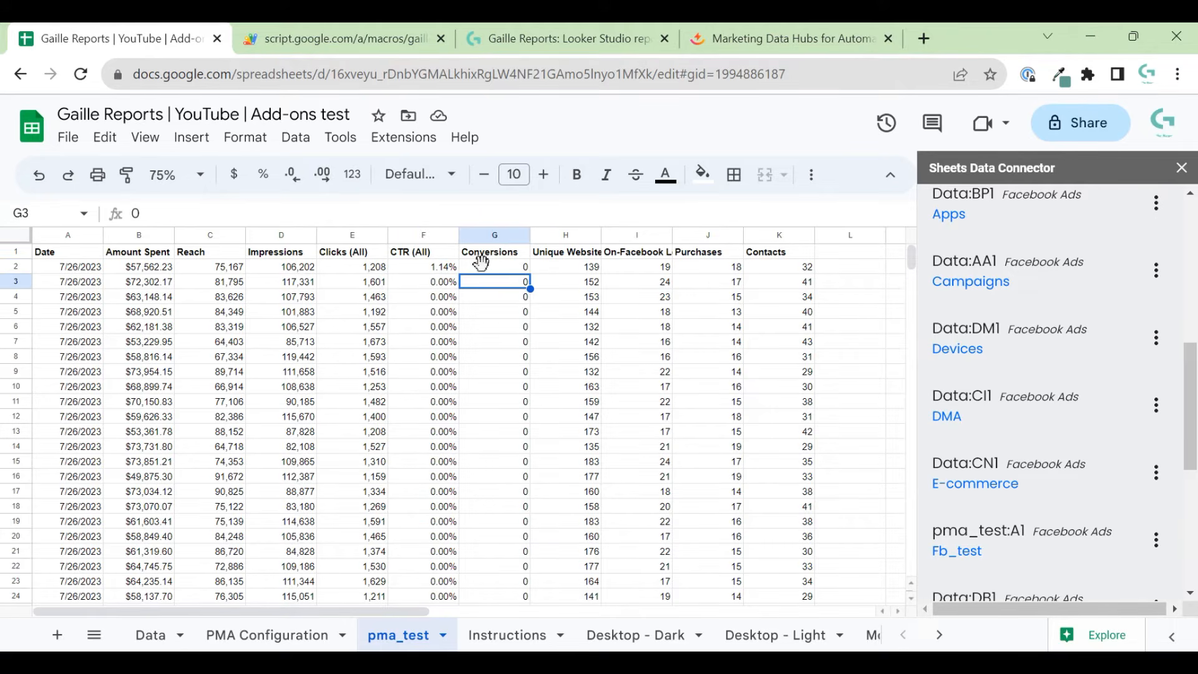
pyautogui.click(495, 235)
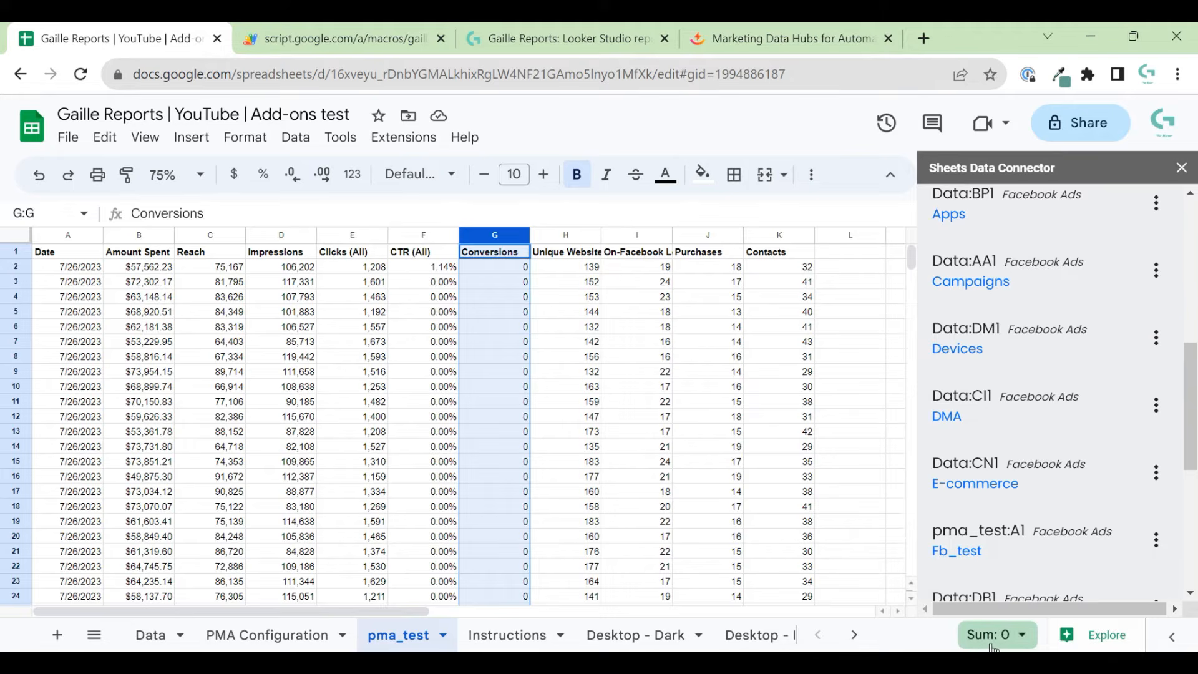
pyautogui.click(562, 297)
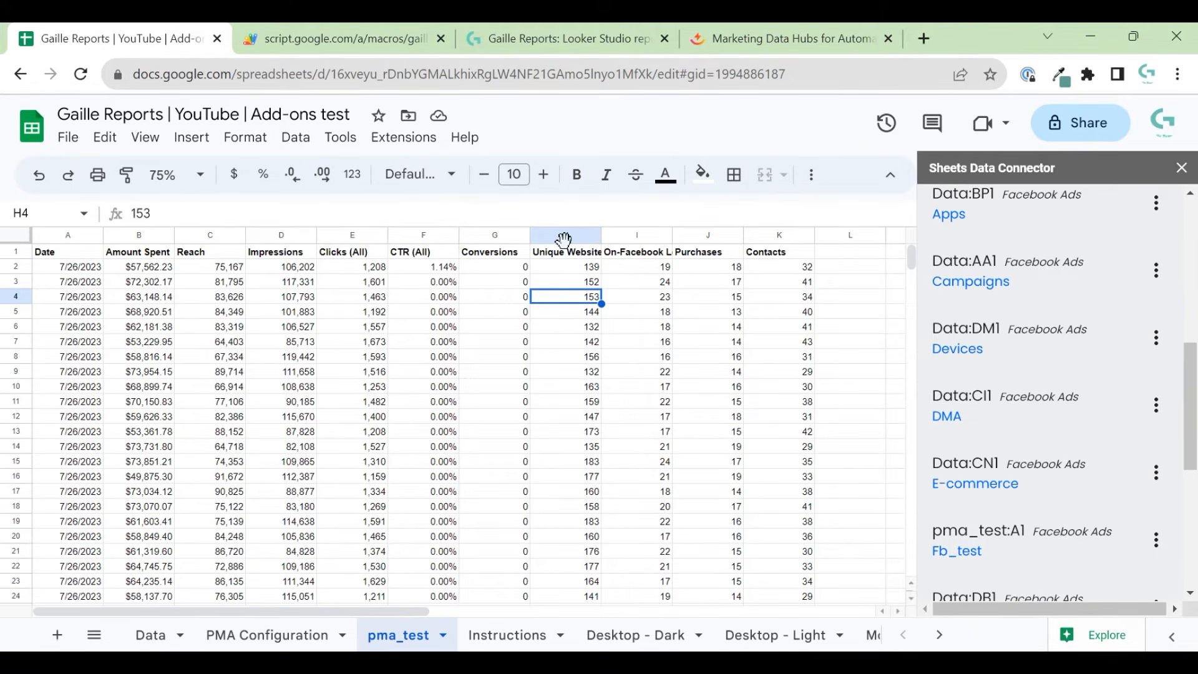
# Step: Widen the Unique Website Conversions column so that more of its header can be read
pyautogui.moveTo(602, 235); pyautogui.dragTo(643, 235)
pyautogui.click(617, 254)
pyautogui.click(601, 234)
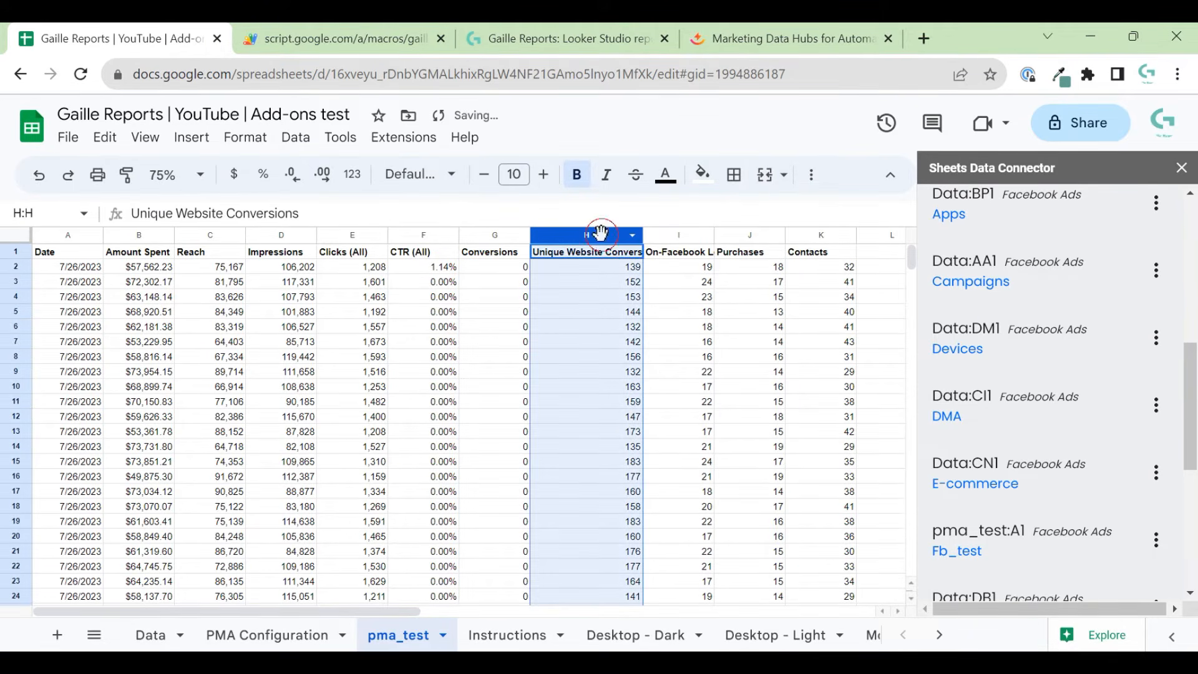
pyautogui.click(540, 293)
pyautogui.click(520, 268)
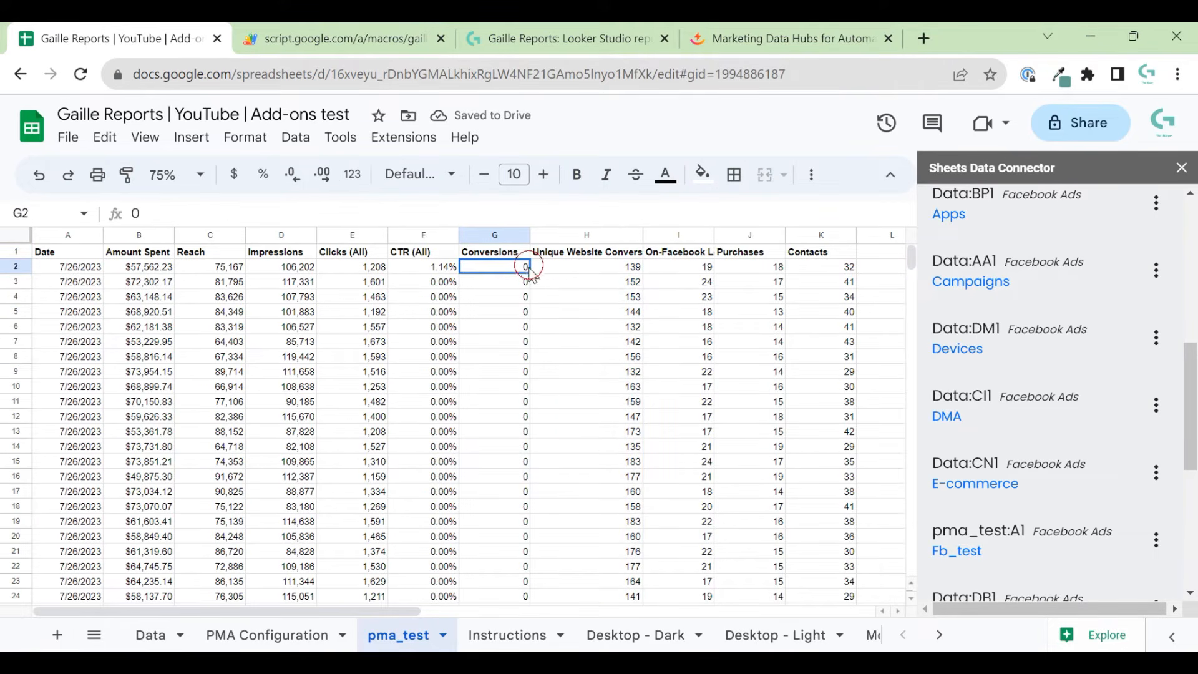
# Step: Widen the On-Facebook Leads column until its full header can be read
pyautogui.click(613, 265)
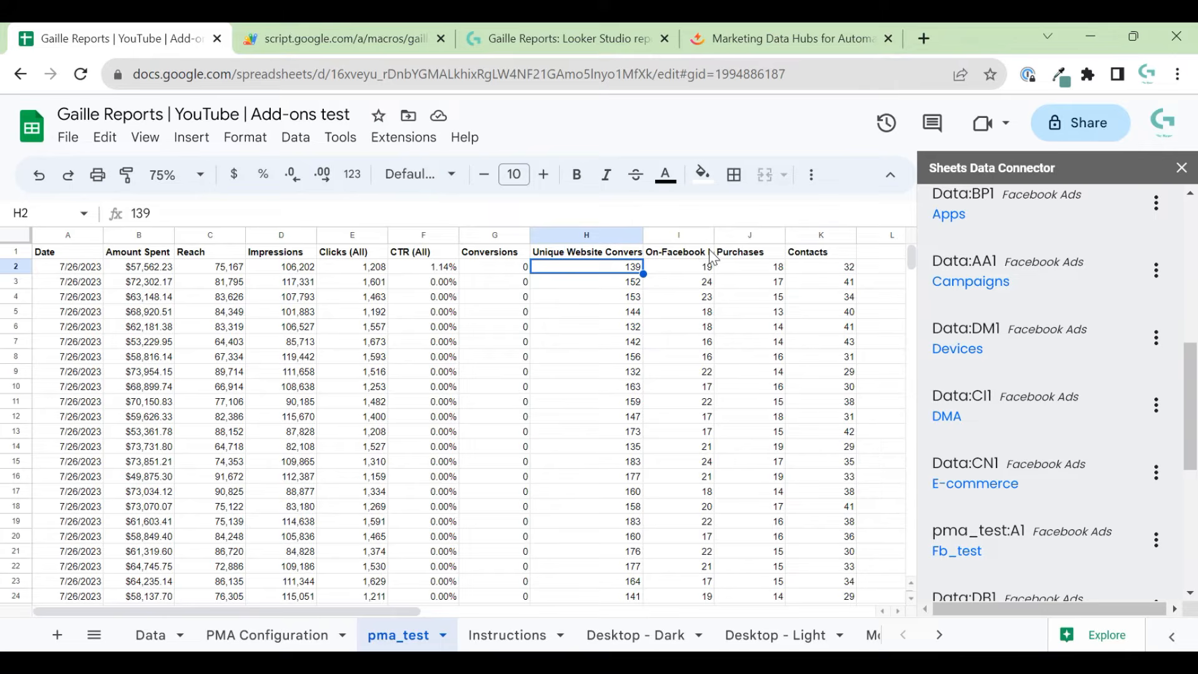
pyautogui.moveTo(714, 234); pyautogui.dragTo(734, 234)
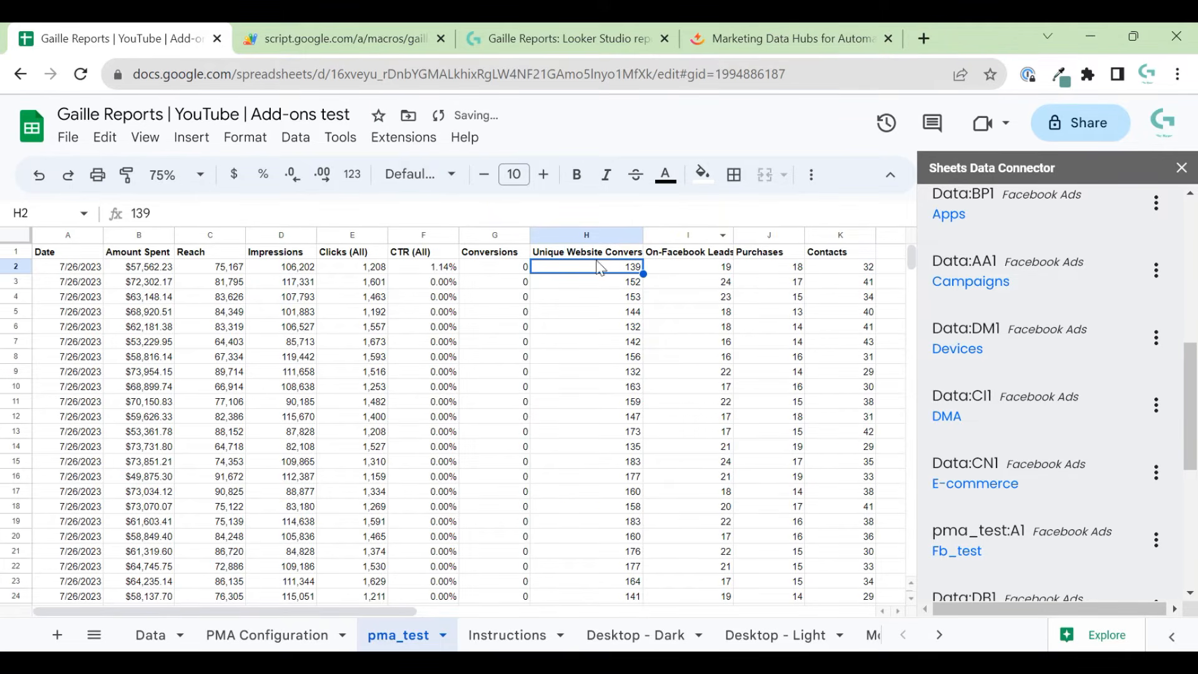
# Step: Compare Conversions with Unique Website Conversions, and check the sums of the On-Facebook Leads, Purchases and Contacts columns
pyautogui.click(510, 269)
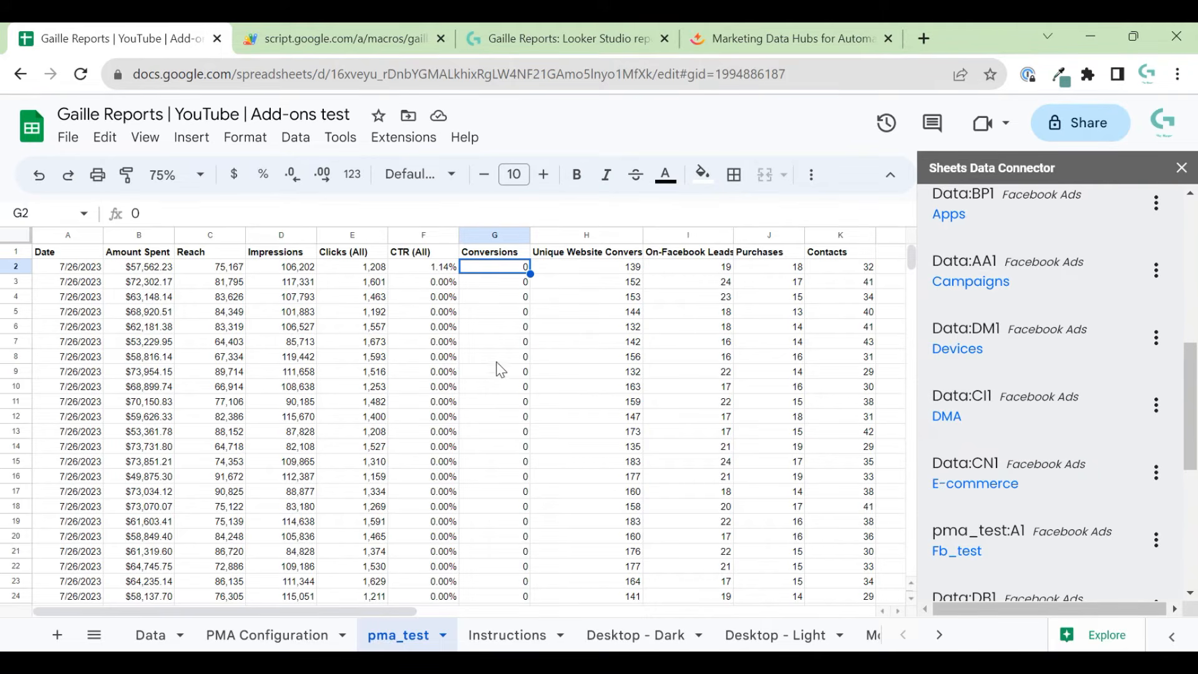
pyautogui.click(587, 270)
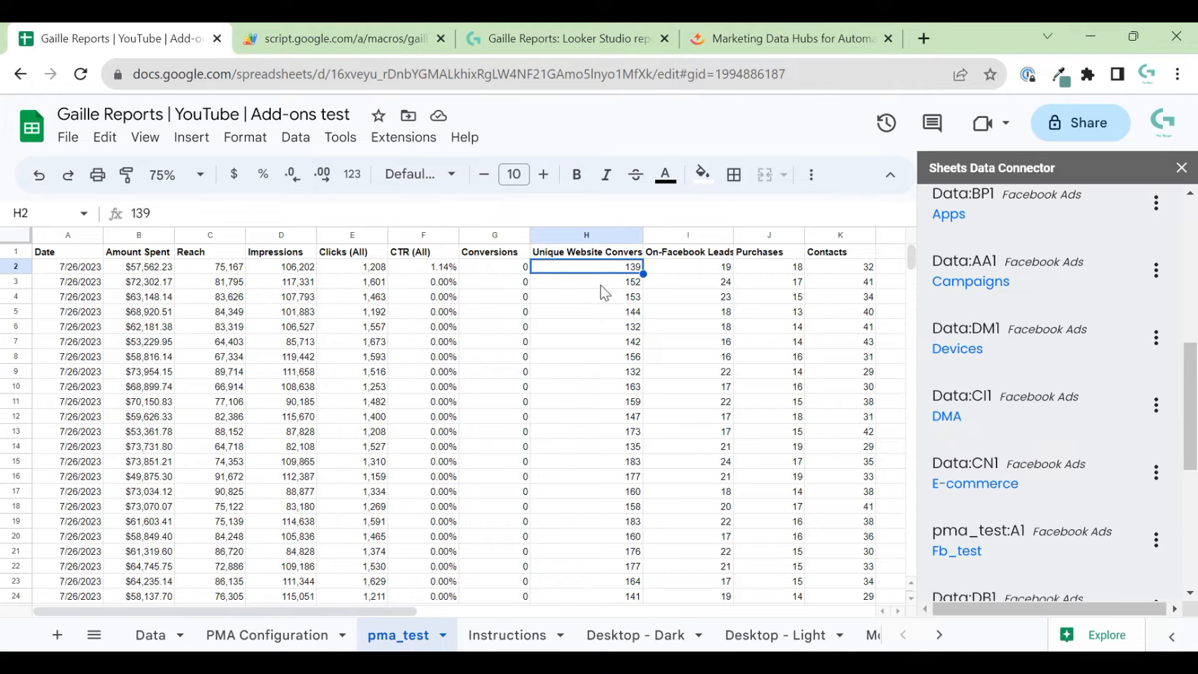
pyautogui.click(689, 268)
pyautogui.click(691, 235)
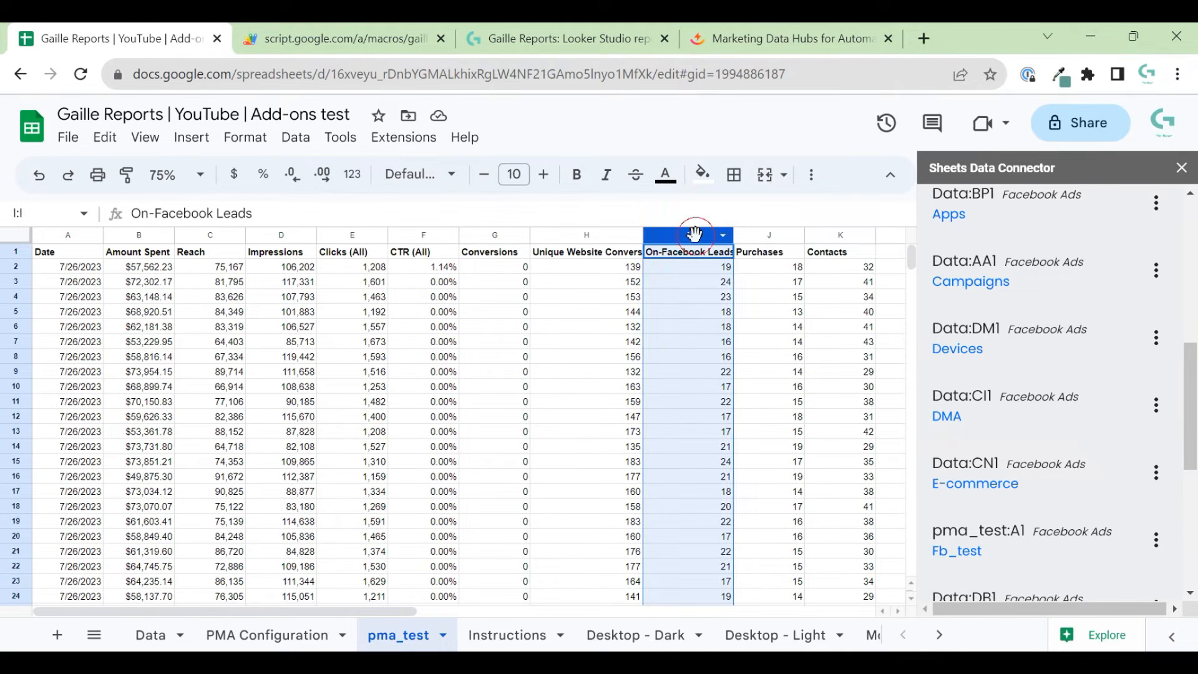
pyautogui.click(757, 299)
pyautogui.click(770, 236)
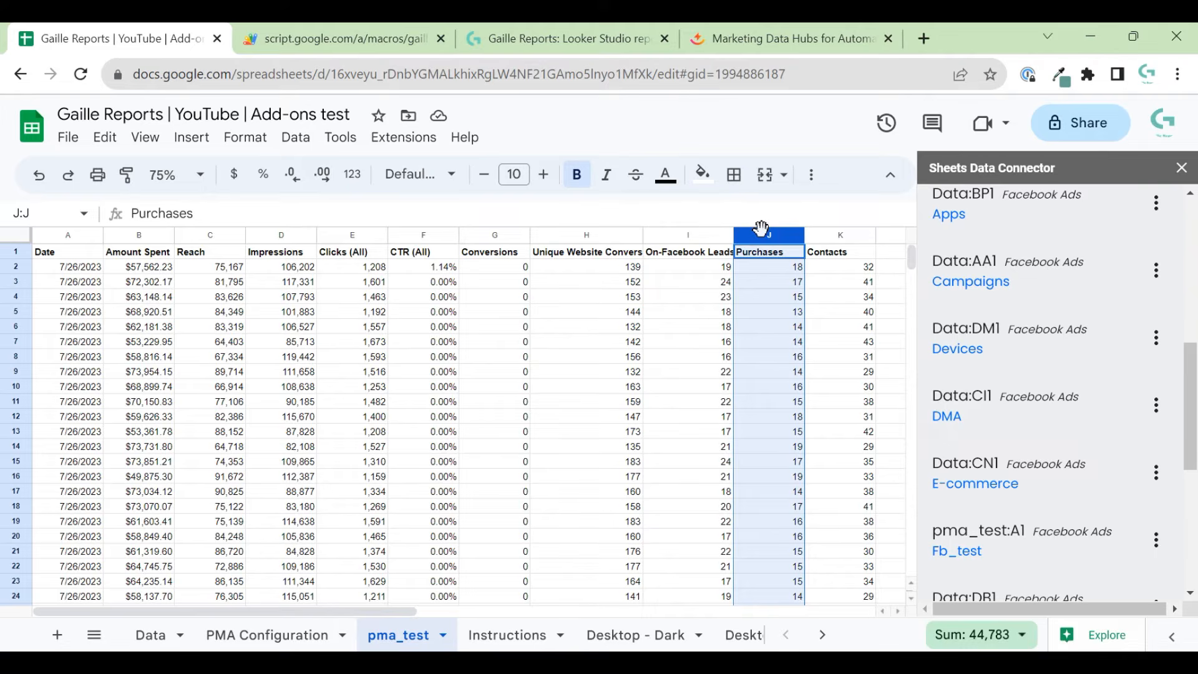
pyautogui.click(839, 298)
pyautogui.click(837, 235)
pyautogui.click(849, 314)
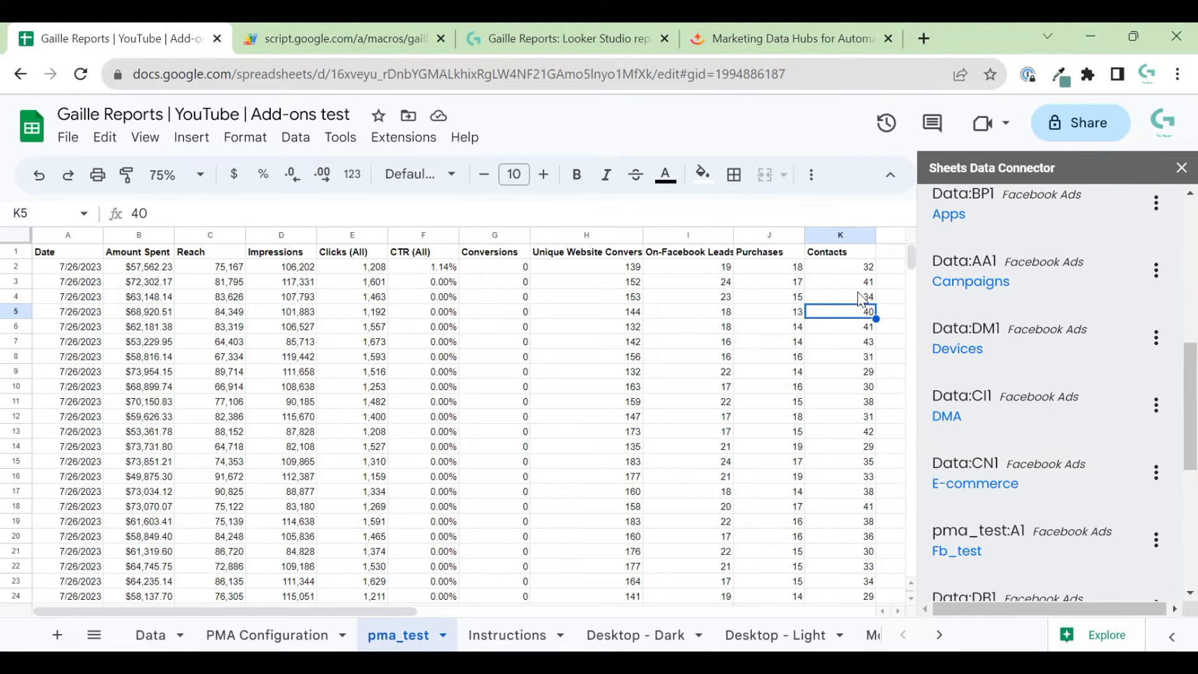
# Step: Look through the report's rows, checking the Conversions and Amount Spent values
pyautogui.click(535, 312)
pyautogui.click(490, 312)
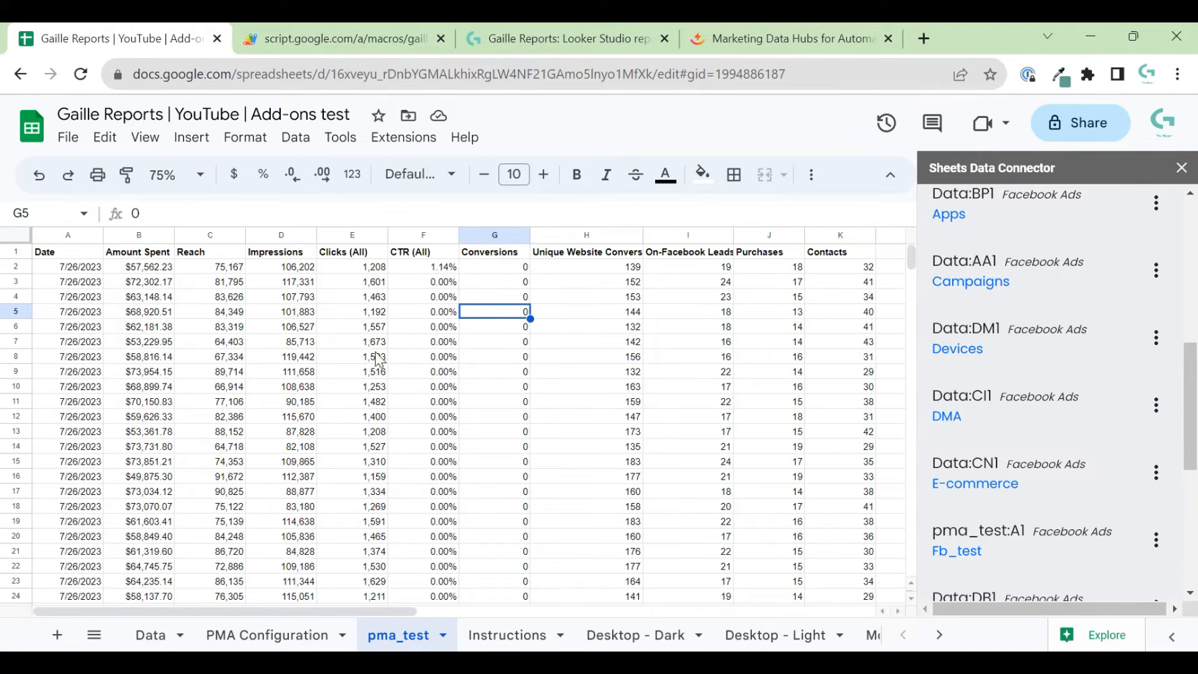
pyautogui.scroll(-5, 269, 306)
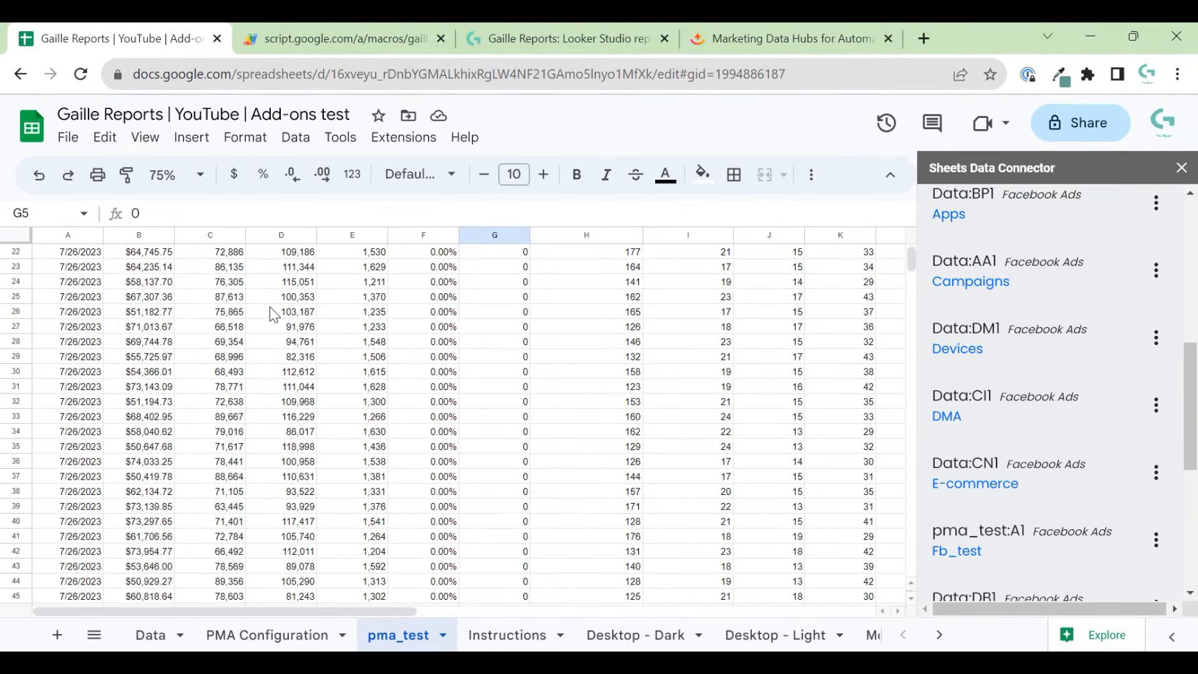
pyautogui.scroll(5, 270, 307)
pyautogui.scroll(10, 976, 384)
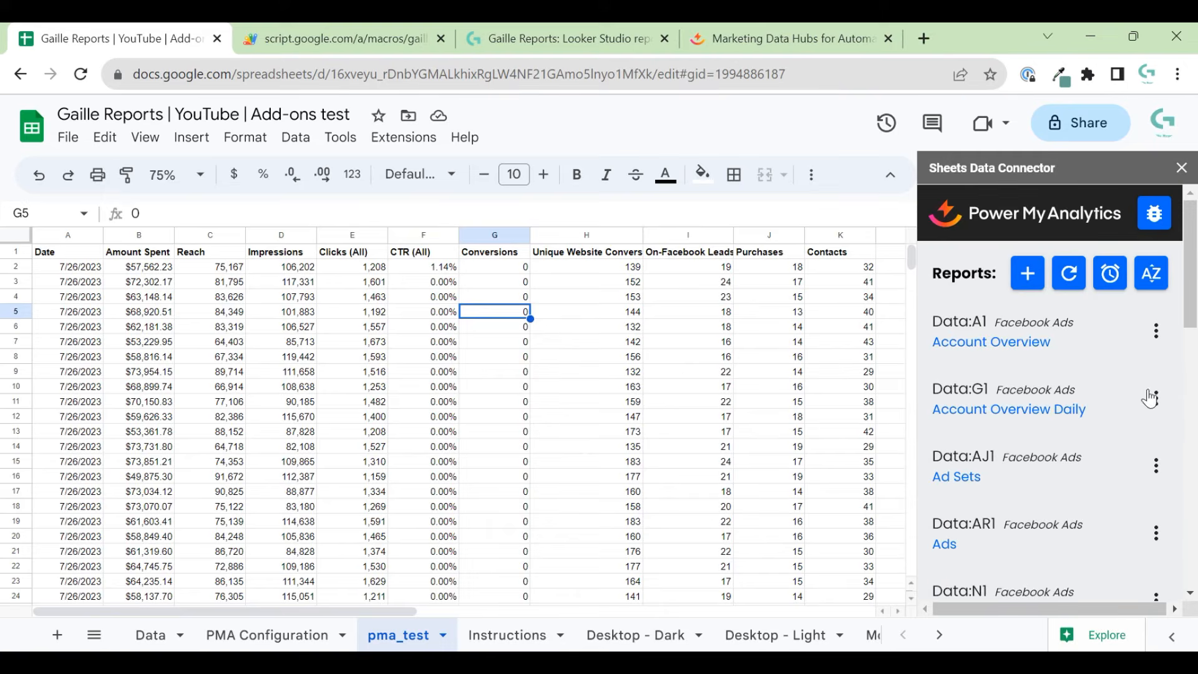
pyautogui.click(143, 315)
pyautogui.click(494, 270)
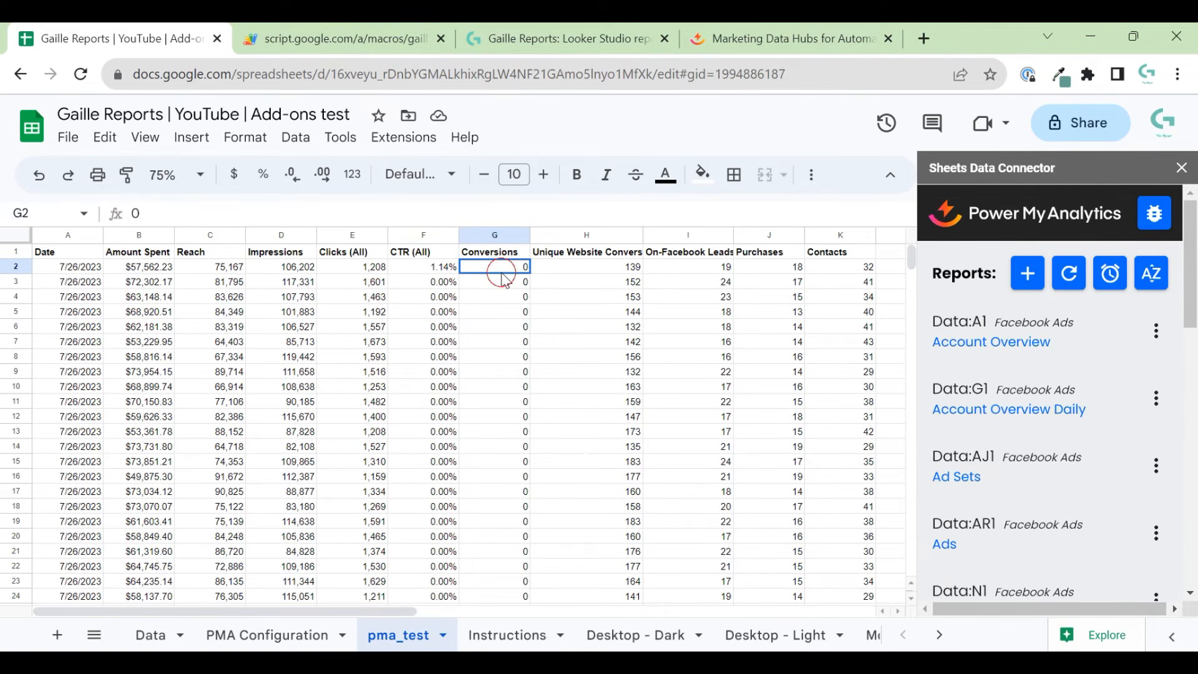
pyautogui.click(108, 300)
# Step: Open the Fb_test report at pma_test:A1 for editing and go to its field selection
pyautogui.scroll(-10, 1195, 386)
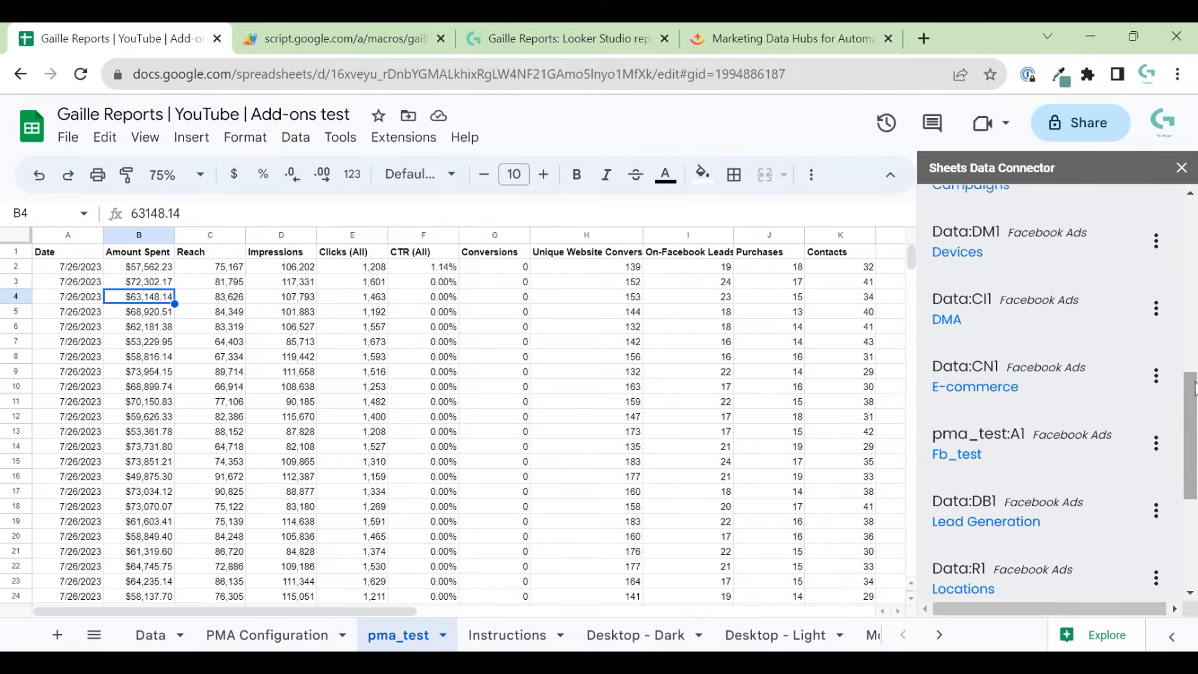
pyautogui.scroll(4, 1177, 460)
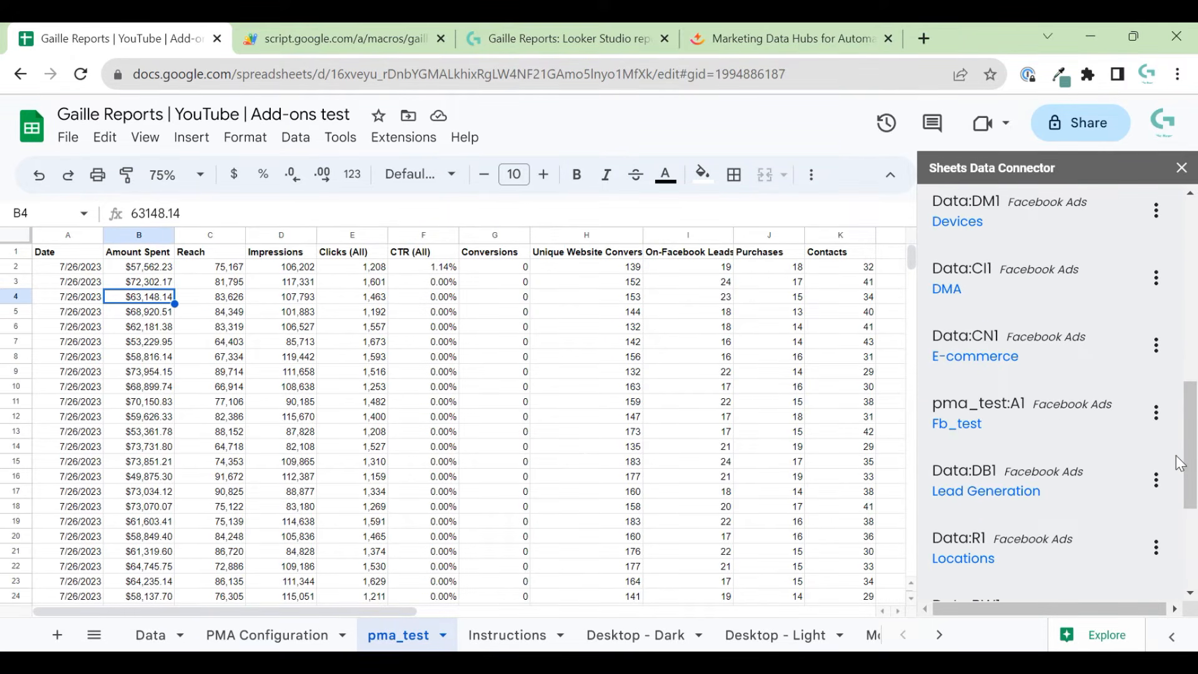
pyautogui.click(1155, 413)
pyautogui.click(1092, 293)
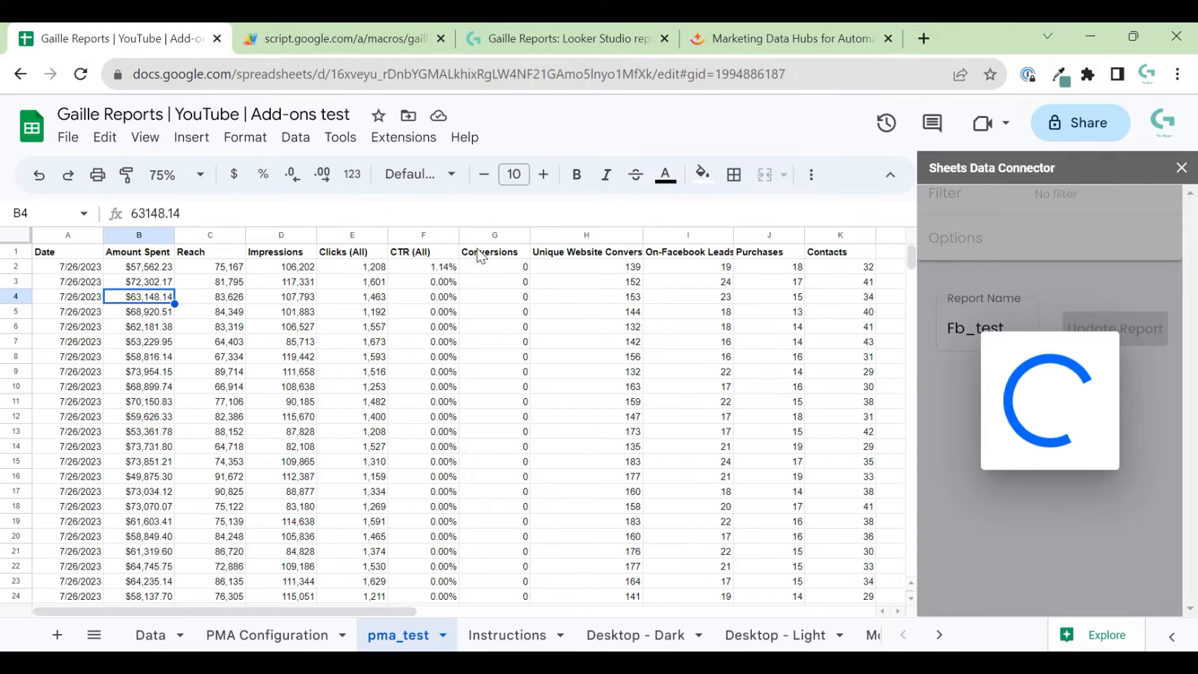
pyautogui.click(491, 313)
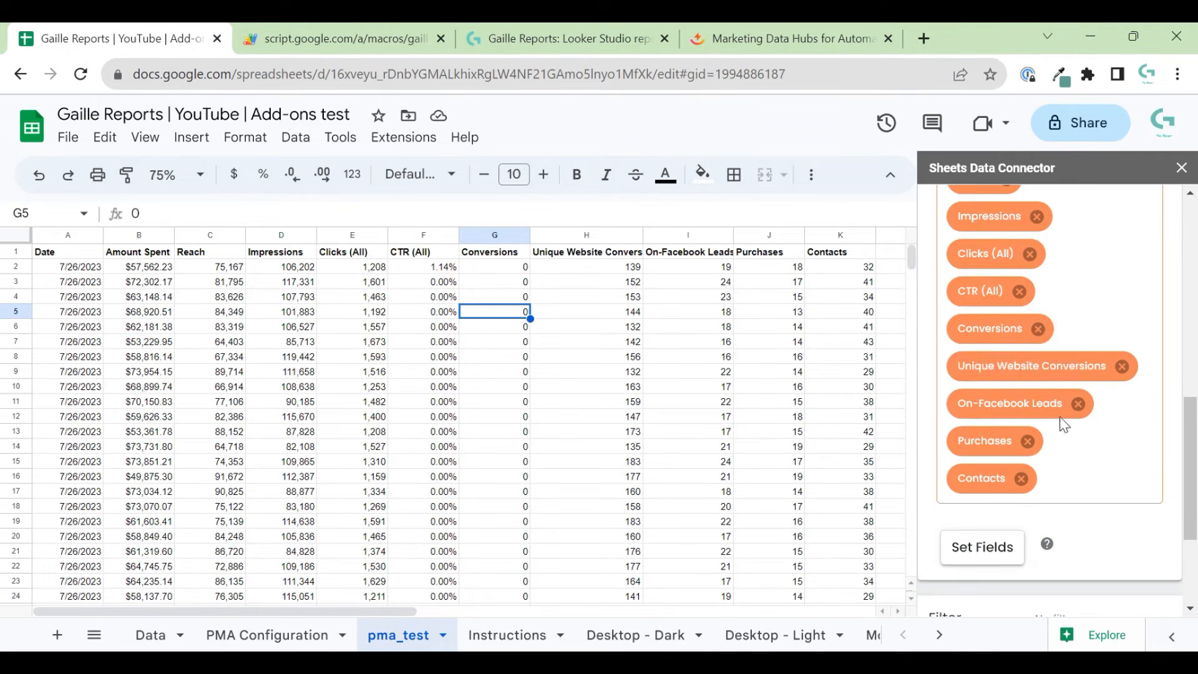
pyautogui.click(1039, 336)
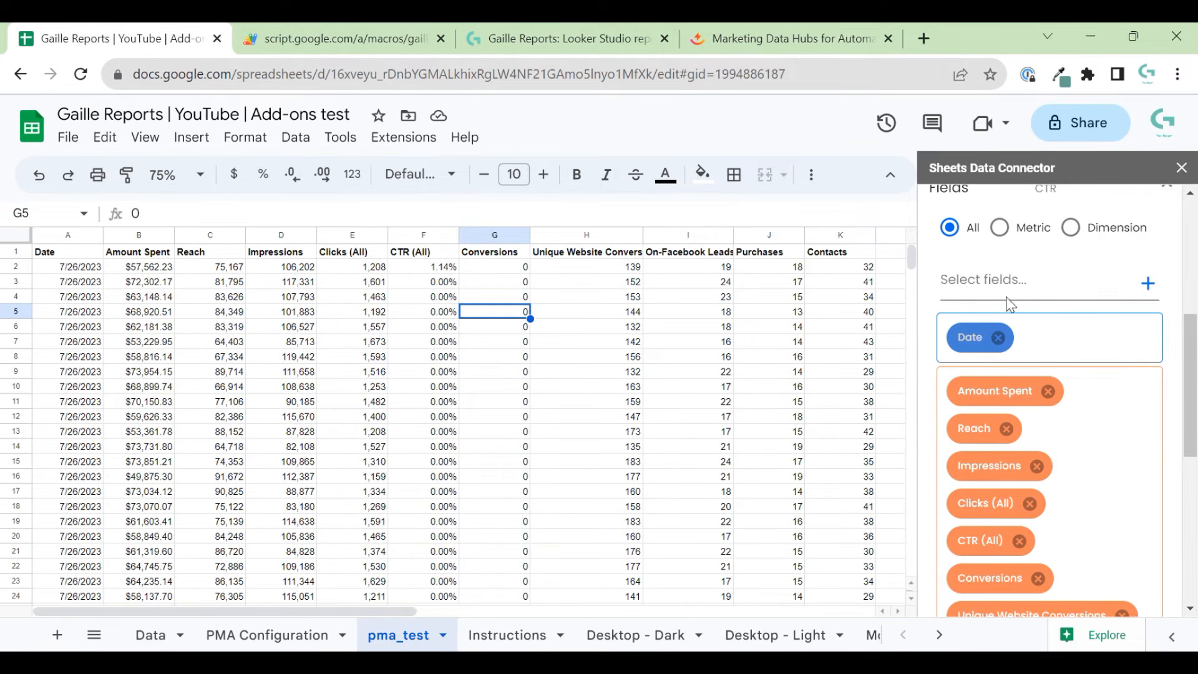
# Step: Search the report fields for "campa" and add Campaign Name as a dimension
pyautogui.click(1043, 279)
pyautogui.write('cap')
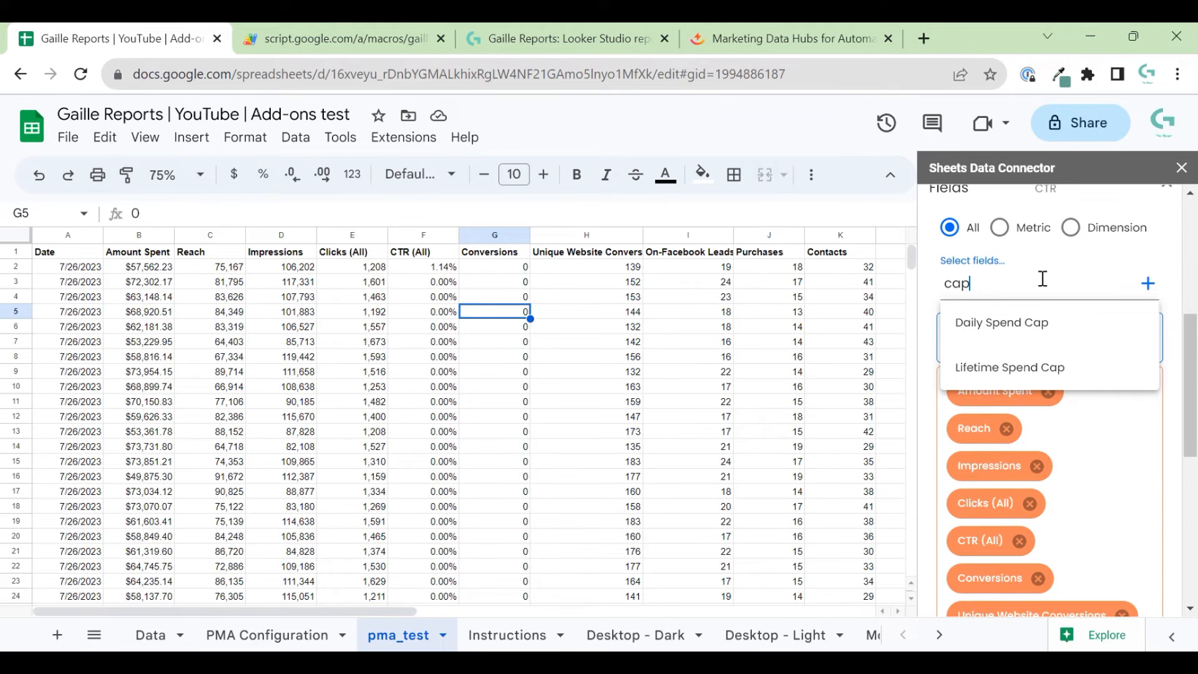
pyautogui.press('BackSpace')
pyautogui.write('mp')
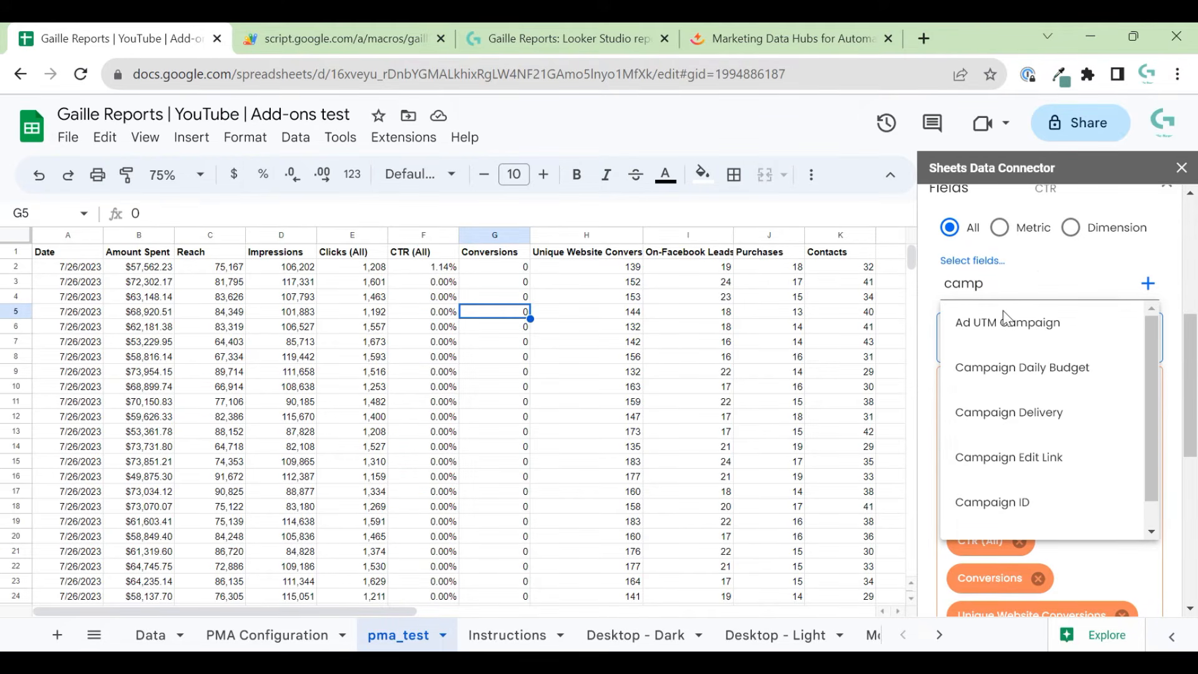
pyautogui.write('a')
pyautogui.scroll(-3, 1117, 467)
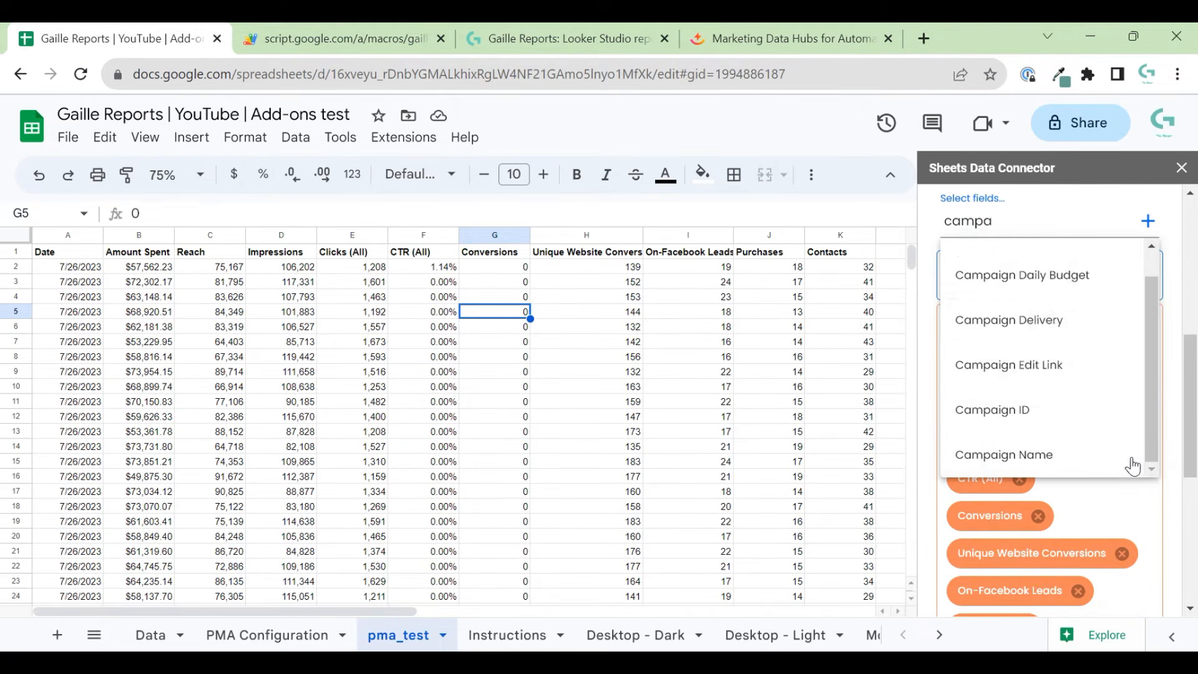
pyautogui.click(1061, 460)
# Step: Review the selected fields, apply them without a filter and update the Fb_test report
pyautogui.scroll(-10, 1166, 414)
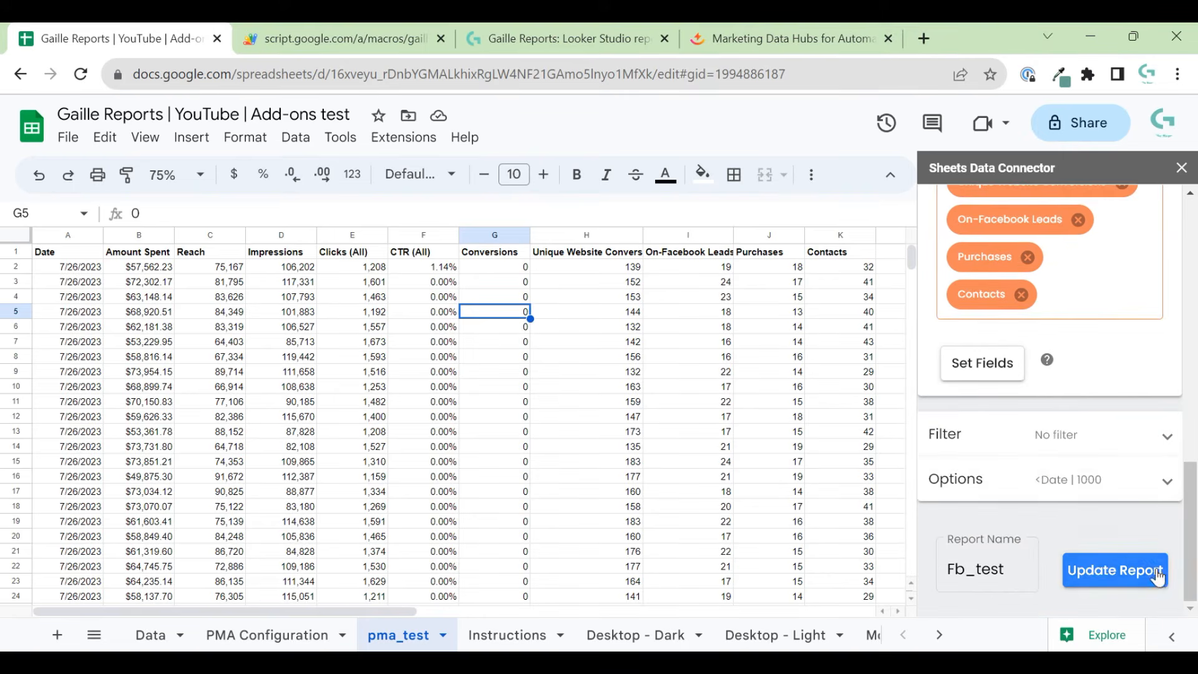
pyautogui.scroll(8, 1109, 378)
pyautogui.scroll(-1, 1116, 312)
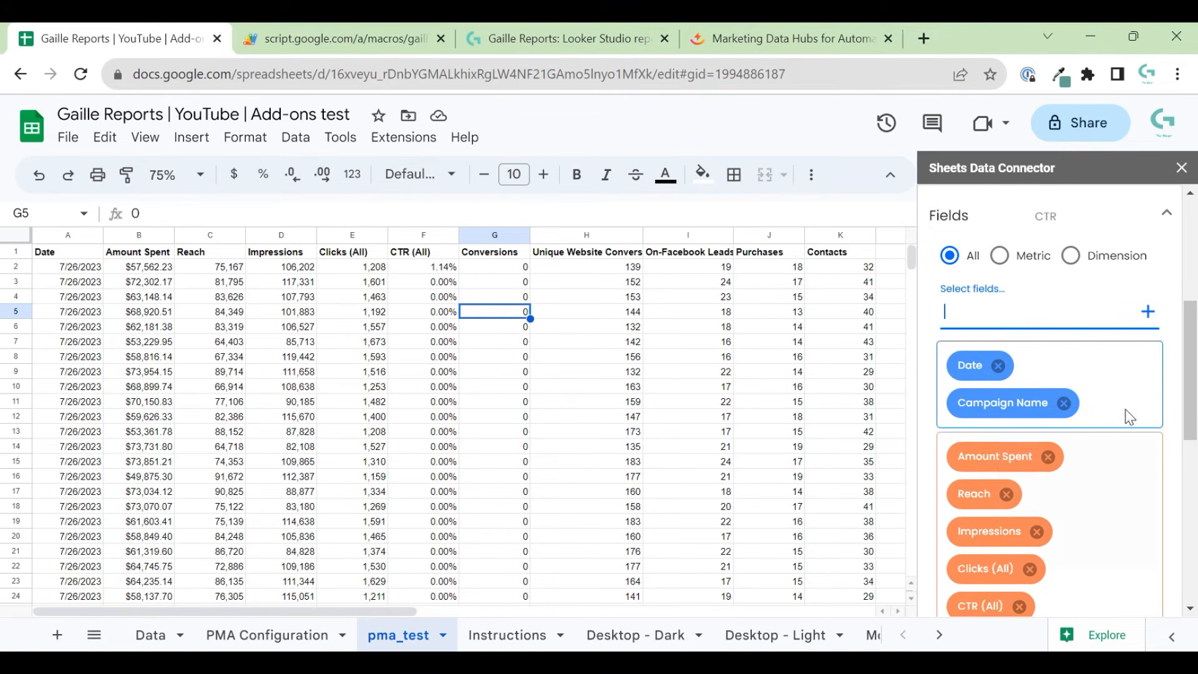
pyautogui.scroll(-5, 1130, 416)
pyautogui.click(1008, 561)
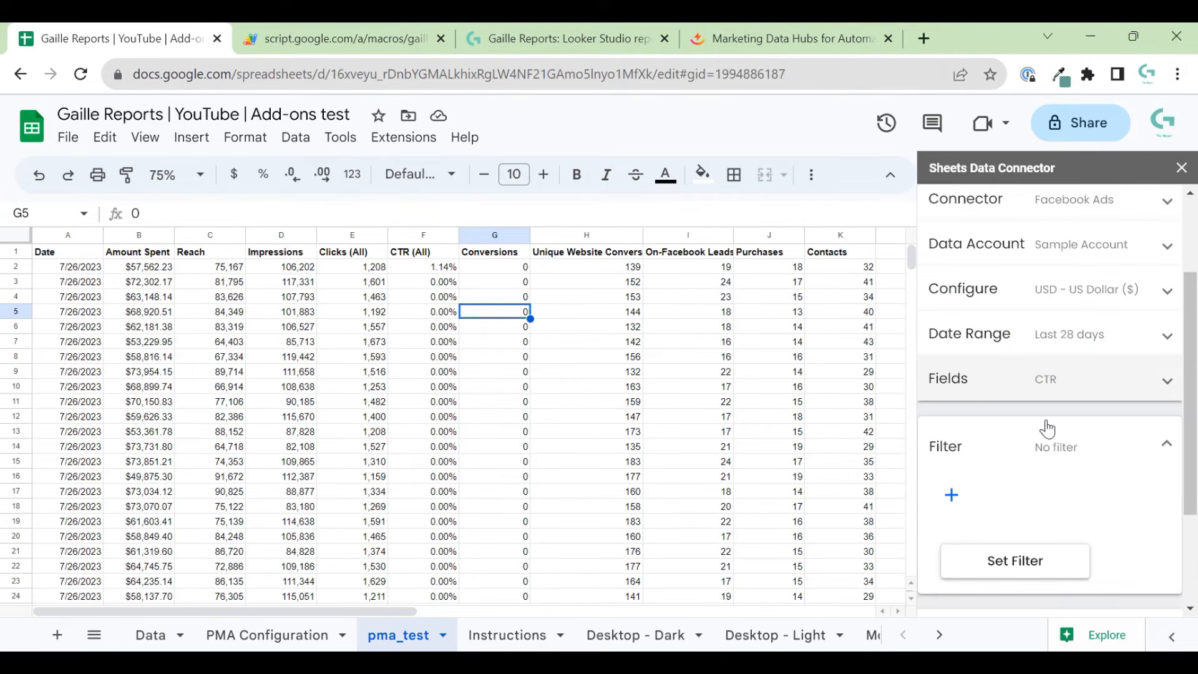
pyautogui.scroll(-3, 1048, 427)
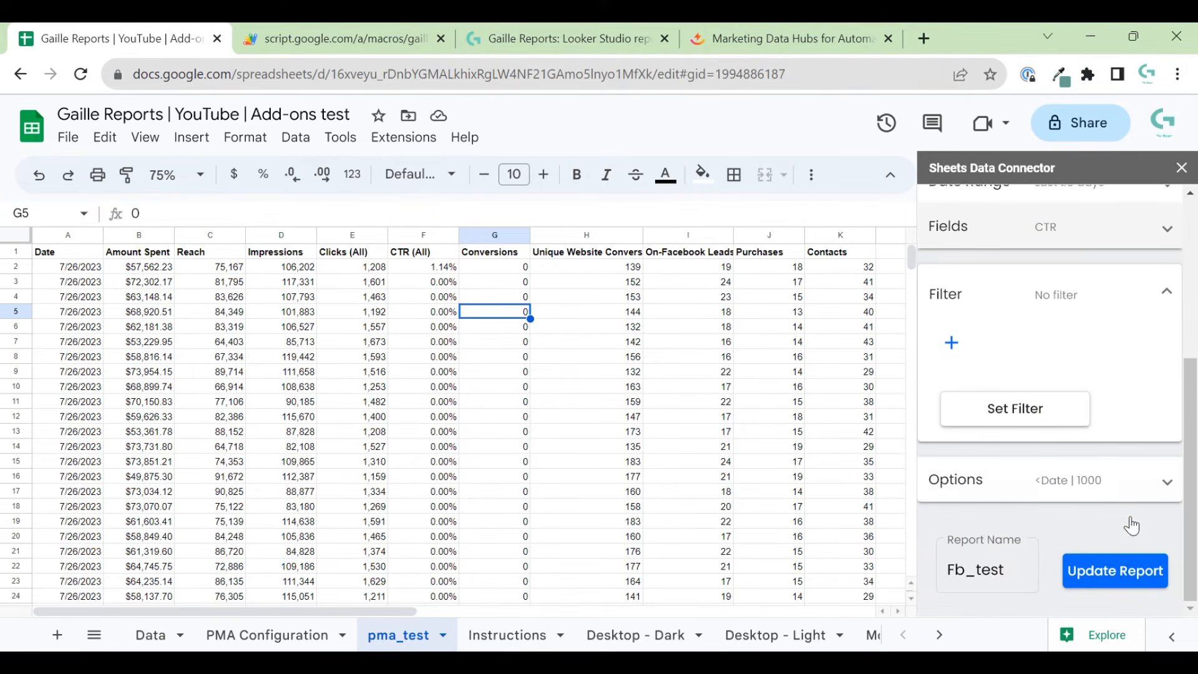
pyautogui.click(1155, 579)
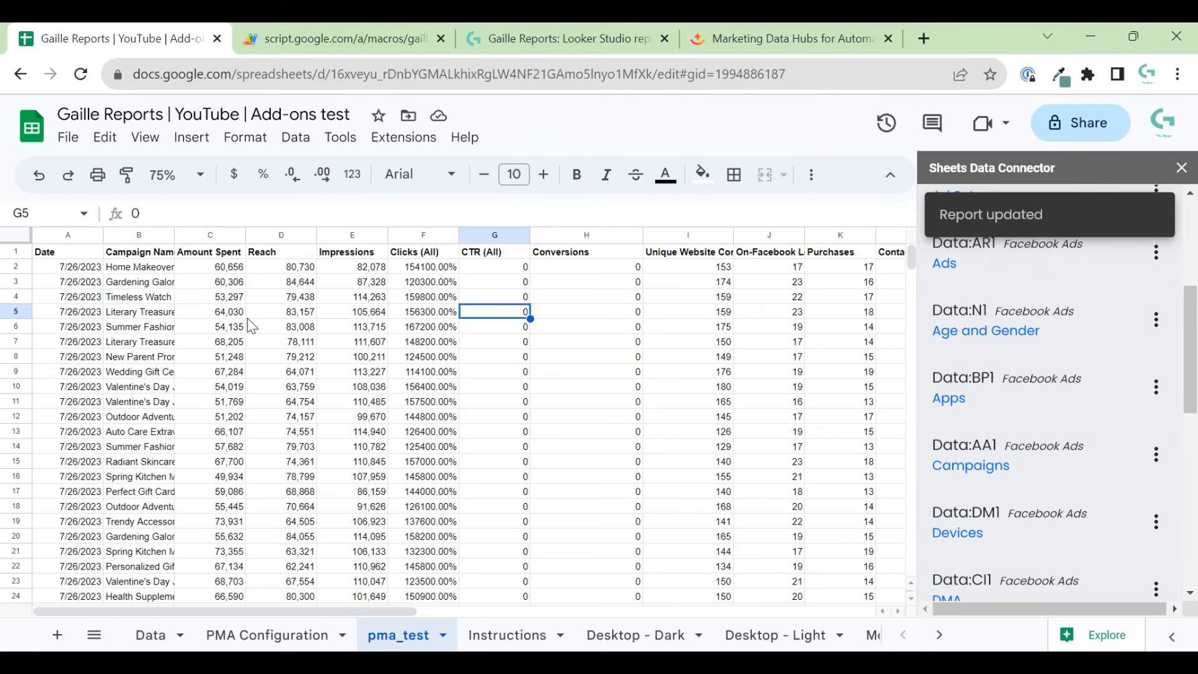
# Step: Widen the Campaign Name column to show the full names, and format the Clicks (All) column as plain numbers instead of percentages
pyautogui.moveTo(174, 237); pyautogui.dragTo(254, 234)
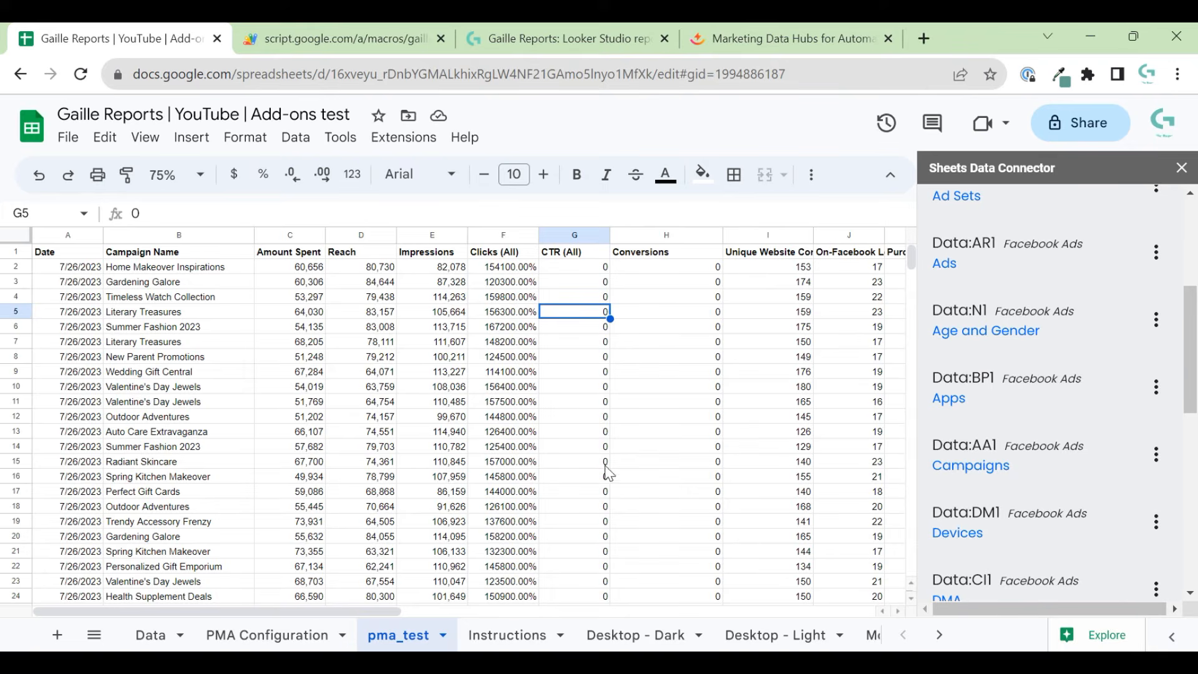
pyautogui.click(505, 235)
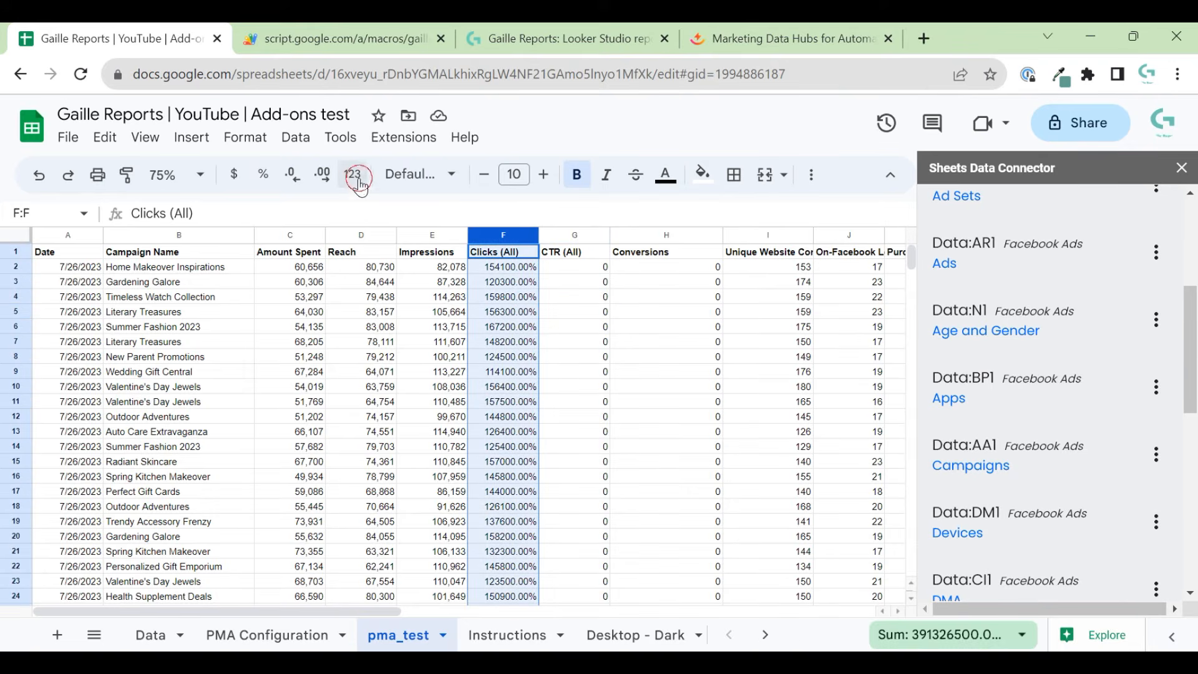
pyautogui.click(360, 183)
pyautogui.click(390, 205)
pyautogui.click(622, 326)
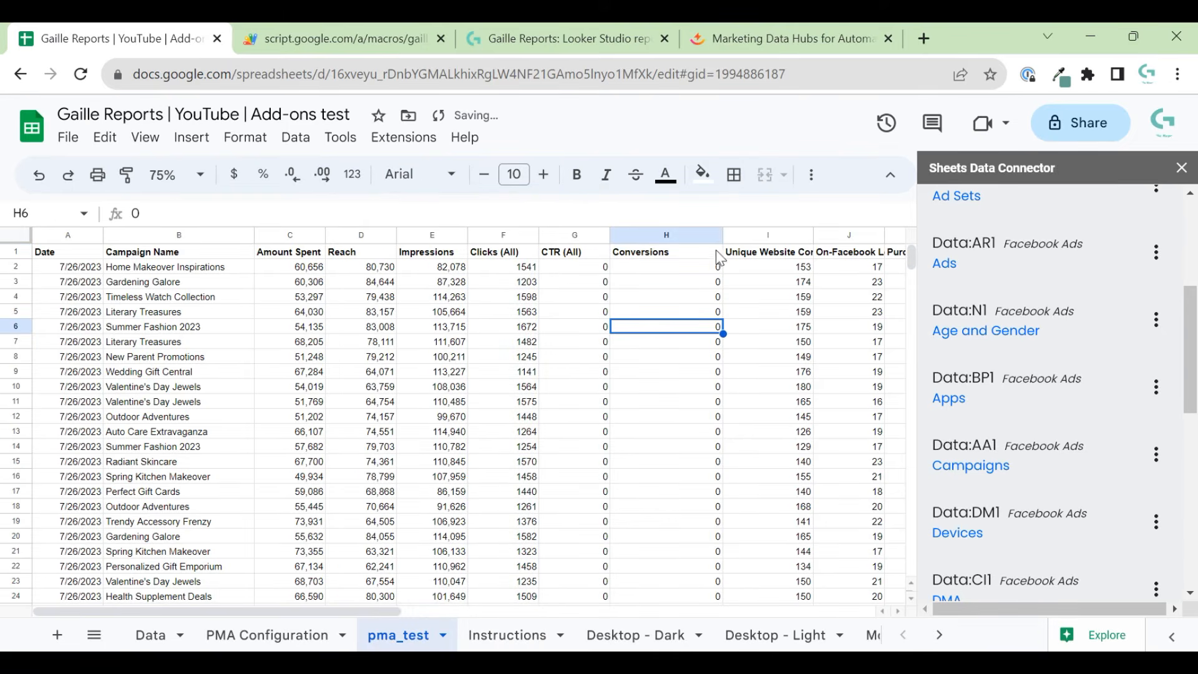
# Step: Check the campaign names and the sums of the Conversions, Unique Website Conversions and On-Facebook Leads columns
pyautogui.click(675, 236)
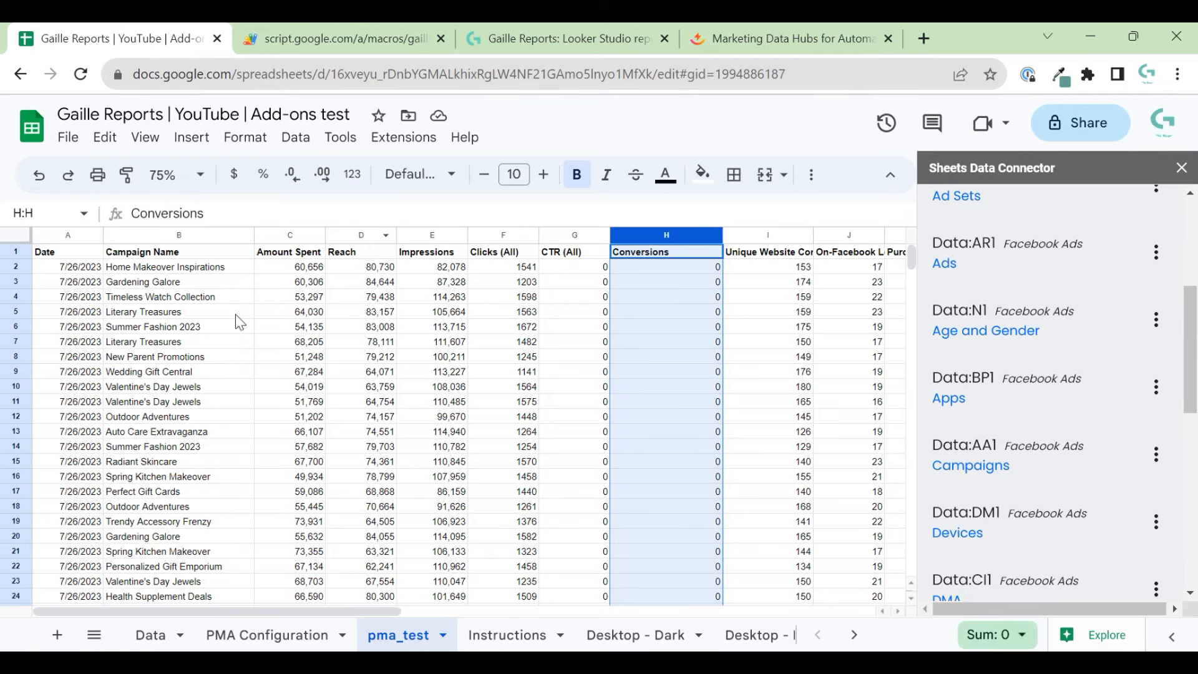
pyautogui.click(215, 315)
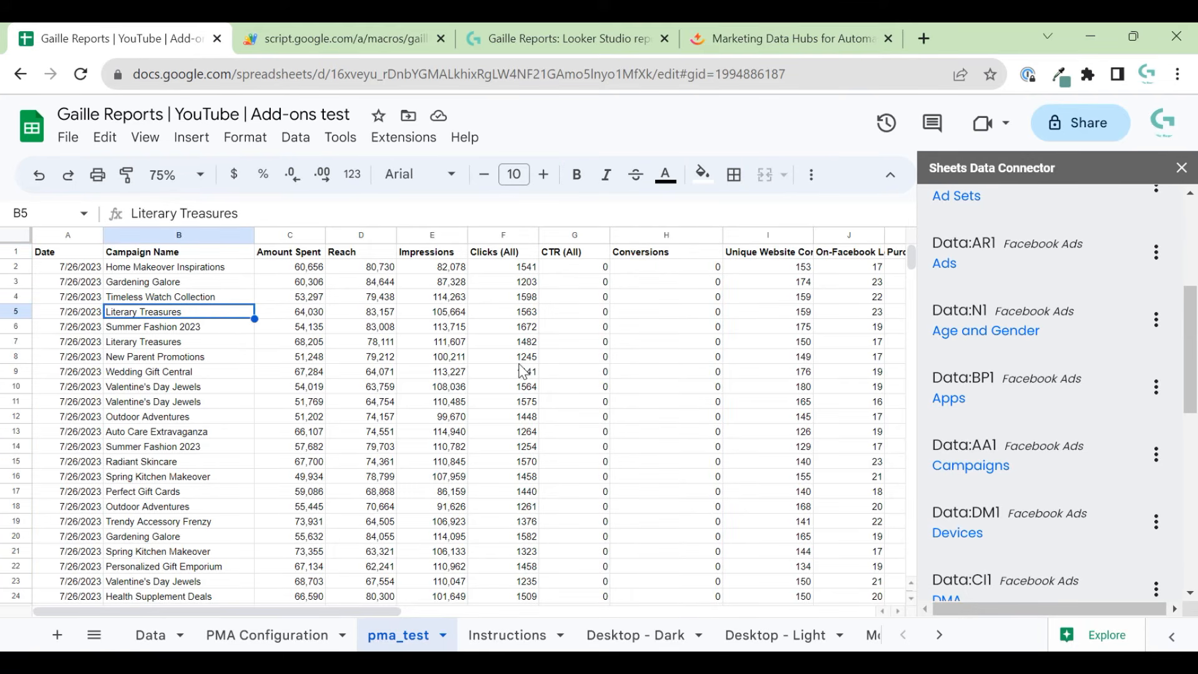
pyautogui.click(217, 269)
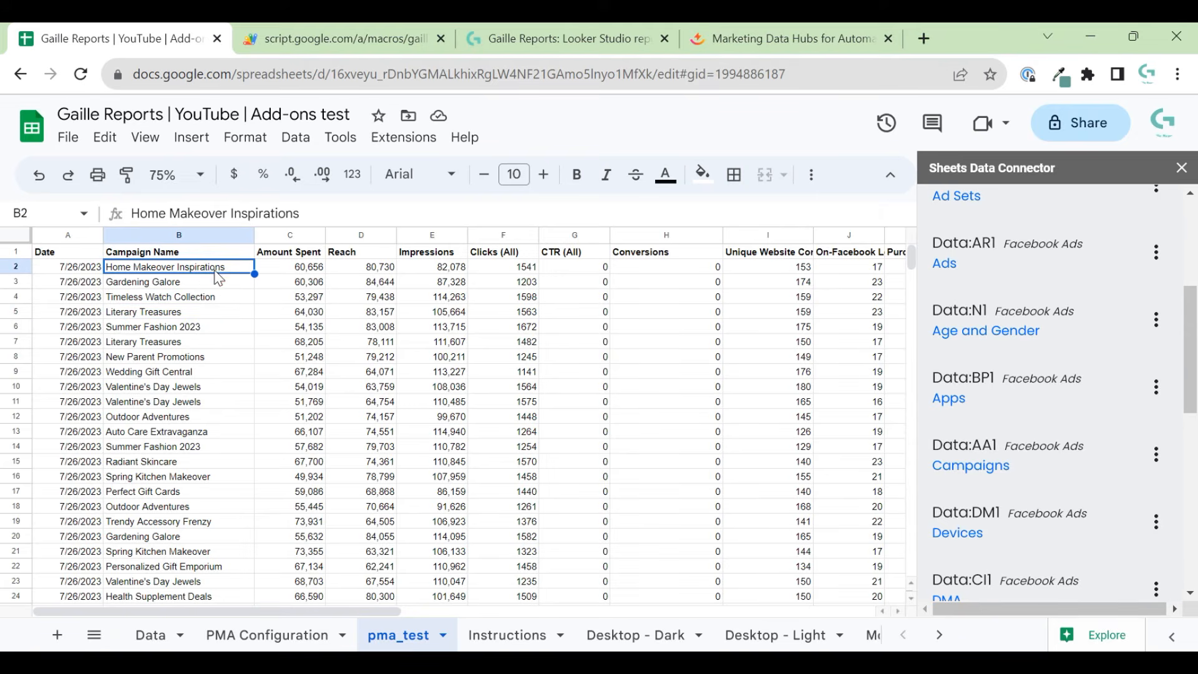
pyautogui.click(659, 236)
pyautogui.click(789, 234)
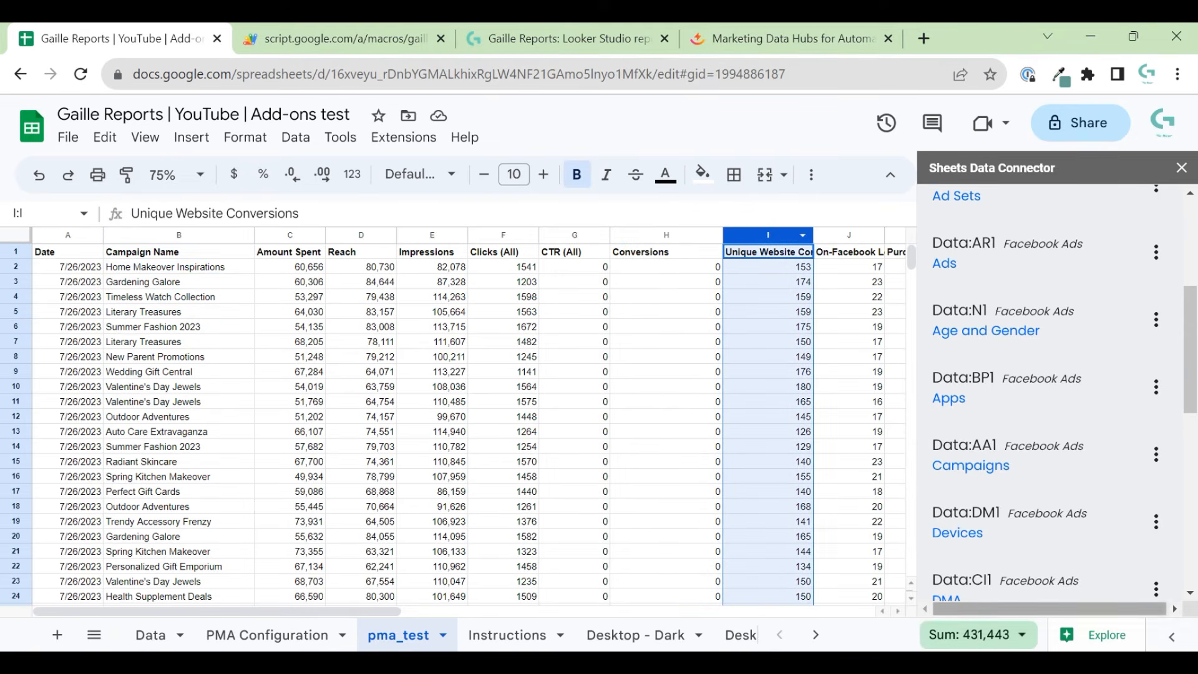
pyautogui.click(850, 255)
pyautogui.click(849, 235)
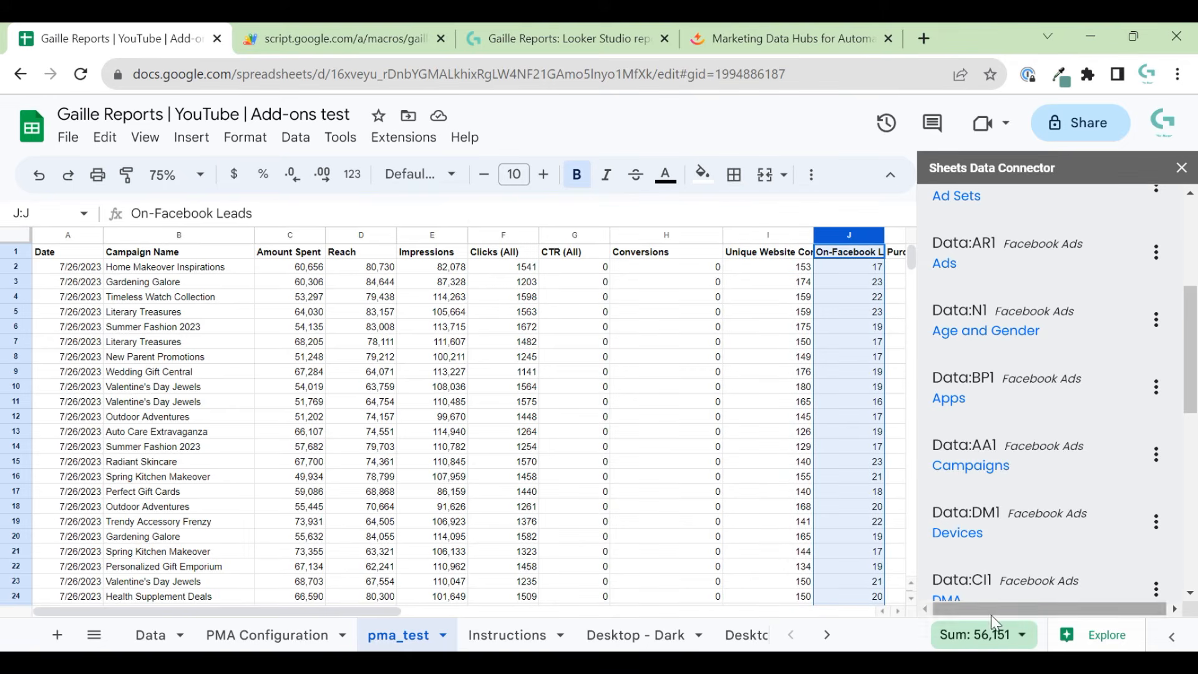
# Step: Look across row 12 as far as the Contacts column, return to the Date column and go back to the start of the report list
pyautogui.click(841, 418)
pyautogui.press('Right')
pyautogui.press('Right')
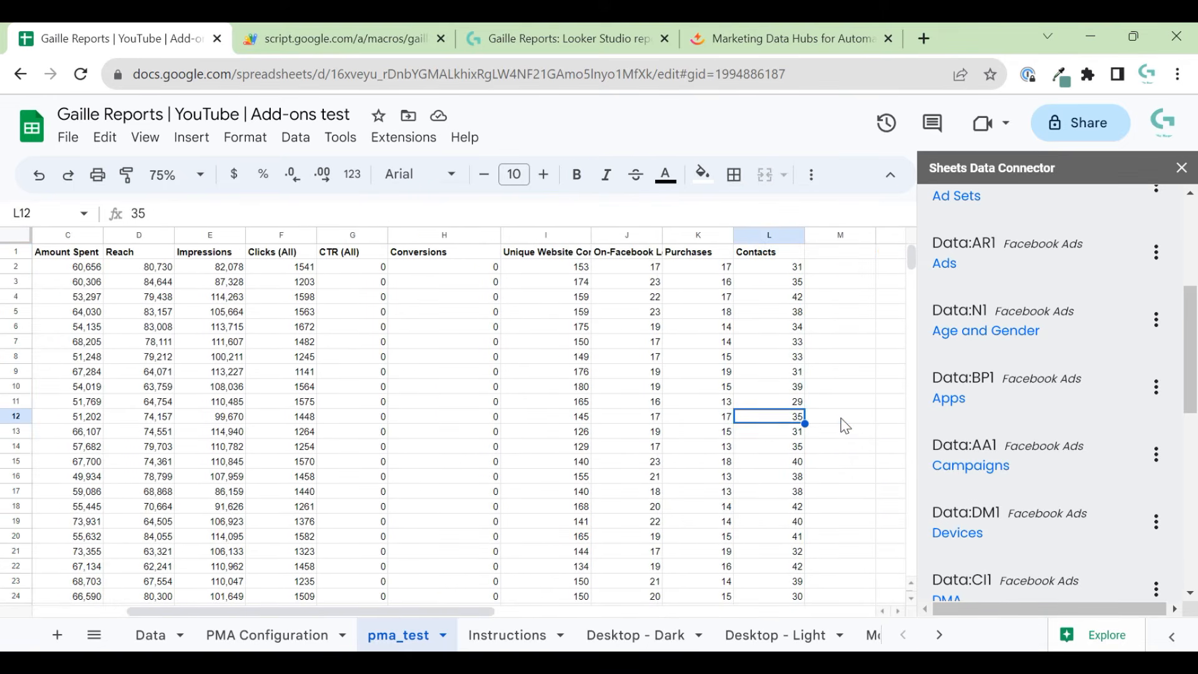
pyautogui.press('Left')
pyautogui.press('Left')
pyautogui.press('Left')
pyautogui.press('Left')
pyautogui.press('Left')
pyautogui.press('Left')
pyautogui.press('Left')
pyautogui.press('Left')
pyautogui.press('Left')
pyautogui.press('Left')
pyautogui.press('Left')
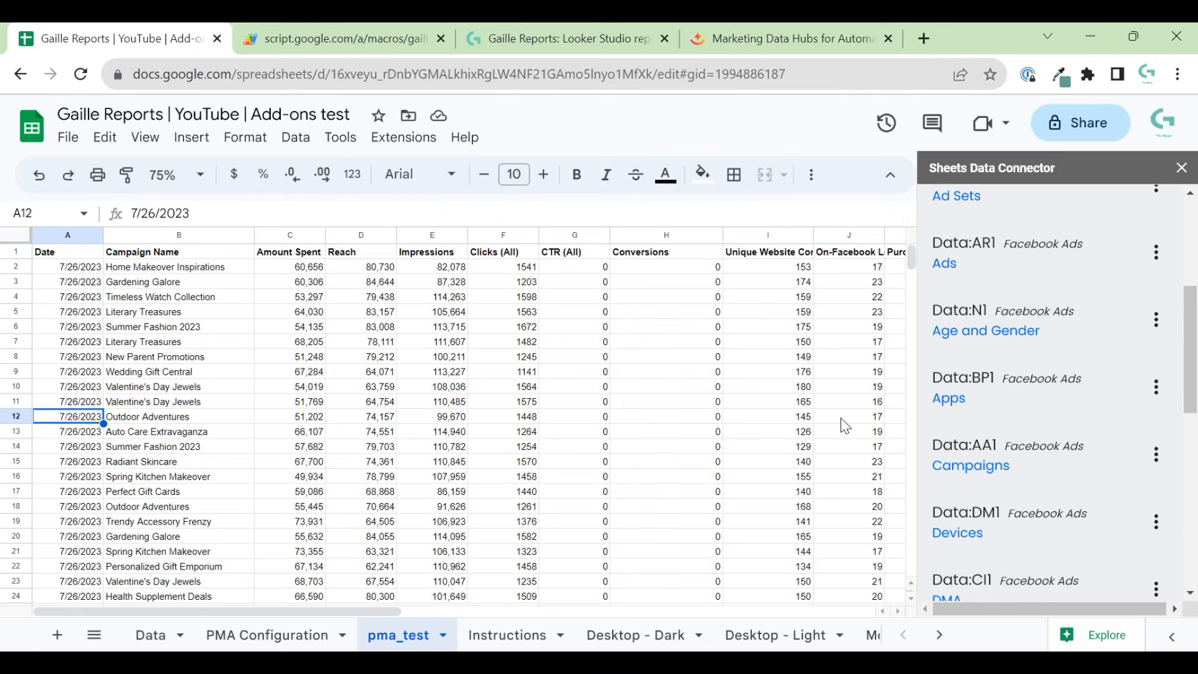
pyautogui.scroll(5, 1134, 343)
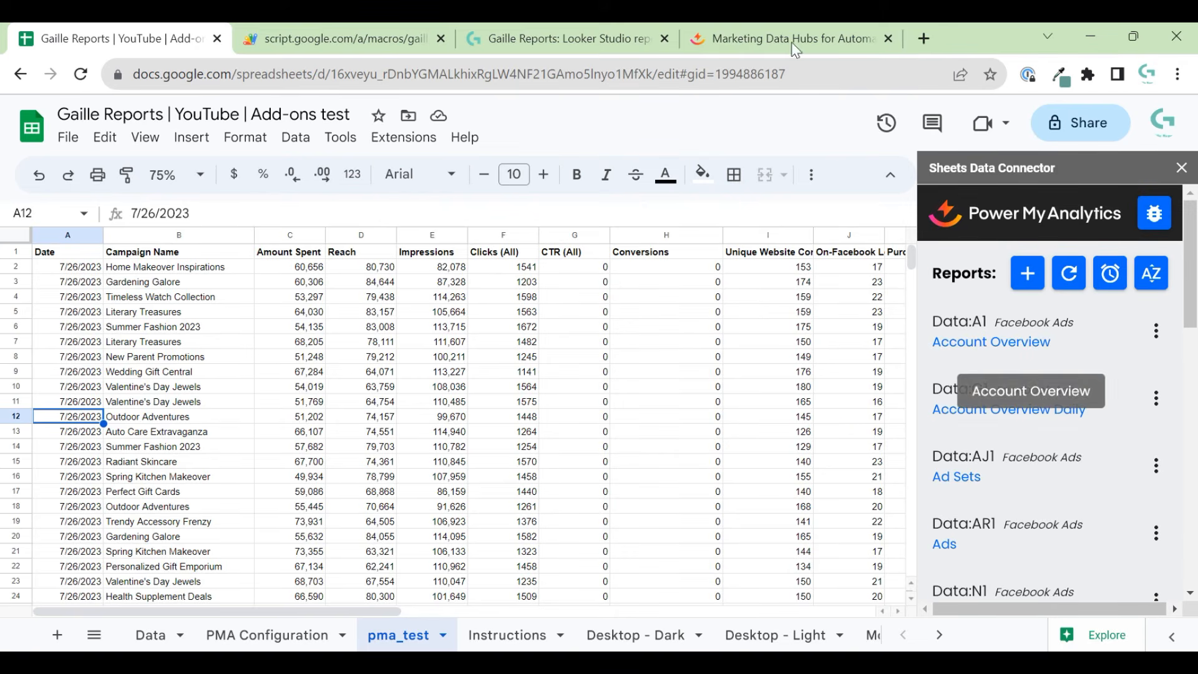
# Step: Search the web in a new browser tab for "facebook ads connector to google sheets power my analytis"
pyautogui.click(366, 34)
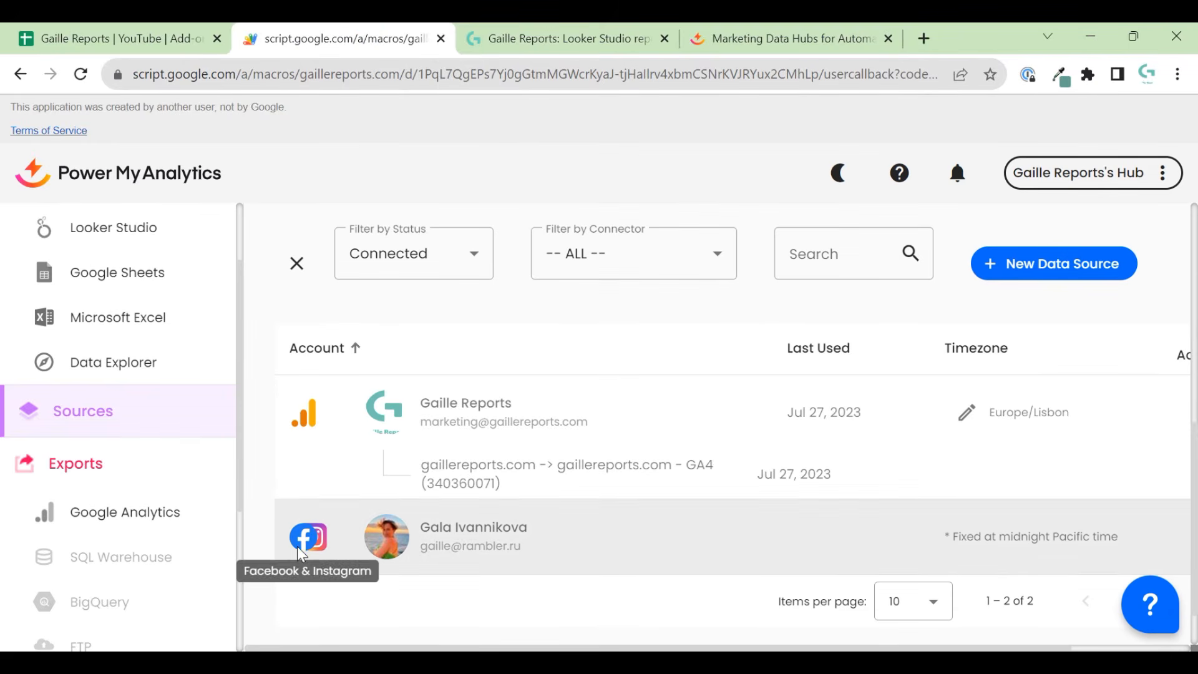
pyautogui.click(924, 39)
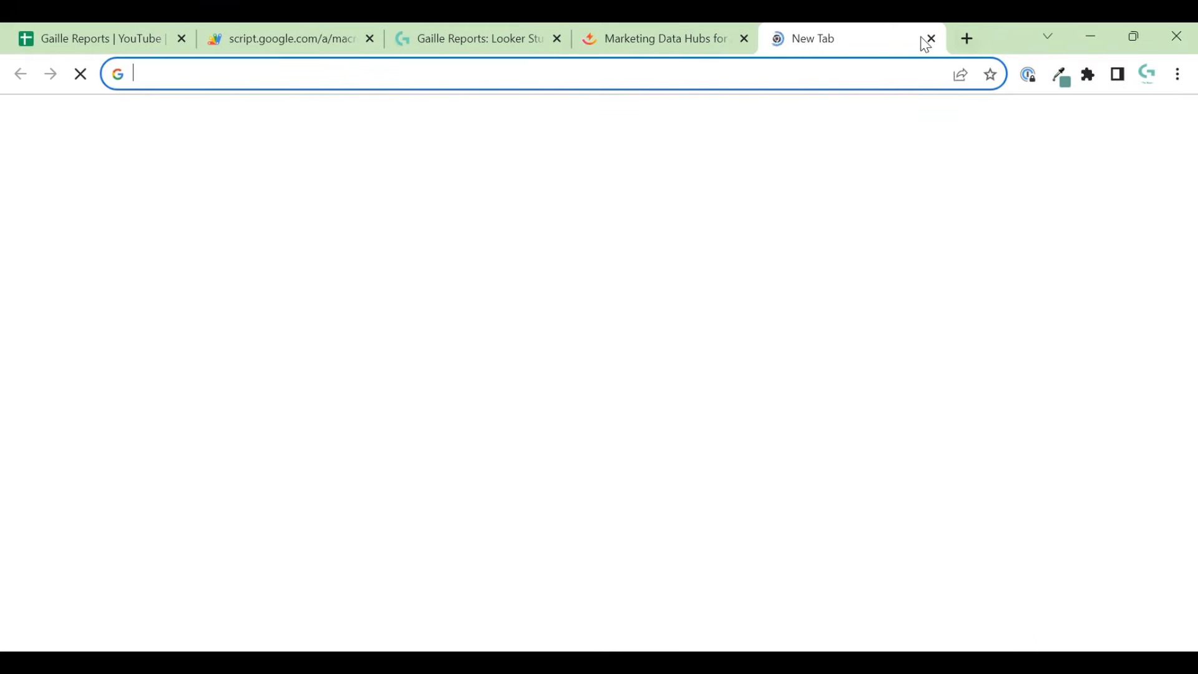
pyautogui.write('facebook')
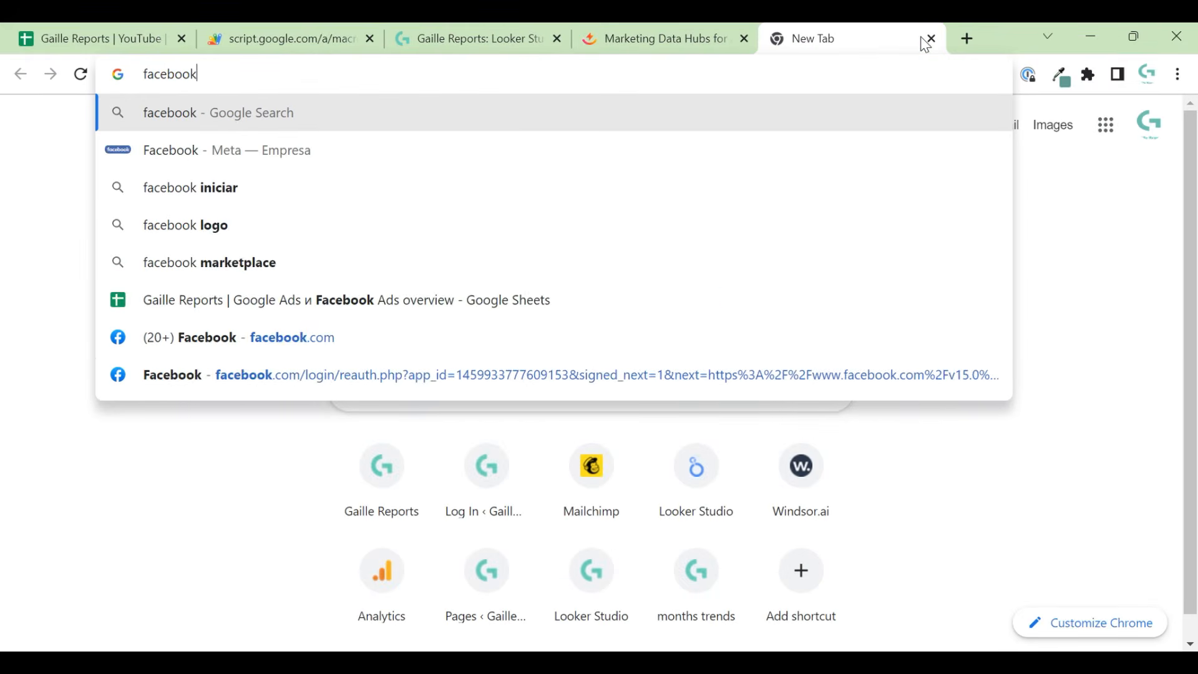
pyautogui.write(' ads connector')
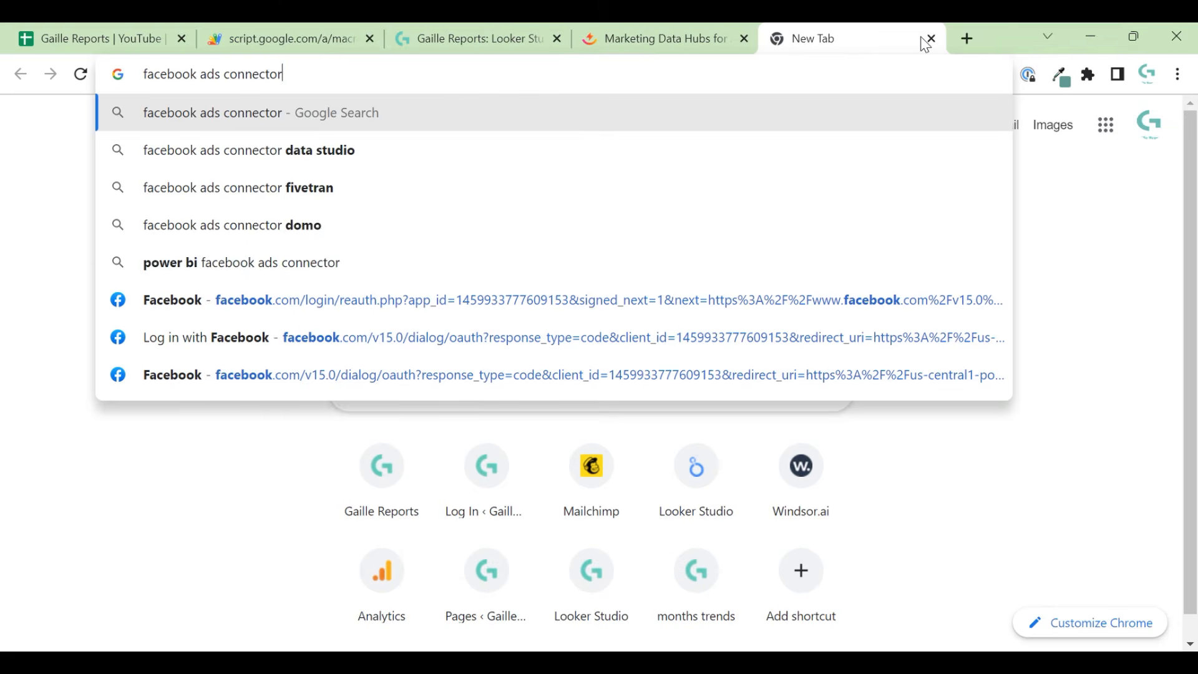
pyautogui.write(' to google sheet')
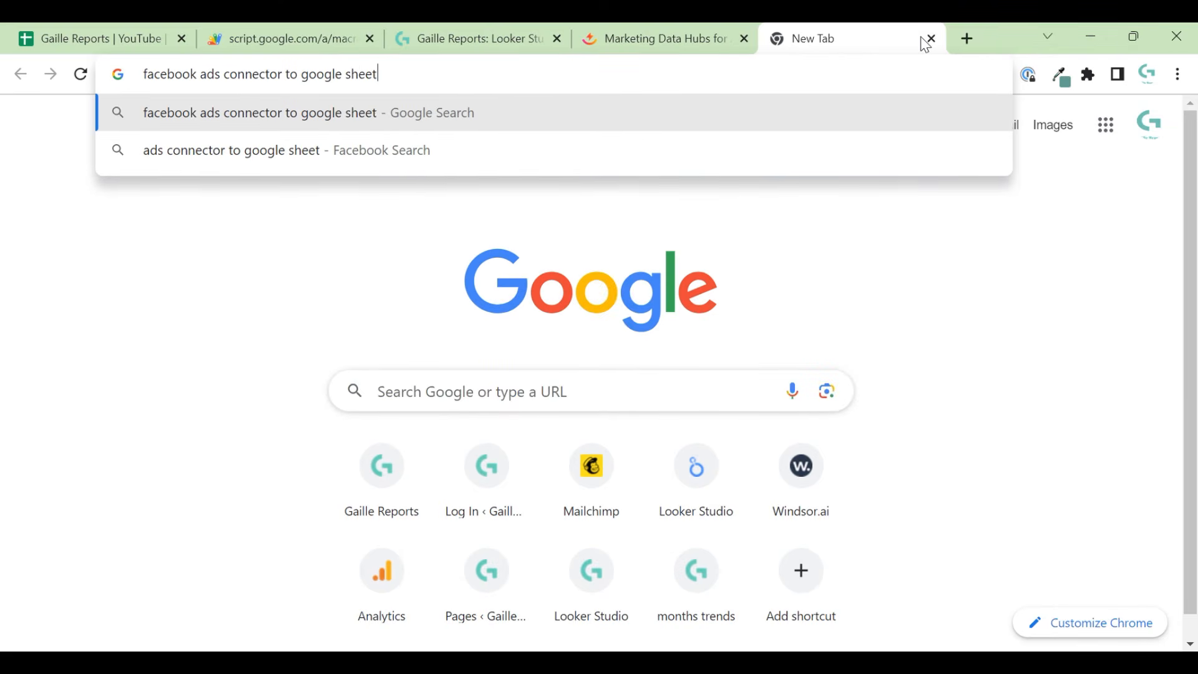
pyautogui.write('s po')
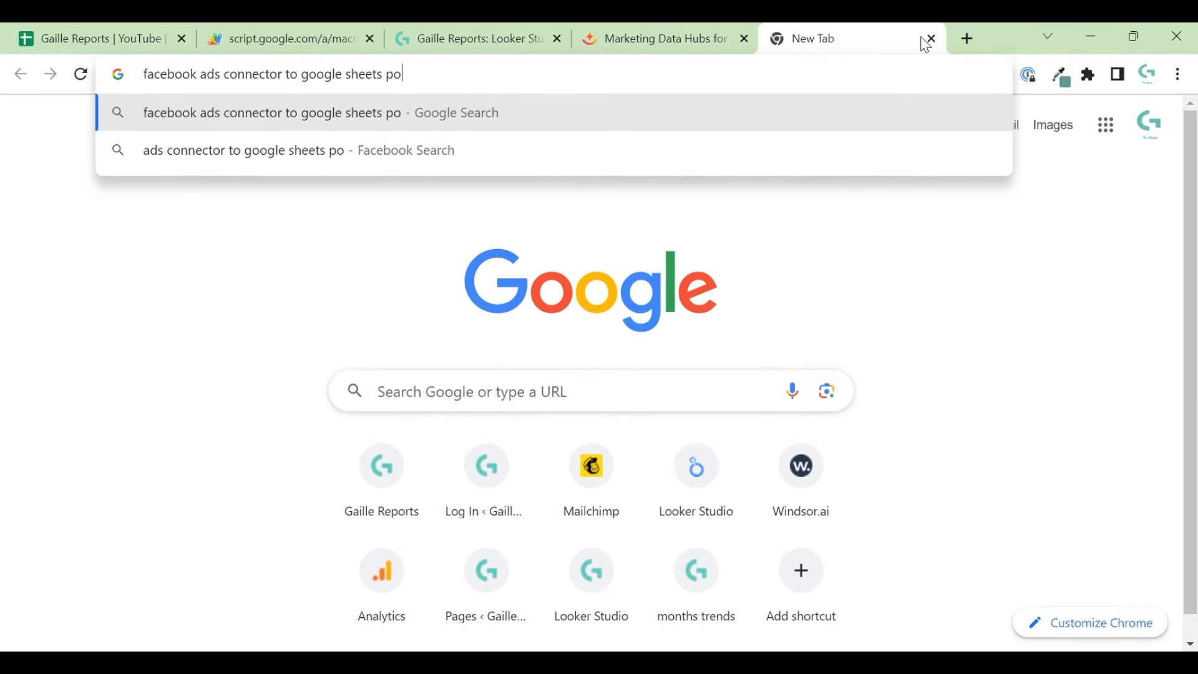
pyautogui.write('wer my analytis')
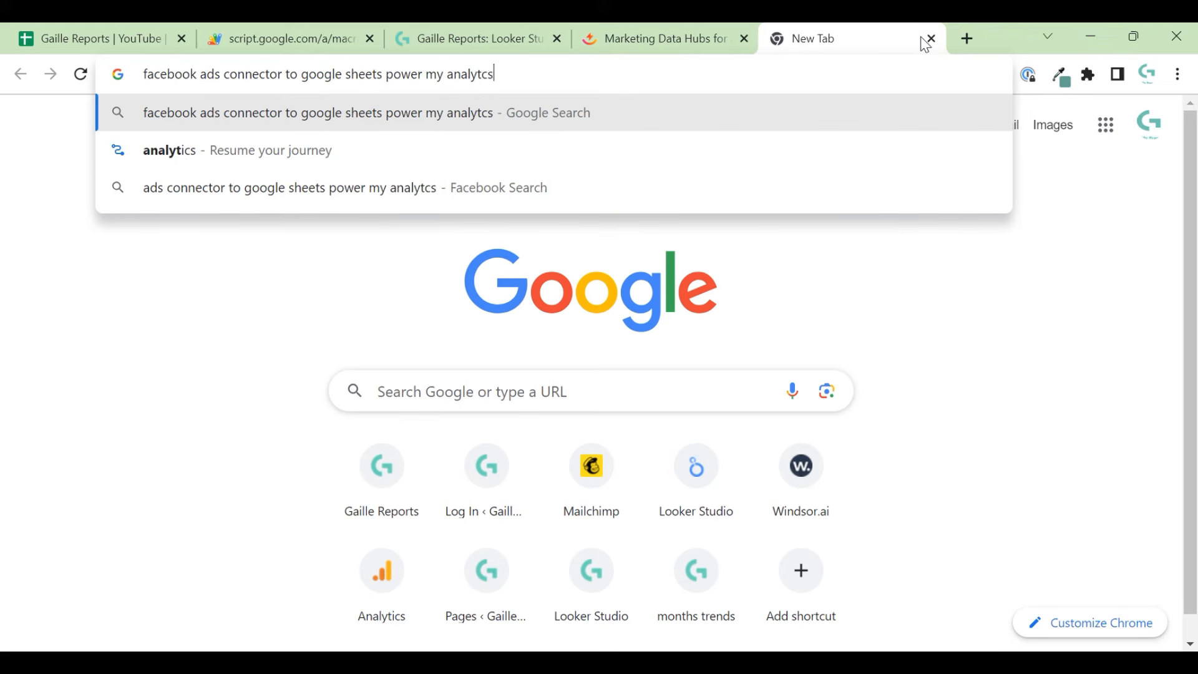
pyautogui.press('Return')
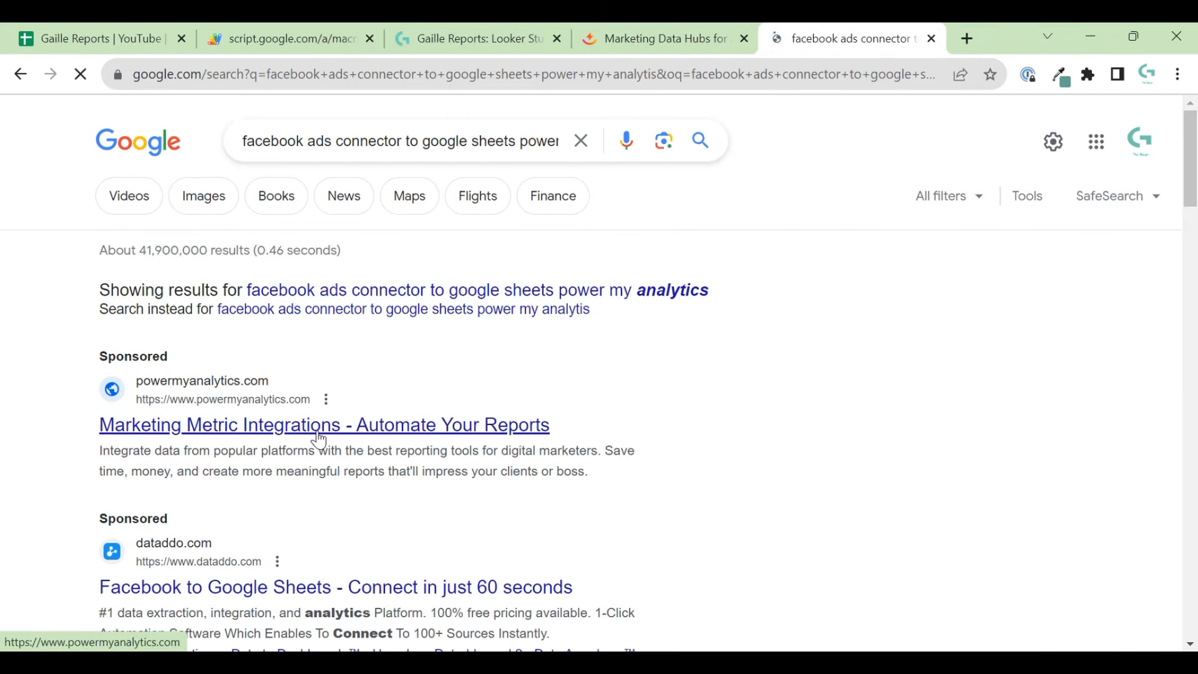
# Step: Open Power My Analytics' "Facebook Ads to Google Sheets" search result and look through the page down to its footer
pyautogui.scroll(-3, 317, 440)
pyautogui.scroll(3, 431, 209)
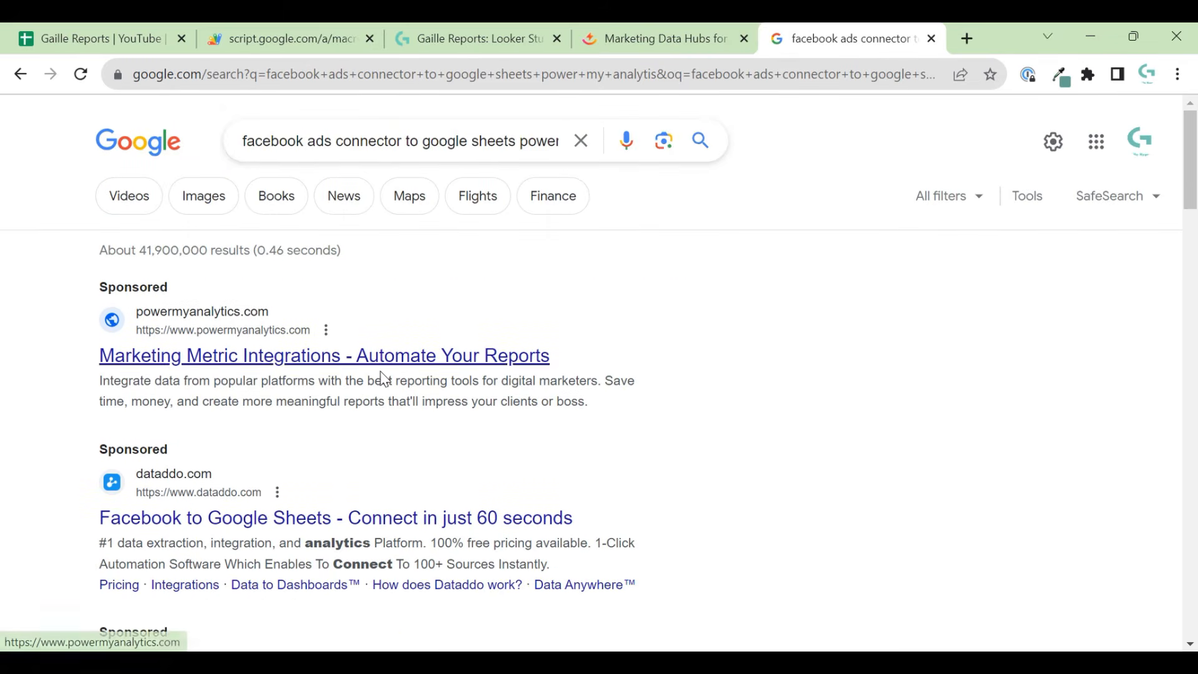
pyautogui.scroll(-6, 369, 371)
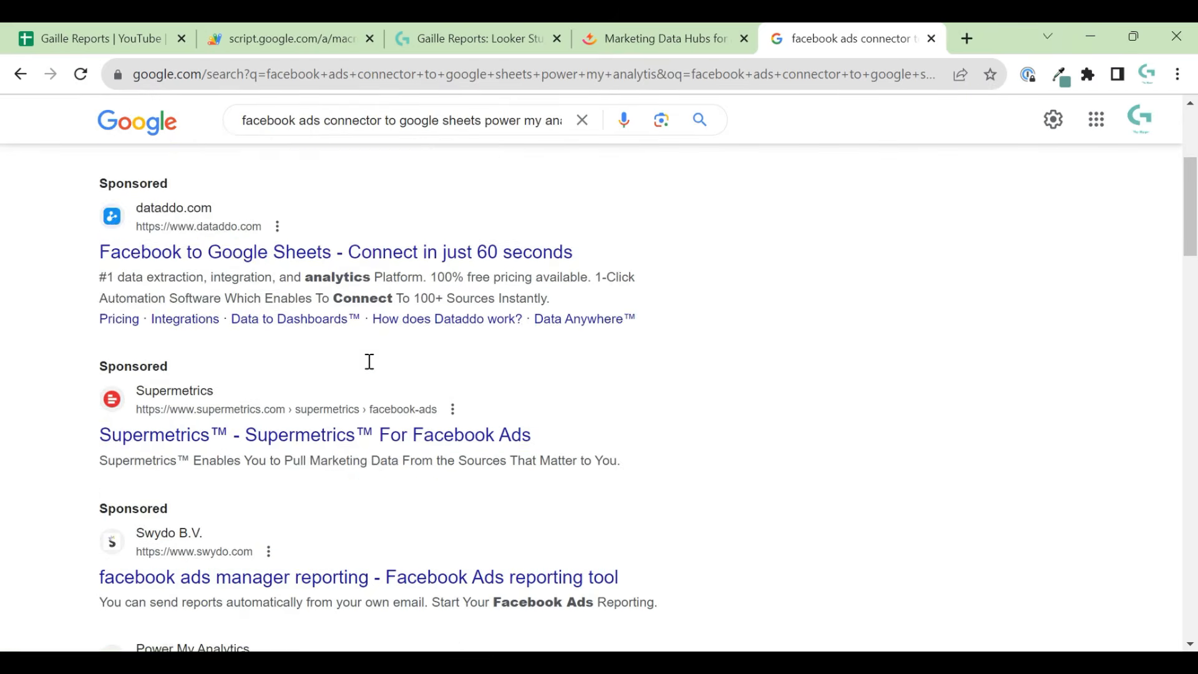
pyautogui.scroll(-2, 343, 423)
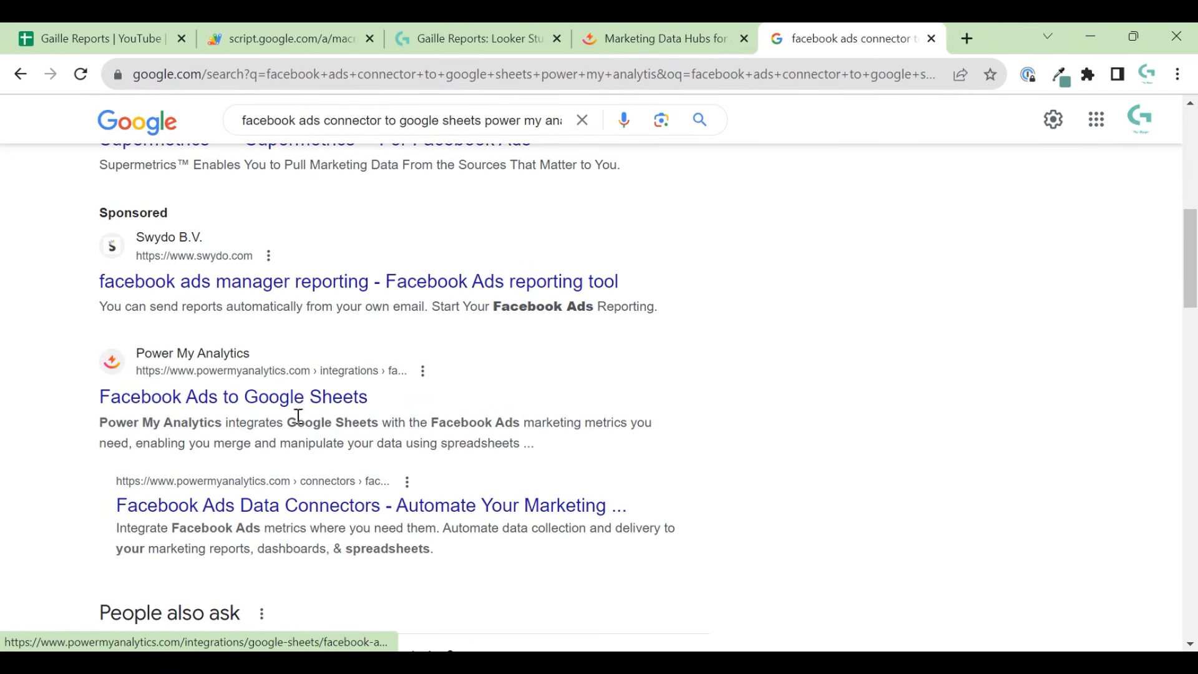
pyautogui.click(270, 404)
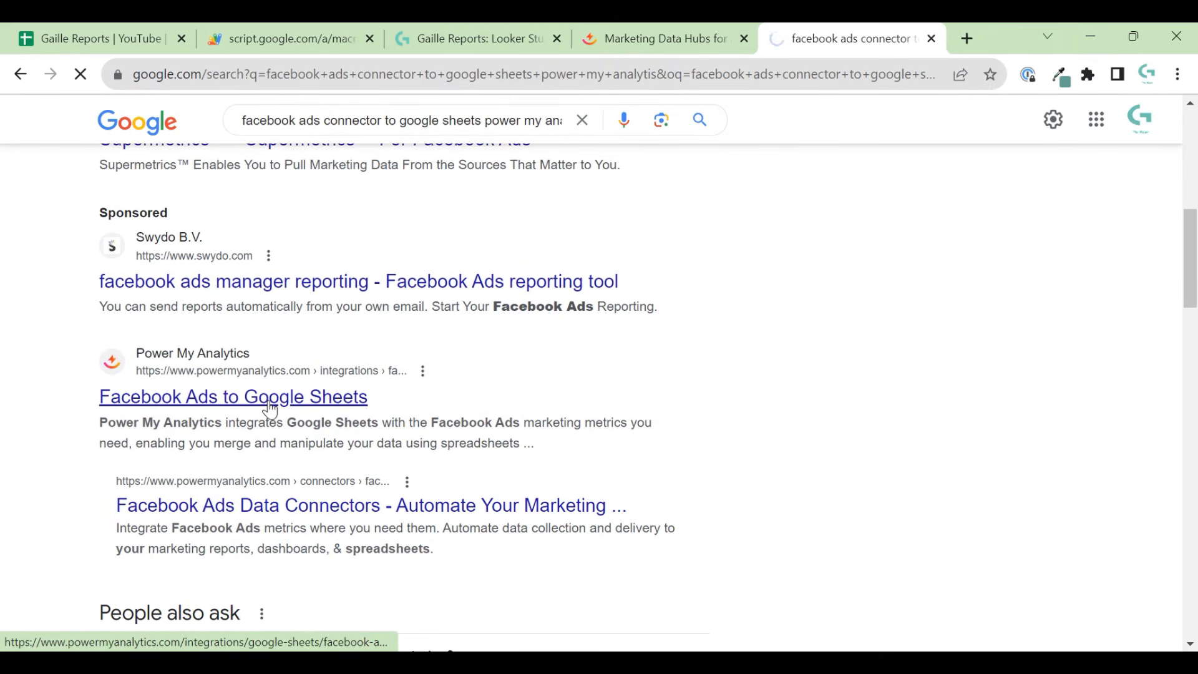
pyautogui.scroll(-5, 805, 349)
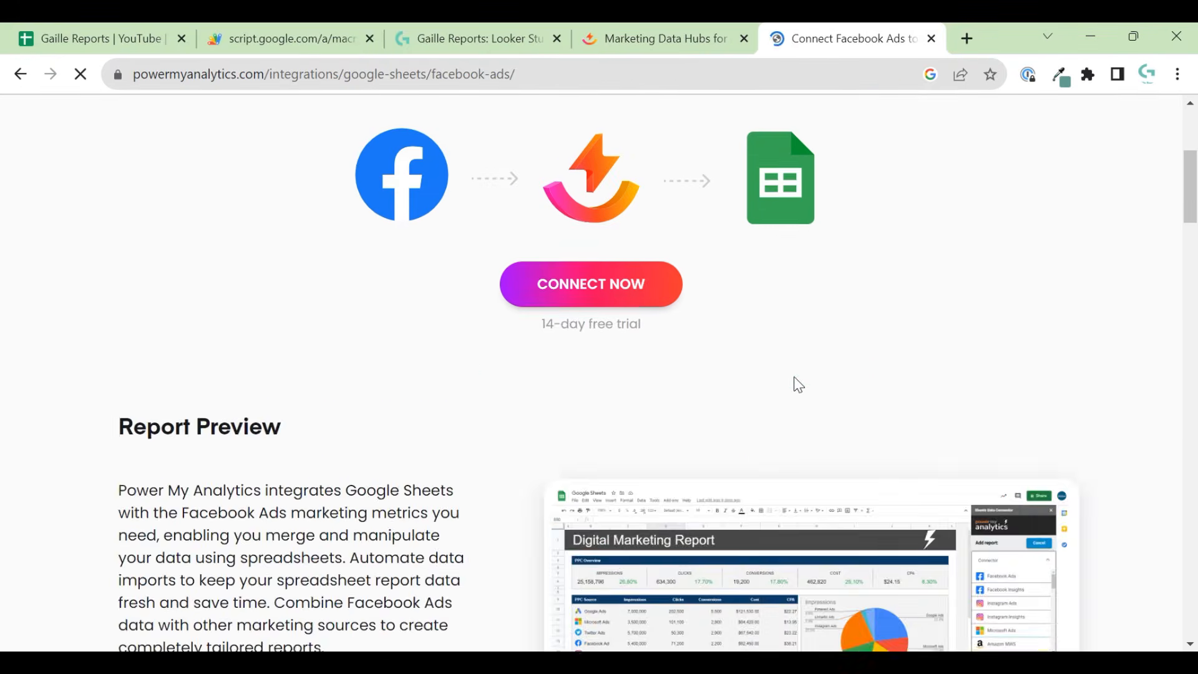
pyautogui.scroll(-15, 795, 378)
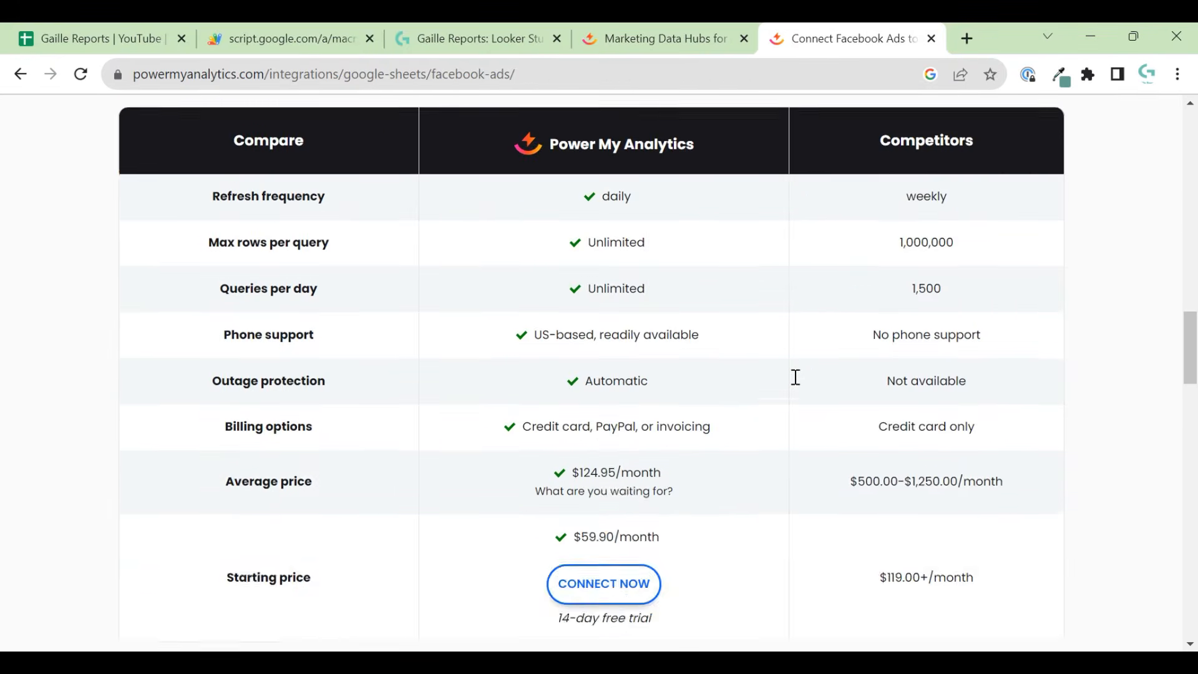
pyautogui.scroll(-14, 795, 378)
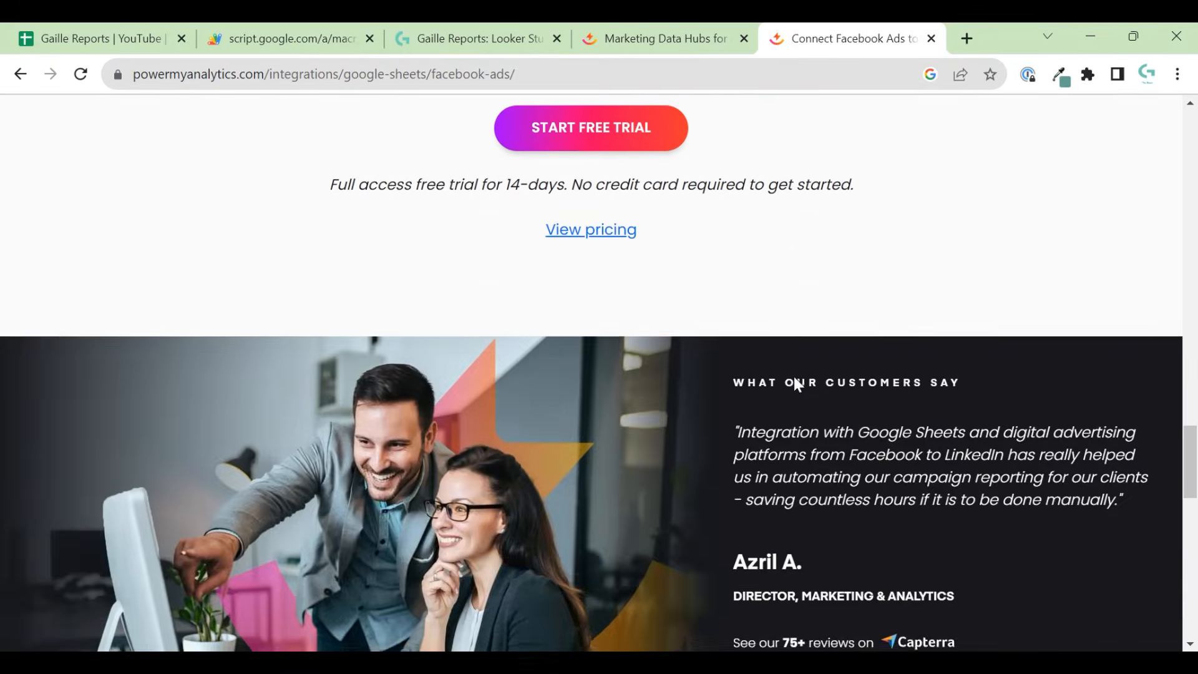
pyautogui.scroll(-15, 794, 376)
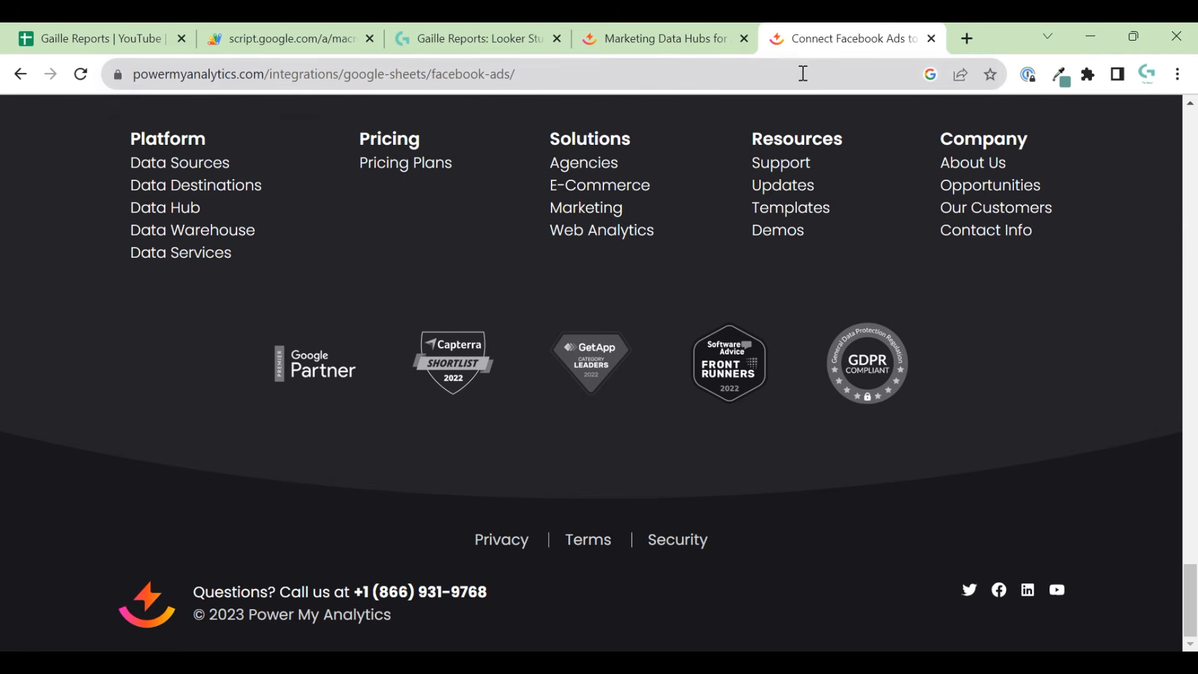
# Step: Go back to the search results and repeat the search with "fields" added to the query
pyautogui.click(18, 74)
pyautogui.doubleClick(551, 120)
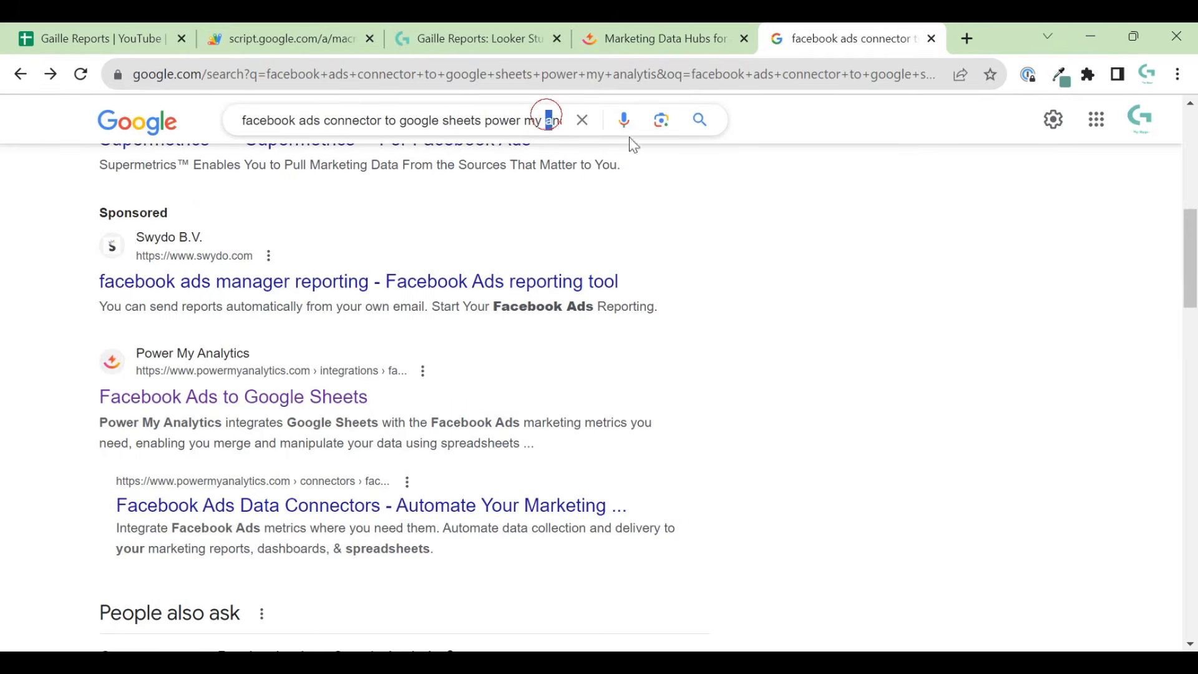
pyautogui.press('End')
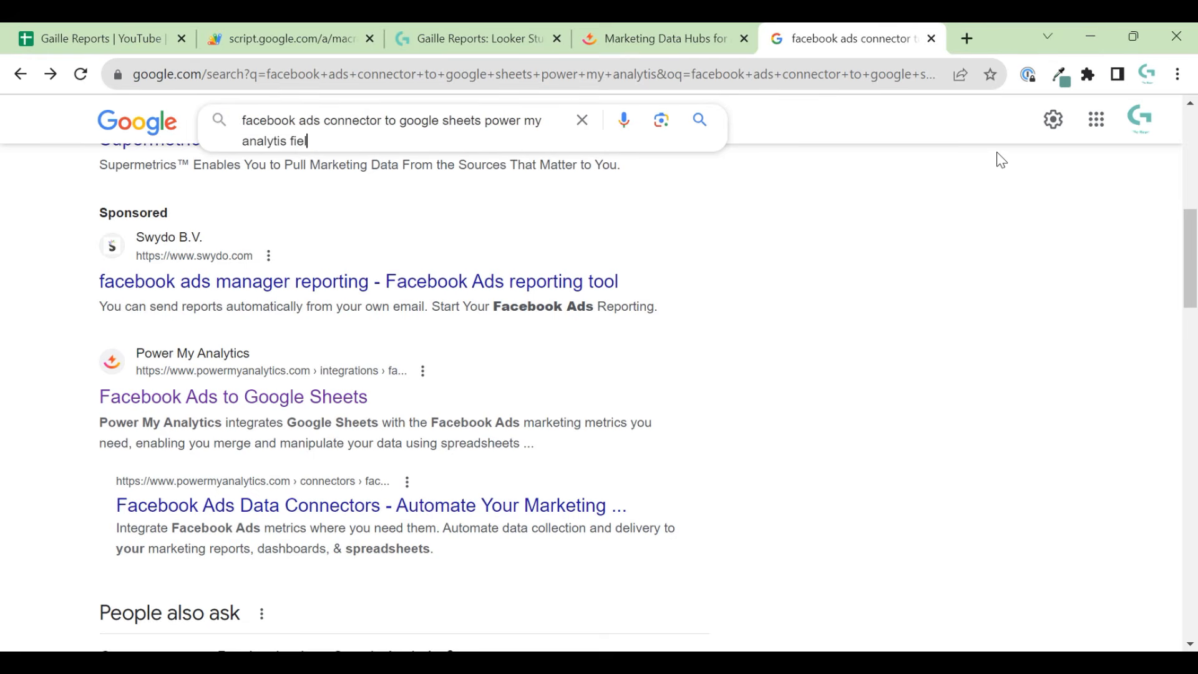
pyautogui.press('Return')
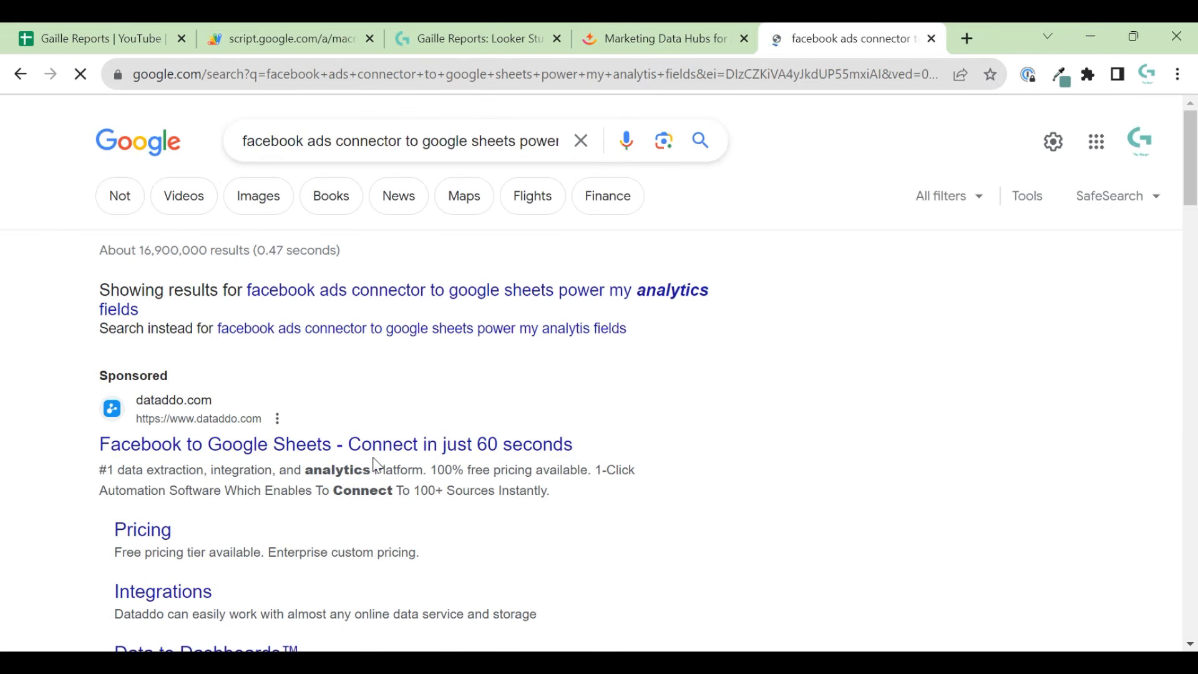
# Step: Find and open Power My Analytics' "Facebook Ads Data Connectors" page in the search results
pyautogui.scroll(-4, 421, 413)
pyautogui.scroll(-1, 422, 414)
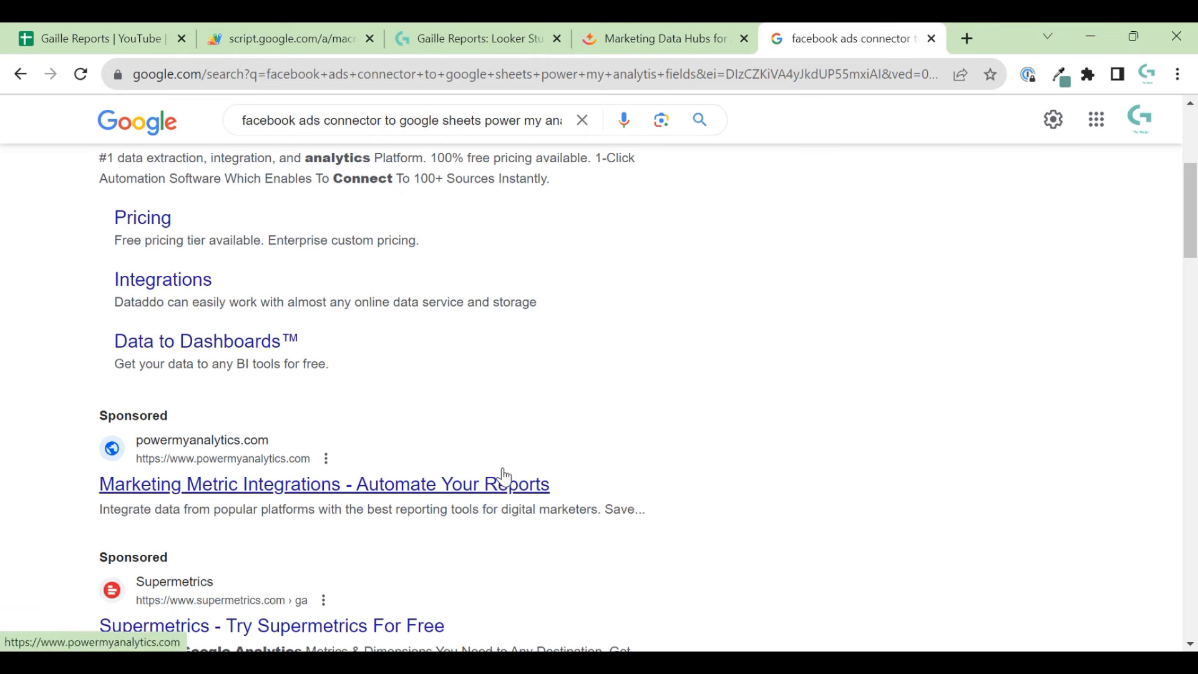
pyautogui.scroll(-5, 538, 493)
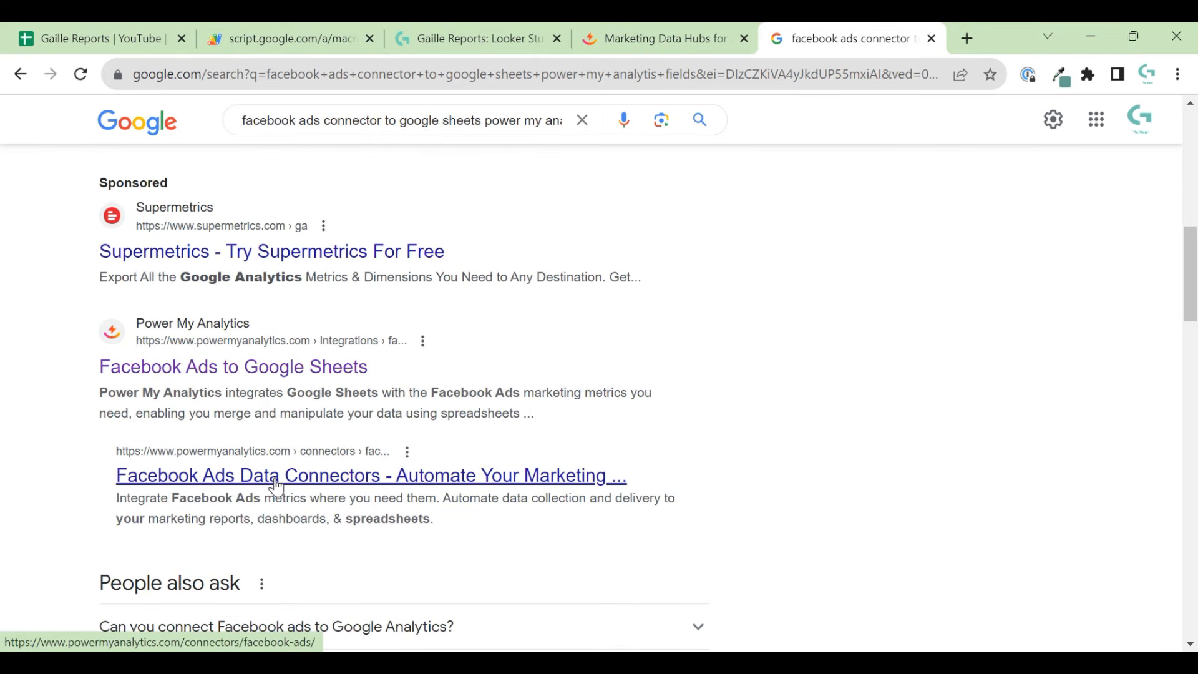
pyautogui.click(277, 480)
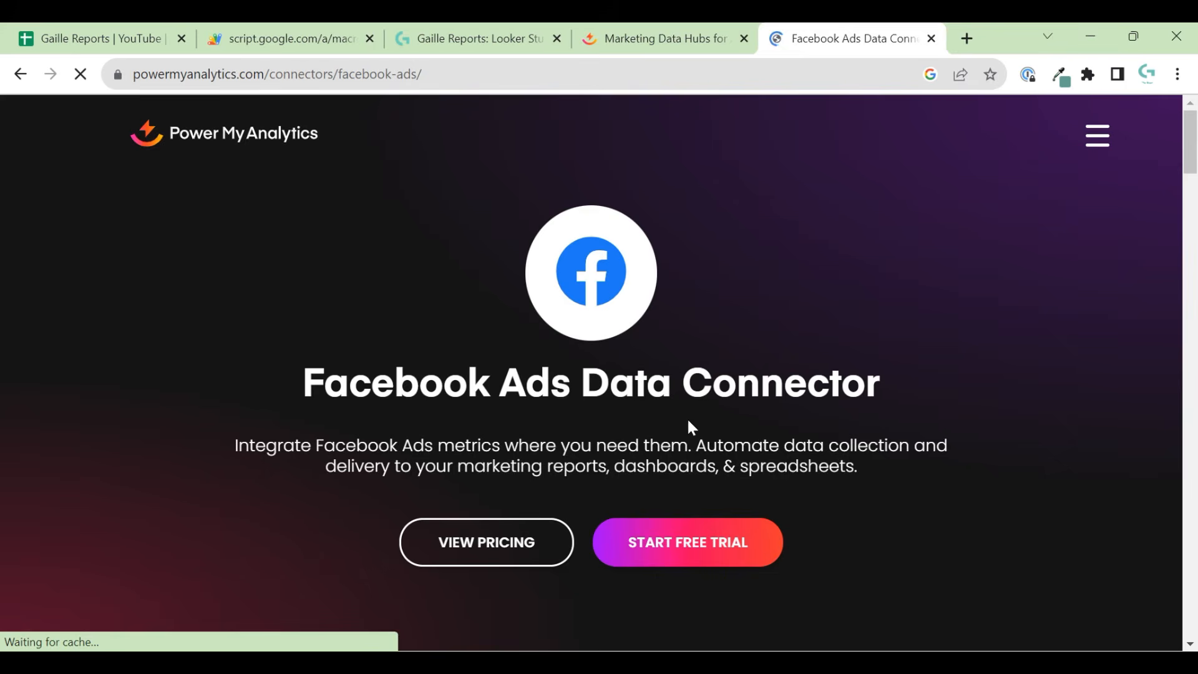
# Step: Look through the Facebook Ads Data Connector page for documentation of the available fields, down to the footer links
pyautogui.scroll(-6, 692, 475)
pyautogui.scroll(-13, 702, 496)
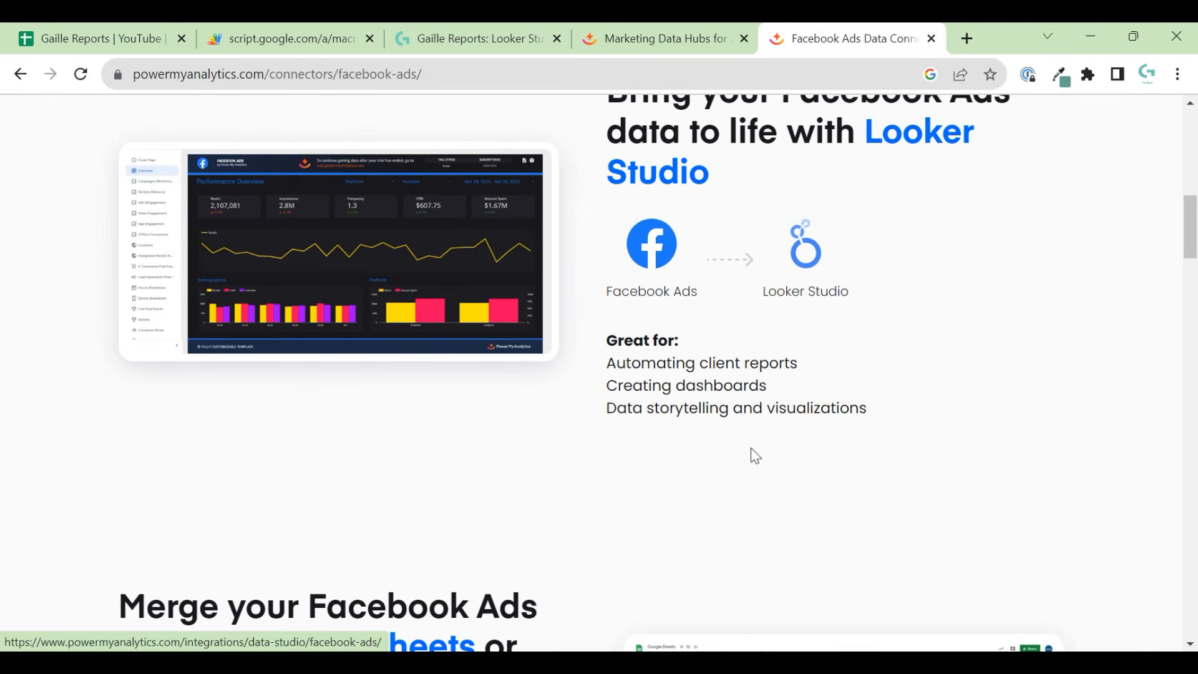
pyautogui.scroll(-10, 797, 412)
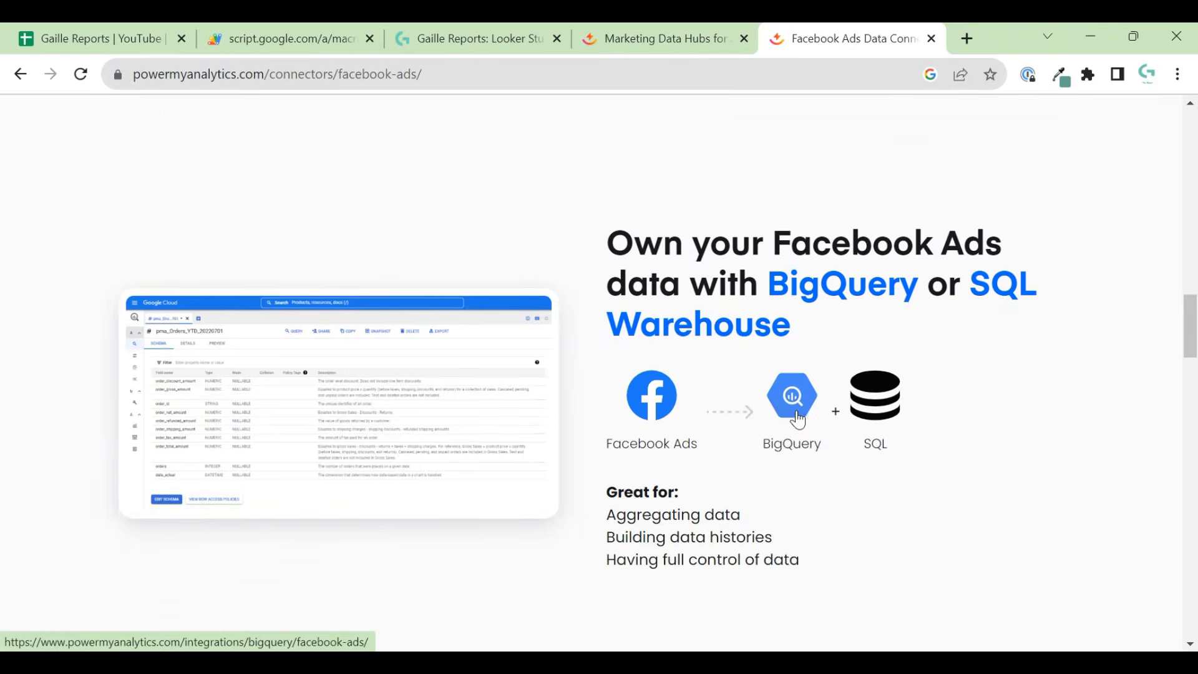
pyautogui.scroll(-8, 797, 419)
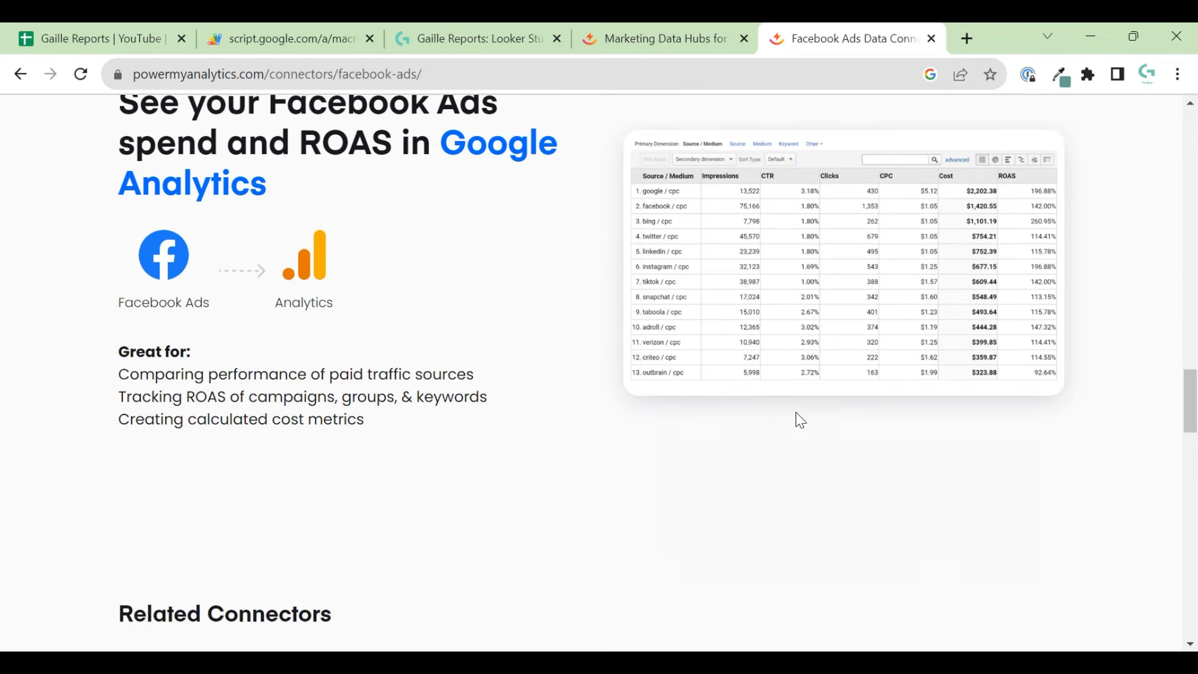
pyautogui.scroll(2, 796, 415)
pyautogui.scroll(-1, 796, 421)
pyautogui.scroll(-6, 796, 417)
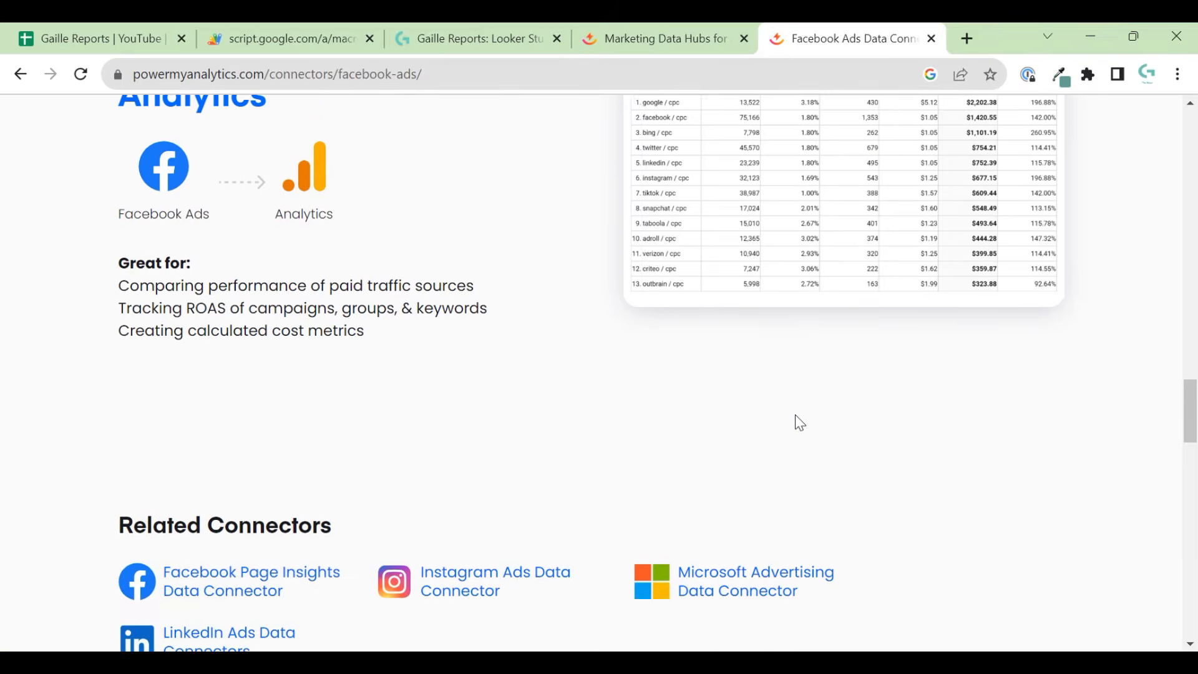
pyautogui.scroll(-3, 799, 423)
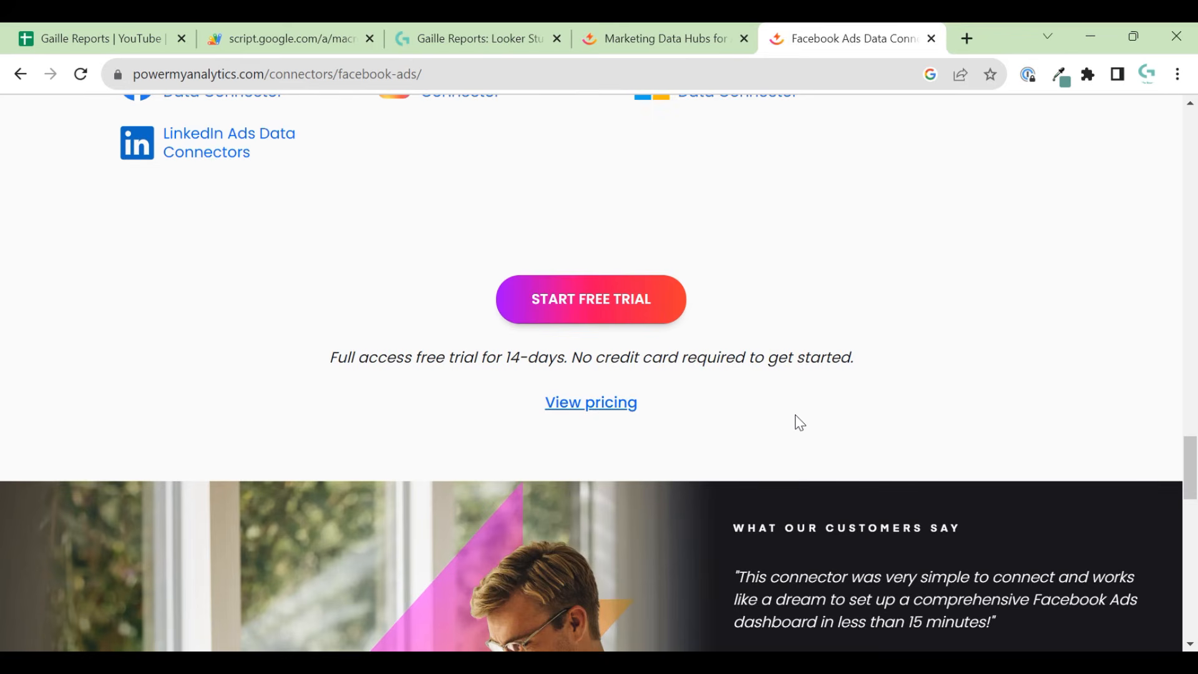
pyautogui.scroll(-10, 793, 418)
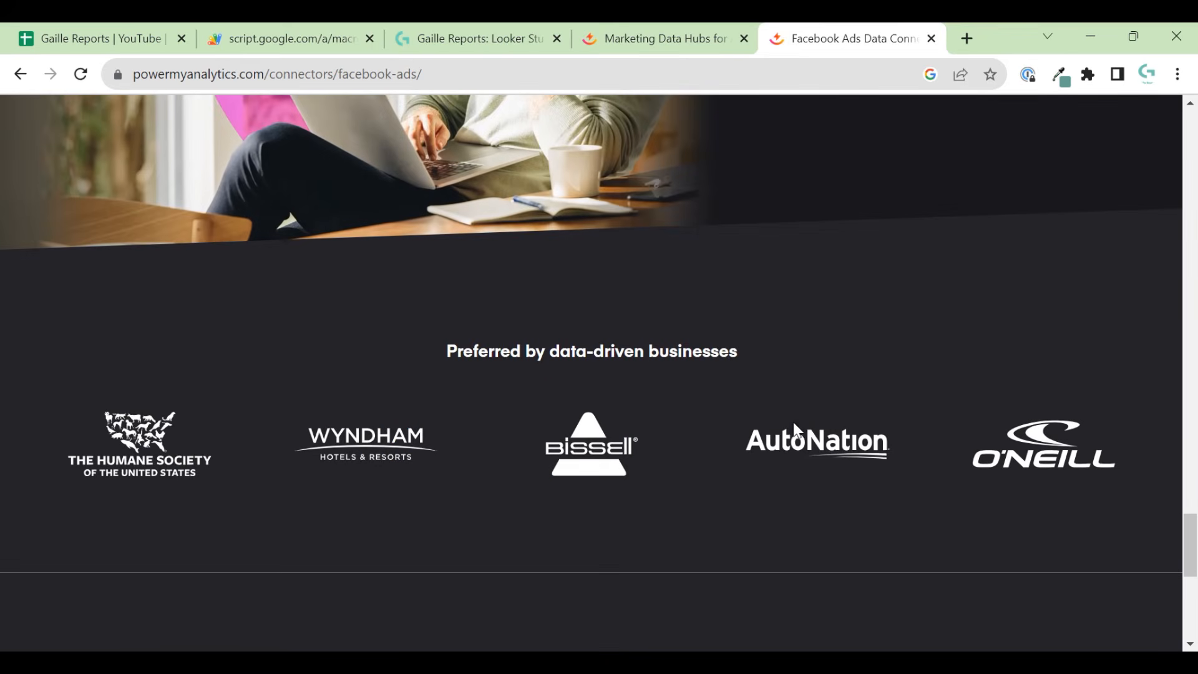
pyautogui.scroll(-4, 793, 422)
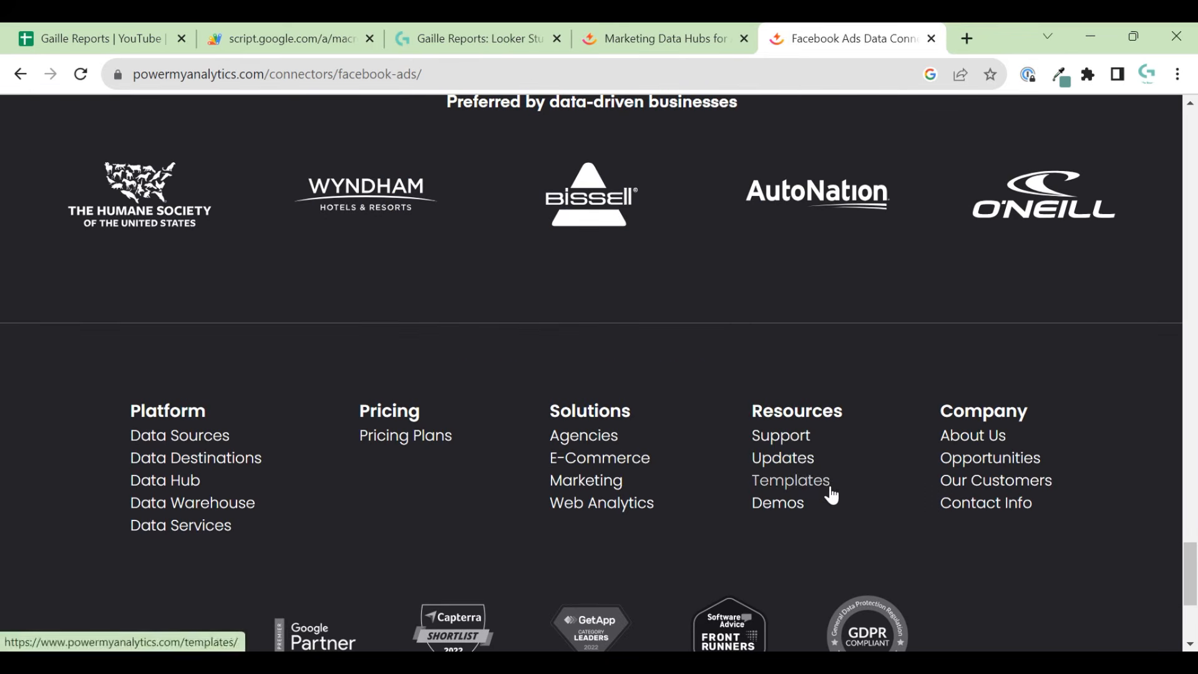
pyautogui.scroll(-5, 849, 502)
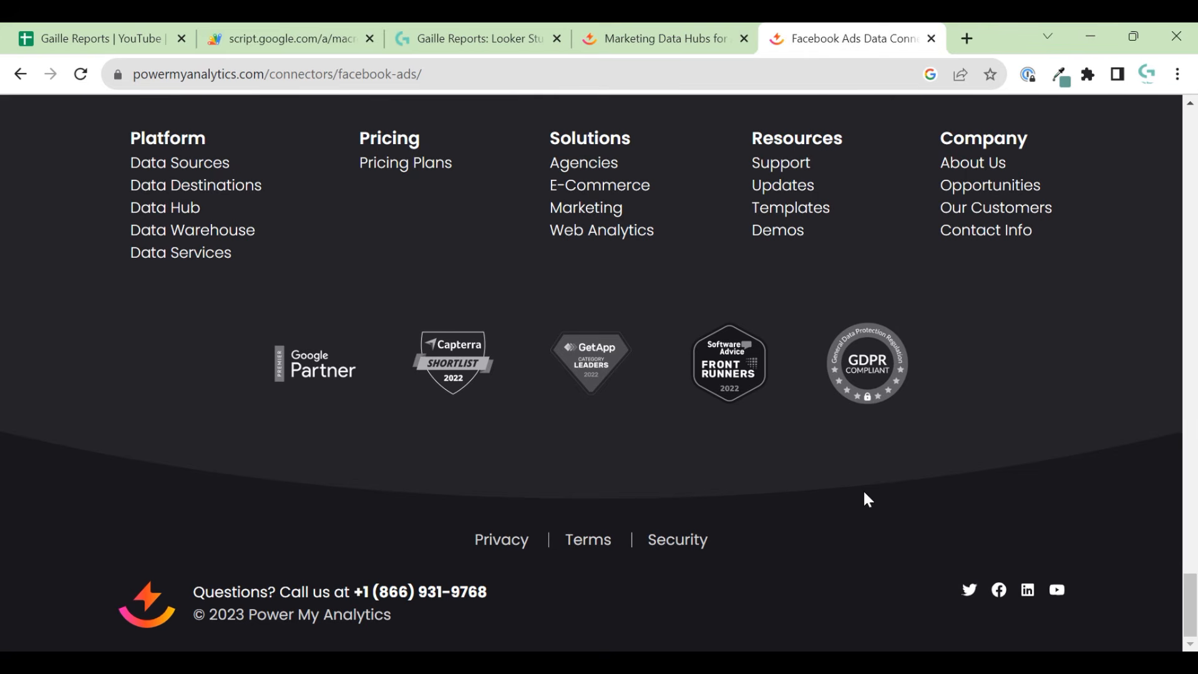
pyautogui.scroll(15, 867, 499)
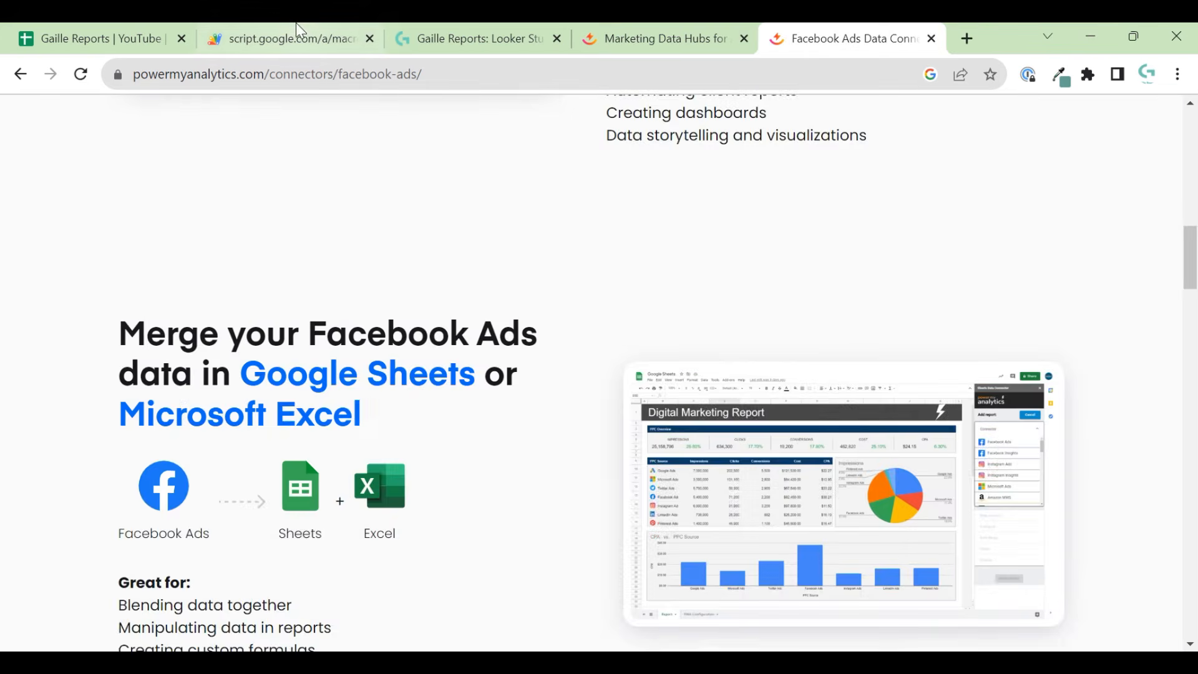
# Step: Switch to the Power My Analytics hub, open the Schema Explorer and examine the Facebook Ads field list and its filters
pyautogui.click(290, 38)
pyautogui.scroll(-5, 155, 458)
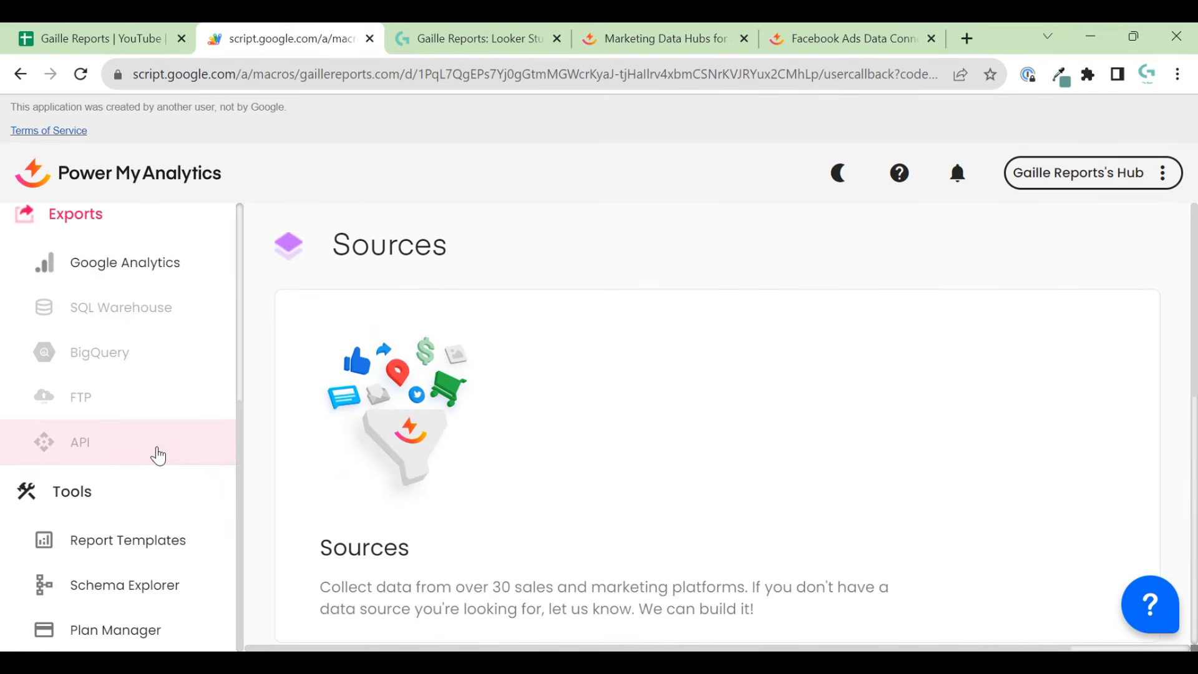
pyautogui.click(165, 598)
pyautogui.scroll(-7, 645, 396)
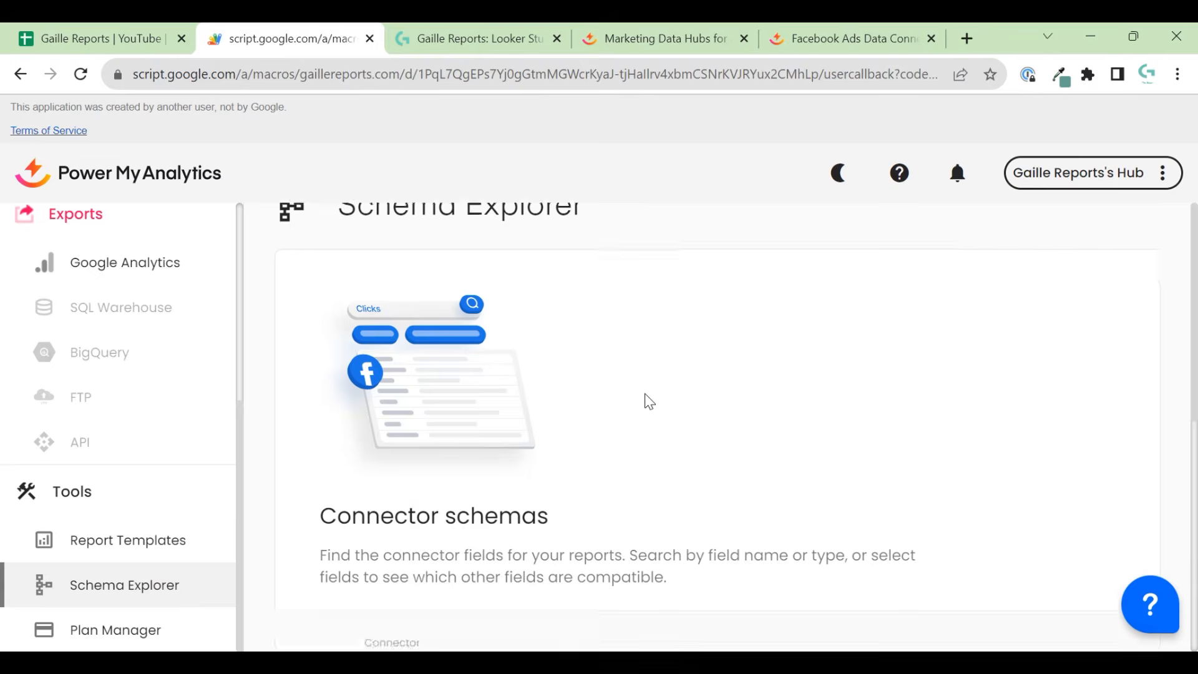
pyautogui.scroll(-3, 645, 394)
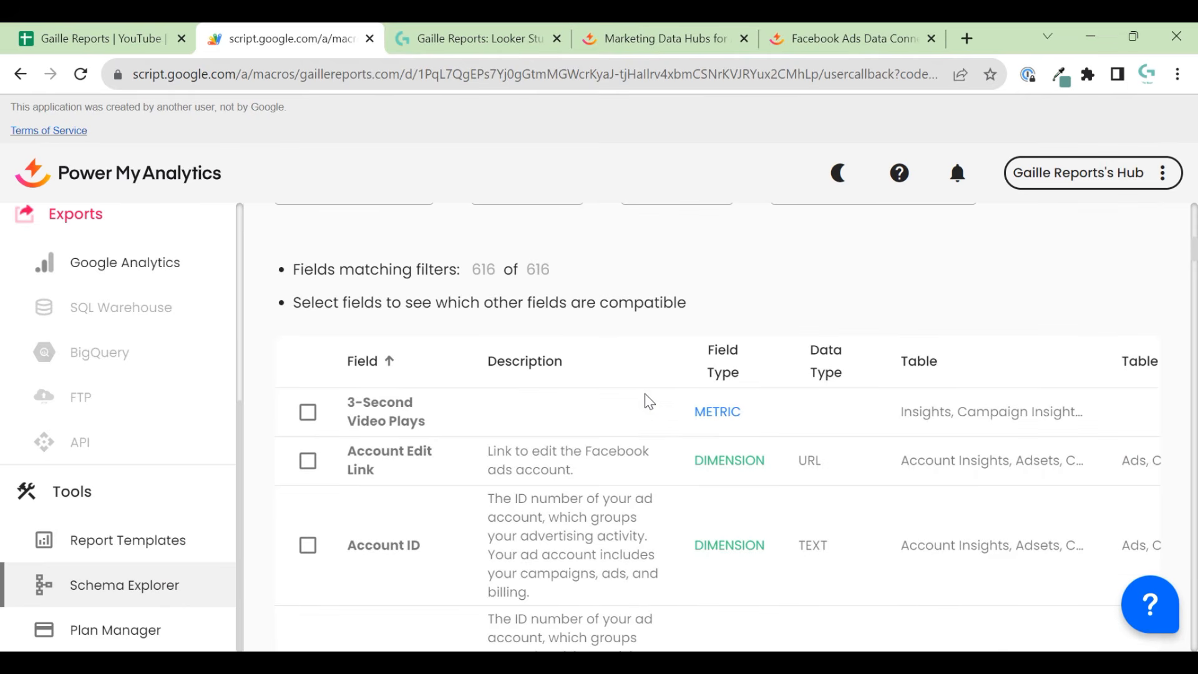
pyautogui.scroll(5, 767, 440)
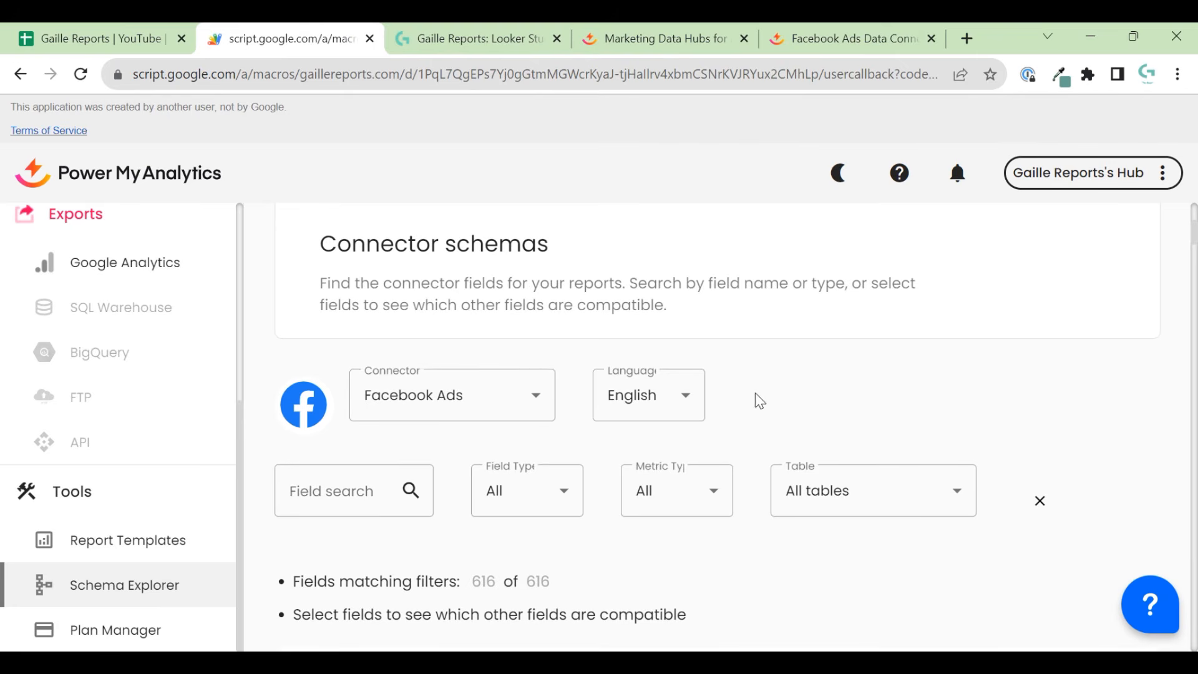
# Step: Examine the Facebook Ads field list in the Schema Explorer for the tables each field belongs to, starting with 3-Second Video Plays
pyautogui.scroll(-5, 608, 450)
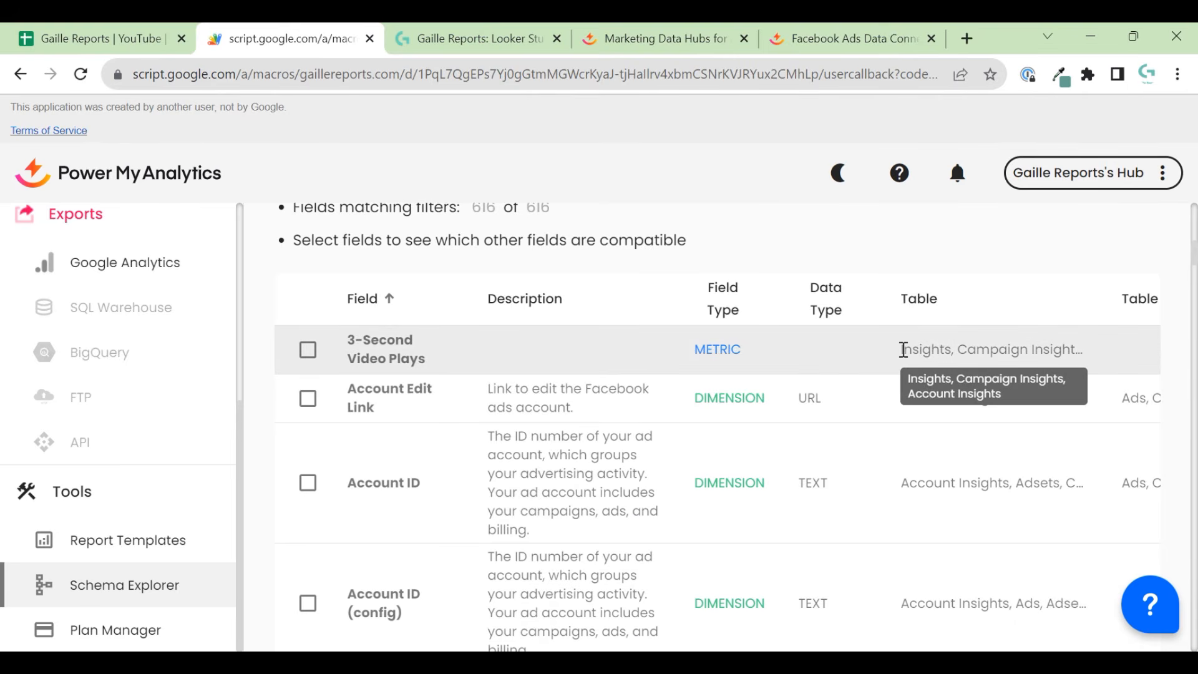
pyautogui.moveTo(899, 350); pyautogui.dragTo(947, 349)
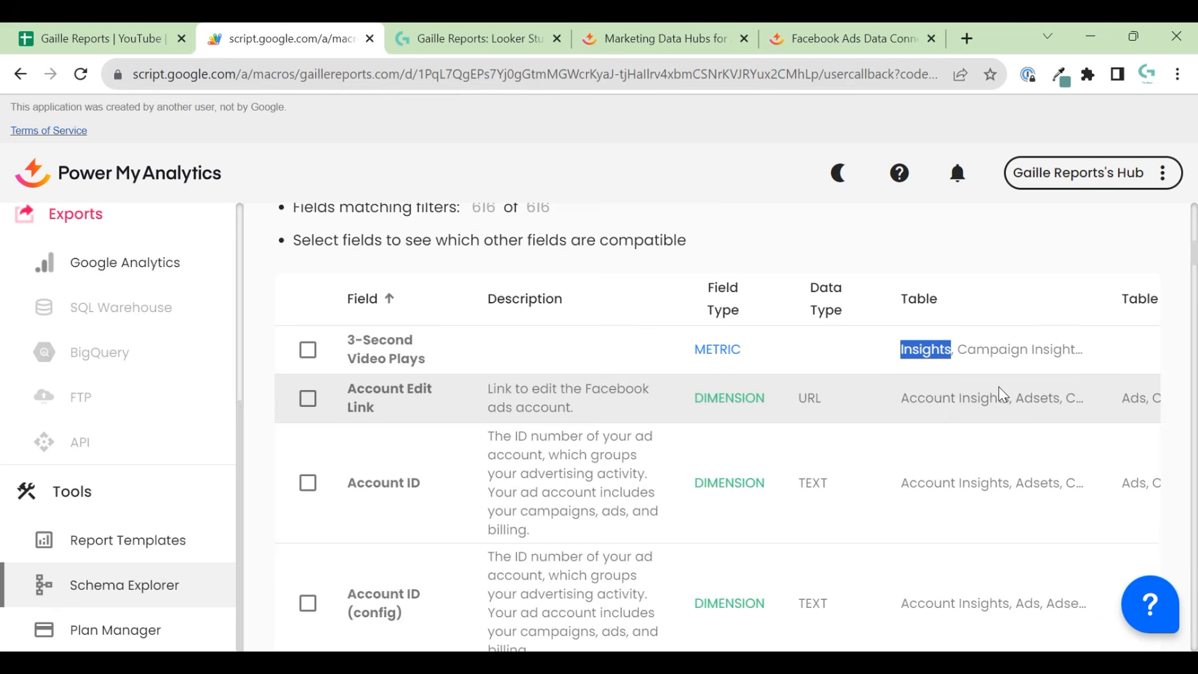
pyautogui.scroll(-8, 998, 395)
pyautogui.scroll(-3, 1001, 394)
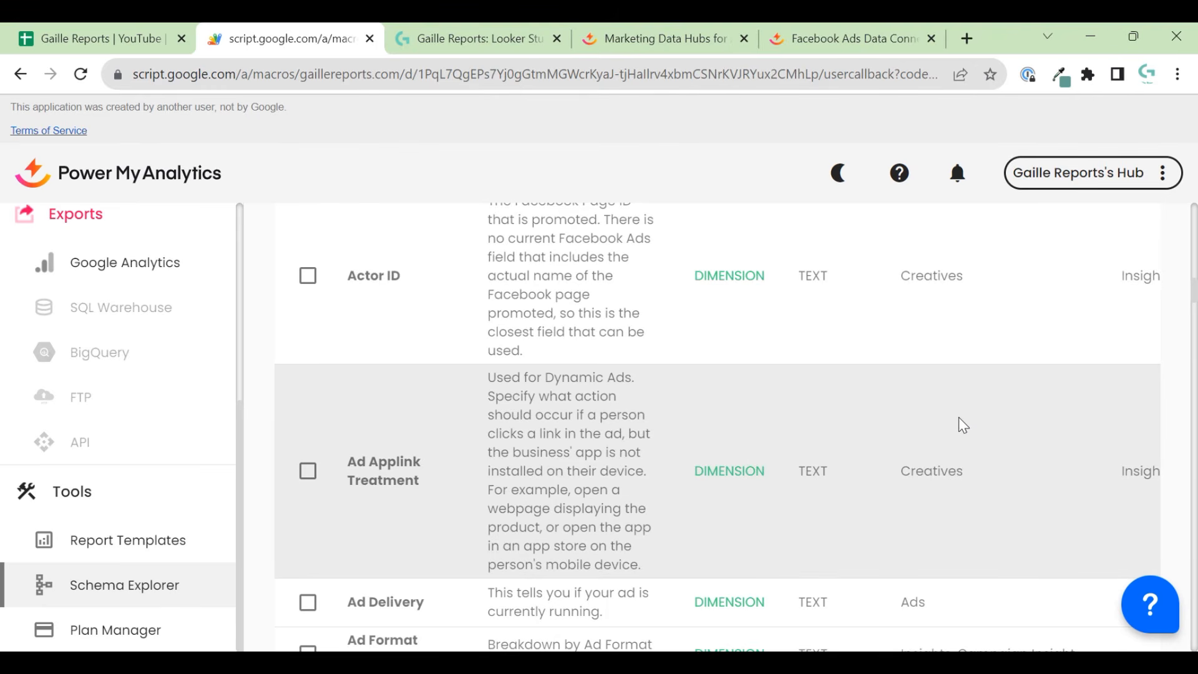
pyautogui.scroll(-3, 960, 426)
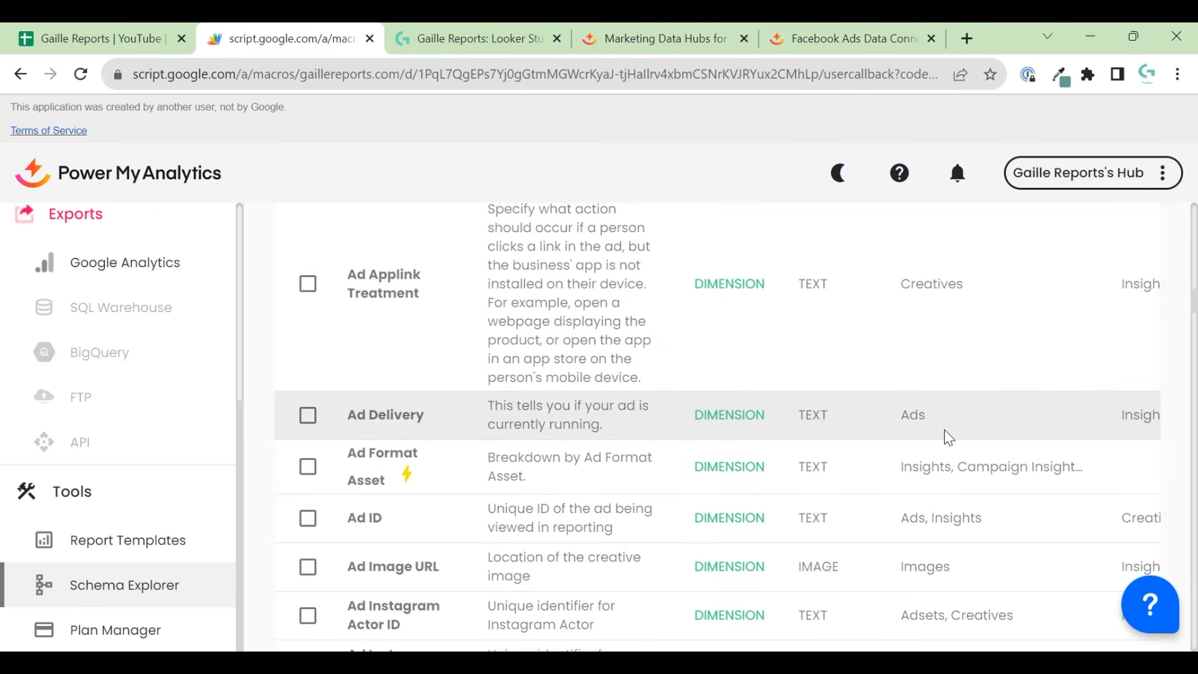
pyautogui.scroll(-1, 972, 594)
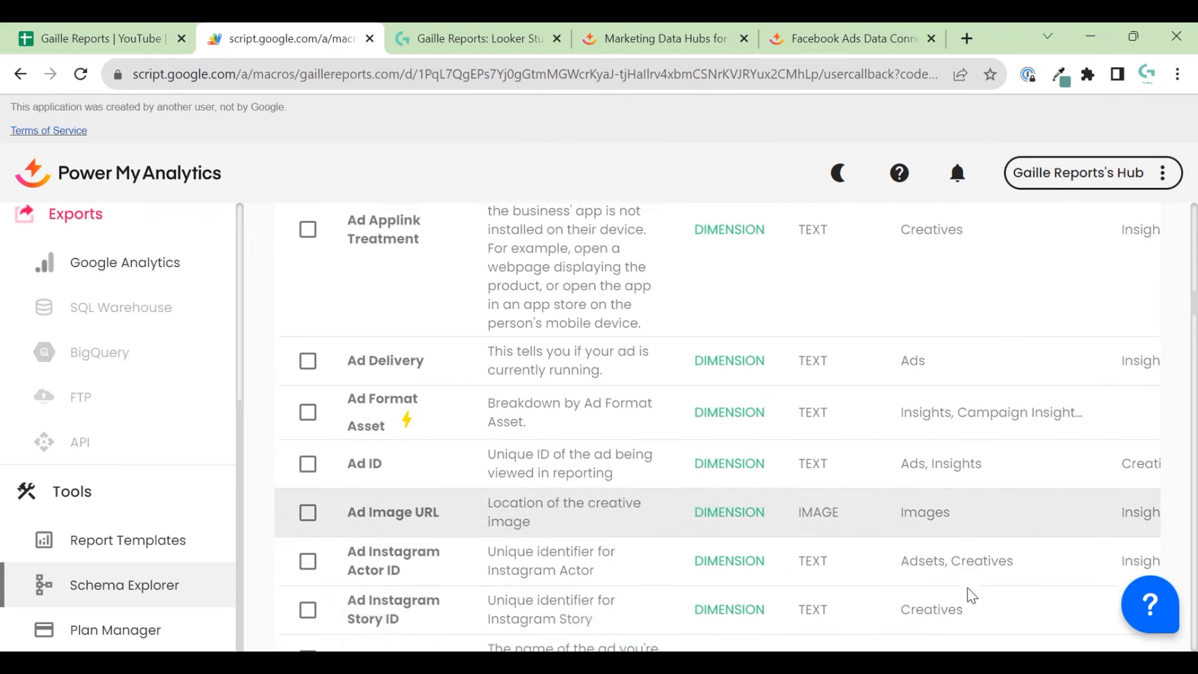
pyautogui.scroll(15, 972, 596)
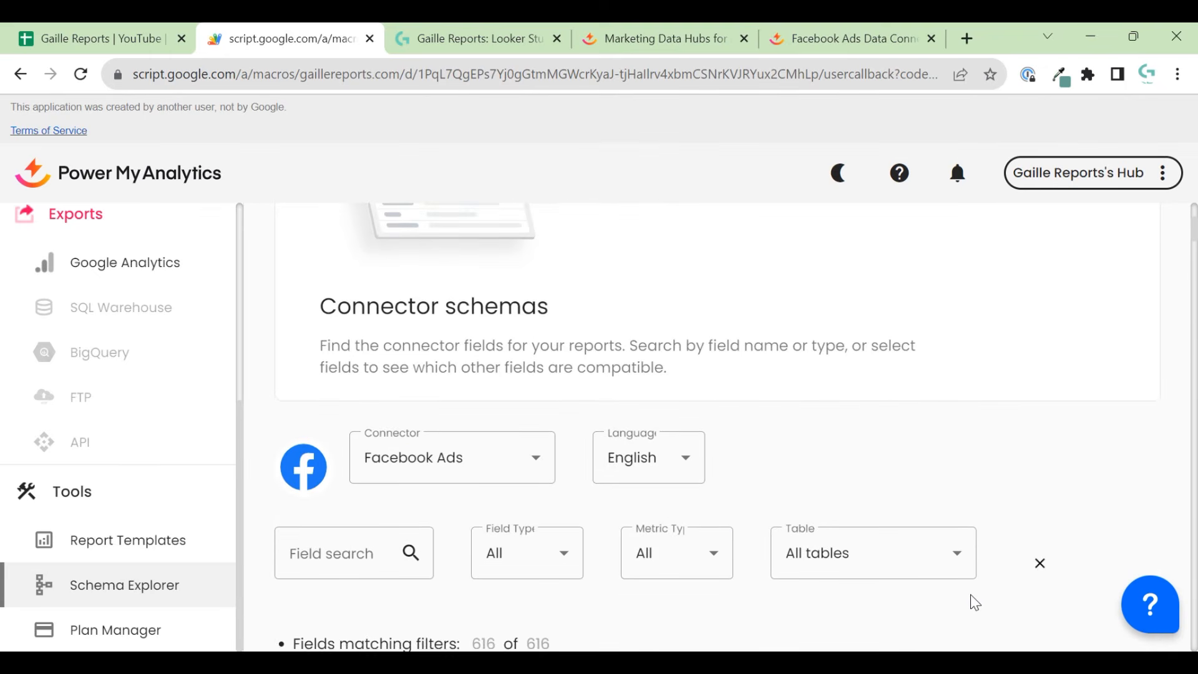
pyautogui.scroll(-5, 970, 594)
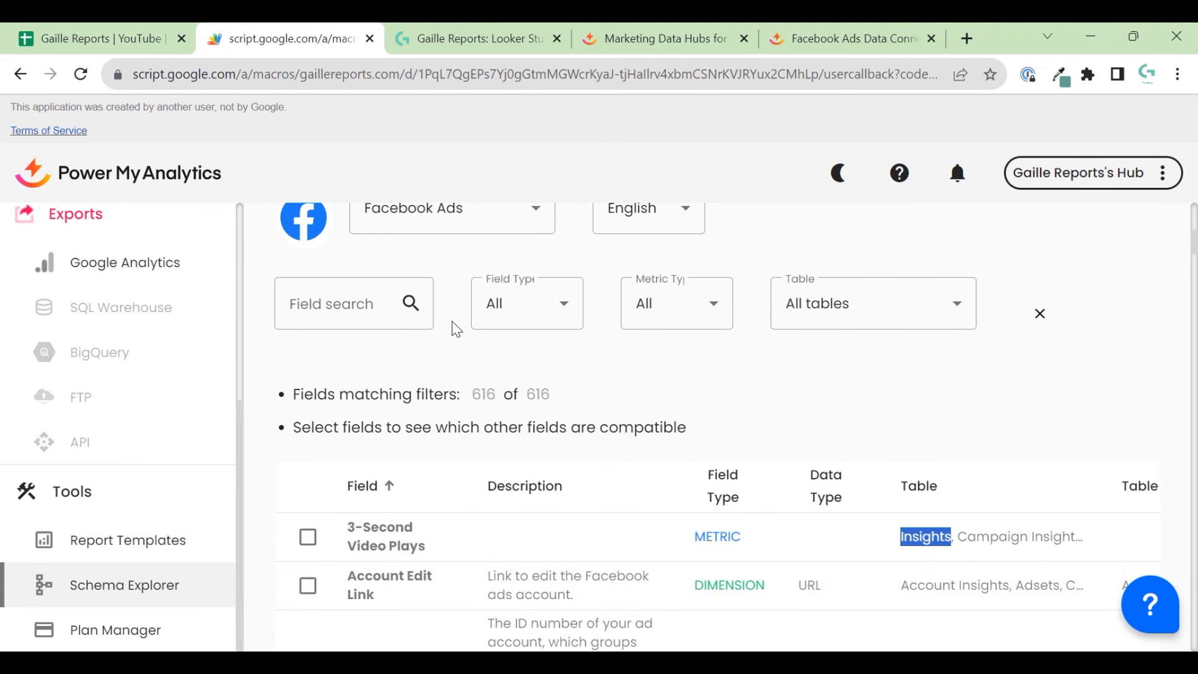
# Step: Look through the tables offered by the Schema Explorer's Table filter, closing the list without choosing one
pyautogui.click(960, 310)
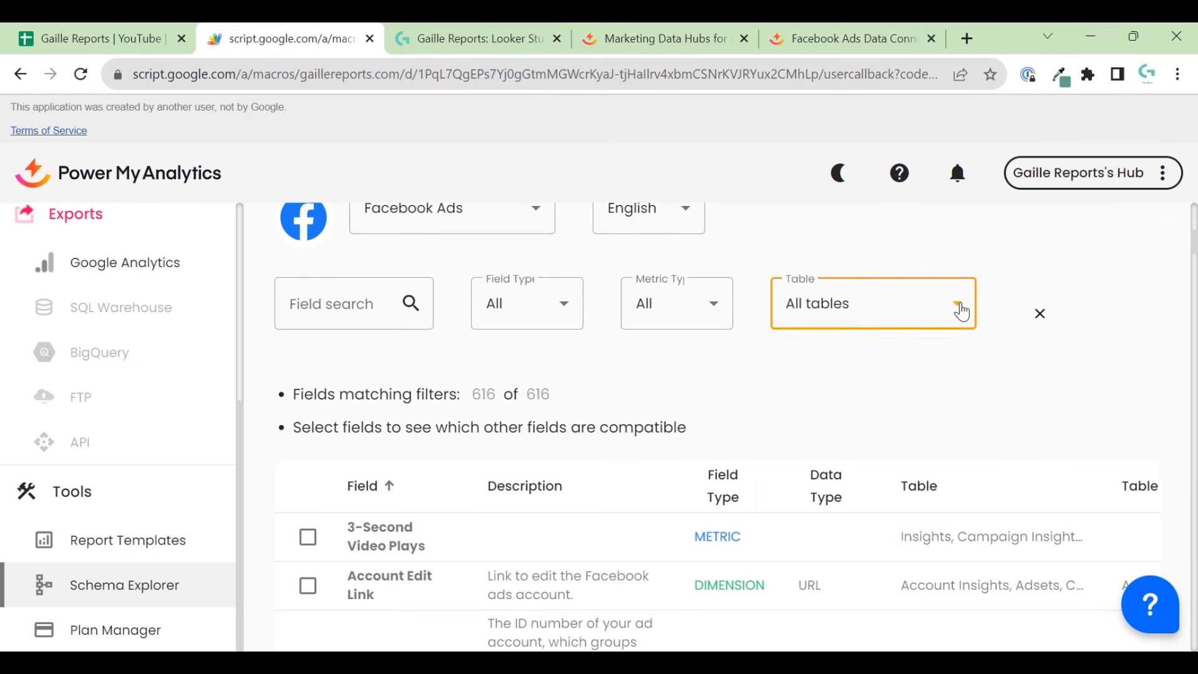
pyautogui.scroll(-4, 893, 475)
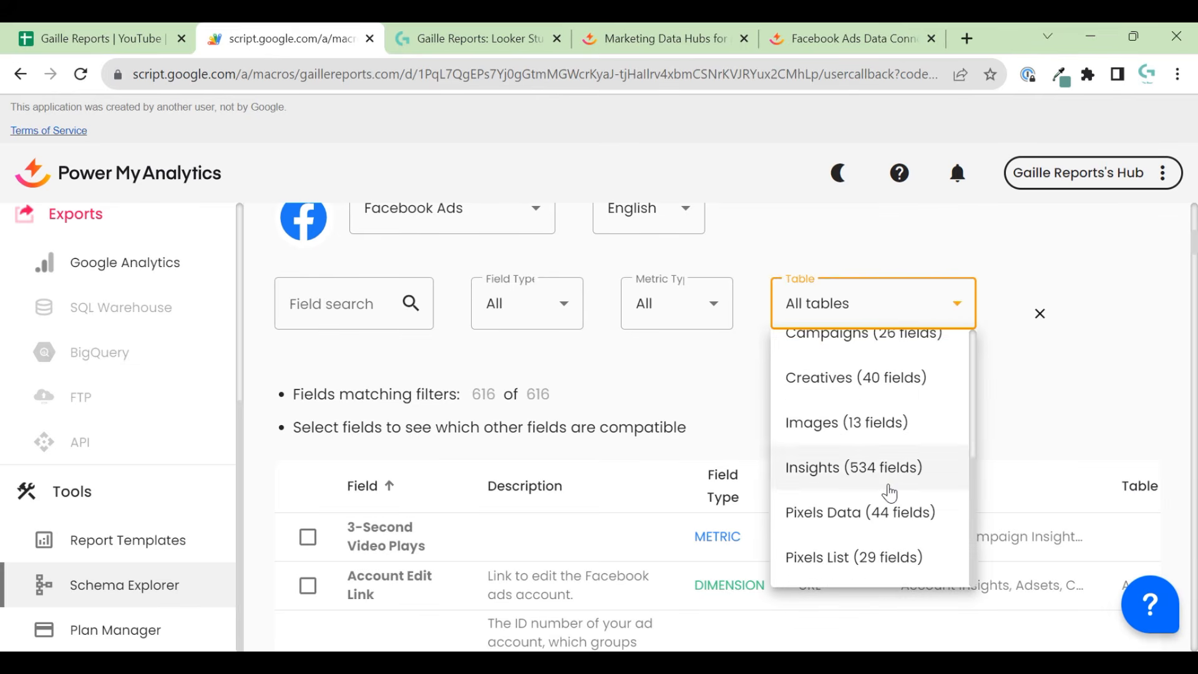
pyautogui.scroll(4, 869, 484)
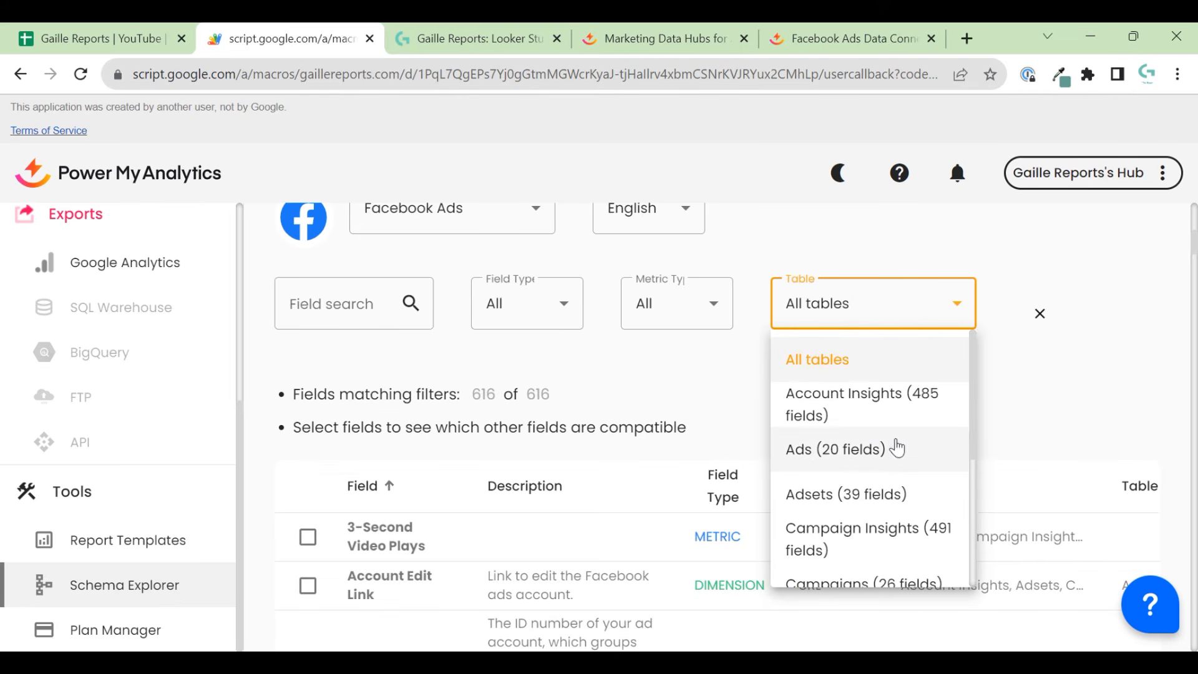
pyautogui.click(1132, 335)
pyautogui.scroll(5, 1132, 335)
pyautogui.scroll(-5, 1126, 349)
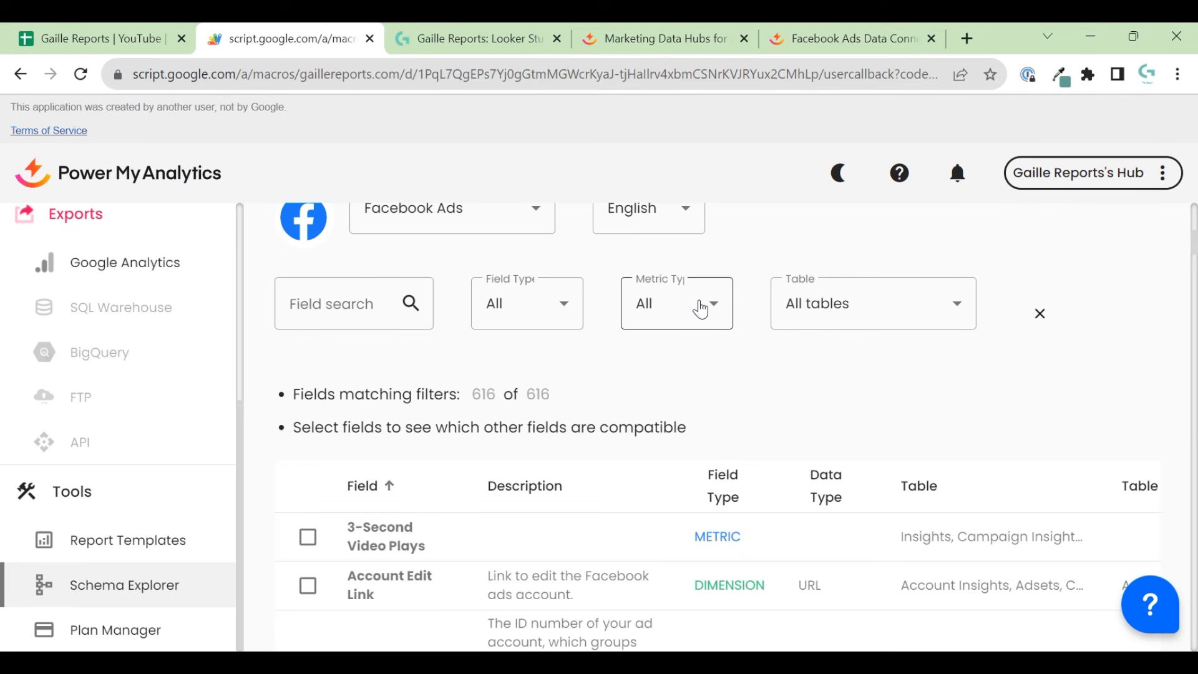
# Step: Switch back to the Gaille Reports spreadsheet in Google Sheets
pyautogui.click(99, 38)
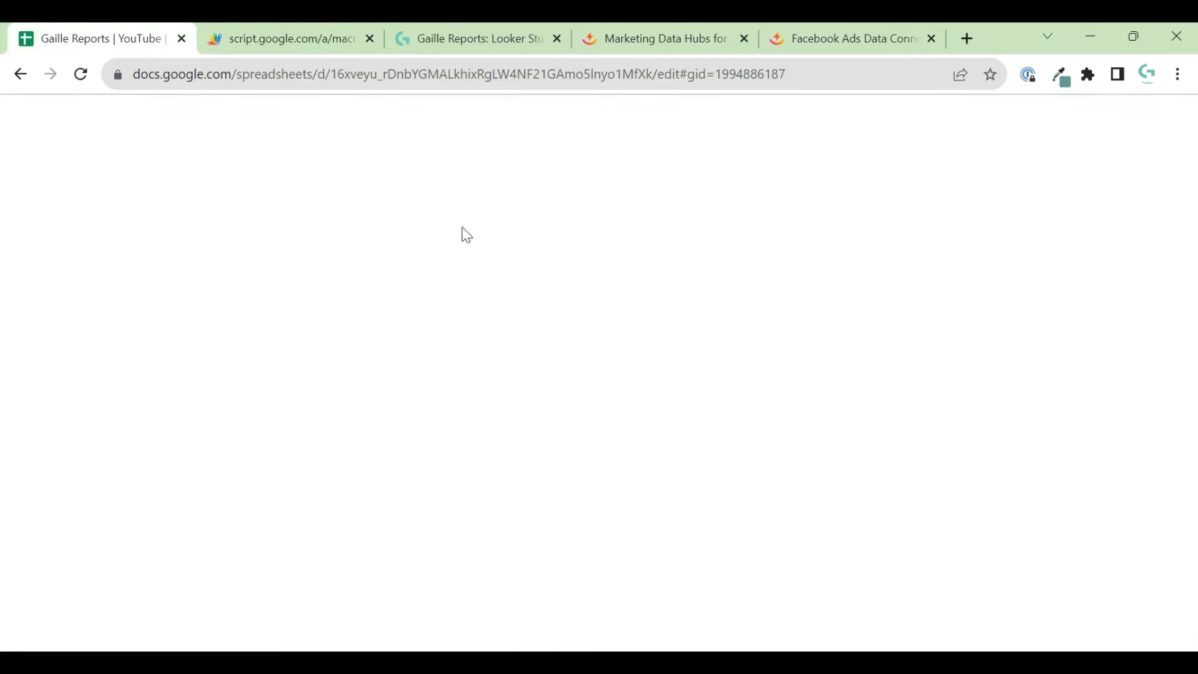